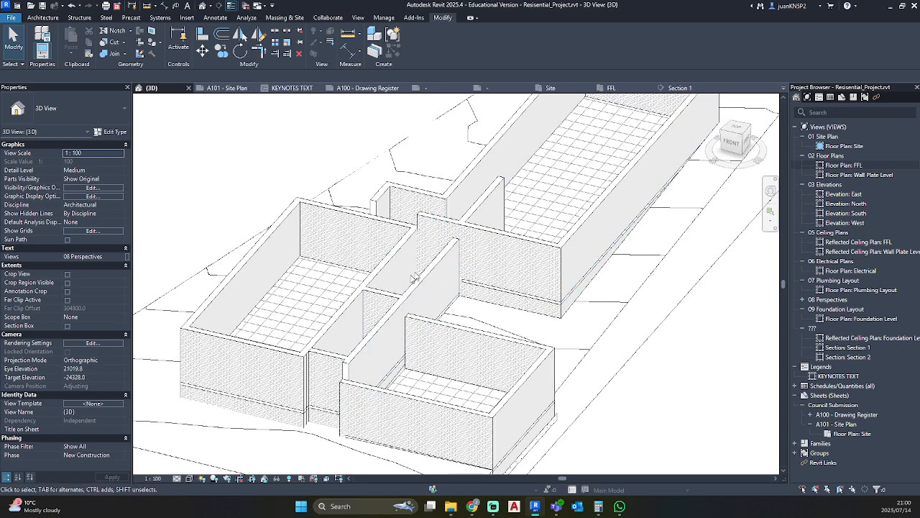
Open the FFL floor plan from the project's floor plan views.
double_click(848, 165)
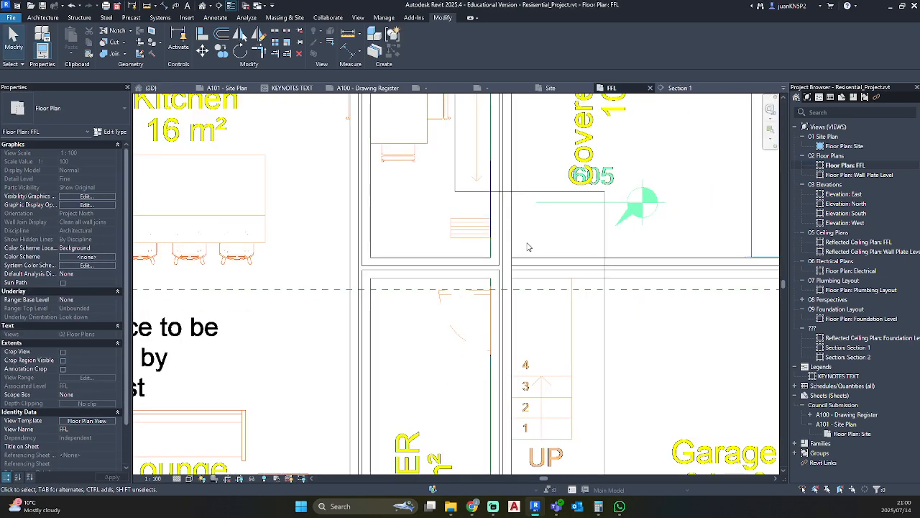
scroll(528, 247, "down", 8)
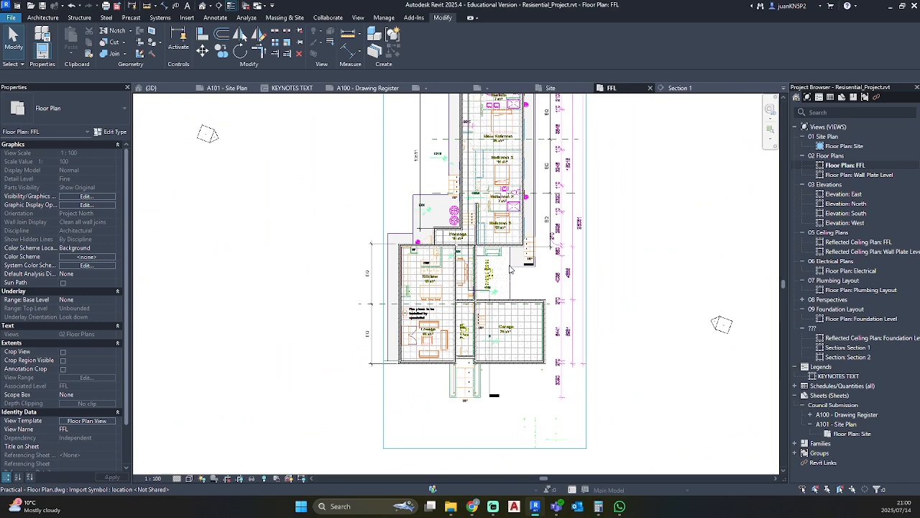
scroll(510, 269, "up", 4)
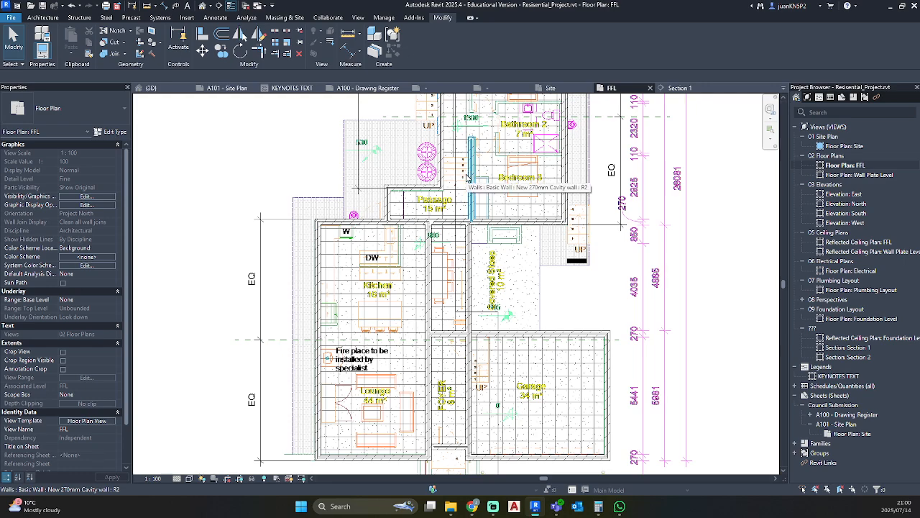
middle_click_drag(510, 331, 473, 256)
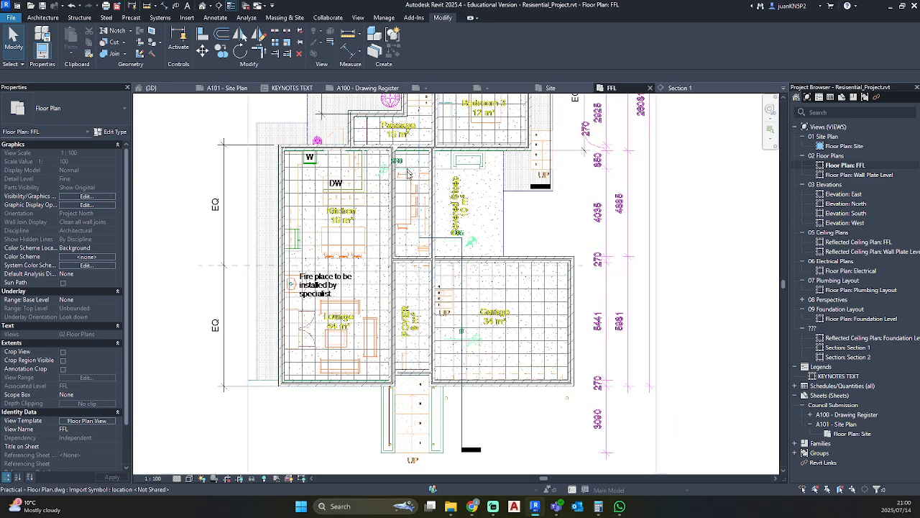
Start a new floor and duplicate its current type as "150mm Concrete Roof Slab".
left_click(41, 18)
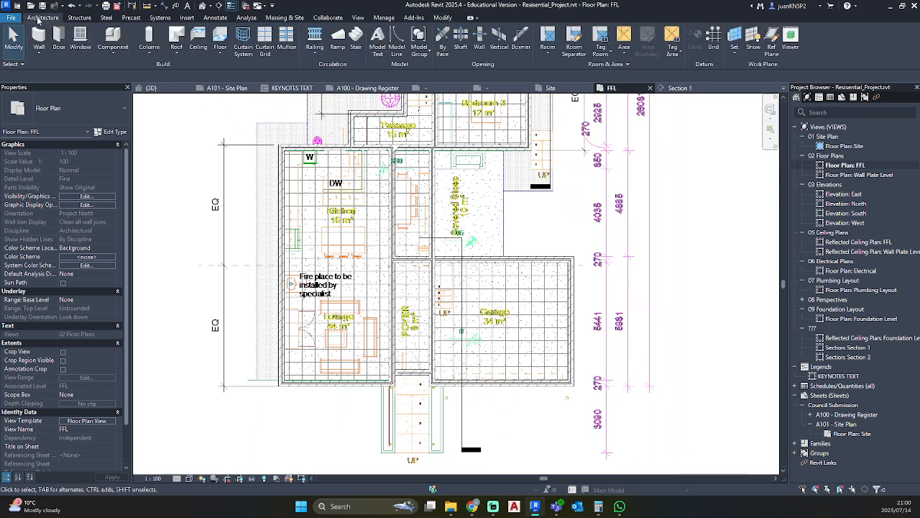
left_click(221, 39)
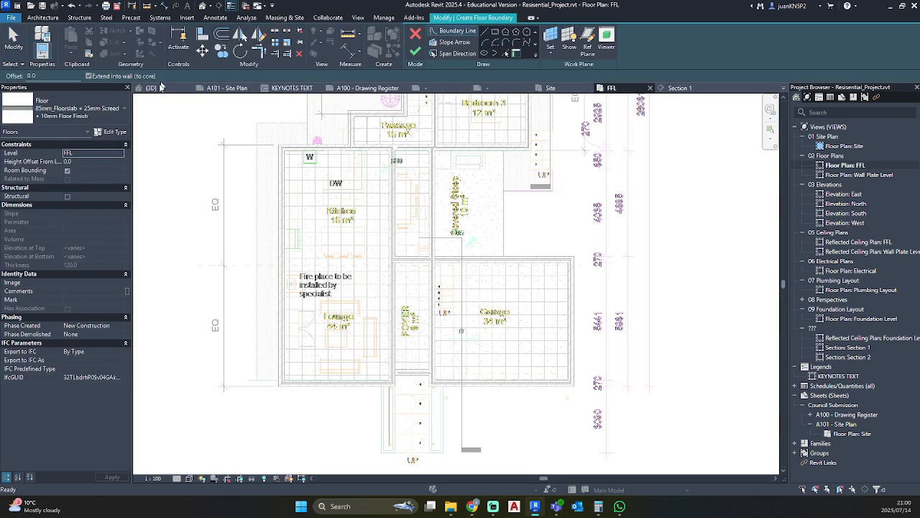
left_click(111, 132)
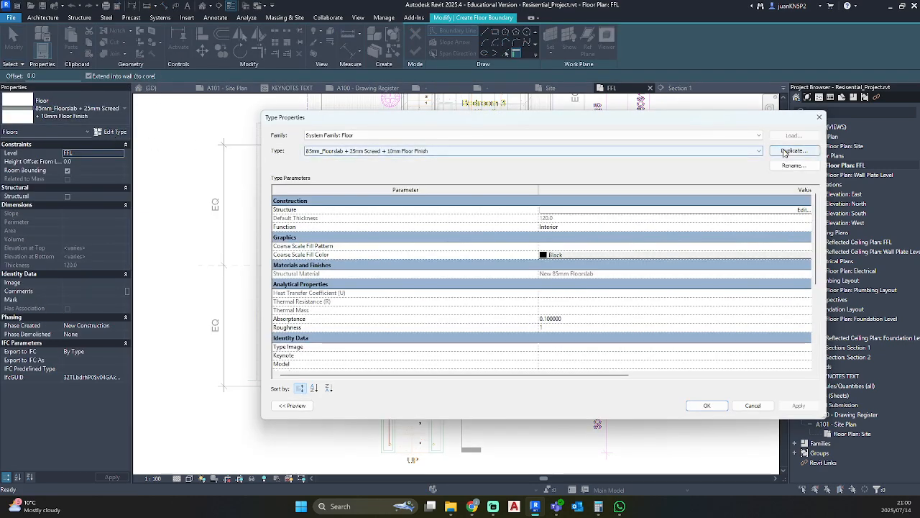
left_click(784, 152)
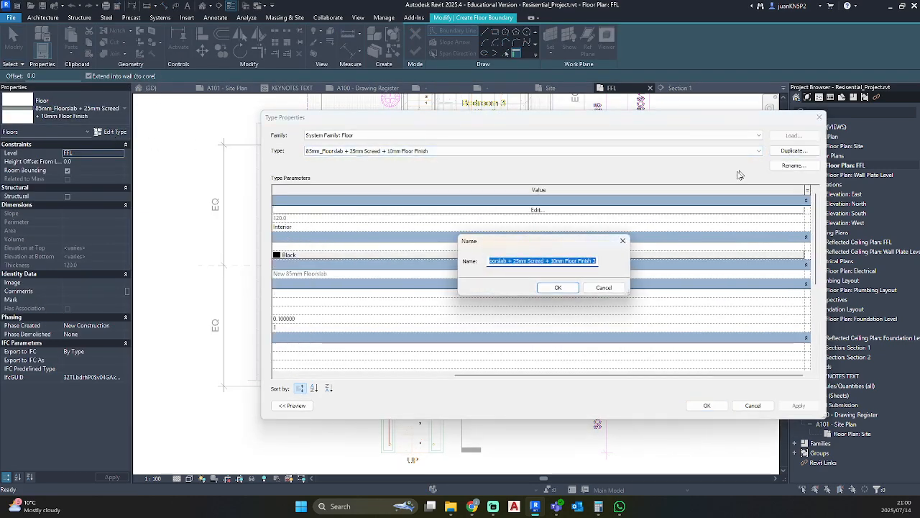
type("150mm Co")
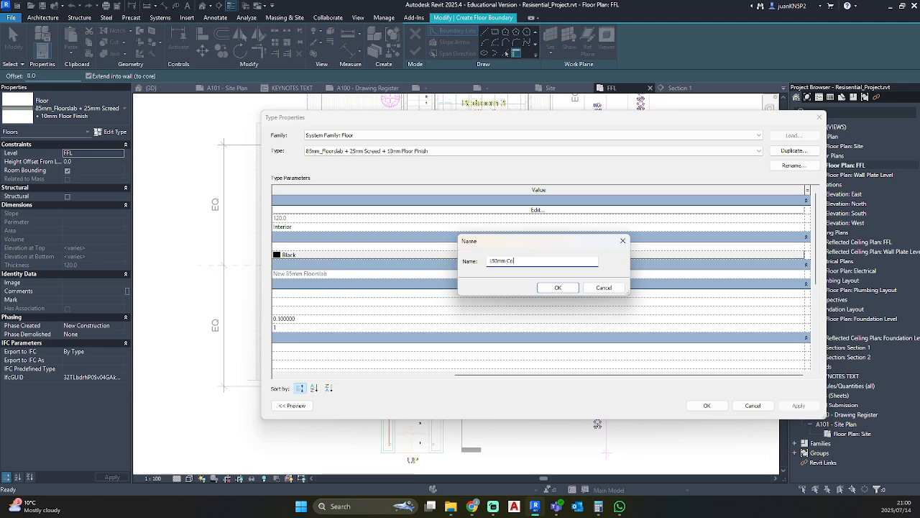
type("ncrete Roof Slab")
left_click(559, 288)
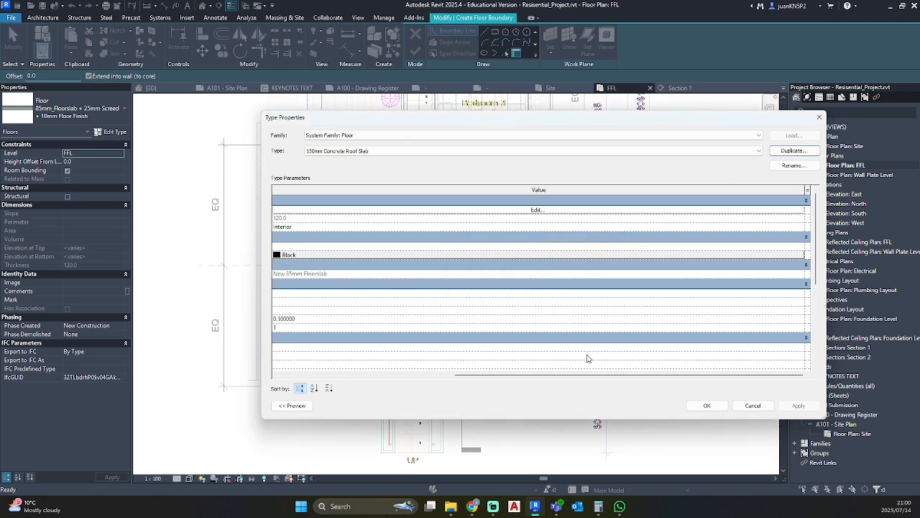
In the roof slab type's structure, delete the New 600x600mm Tile layer and set the structure layer's thickness to 125 mm.
left_click_drag(588, 375, 414, 374)
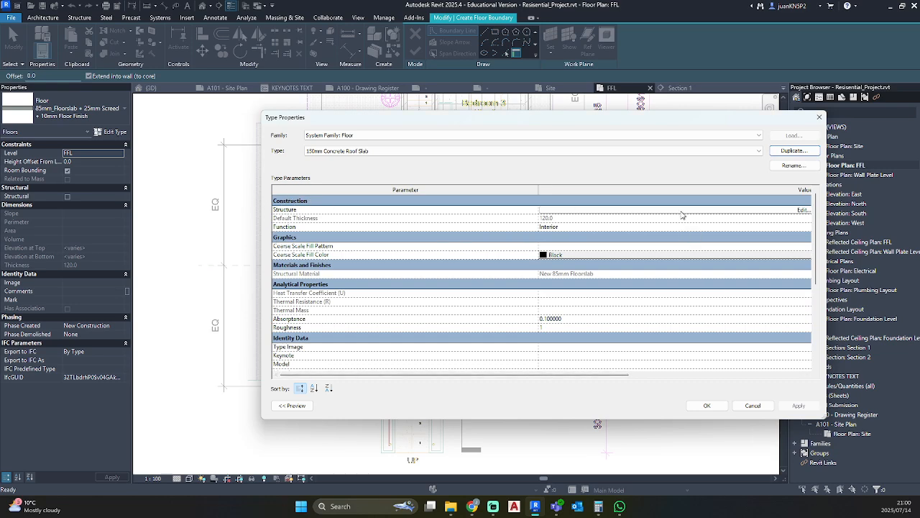
left_click(803, 209)
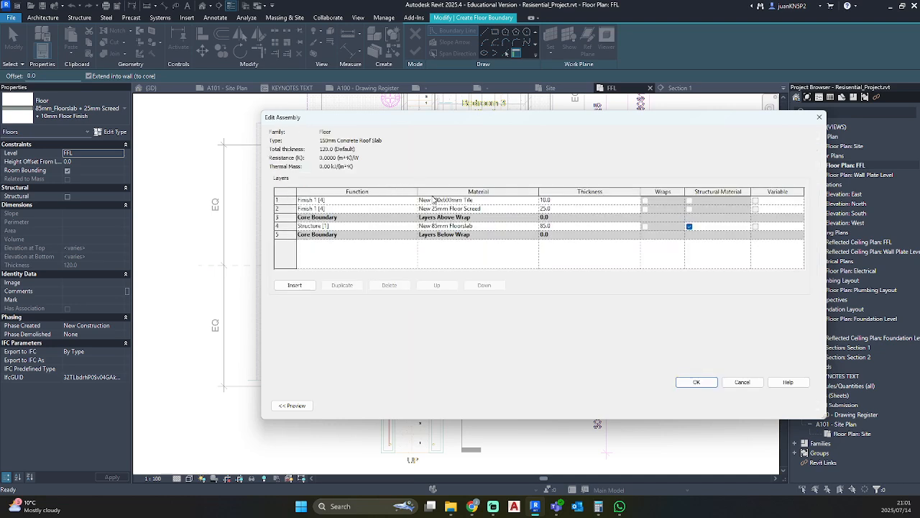
left_click(284, 200)
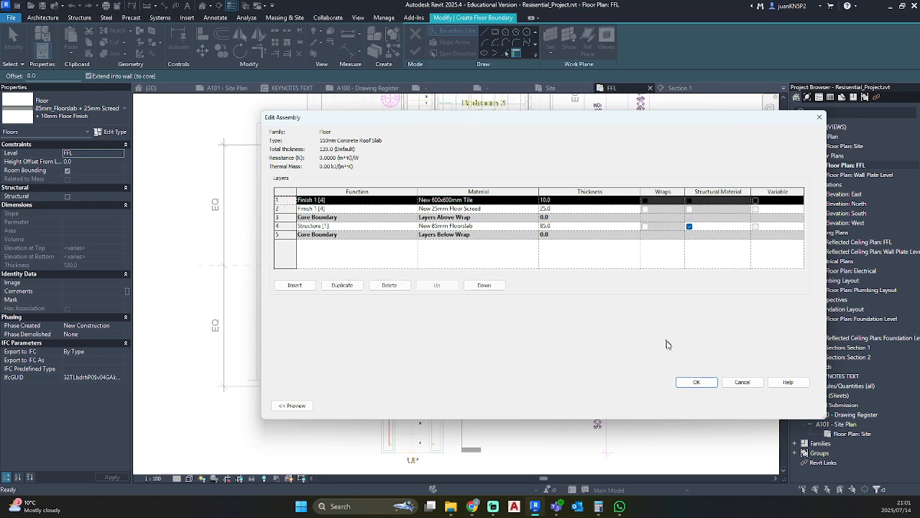
left_click(400, 286)
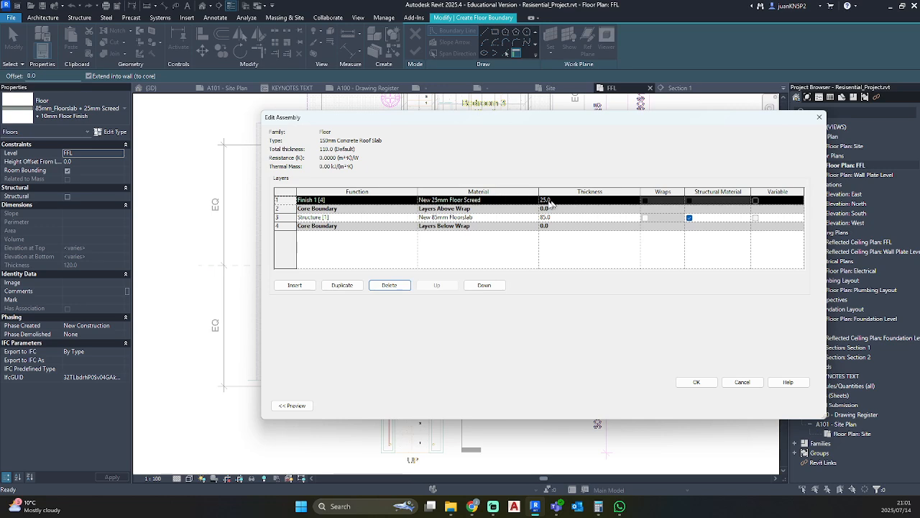
left_click(570, 217)
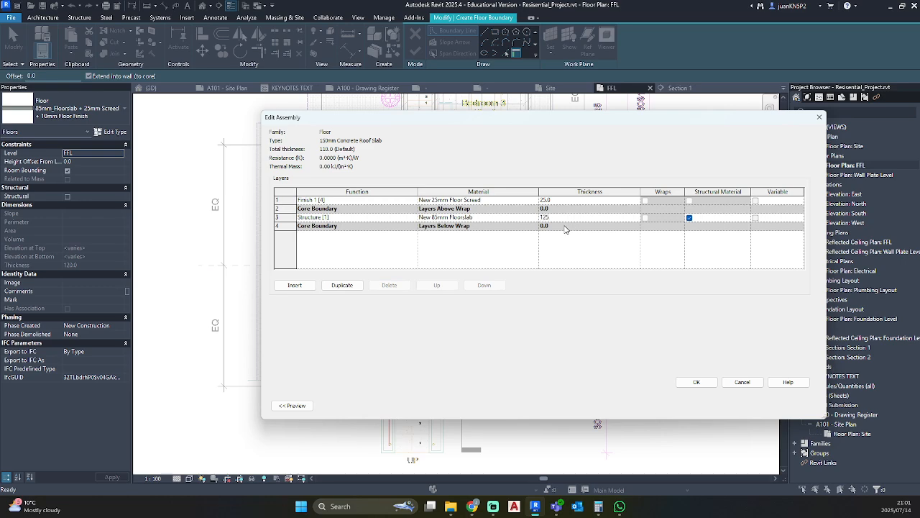
left_click(537, 217)
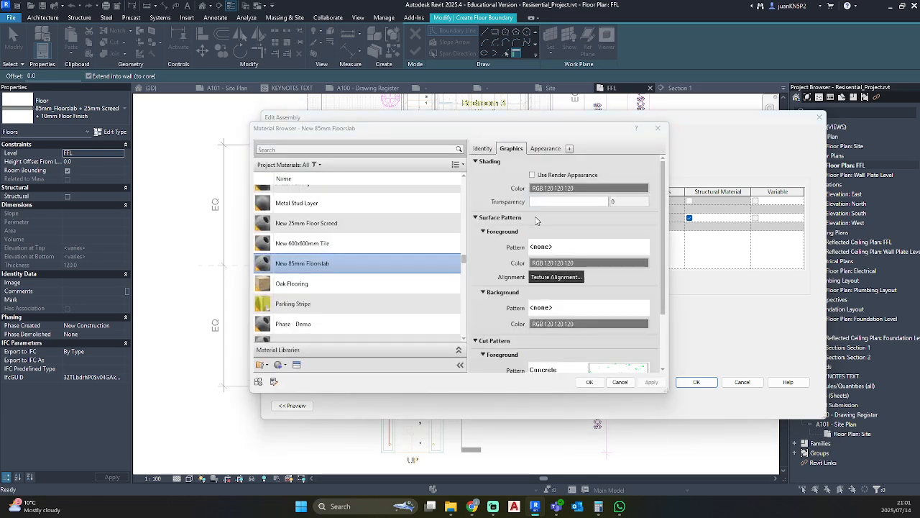
scroll(395, 309, "down", 1)
left_click(280, 364)
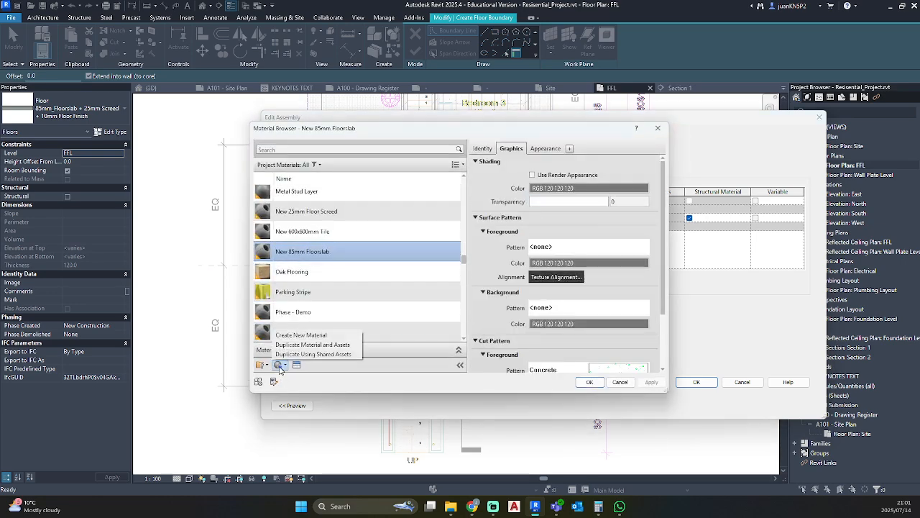
left_click(659, 128)
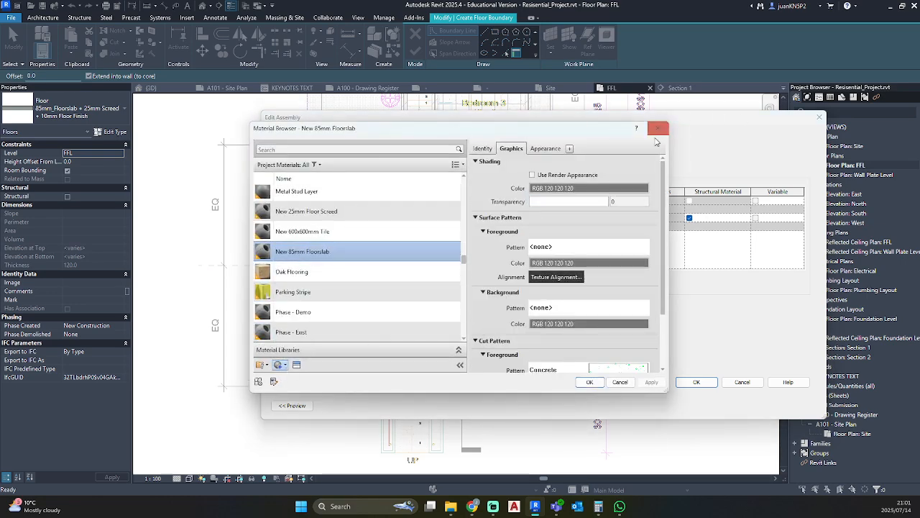
left_click(659, 129)
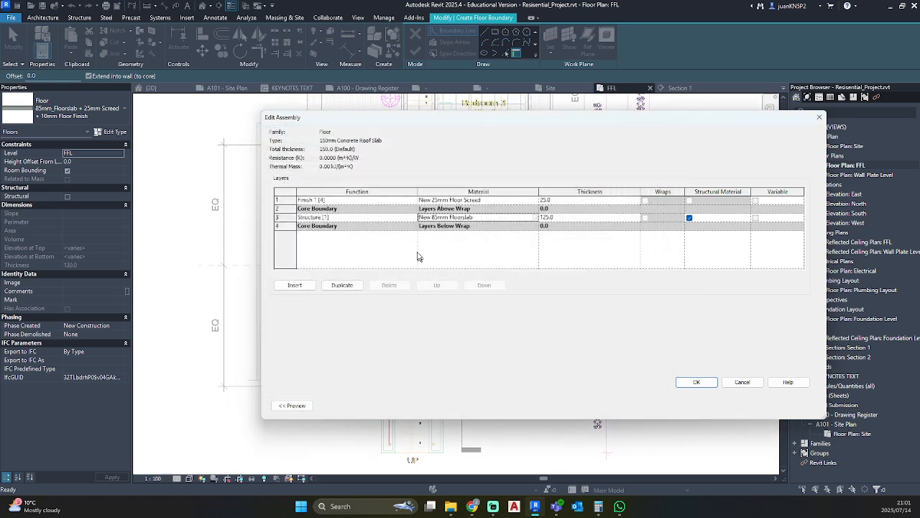
Create a new material for the 125 mm structure layer and name it "New Concrete Roofslab".
left_click(536, 217)
scroll(437, 321, "up", 1)
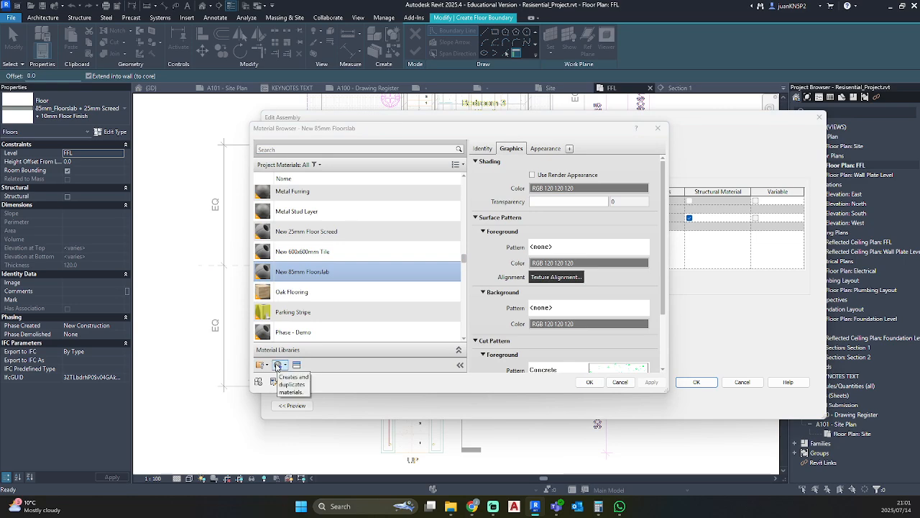
left_click(281, 365)
left_click(303, 335)
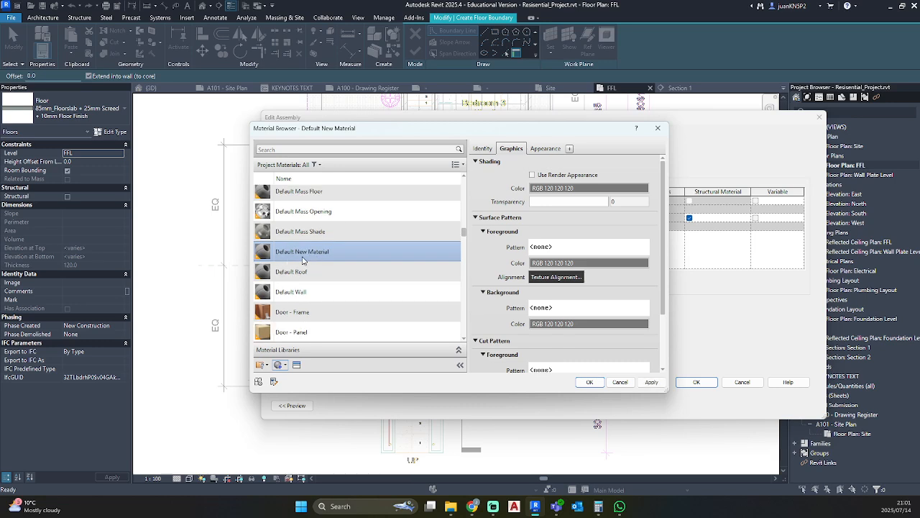
right_click(302, 260)
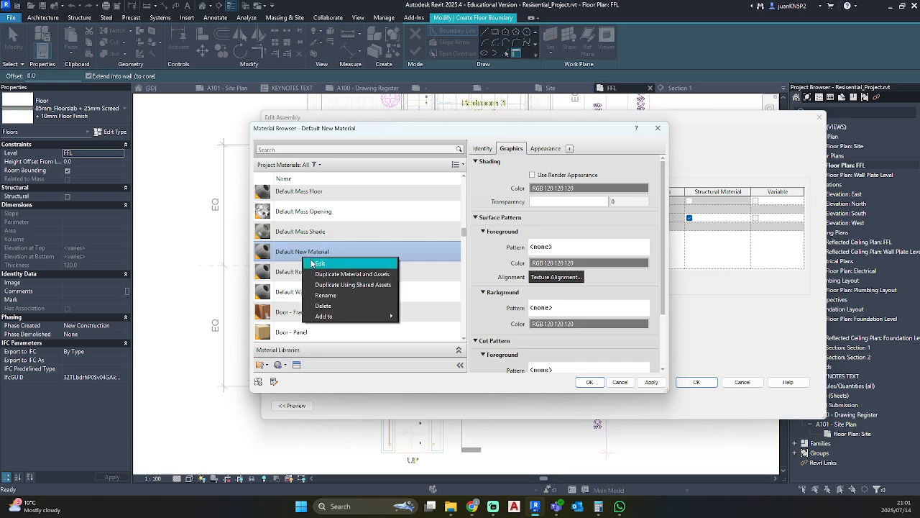
left_click(327, 295)
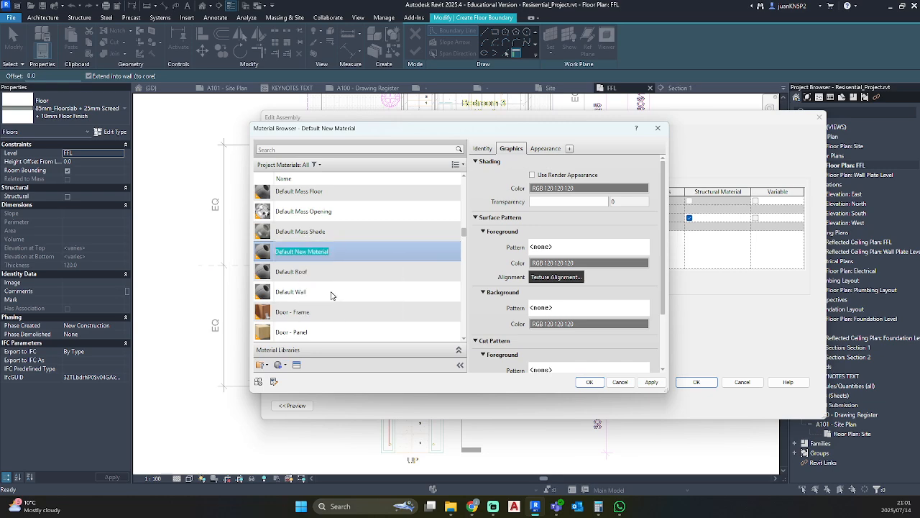
type("New Concrete Roofslab")
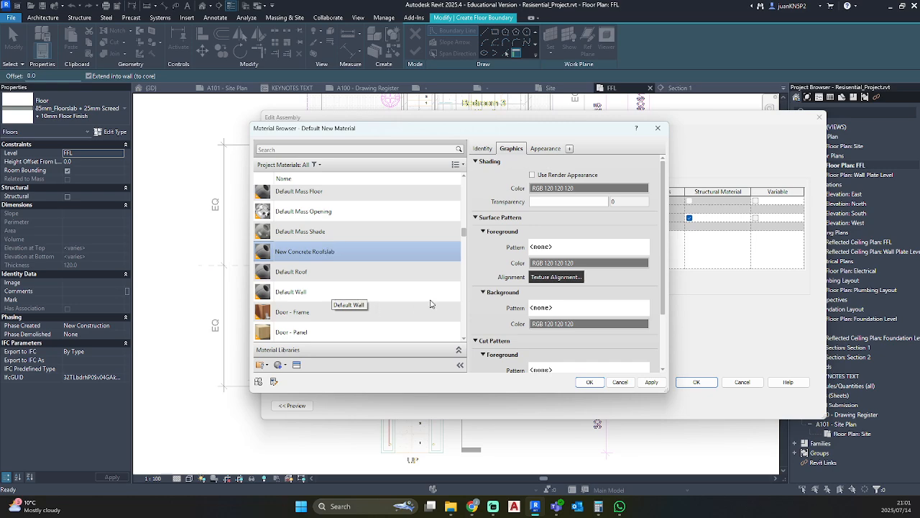
Give the New Concrete Roofslab material a Concrete foreground cut pattern in green, RGB 0-255-128.
scroll(530, 288, "down", 3)
left_click(581, 317)
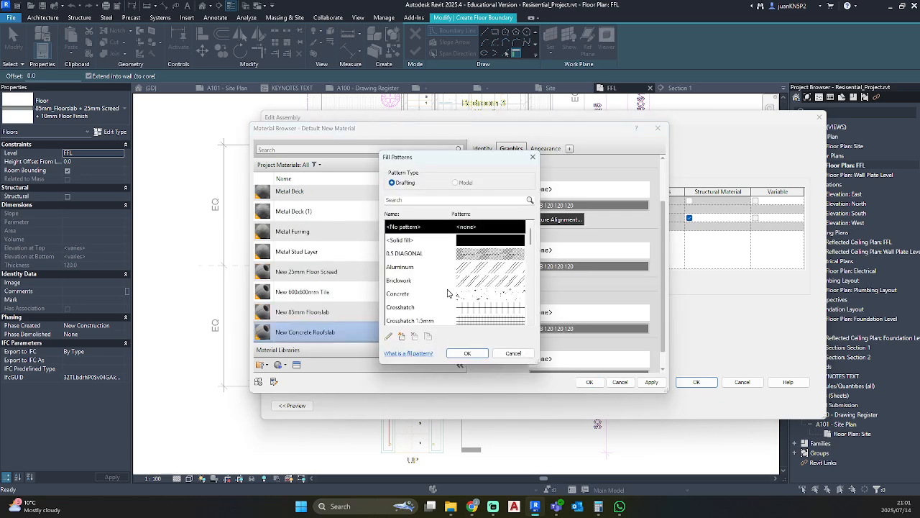
left_click(448, 293)
left_click(468, 353)
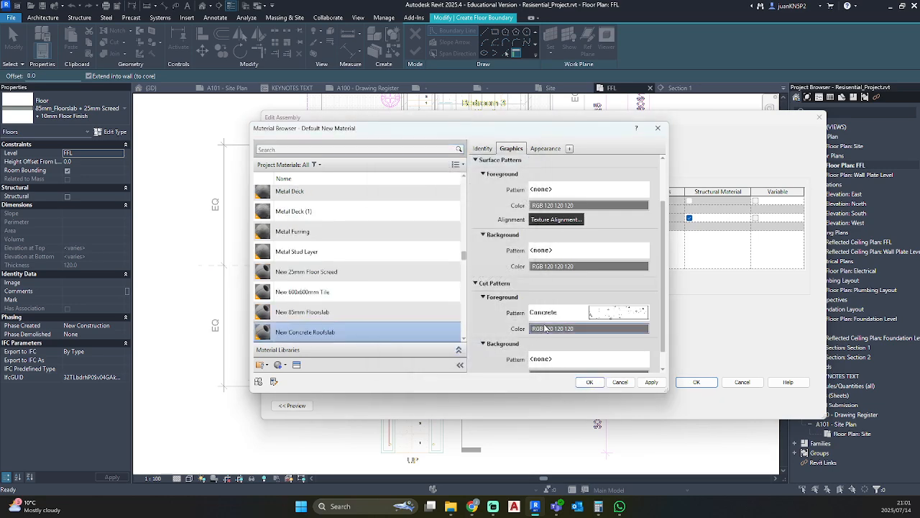
left_click(545, 328)
left_click(397, 192)
left_click(496, 343)
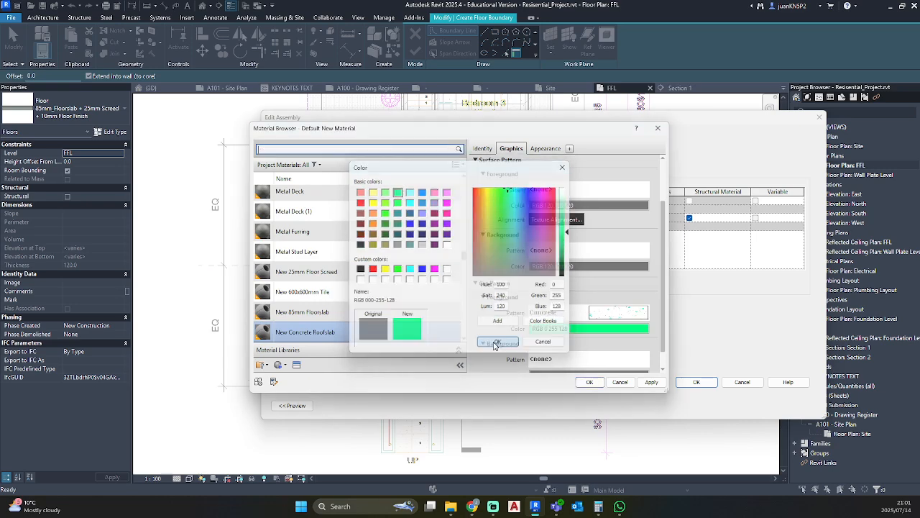
Apply the material changes and assign New Concrete Roofslab to the structure layer, leaving its surface pattern as none.
scroll(556, 304, "down", 1)
scroll(556, 305, "up", 3)
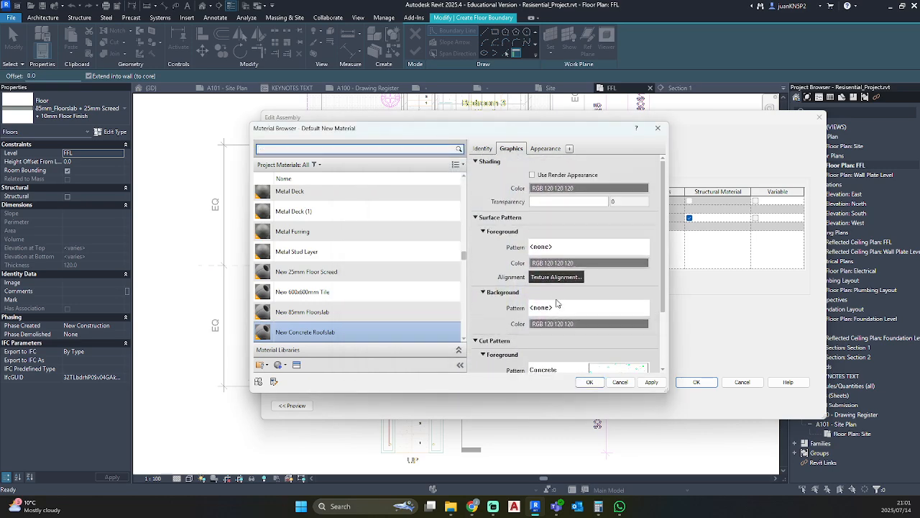
left_click(558, 249)
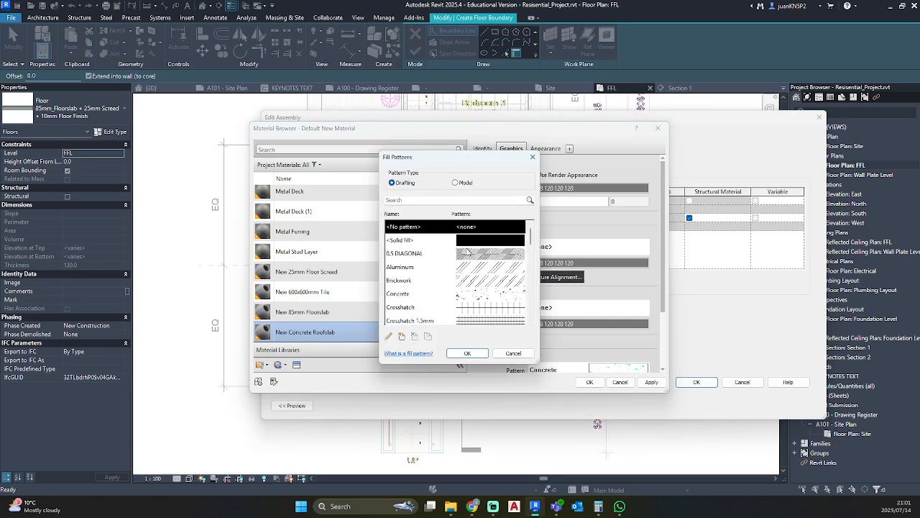
left_click(534, 155)
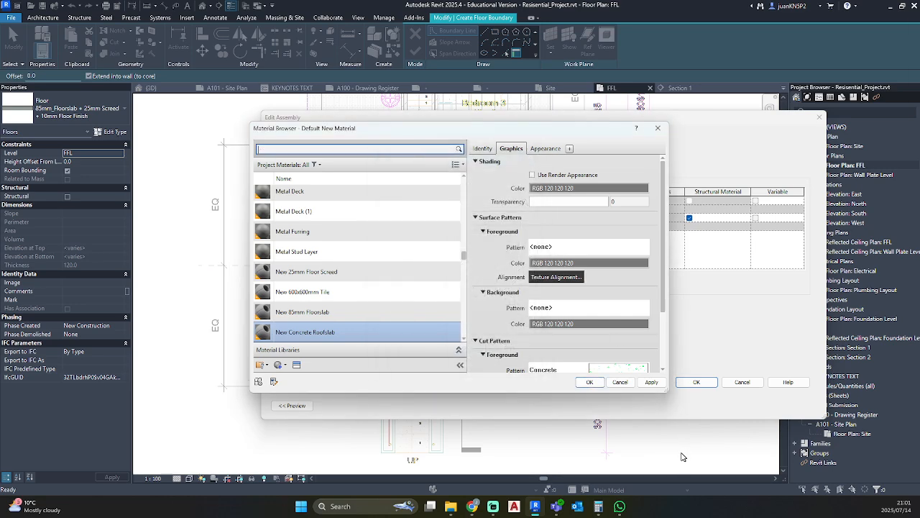
left_click(651, 382)
left_click(590, 383)
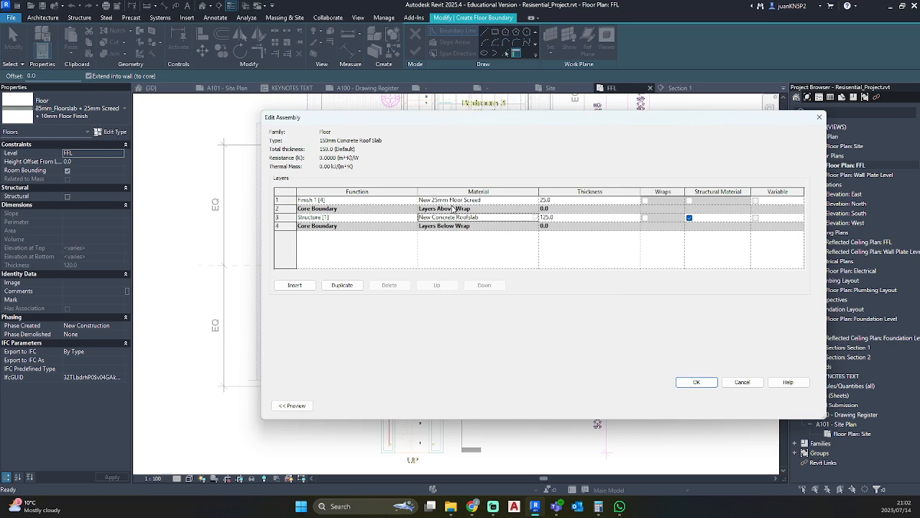
Duplicate the finish layer's New 25mm Floor Screed material with its assets and name the copy "New 25mm Floor Screed - Roofslab".
left_click(538, 201)
left_click(538, 200)
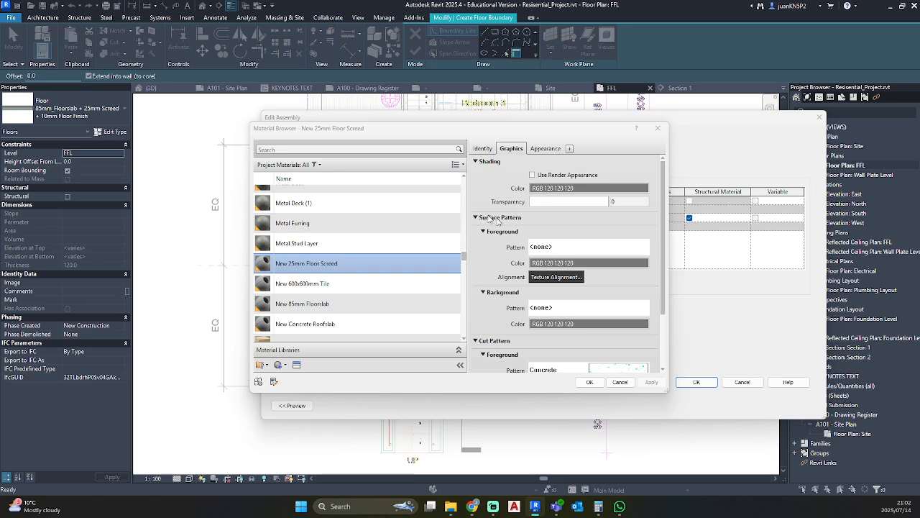
right_click(296, 266)
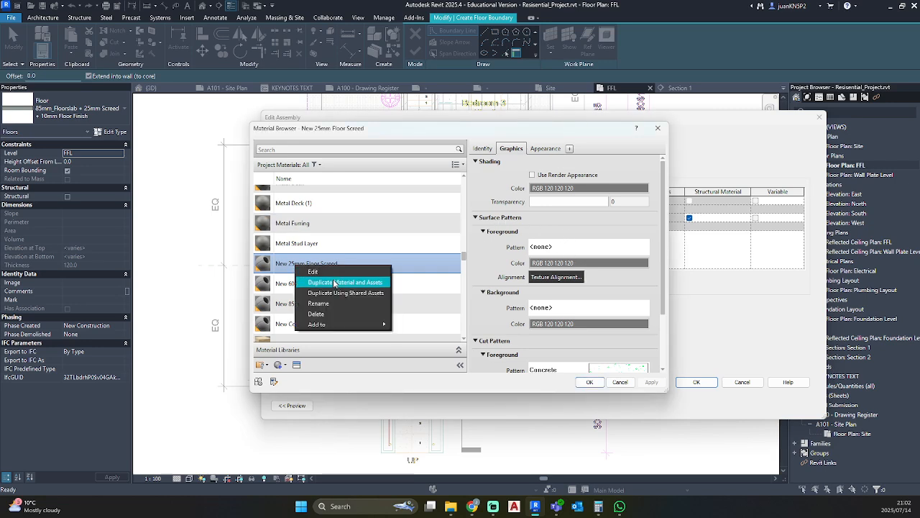
left_click(334, 282)
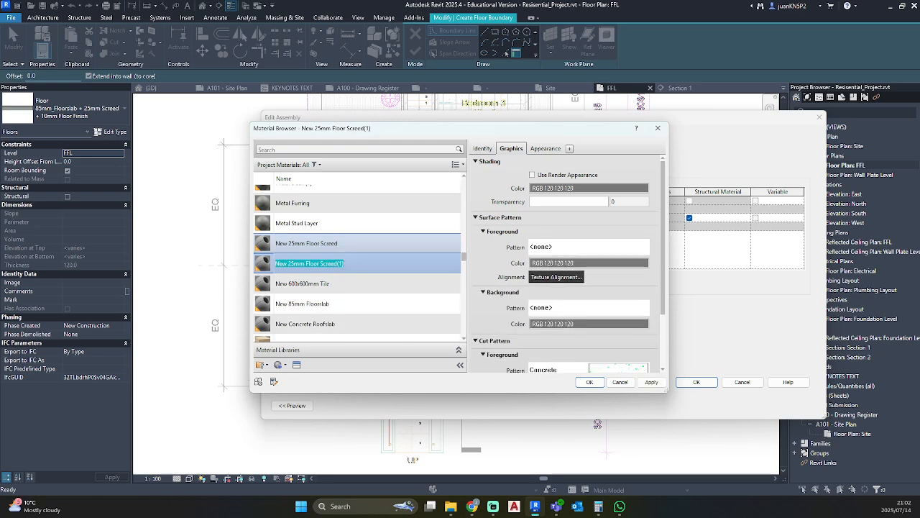
left_click(342, 264)
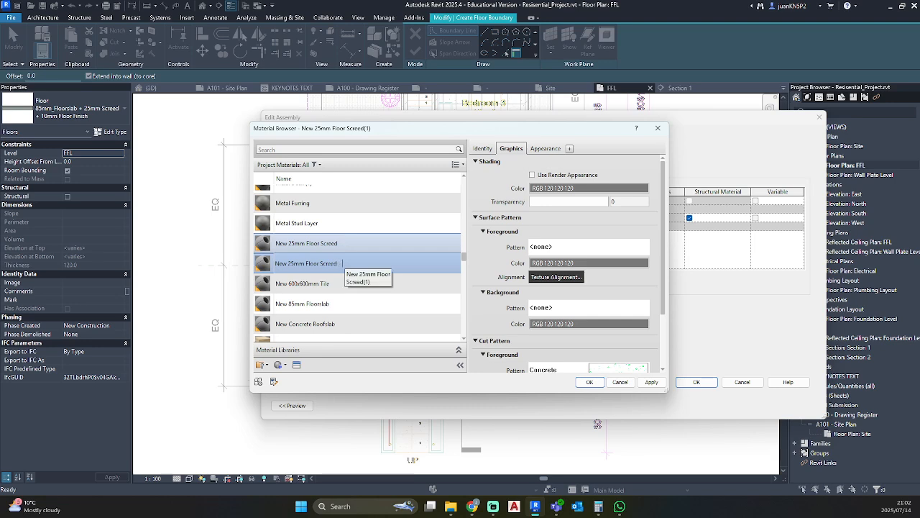
type("- Roofslab")
Give the New 25mm Floor Screed - Roofslab material a Concrete foreground surface pattern in green, RGB 0-255-128.
left_click(602, 248)
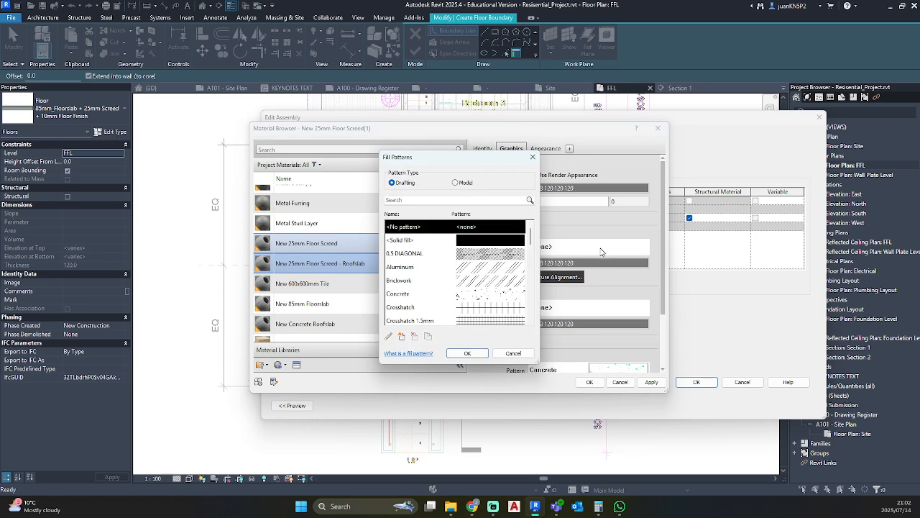
left_click(414, 295)
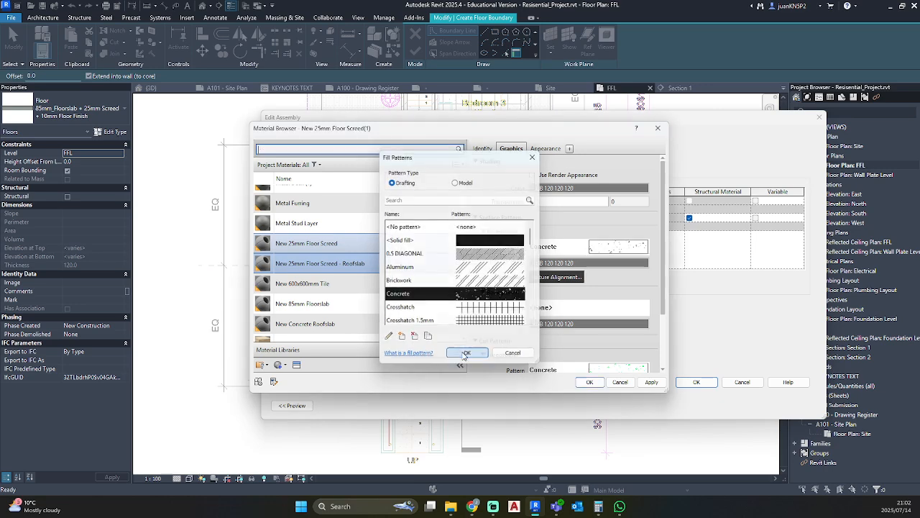
left_click(468, 354)
left_click(546, 263)
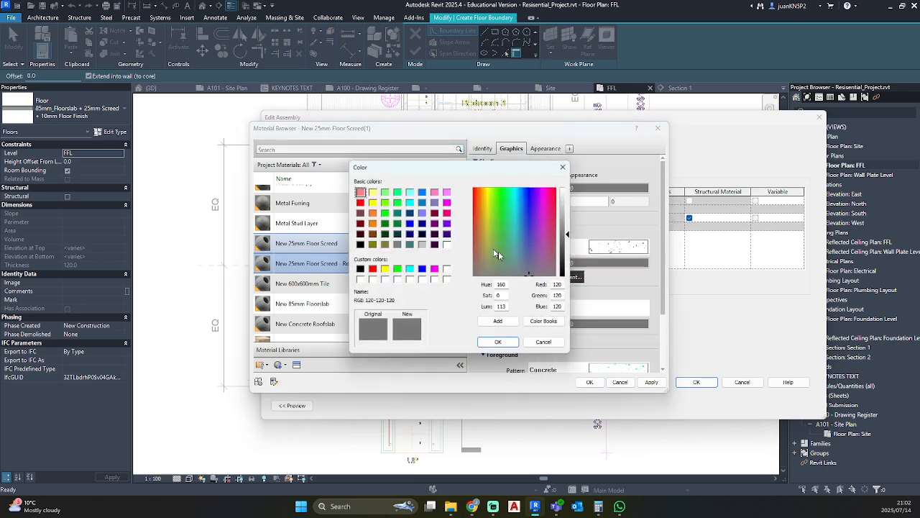
left_click(395, 201)
left_click(498, 343)
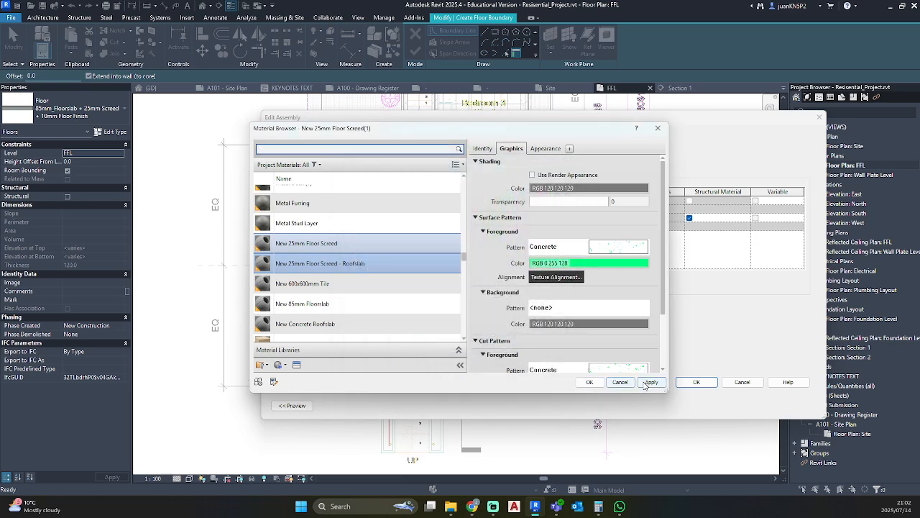
Assign the roof slab screed material to the 25 mm finish layer and accept the 150mm Concrete Roof Slab type's structure and properties.
left_click(590, 381)
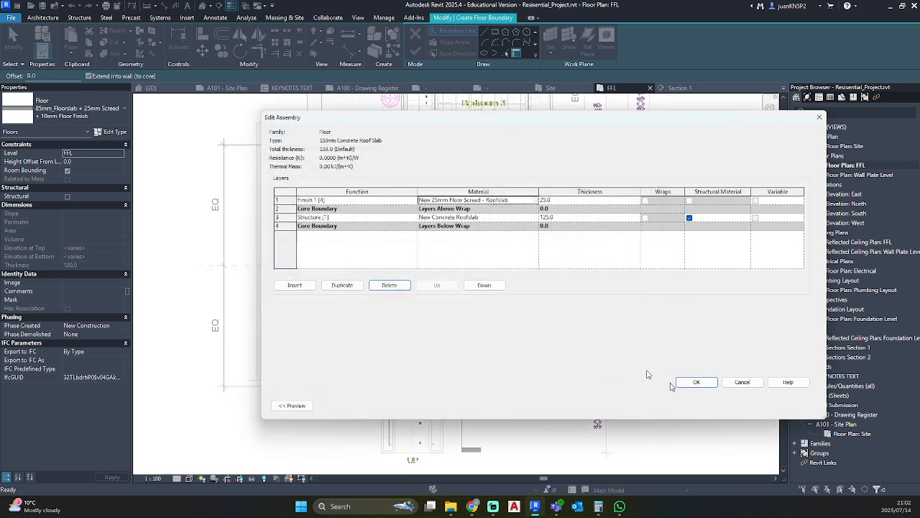
left_click(697, 382)
left_click(797, 405)
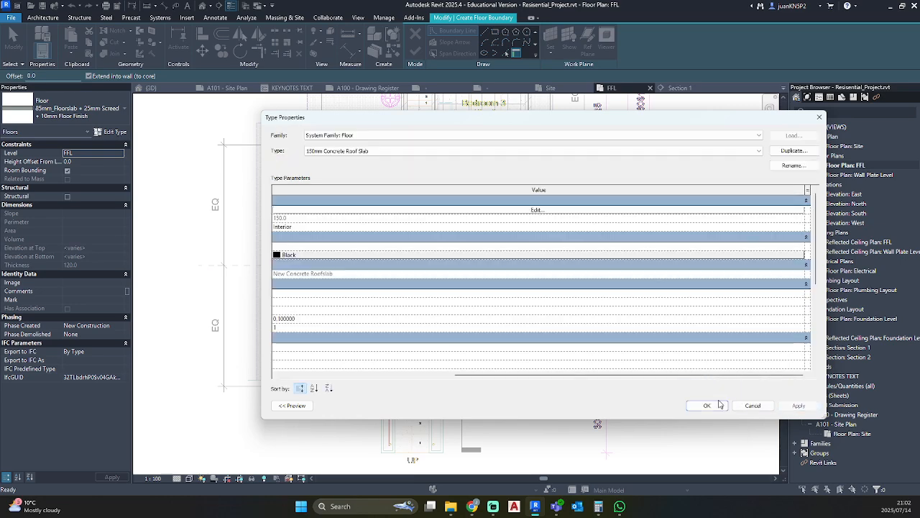
left_click(707, 406)
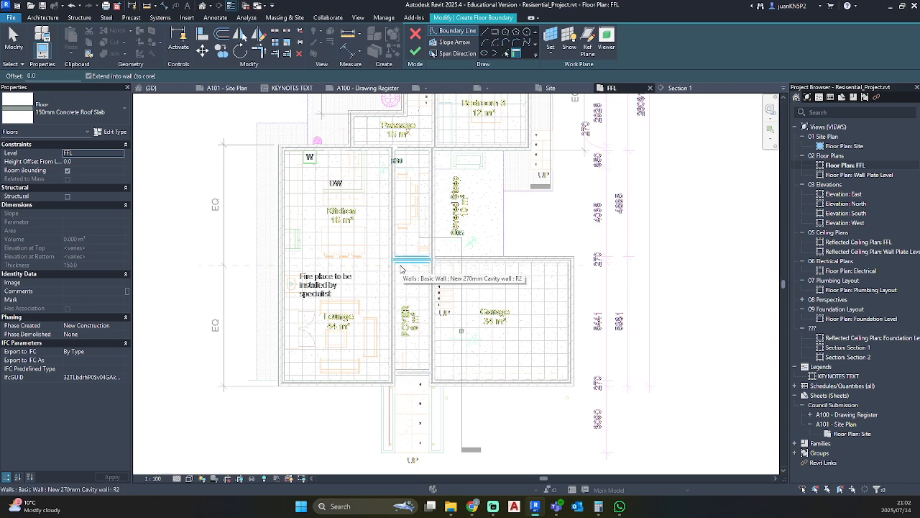
Review the level options for the new roof slab, leaving it on FFL, and discard the floor boundary sketch.
left_click(122, 155)
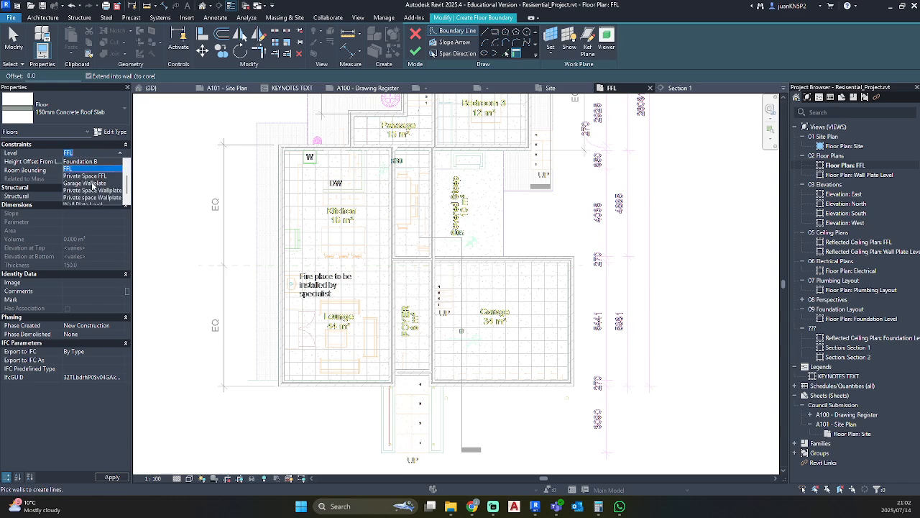
scroll(94, 187, "down", 1)
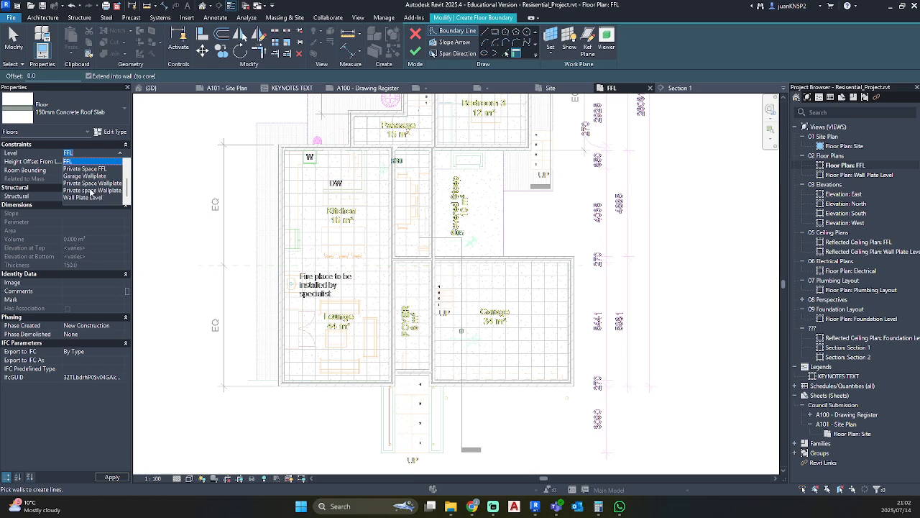
scroll(90, 192, "up", 1)
left_click(14, 46)
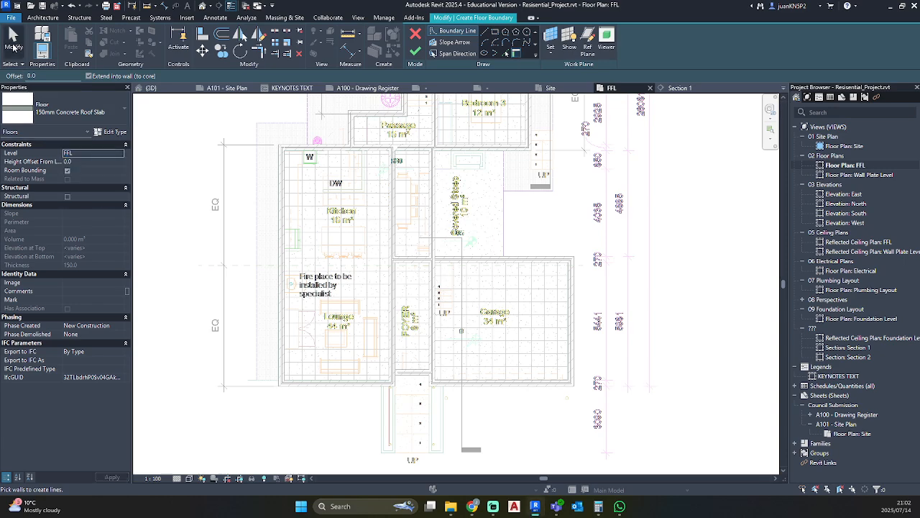
left_click(415, 33)
key("Escape")
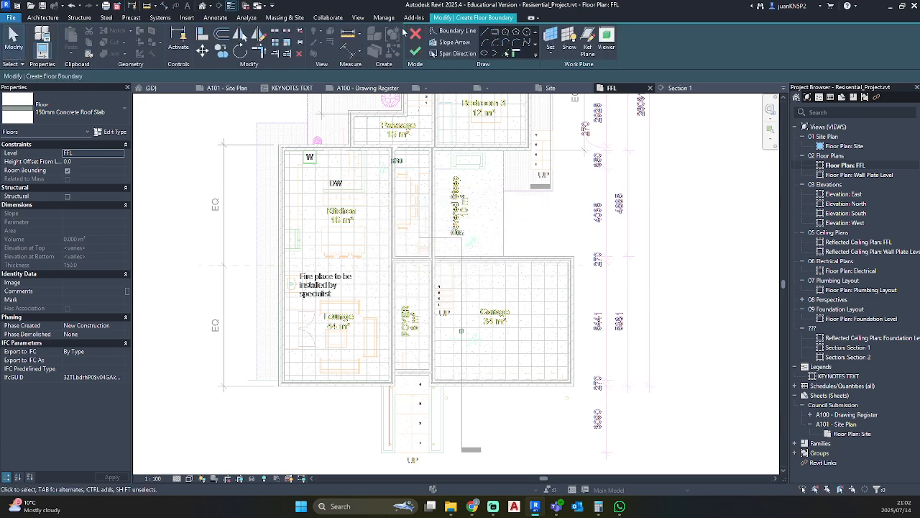
left_click(415, 33)
left_click(485, 257)
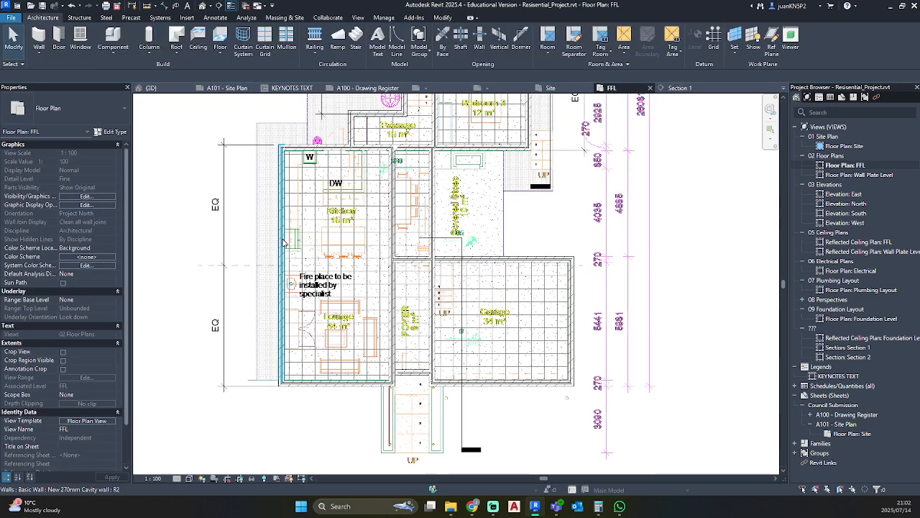
Check which wallplate level the outer Kitchen and Lounge cavity wall uses as its top constraint, keeping the existing level.
left_click(279, 237)
left_click(115, 197)
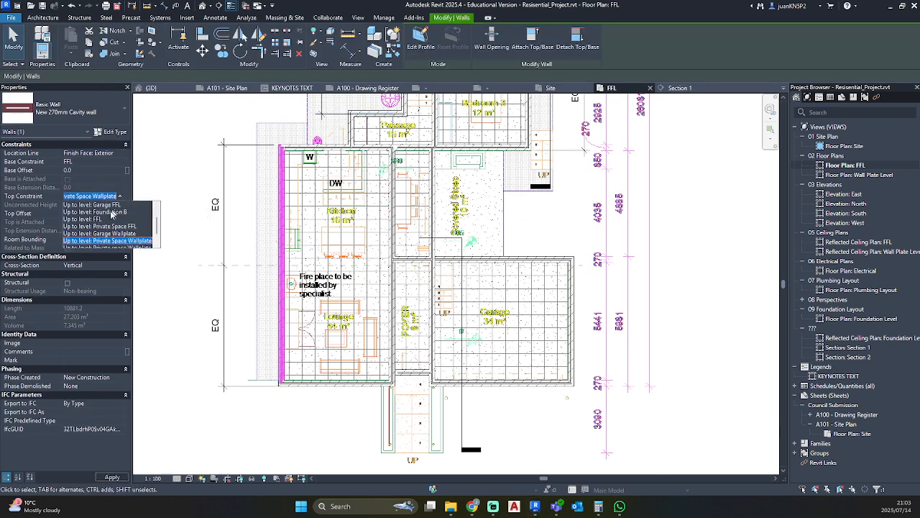
scroll(126, 241, "down", 2)
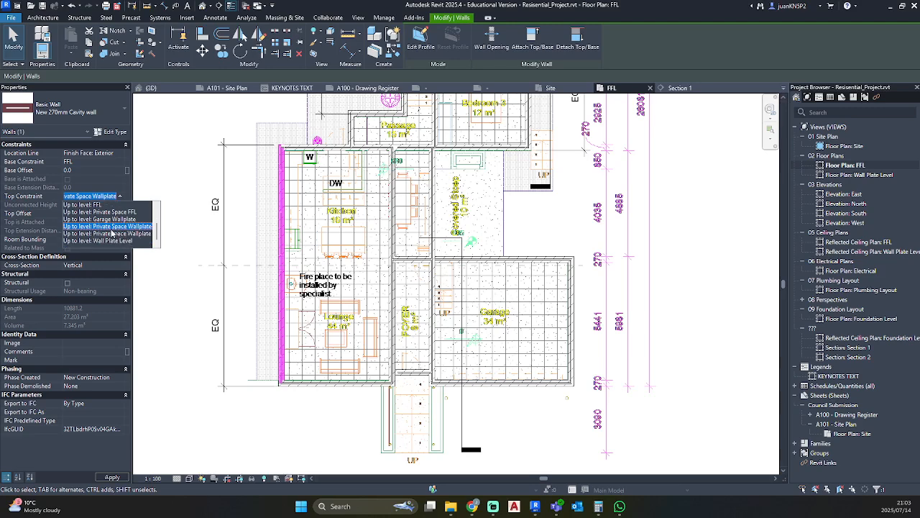
left_click(108, 229)
left_click(203, 190)
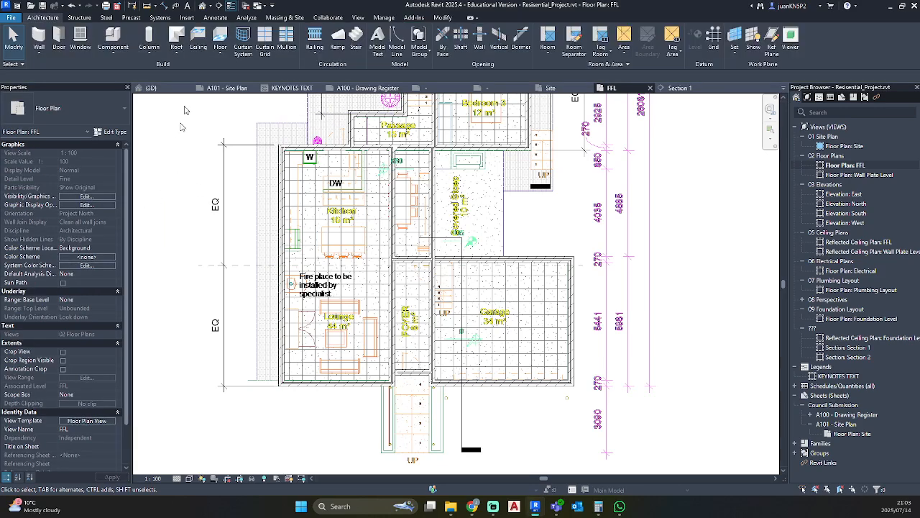
View the model in 3D and open Section 1 to examine the wall heights against the wallplate levels.
left_click(202, 6)
scroll(583, 215, "down", 4)
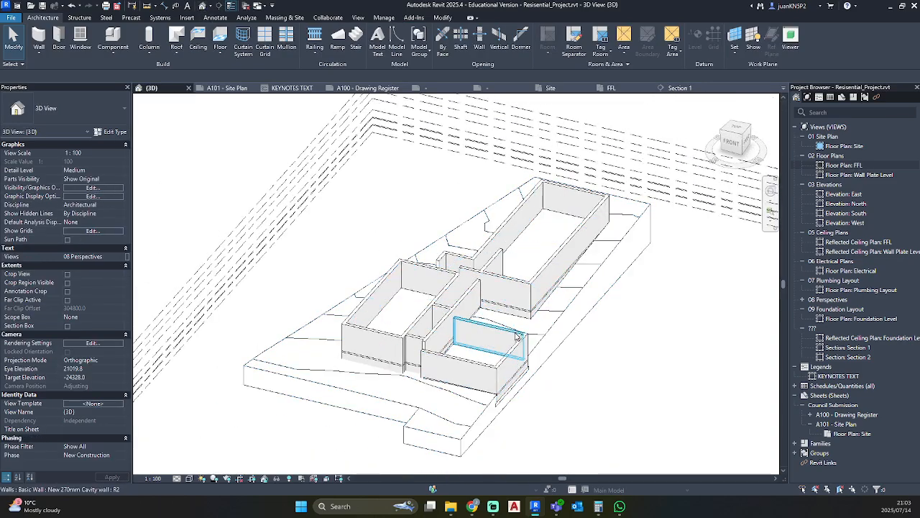
double_click(858, 348)
middle_click_drag(718, 237, 431, 230)
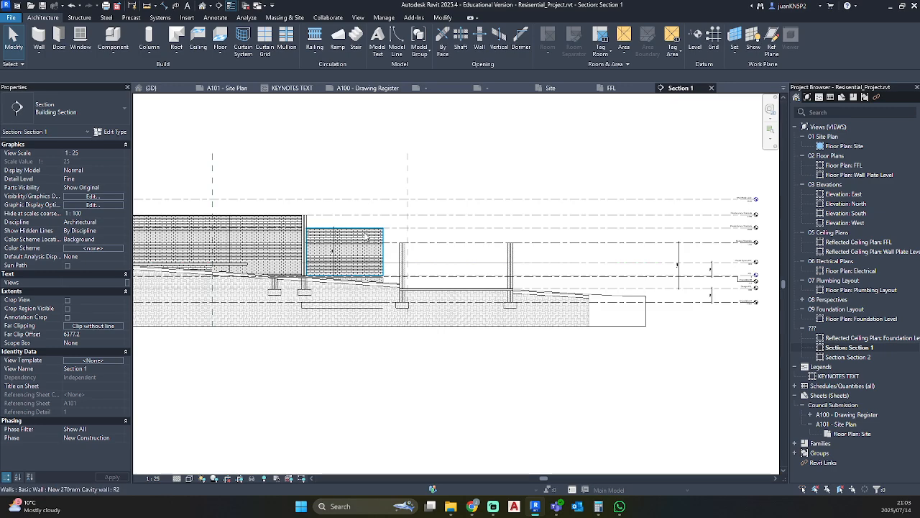
Rename the wallplate level at elevation 2500 in Section 1 to "Public Space Wallplate".
left_click(559, 242)
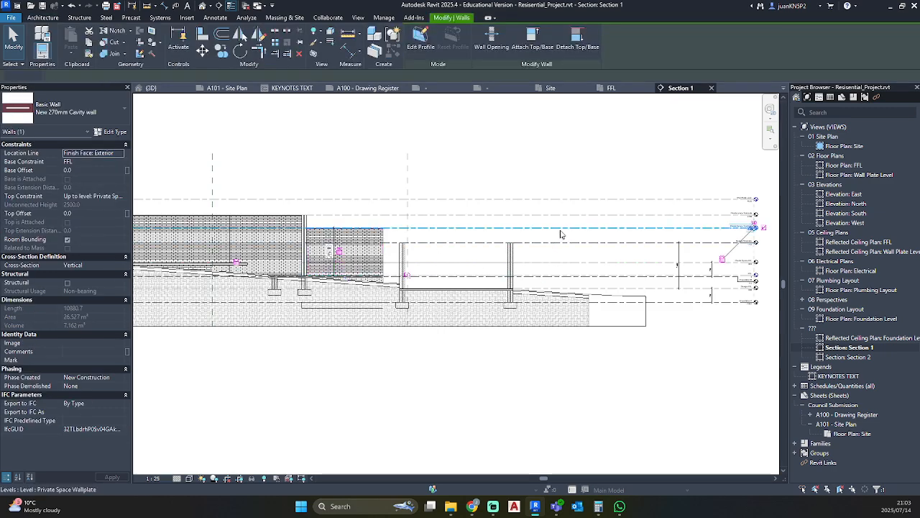
middle_click_drag(559, 243, 438, 235)
scroll(437, 234, "up", 6)
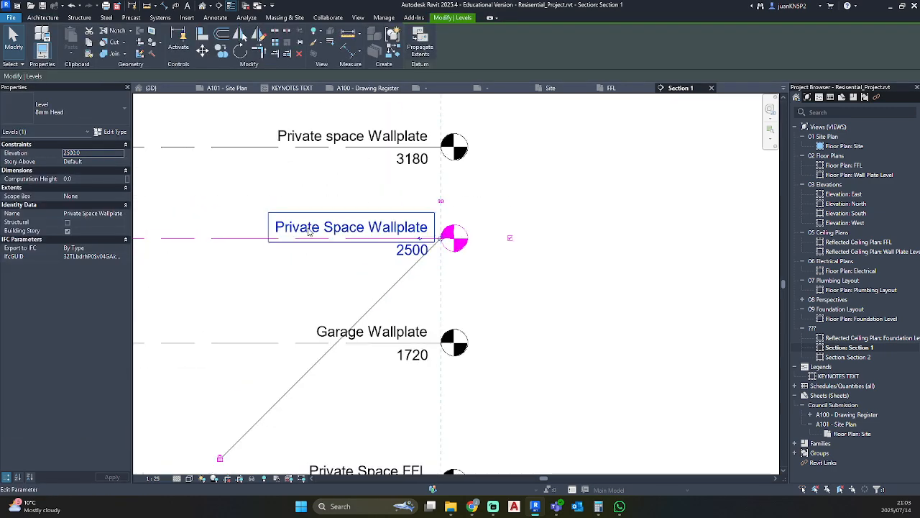
left_click(353, 228)
left_click_drag(370, 228, 333, 231)
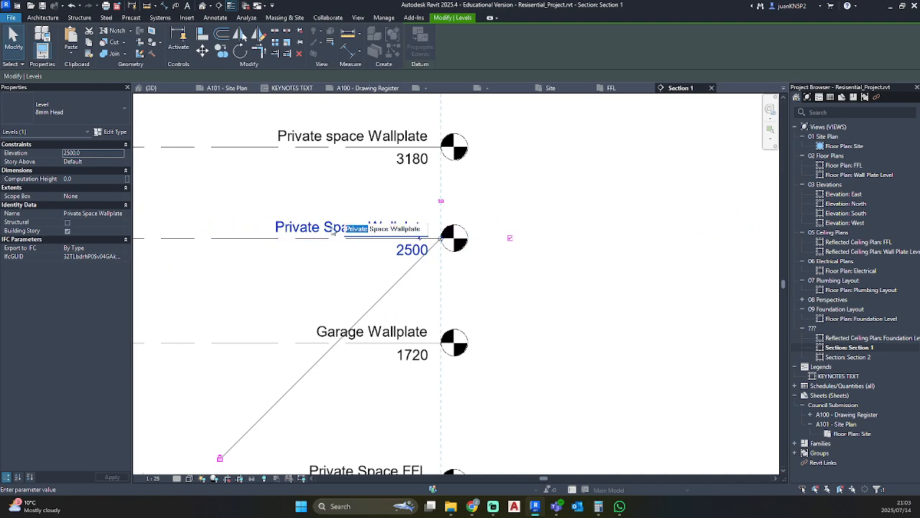
type("Public")
key("Return")
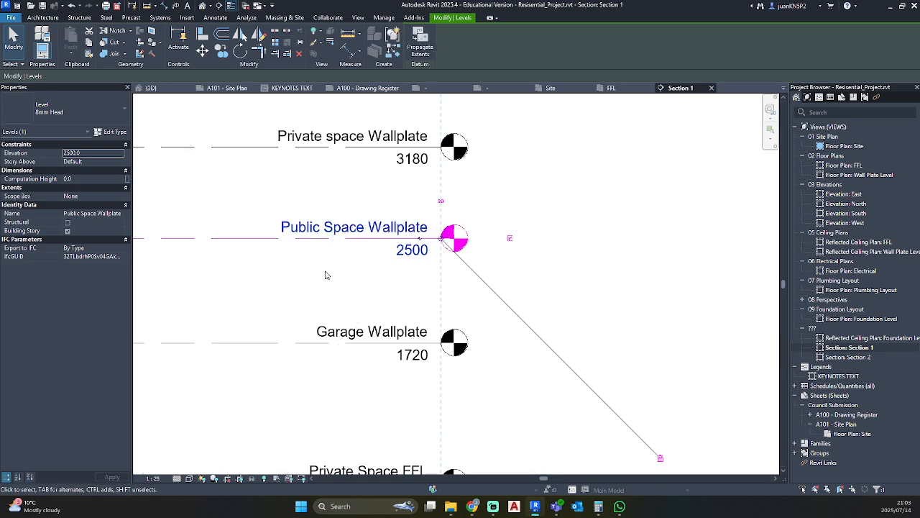
scroll(380, 271, "down", 2)
key("Escape")
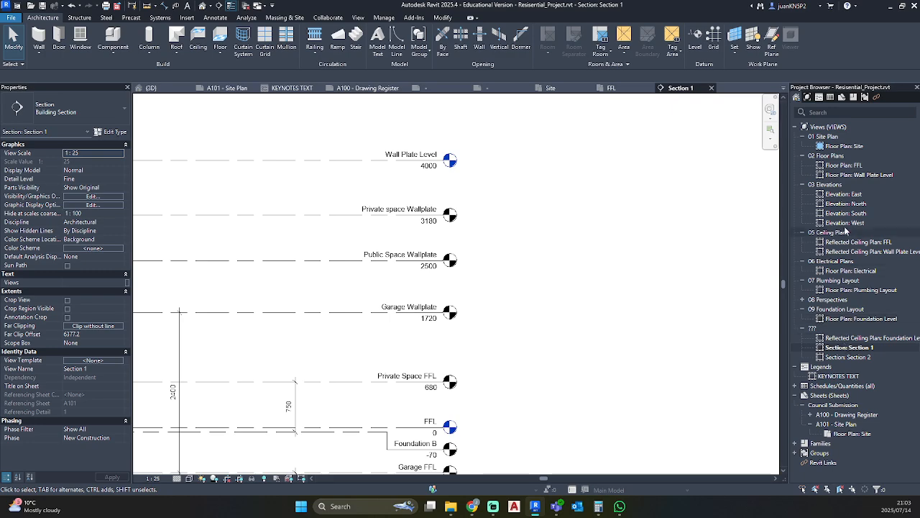
Start a new architectural floor in the FFL floor plan using the 85mm_Floorslab + 25mm Screed + 10mm Floor Finish type.
double_click(852, 165)
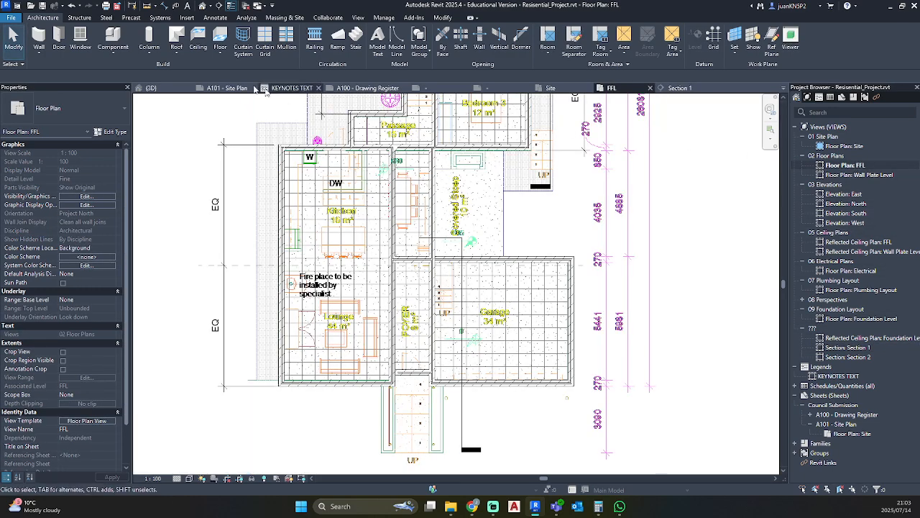
left_click(220, 40)
left_click(72, 107)
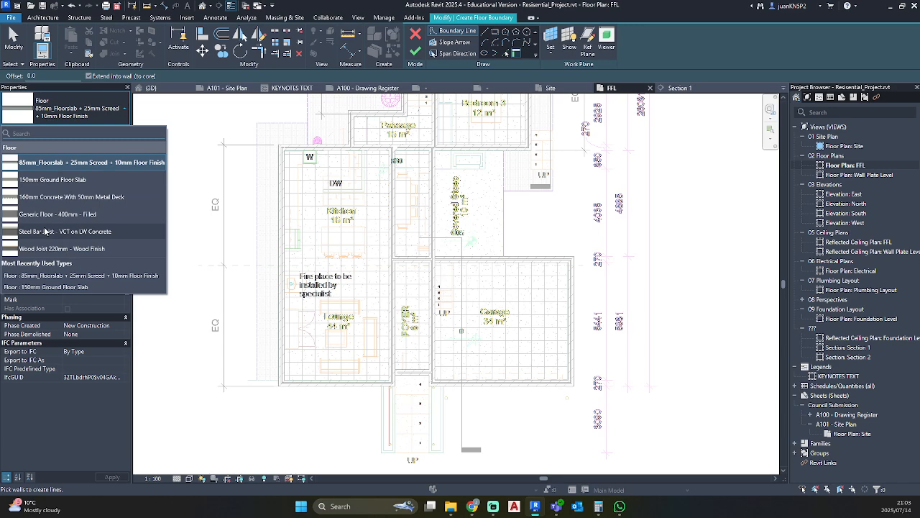
left_click(59, 185)
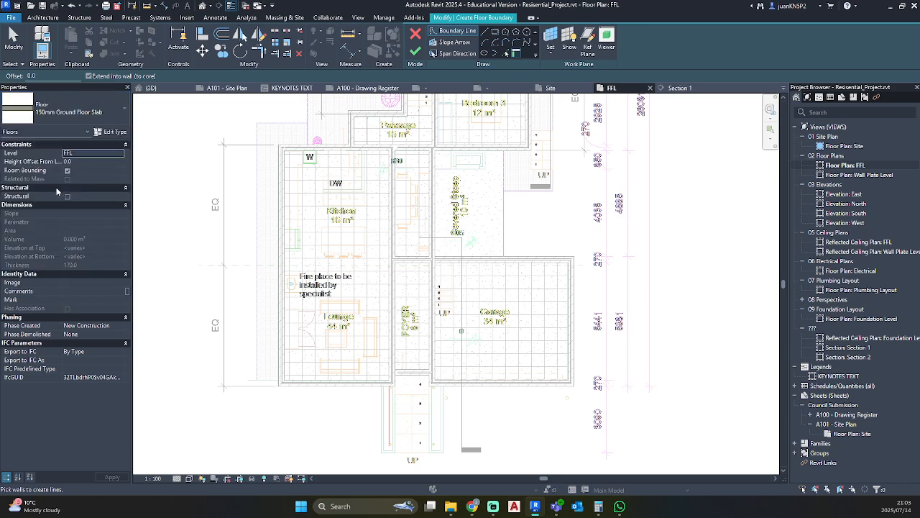
left_click(93, 111)
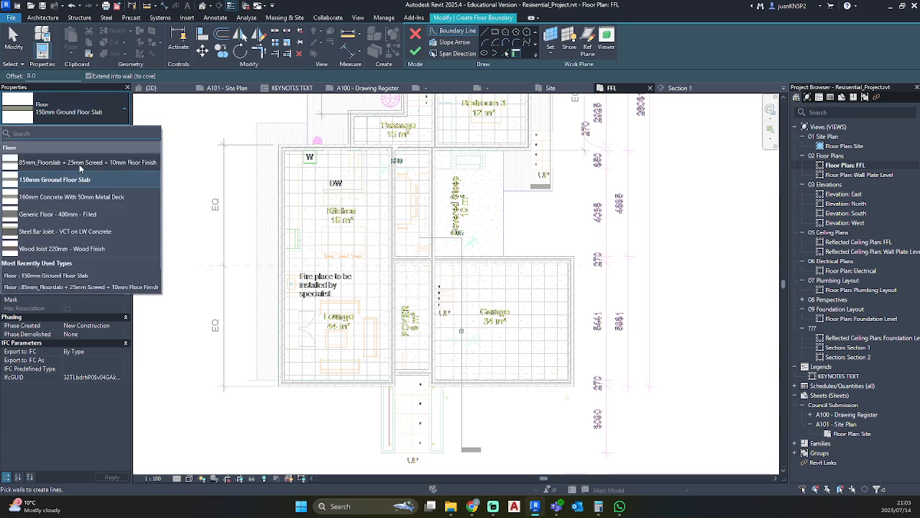
left_click(79, 164)
Duplicate the 85mm_Floorslab floor type as "New Roof Slab" and open its layer structure for editing.
left_click(110, 131)
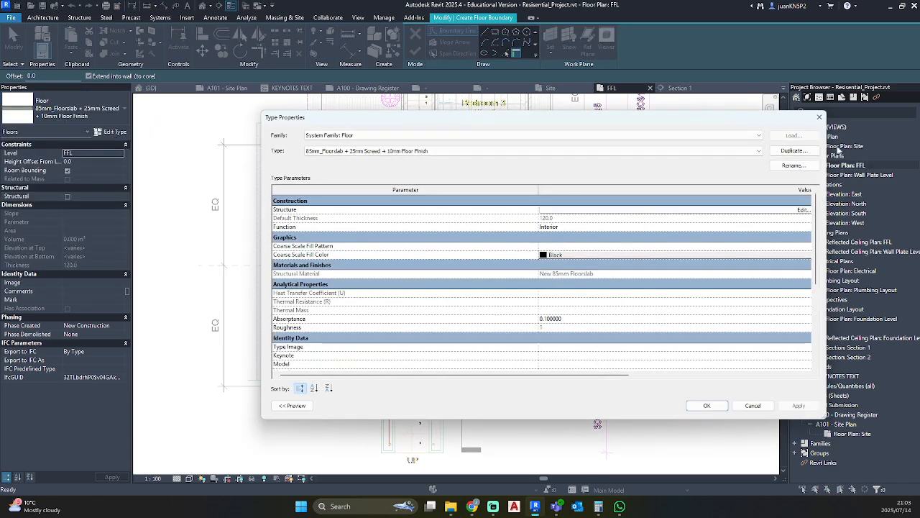
left_click(798, 150)
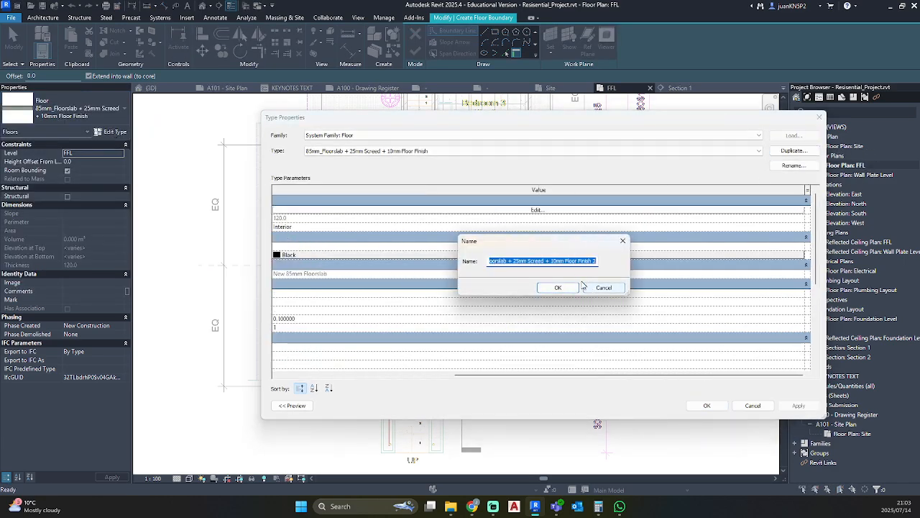
type("New R")
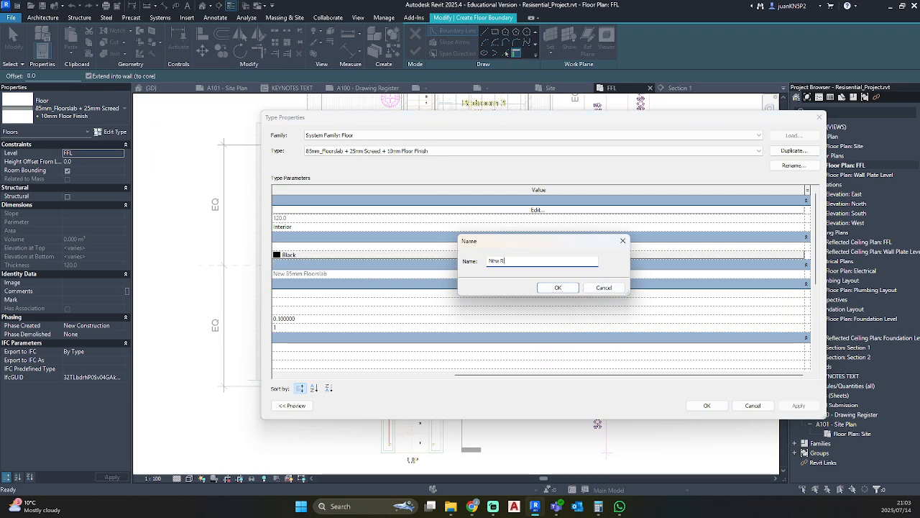
type("oof Slab")
key("Return")
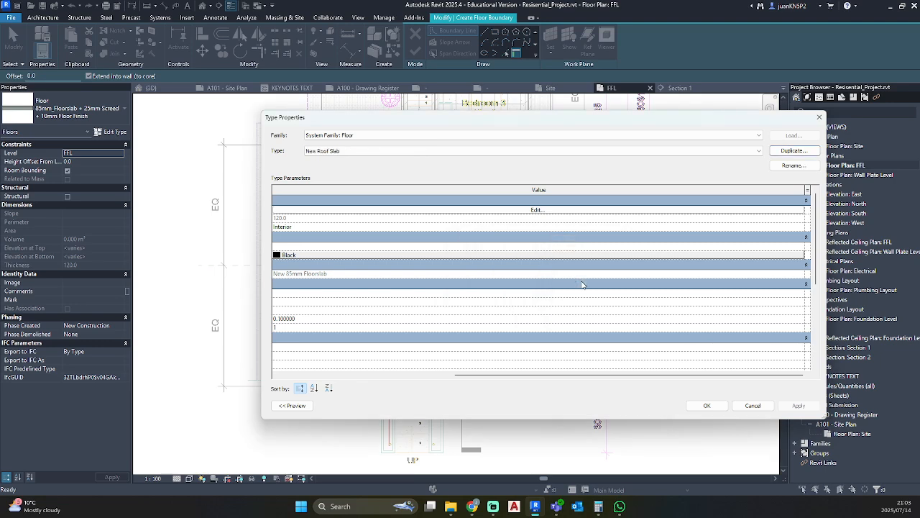
left_click(596, 213)
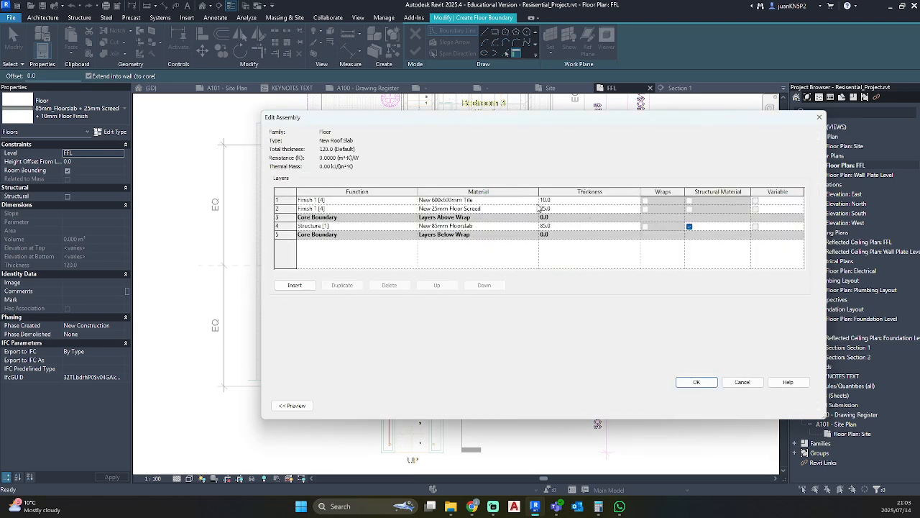
Delete the 600x600mm tile layer and duplicate the screed layer's material as "New 25mm Floor Screed - Roof slab".
left_click(309, 201)
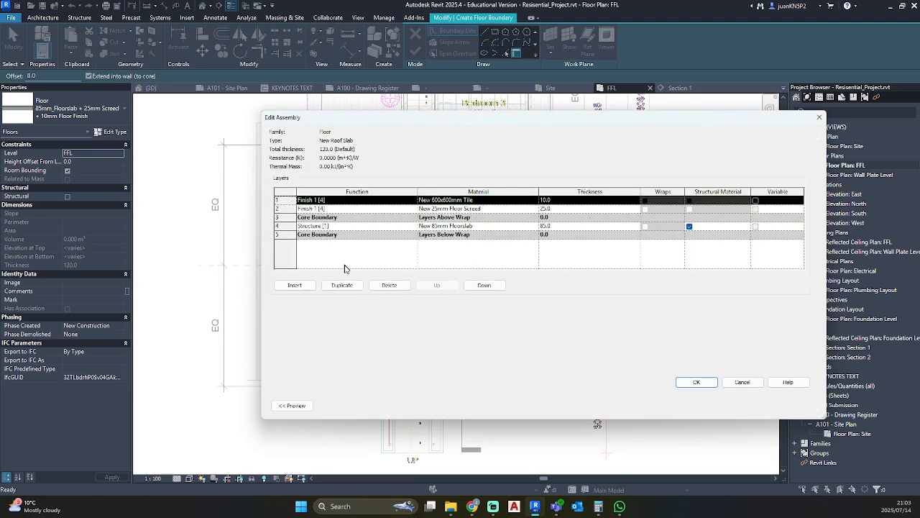
left_click(389, 285)
left_click(478, 200)
left_click(535, 199)
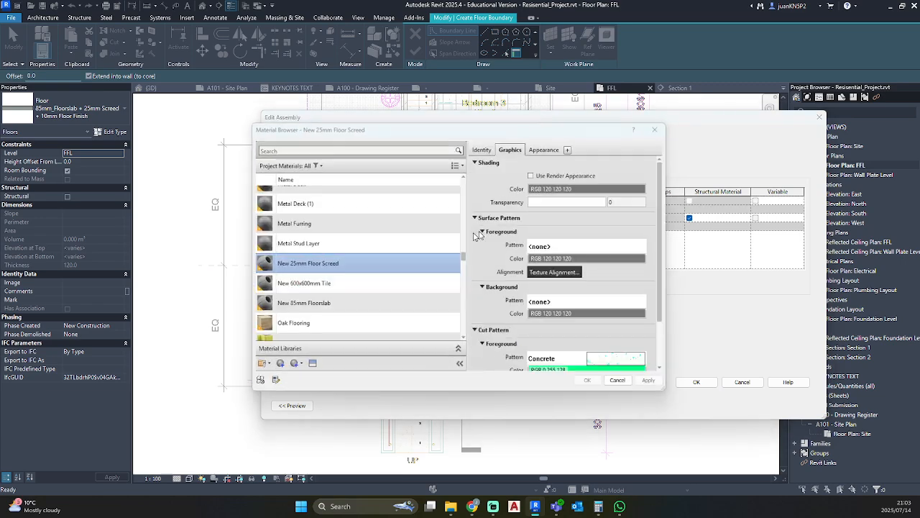
right_click(314, 264)
left_click(335, 283)
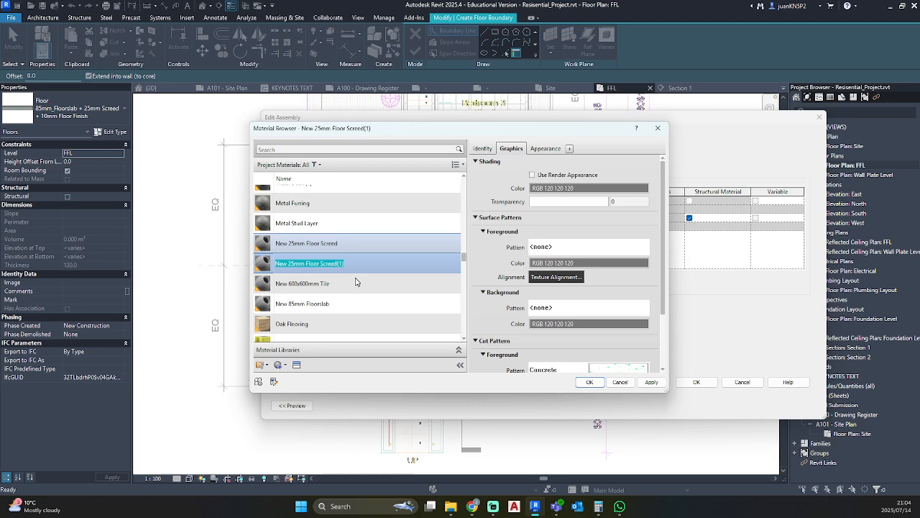
key("End")
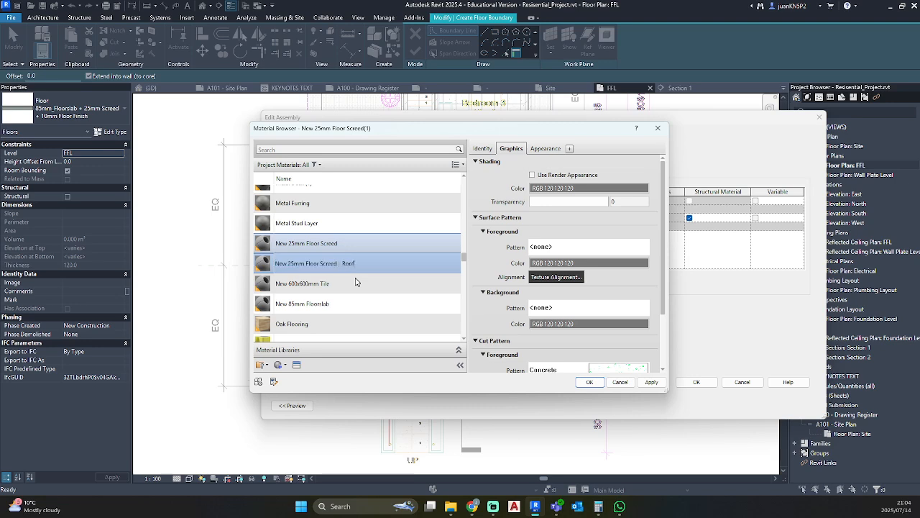
type("- Roof slab")
Give the roof slab screed a Concrete surface foreground pattern in colour RGB 0 255 128 and assign it to the finish layer.
left_click(579, 247)
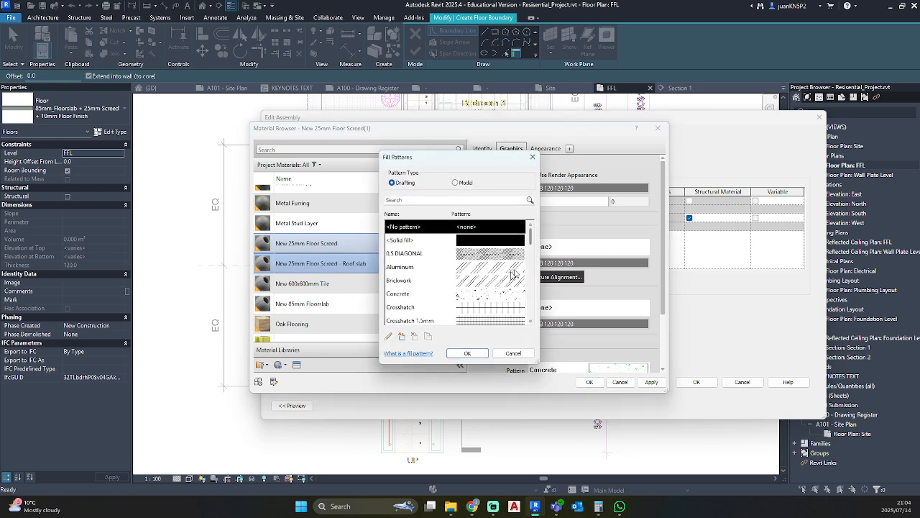
left_click(471, 293)
left_click(467, 353)
left_click(572, 263)
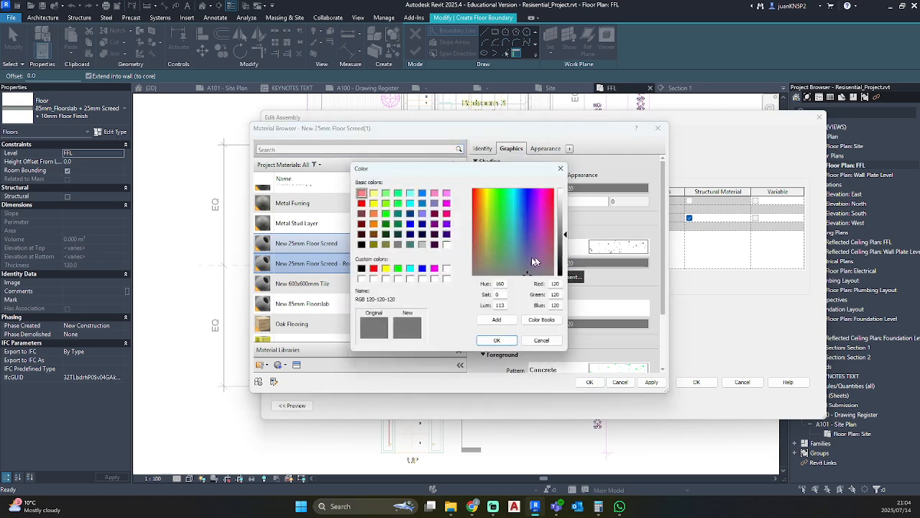
left_click(397, 193)
left_click(496, 340)
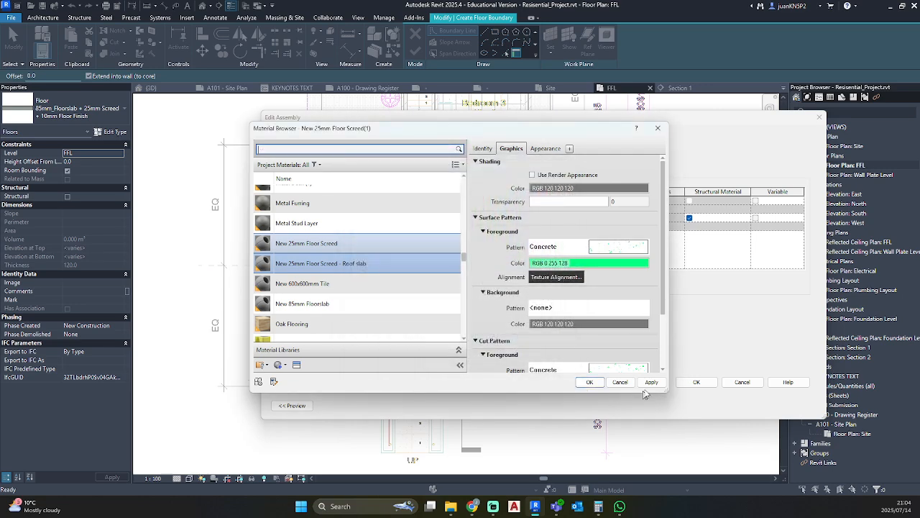
left_click(589, 382)
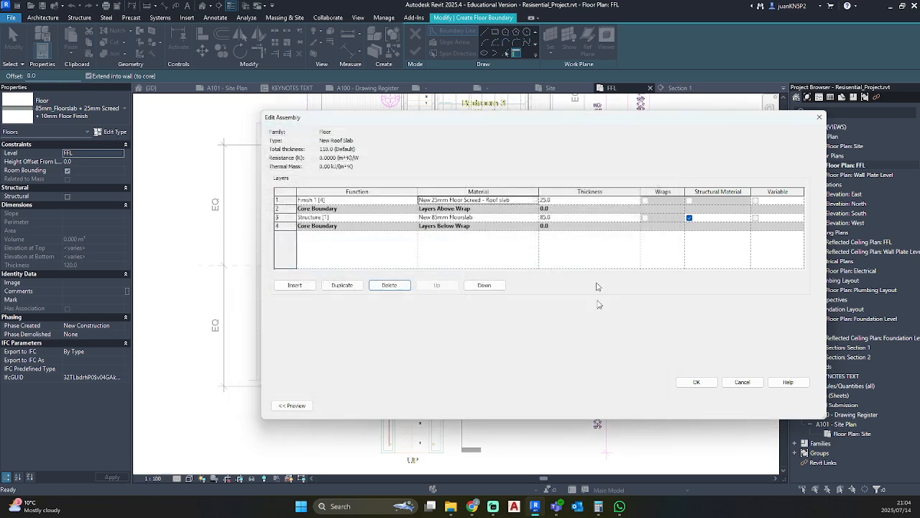
Duplicate the New 85mm Floorslab material as "New 150mm Roofslab" and assign it to the structure layer.
left_click(537, 217)
left_click(537, 217)
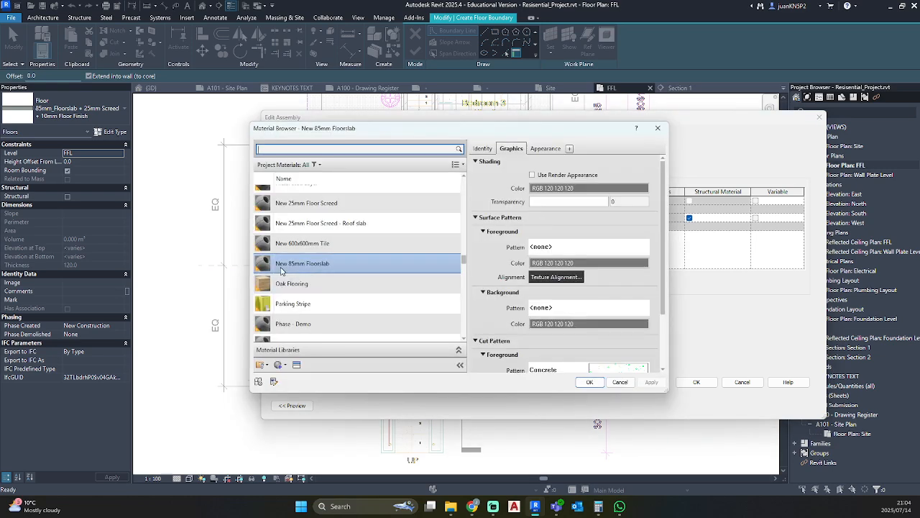
right_click(317, 264)
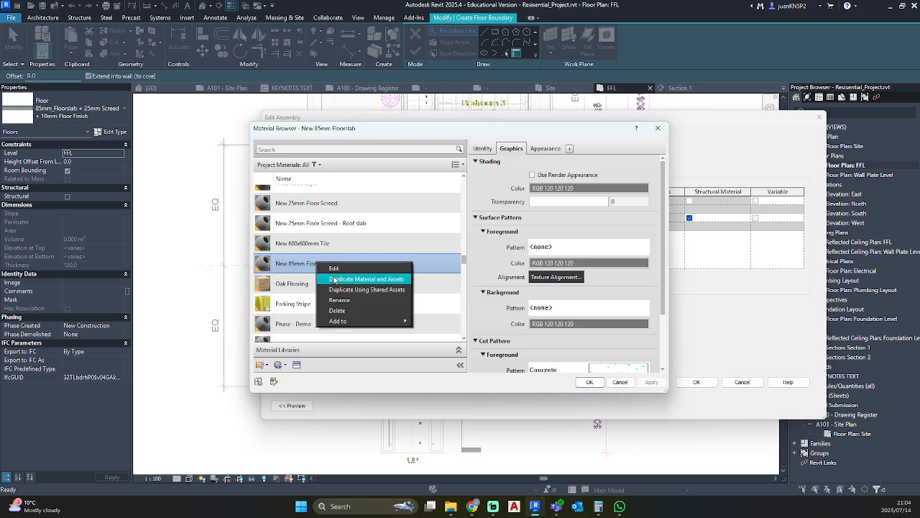
left_click(335, 279)
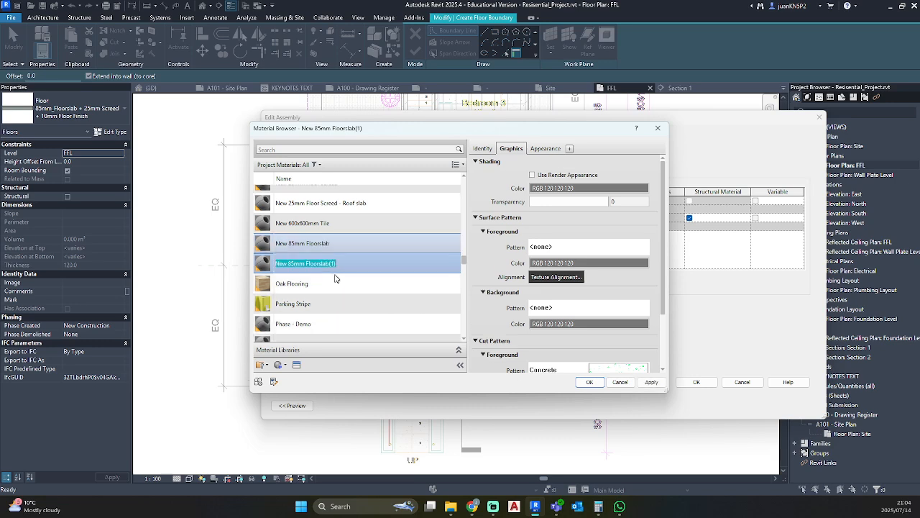
left_click(344, 262)
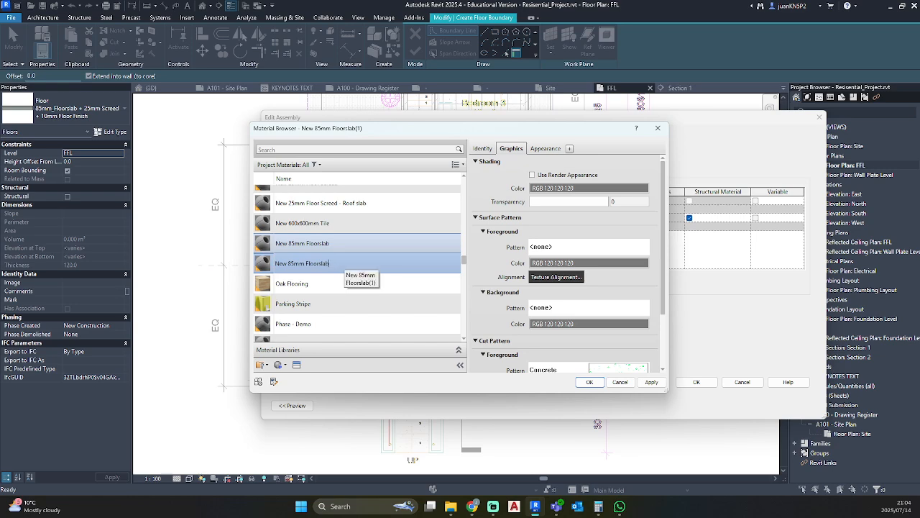
key("Return")
left_click(589, 381)
left_click(589, 381)
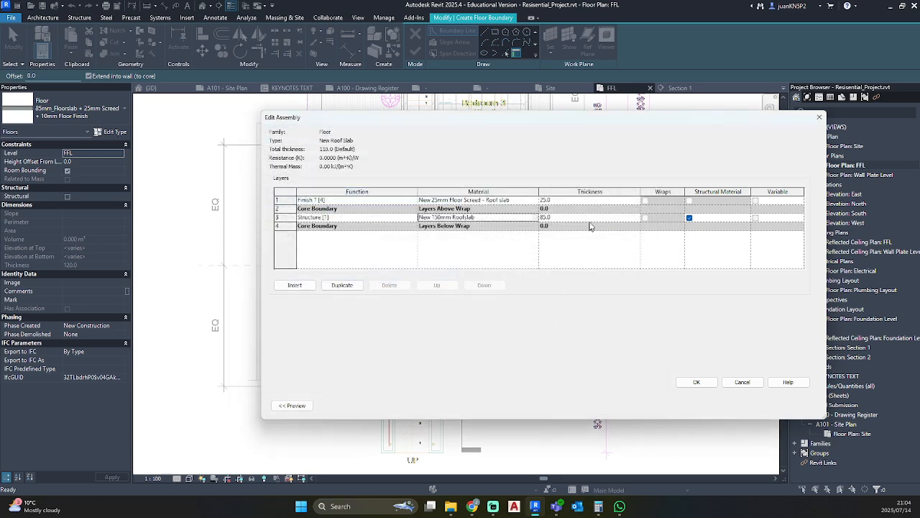
Set the structure layer's thickness to 125 mm and accept the New Roof Slab type settings.
key("Tab")
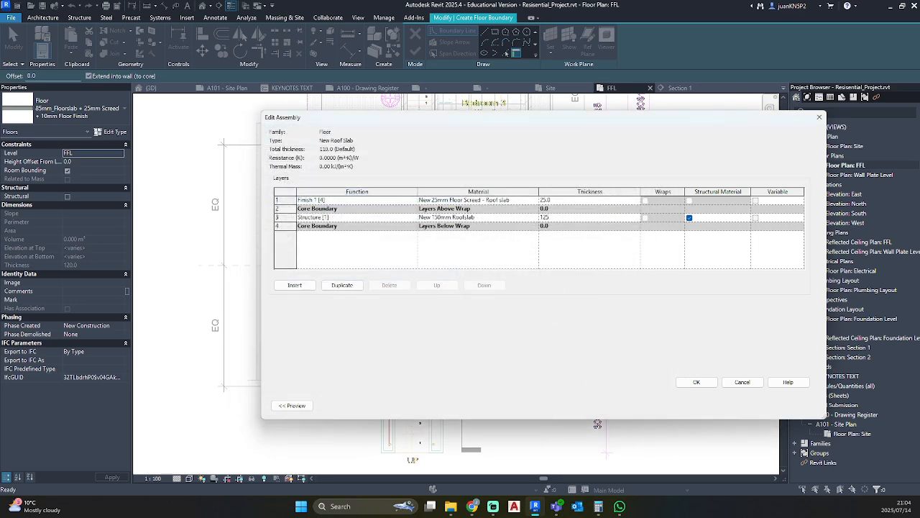
type("125")
left_click(696, 382)
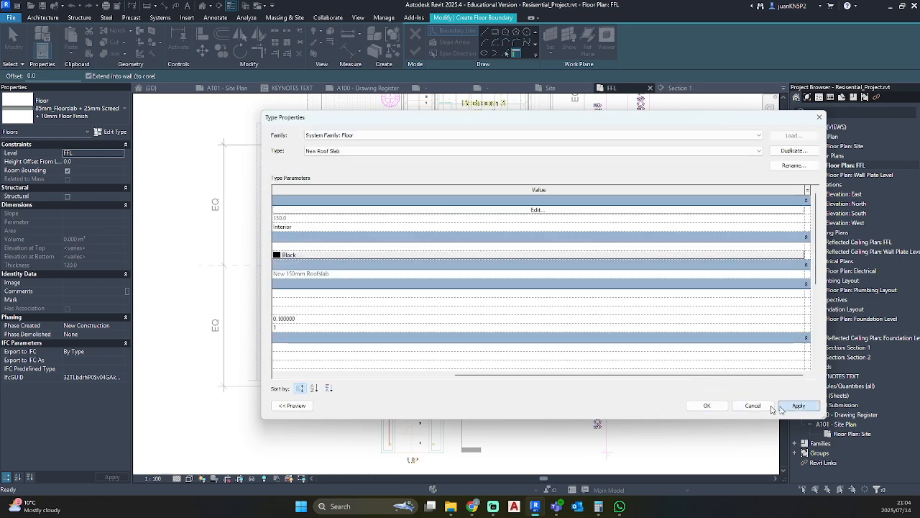
left_click(707, 406)
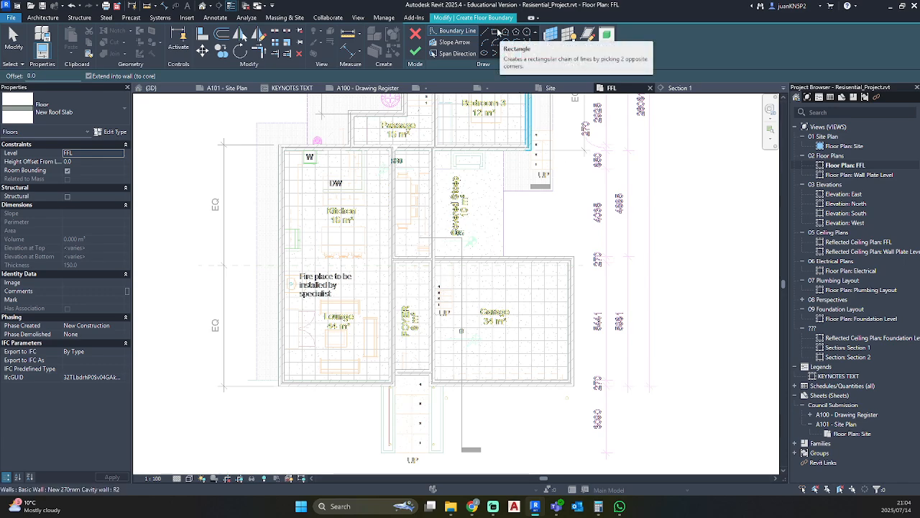
Draw a rectangular slab boundary about 14.24 m long along the walls, from the passage wall through the foyer to the front entrance steps.
left_click(498, 33)
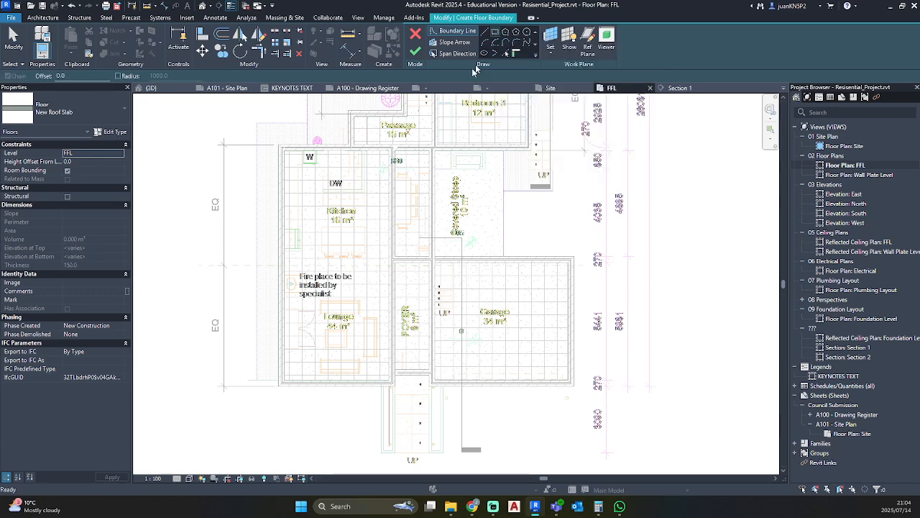
scroll(367, 171, "up", 2)
scroll(432, 123, "up", 2)
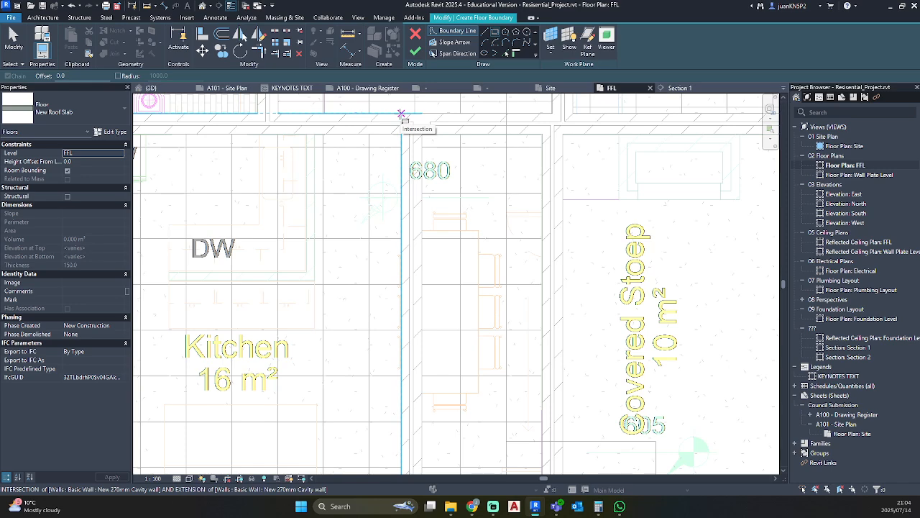
left_click(402, 115)
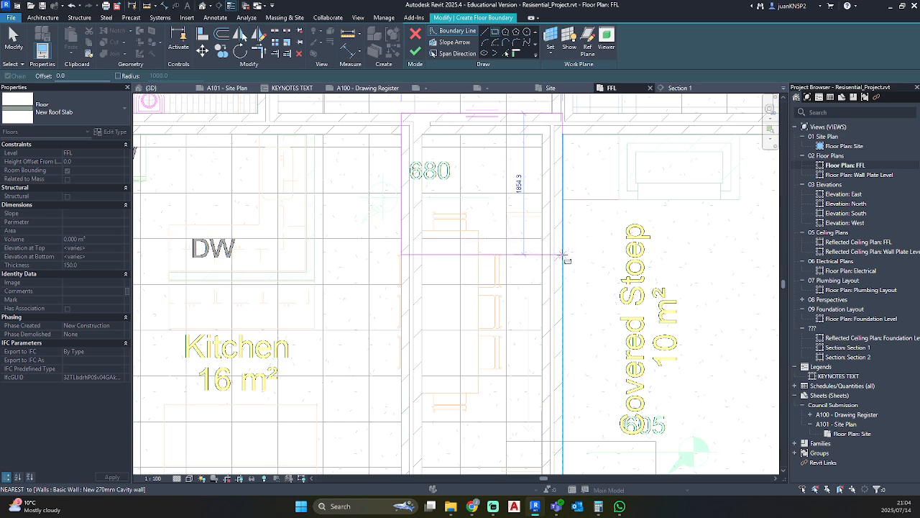
scroll(565, 259, "down", 10)
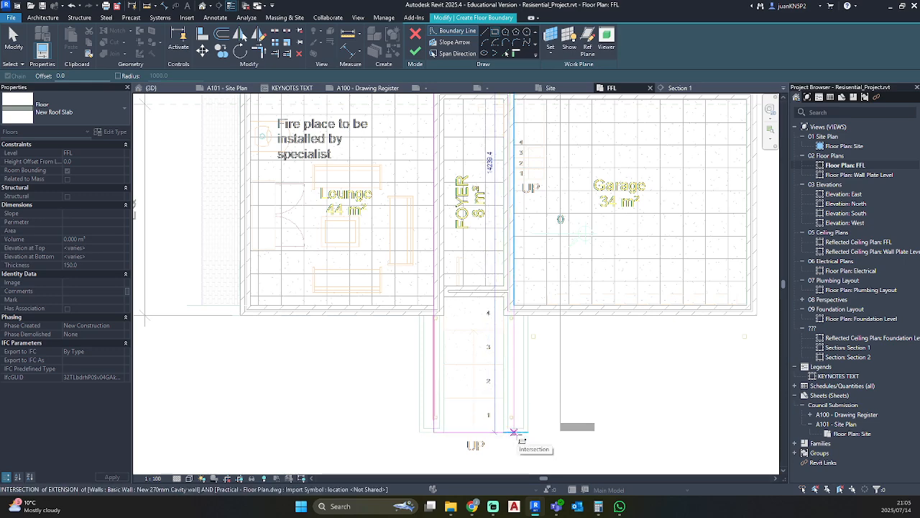
left_click(514, 432)
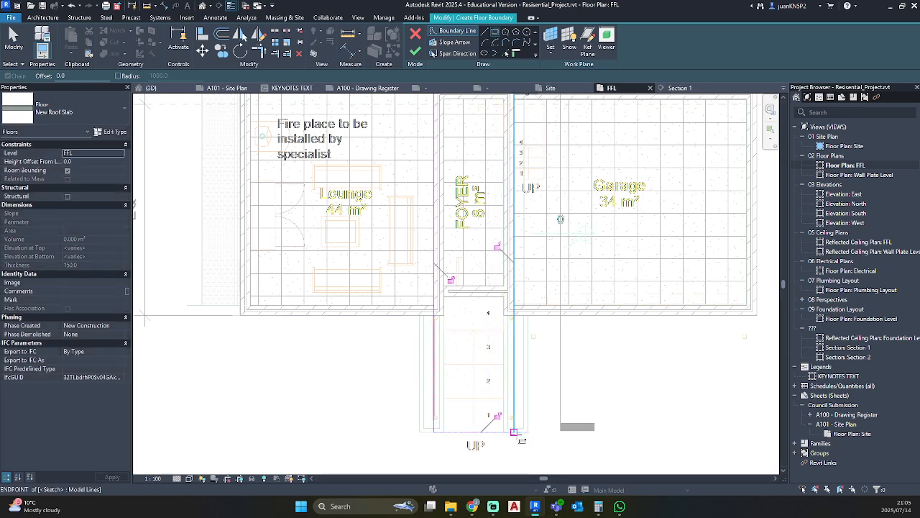
scroll(598, 255, "up", 5)
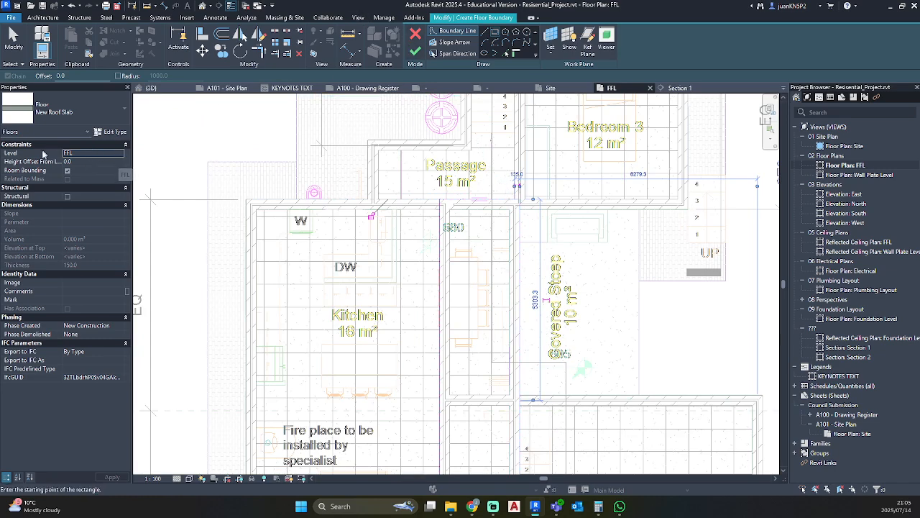
Set the slab's level to Public Space Wallplate and finish the floor without attaching the walls to it.
left_click(121, 154)
scroll(95, 173, "down", 1)
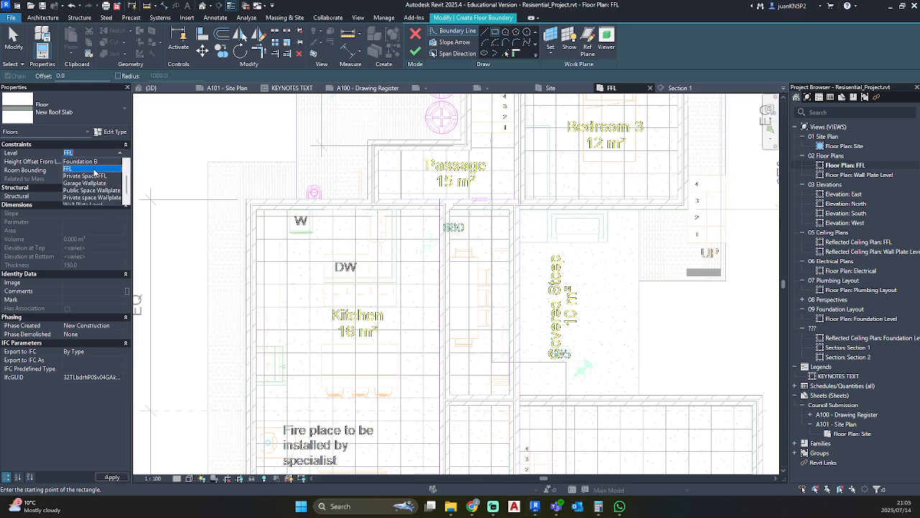
left_click(85, 189)
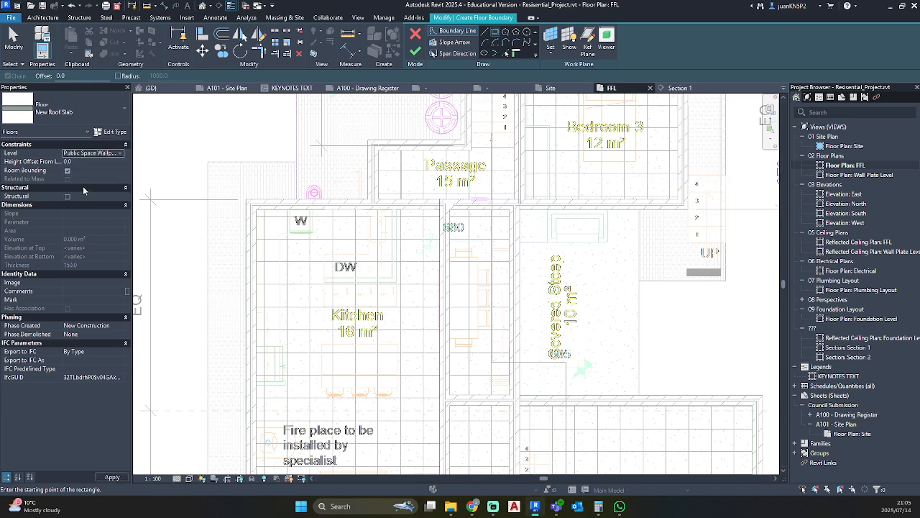
left_click(415, 52)
left_click(464, 229)
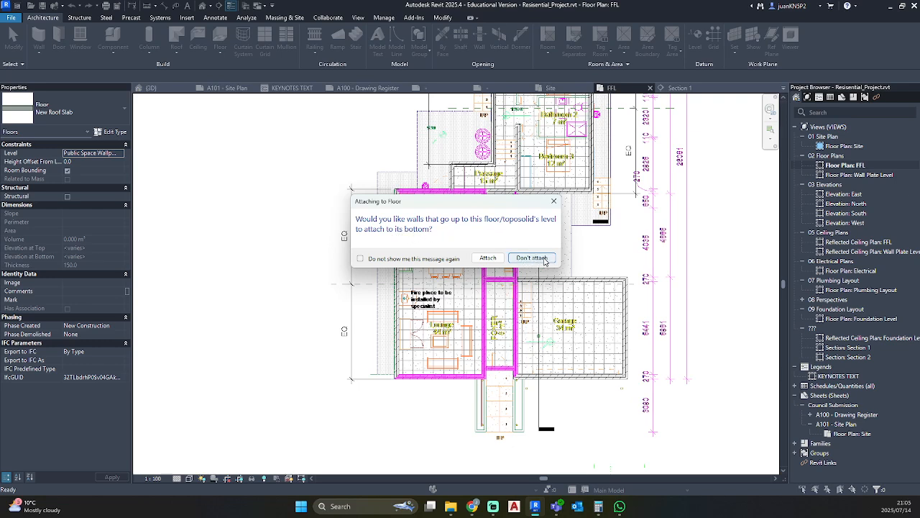
left_click(533, 259)
Examine in 3D how the new roof slab sits against the tops of the surrounding walls.
scroll(517, 182, "up", 4)
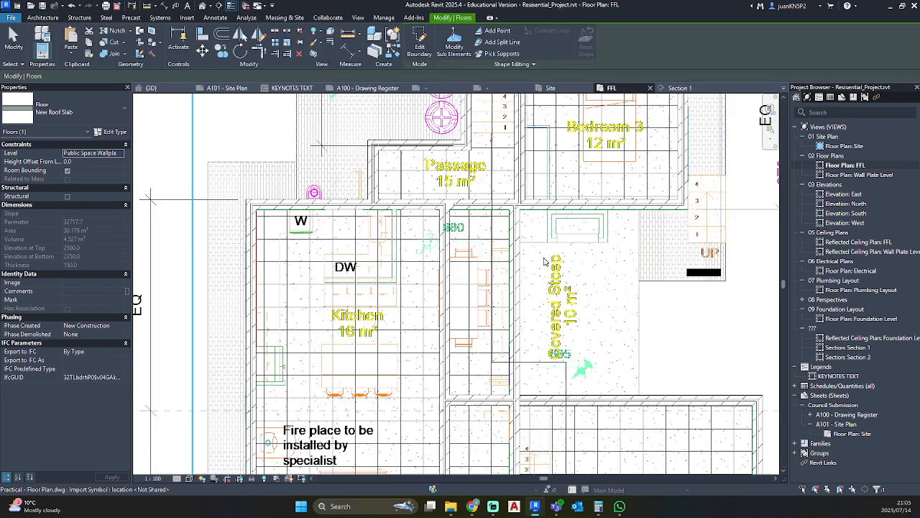
left_click(203, 7)
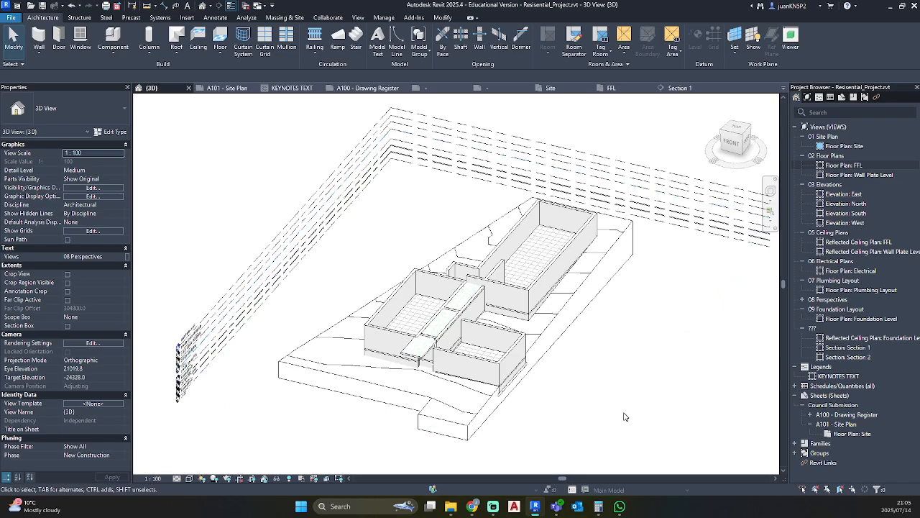
middle_click_drag(624, 417, 475, 305, "shift")
scroll(473, 303, "up", 5)
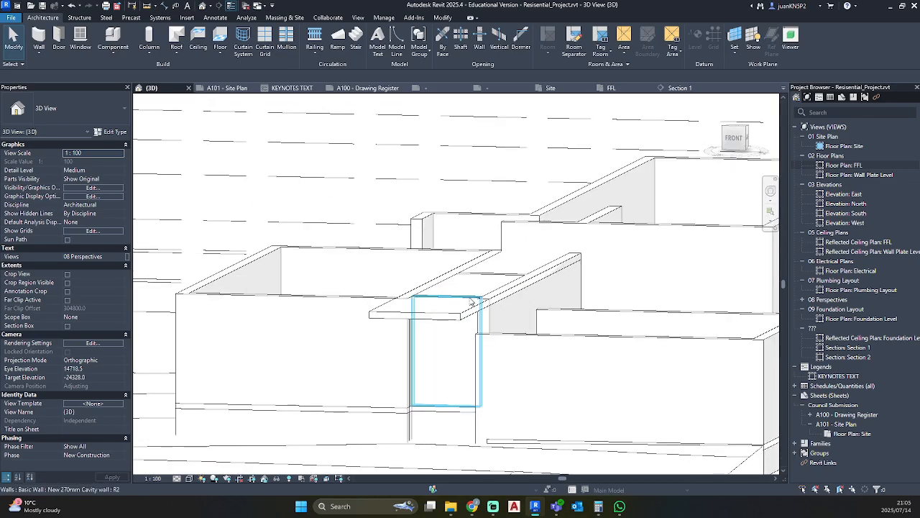
scroll(470, 300, "up", 4)
scroll(552, 289, "down", 3)
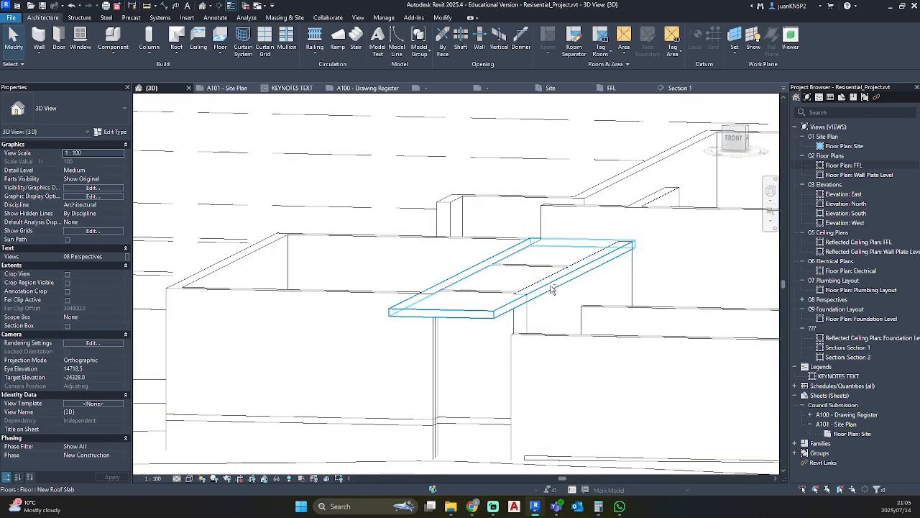
middle_click_drag(552, 289, 515, 297, "shift")
left_click(362, 301)
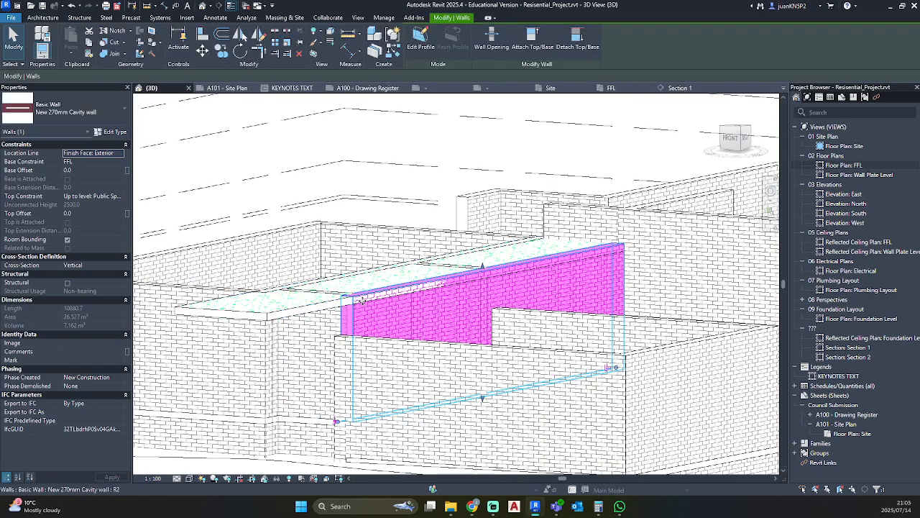
scroll(363, 301, "up", 3)
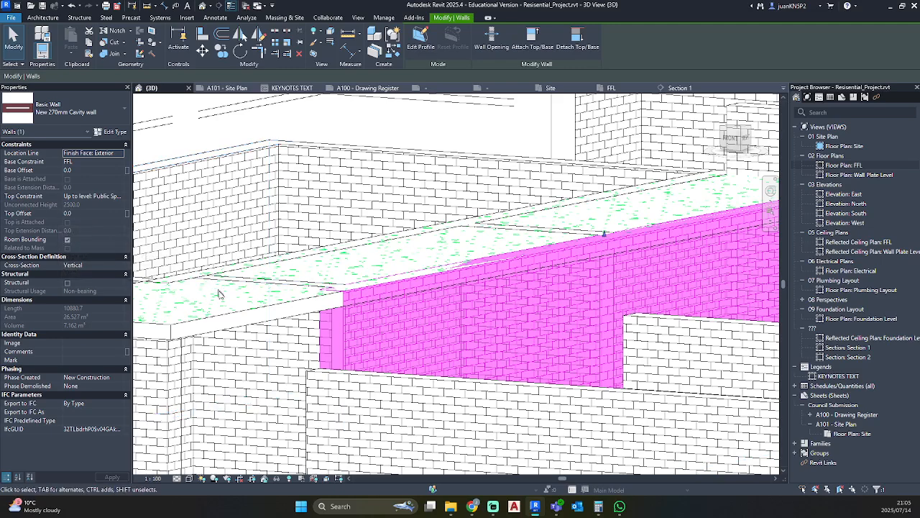
Raise the New Roof Slab over the passage walls by setting its height offset from level to 150 mm.
left_click(230, 312)
scroll(247, 309, "down", 1)
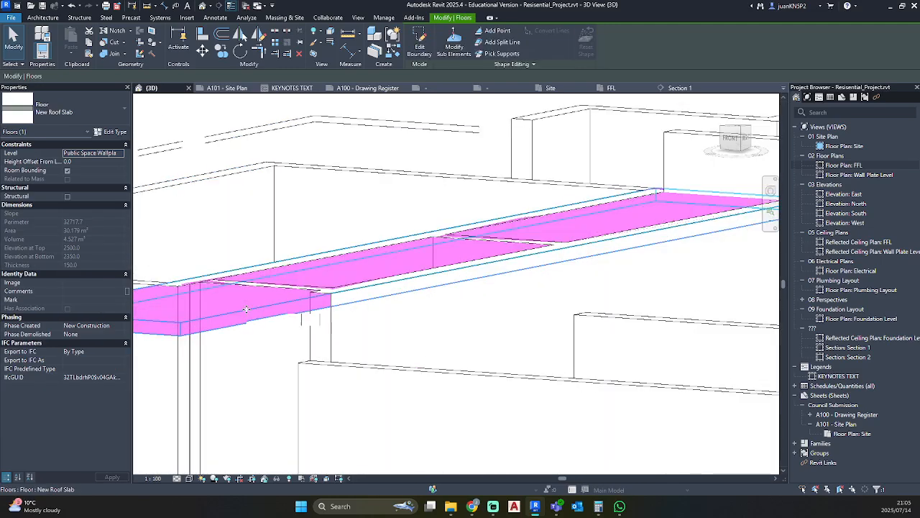
scroll(393, 318, "up", 3)
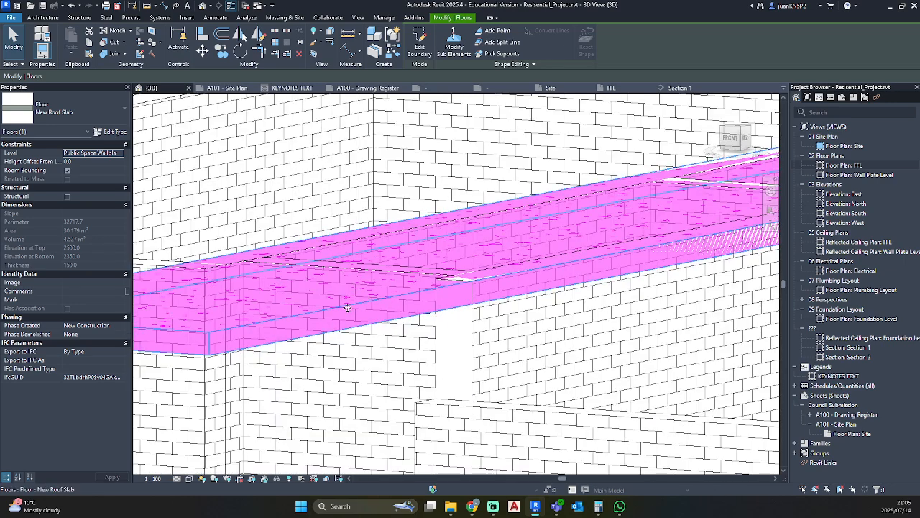
middle_click_drag(356, 311, 517, 172, "shift")
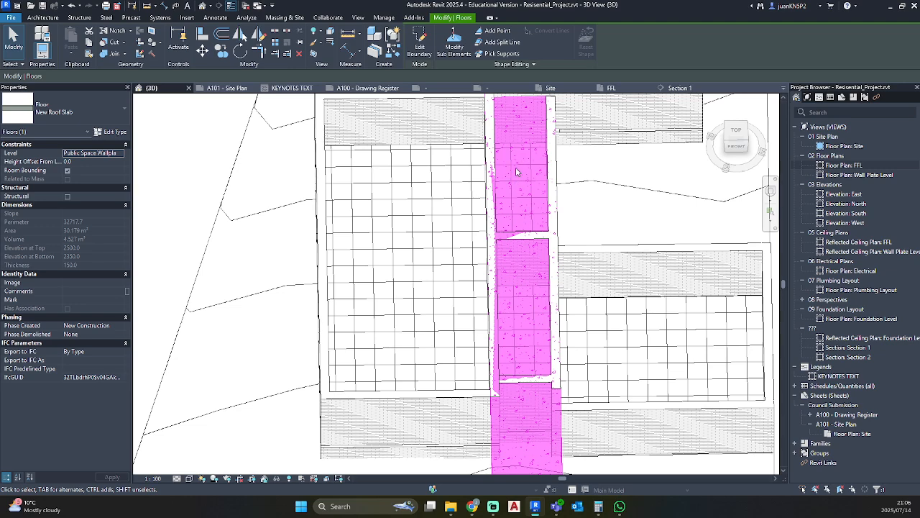
left_click(72, 162)
type("150")
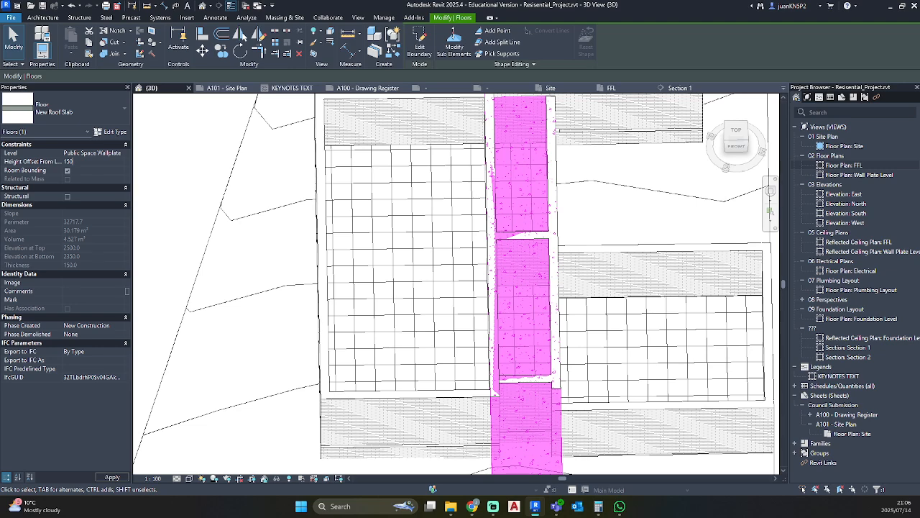
left_click(86, 164)
key("Return")
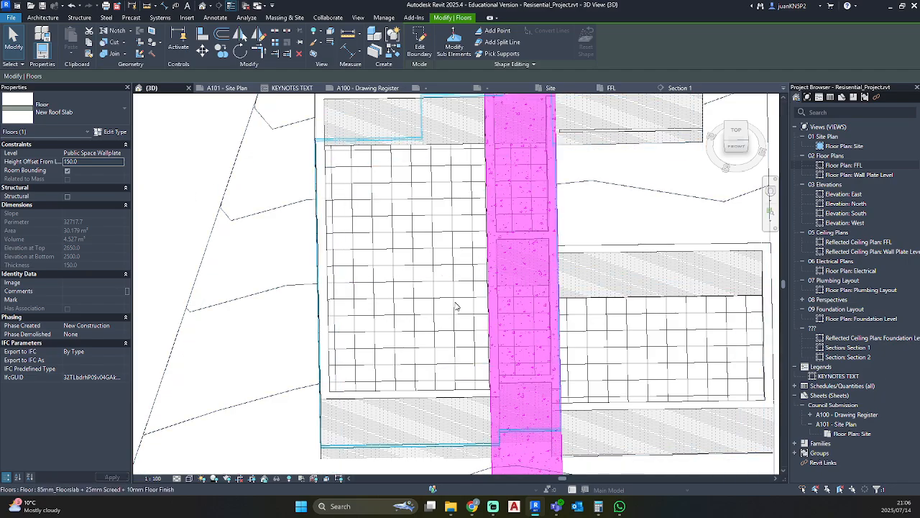
Examine in 3D how the raised roof slab meets the short, taller wall section at its inner end.
scroll(475, 338, "down", 3)
middle_click_drag(550, 362, 381, 219, "shift")
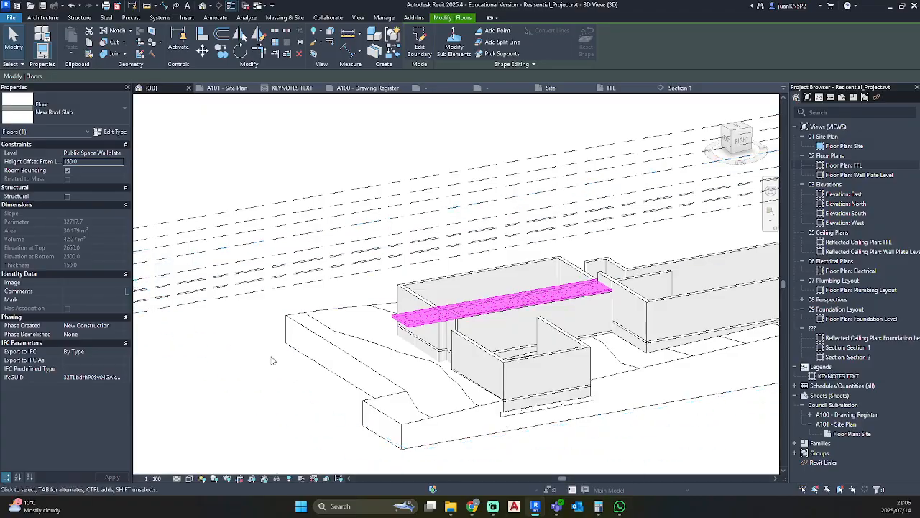
left_click(252, 374)
middle_click_drag(252, 376, 453, 367, "shift")
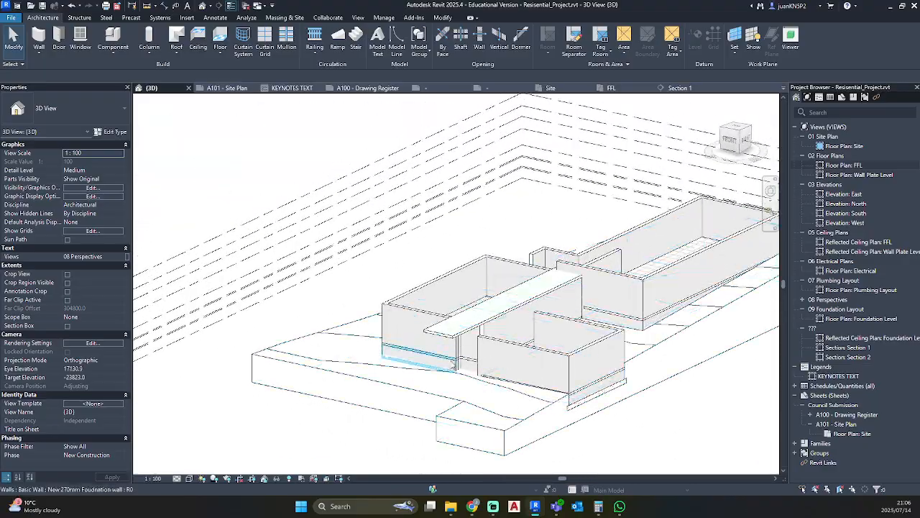
scroll(453, 365, "up", 3)
middle_click_drag(493, 318, 453, 230, "shift")
left_click(510, 271)
left_click(461, 207)
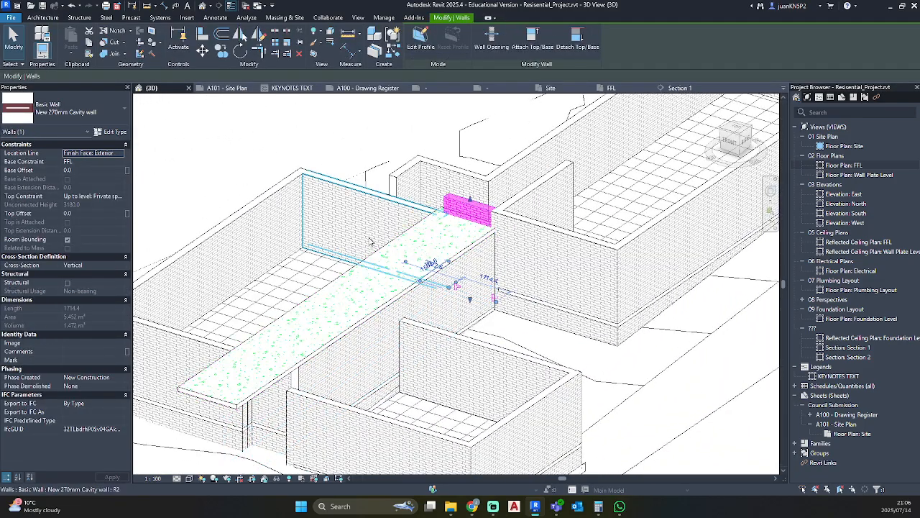
middle_click_drag(370, 242, 673, 255, "shift")
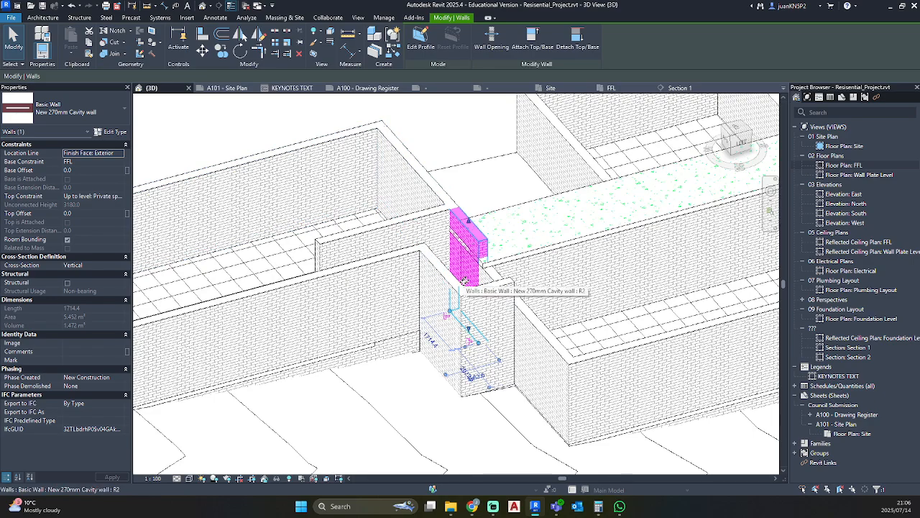
middle_click_drag(461, 275, 519, 281, "shift")
scroll(510, 281, "up", 6)
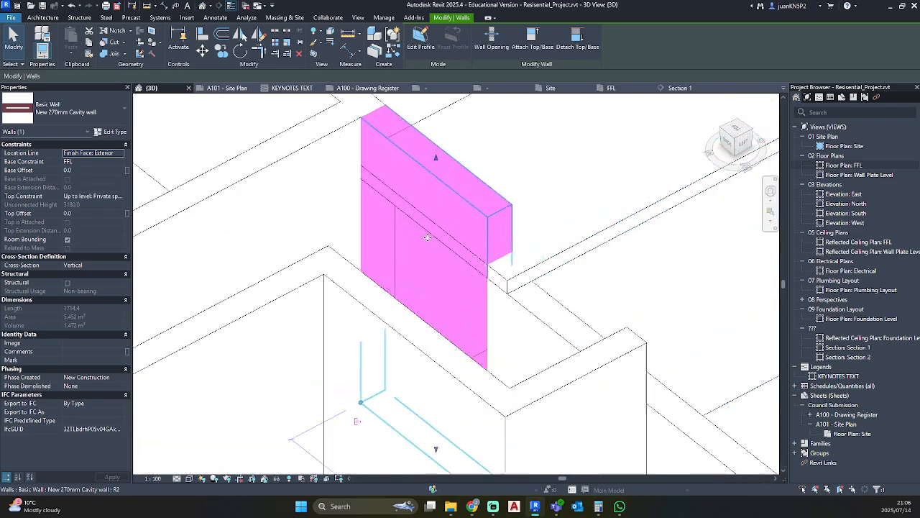
scroll(463, 251, "down", 3)
middle_click_drag(467, 262, 449, 341)
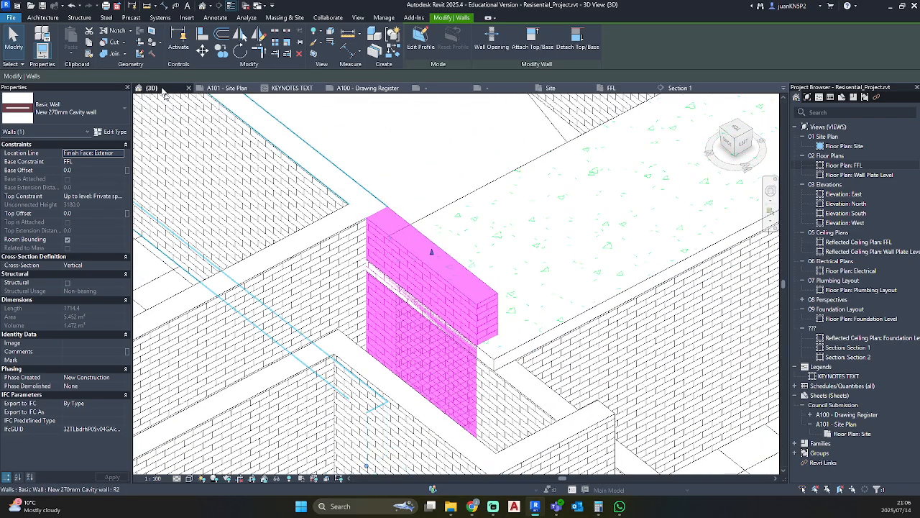
Join the geometry of the roof slab with the short, taller wall at its inner end.
left_click(116, 57)
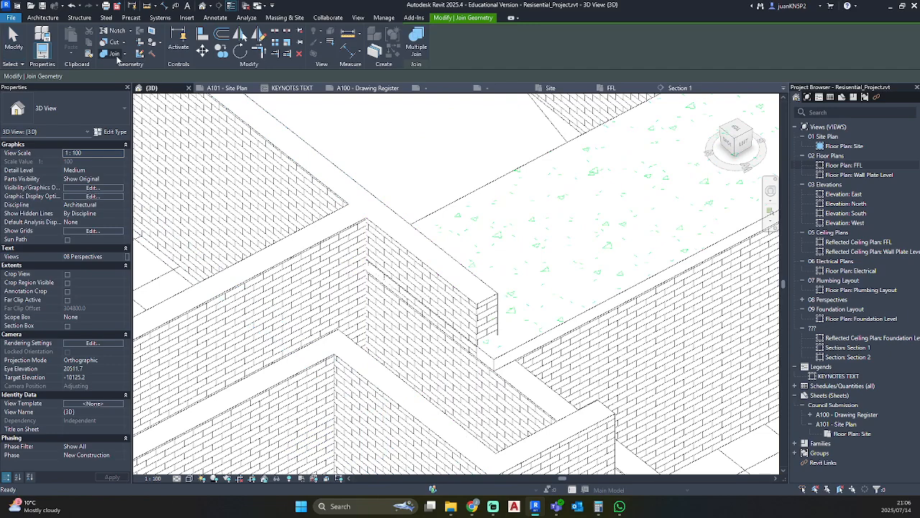
left_click(569, 329)
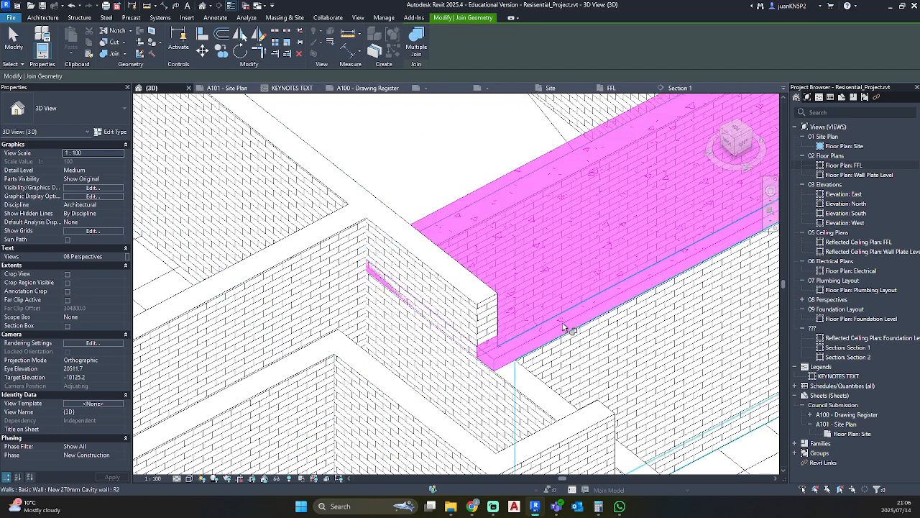
left_click(472, 295)
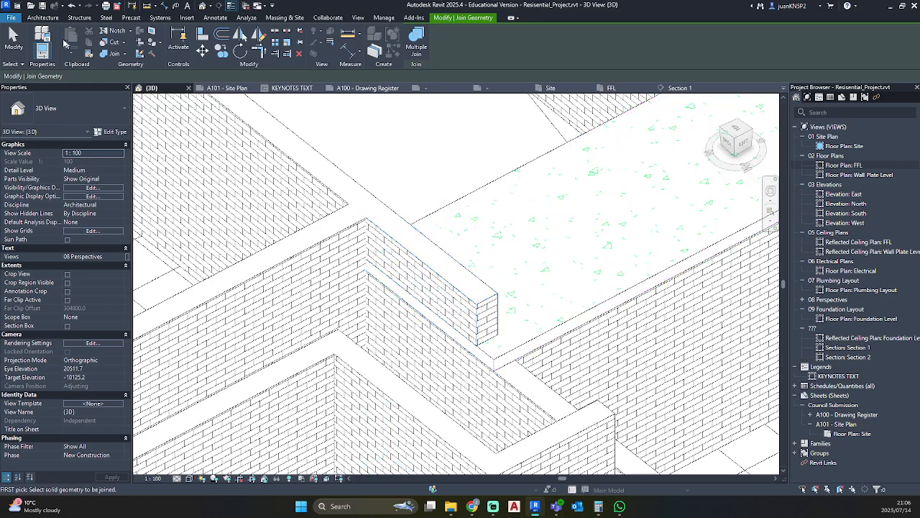
left_click(18, 41)
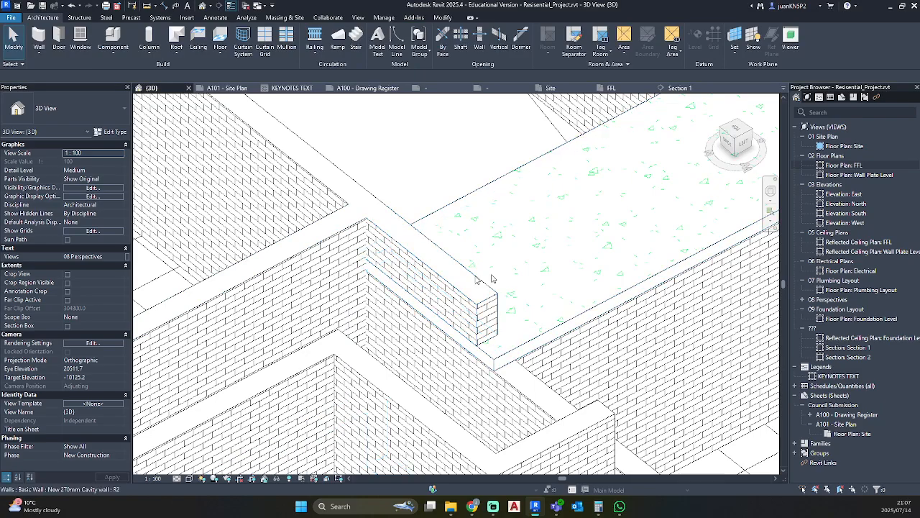
On the FFL floor plan, sketch a rectangular floor boundary about 8.45 by 1.83 m from the passage's outer corner to Bedroom 3's outer wall.
scroll(661, 267, "down", 5)
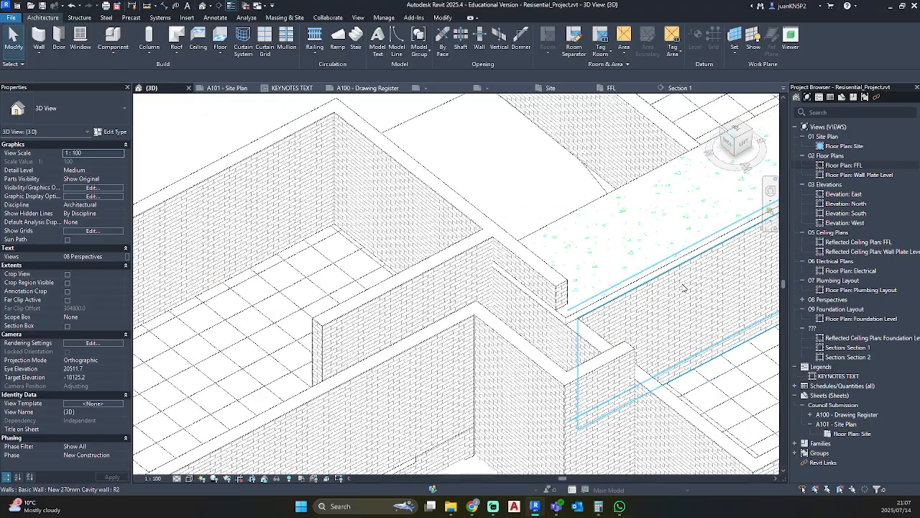
mouse_move(683, 295)
middle_mouse_down()
mouse_move(472, 205)
mouse_move(386, 181)
mouse_move(216, 173)
mouse_move(352, 191)
mouse_move(522, 257)
mouse_move(579, 195)
middle_mouse_up()
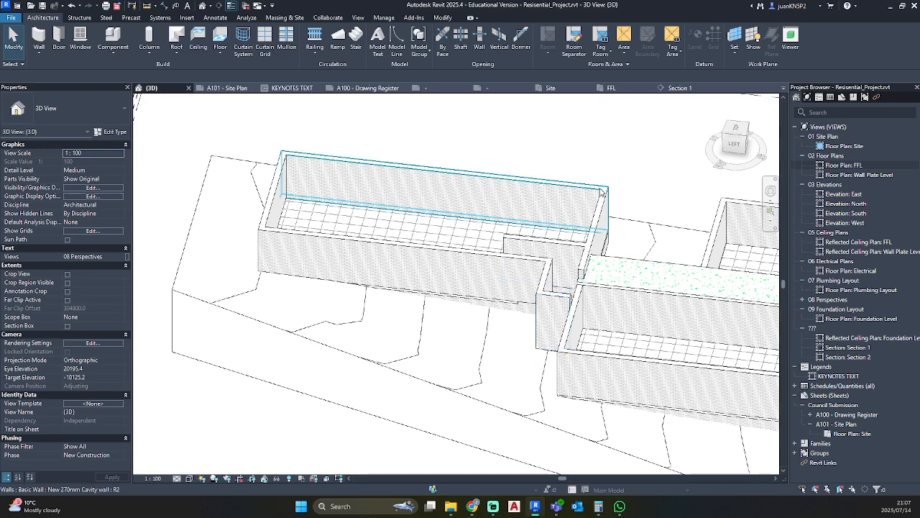
double_click(857, 166)
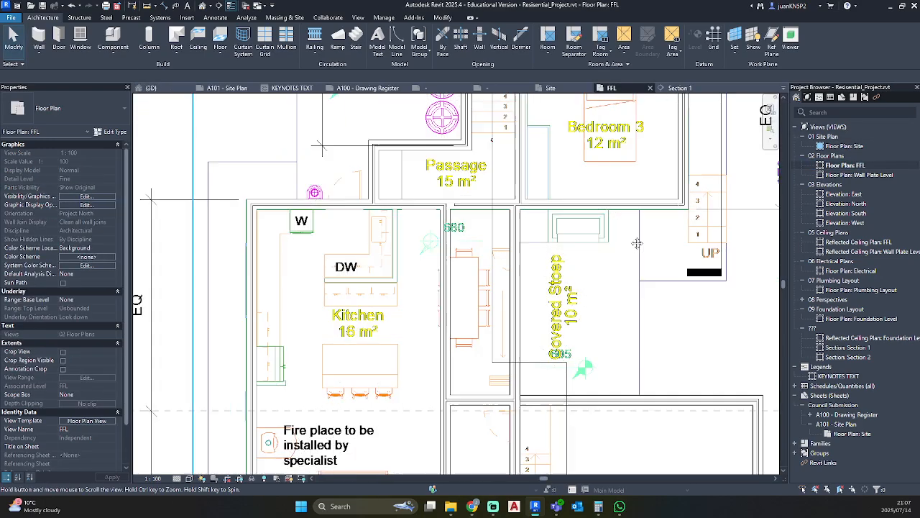
middle_click_drag(638, 242, 623, 267)
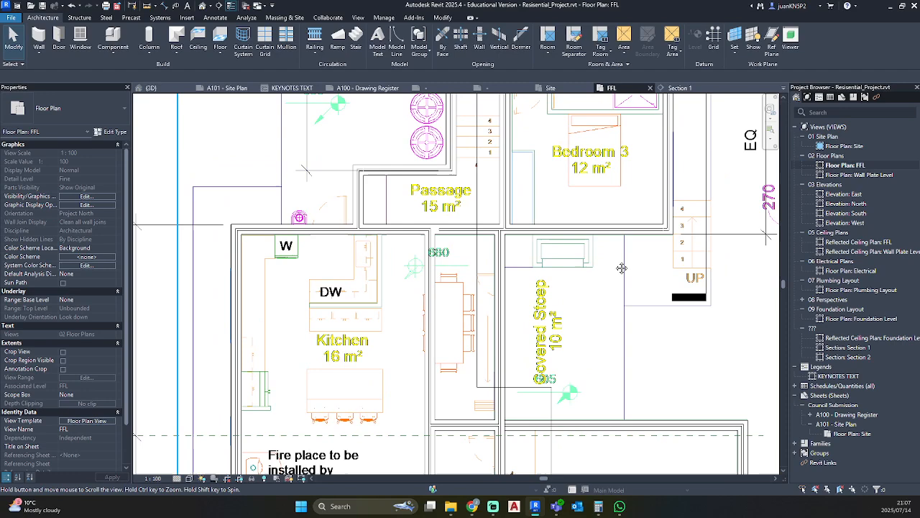
left_click(226, 35)
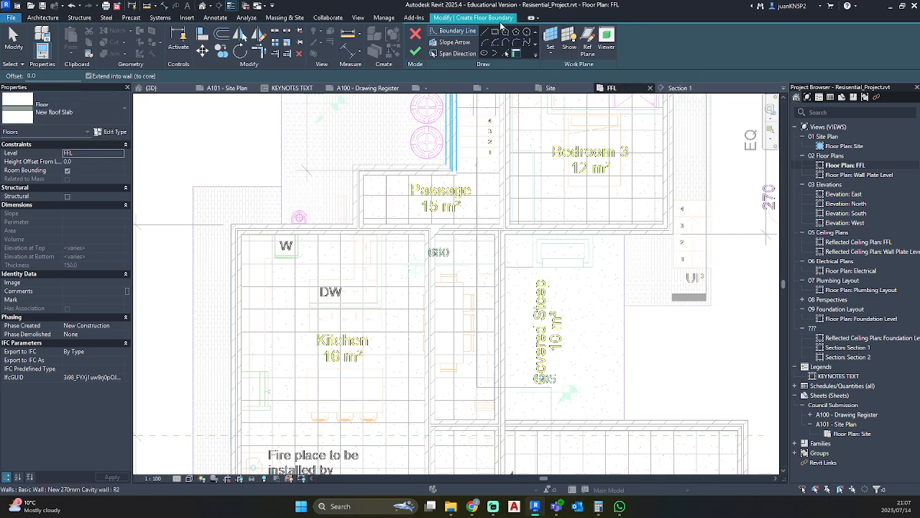
left_click(493, 34)
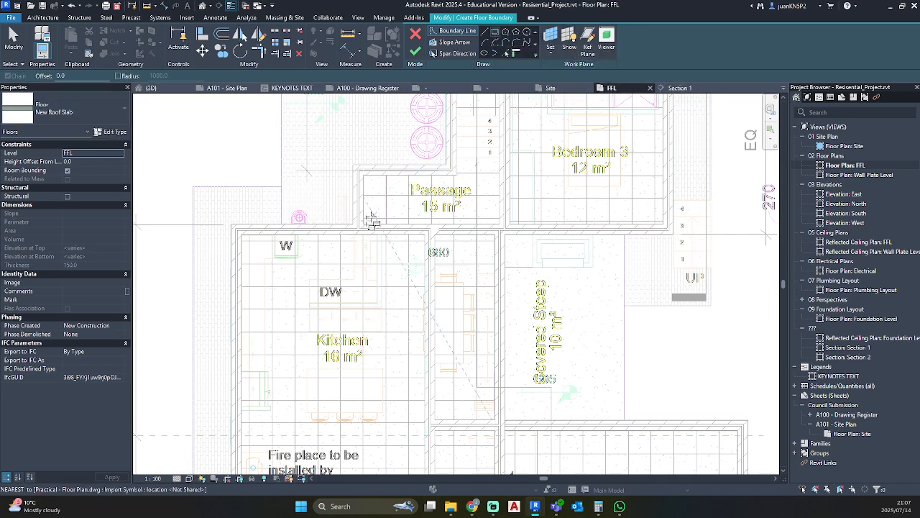
scroll(353, 234, "up", 3)
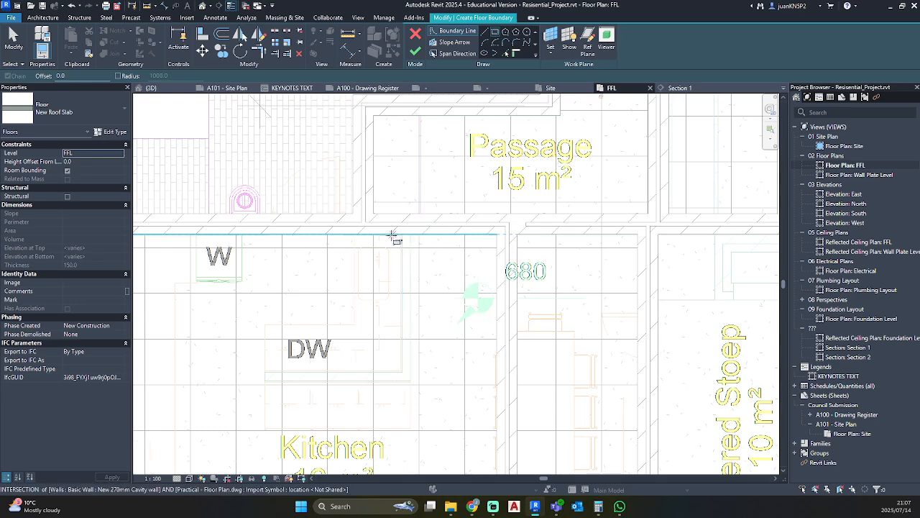
left_click(352, 235)
scroll(360, 226, "down", 3)
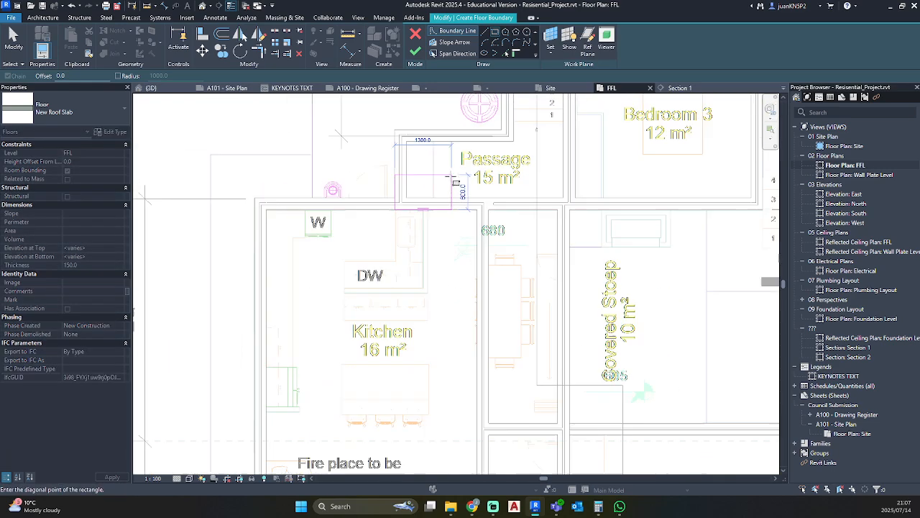
scroll(456, 180, "up", 1)
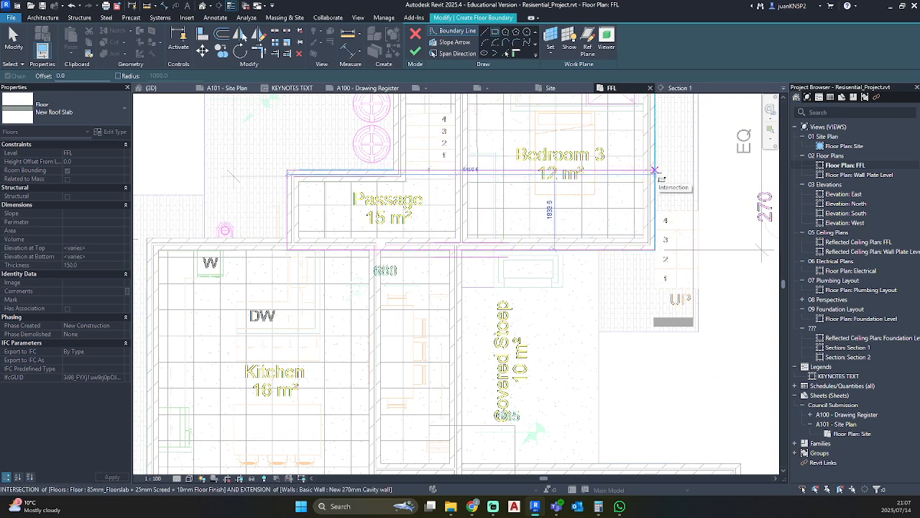
left_click(654, 171)
scroll(586, 276, "down", 2)
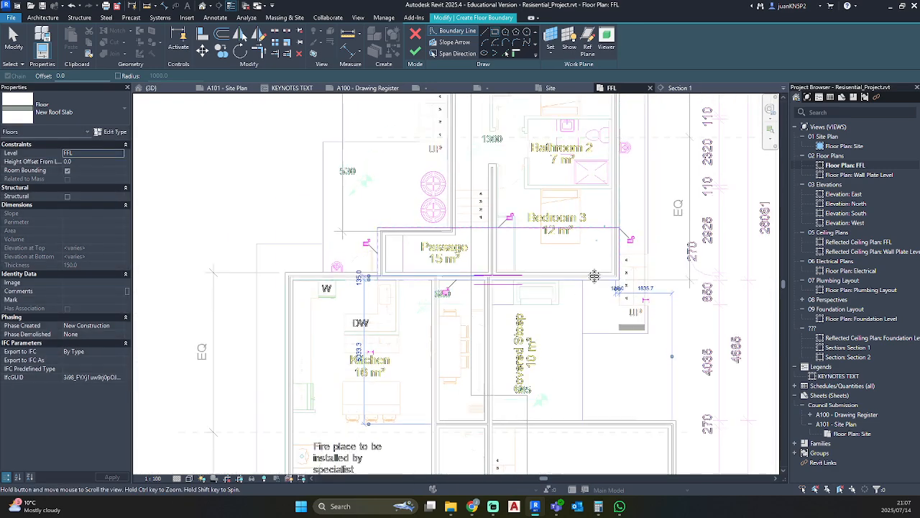
key("Escape")
key("Escape")
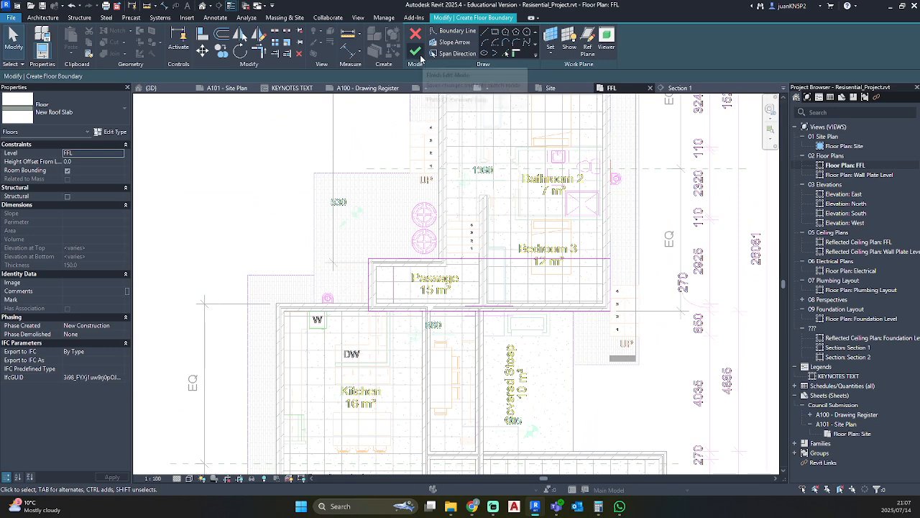
Set the new slab's level to Private space Wallplate and finish the floor without attaching the walls to it.
left_click(123, 155)
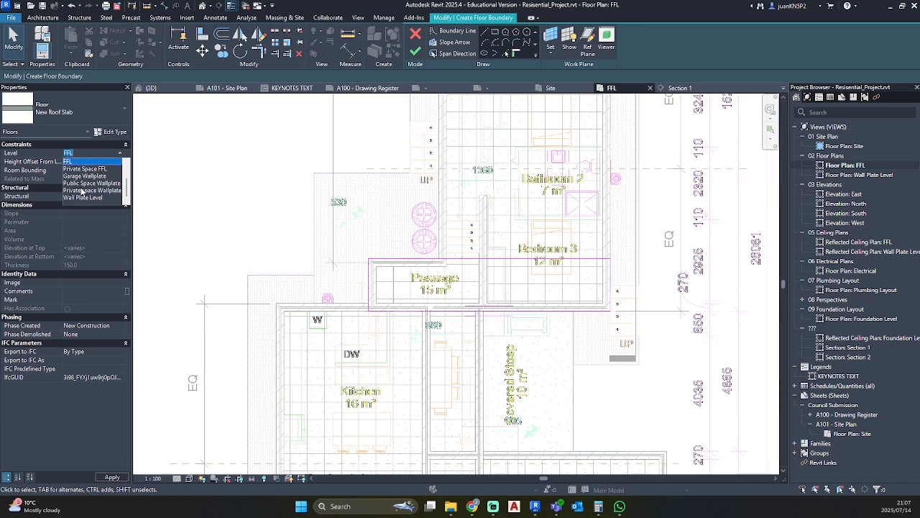
left_click(83, 191)
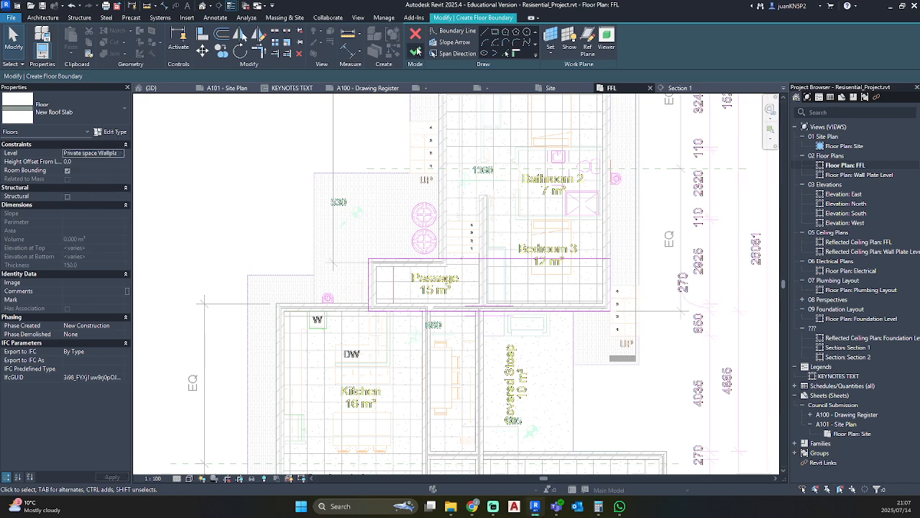
left_click(415, 51)
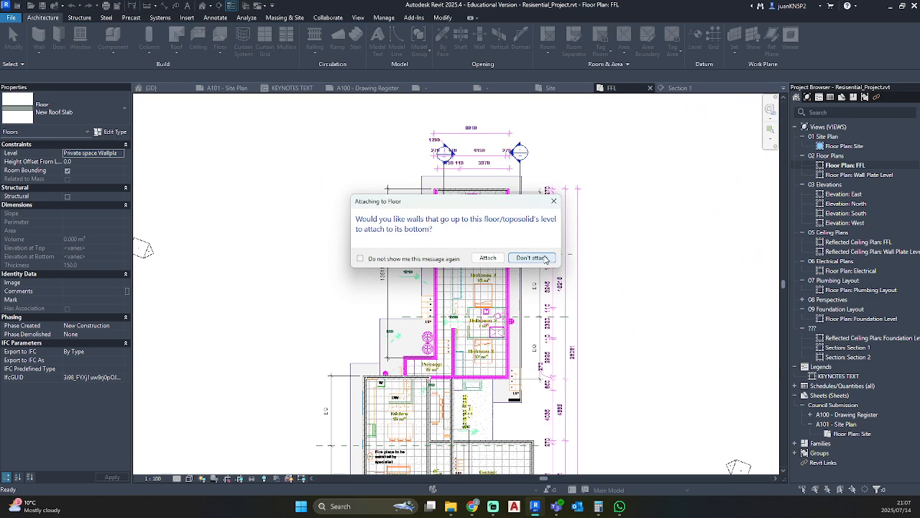
left_click(532, 257)
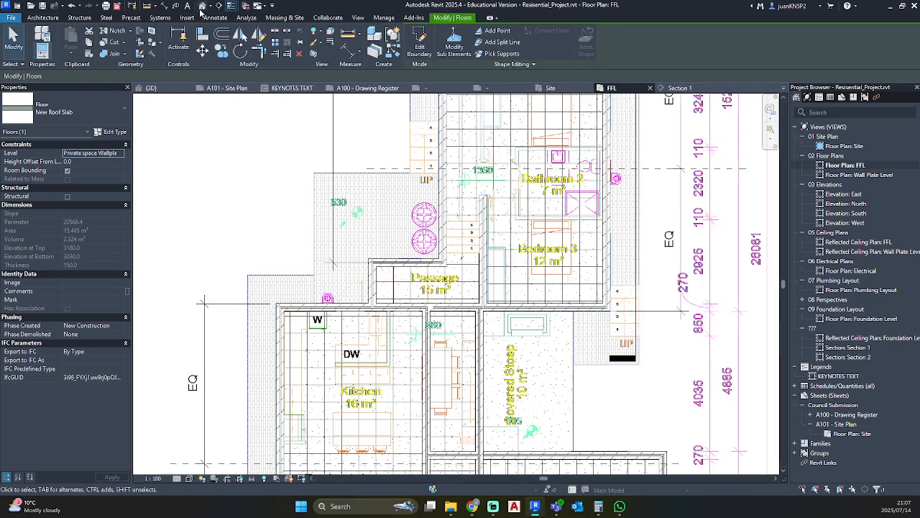
In the 3D view, set the height offset of the slab over the passage and Bedroom 3 to 150 mm.
left_click(202, 6)
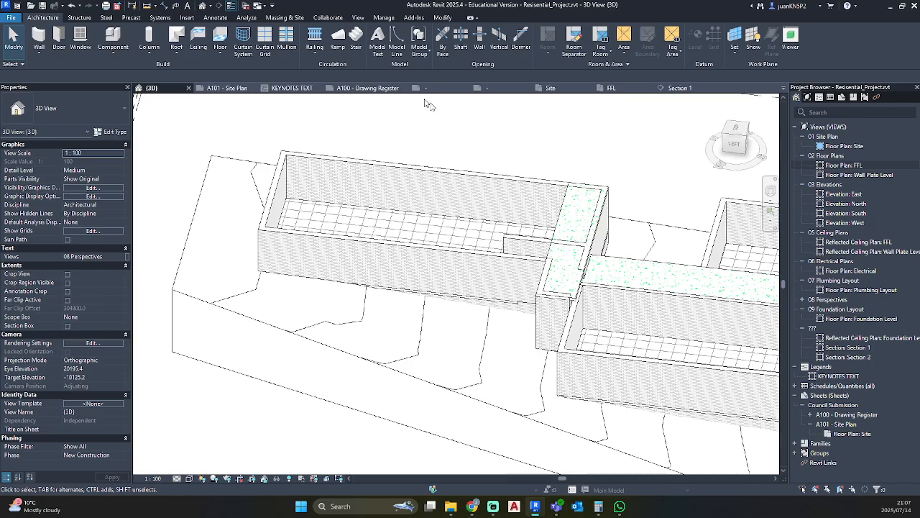
middle_click_drag(618, 314, 640, 252, "shift")
scroll(642, 254, "up", 3)
scroll(559, 253, "up", 4)
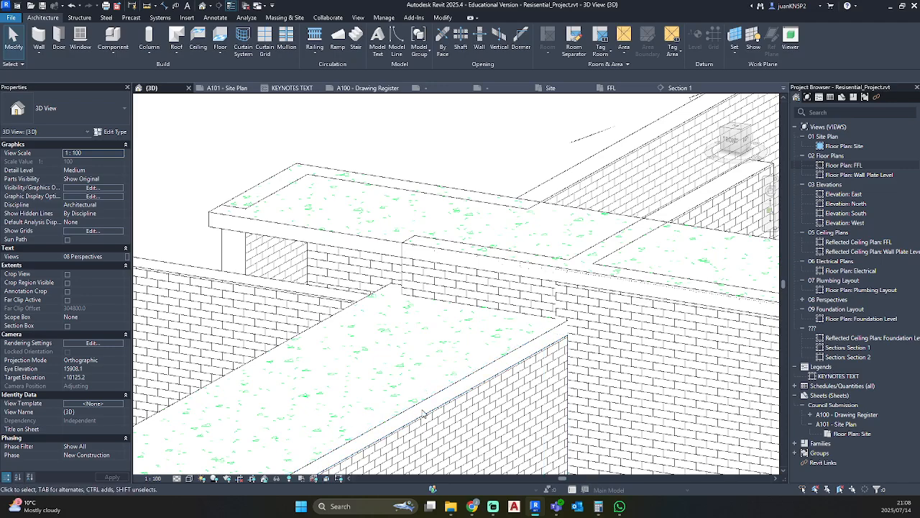
left_click(420, 411)
scroll(420, 410, "down", 1)
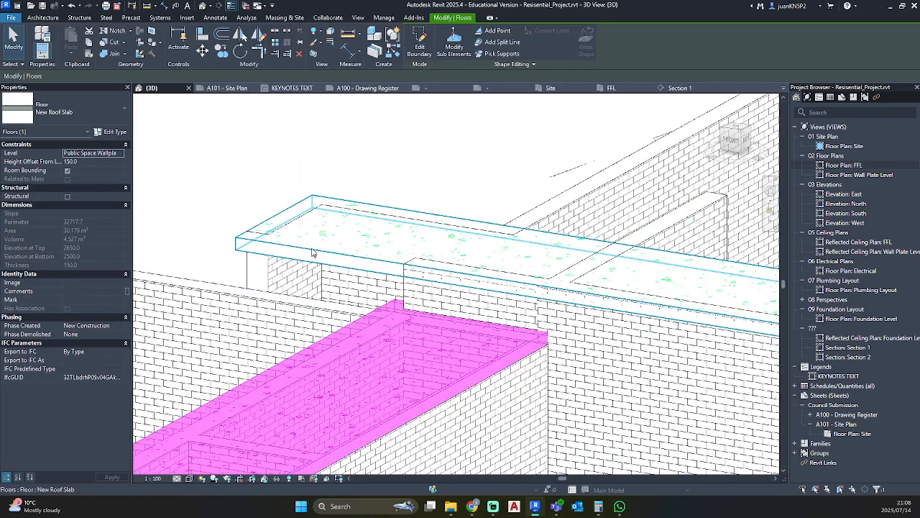
left_click(314, 252)
scroll(474, 287, "down", 2)
middle_click_drag(464, 285, 233, 236)
middle_click_drag(357, 219, 594, 257)
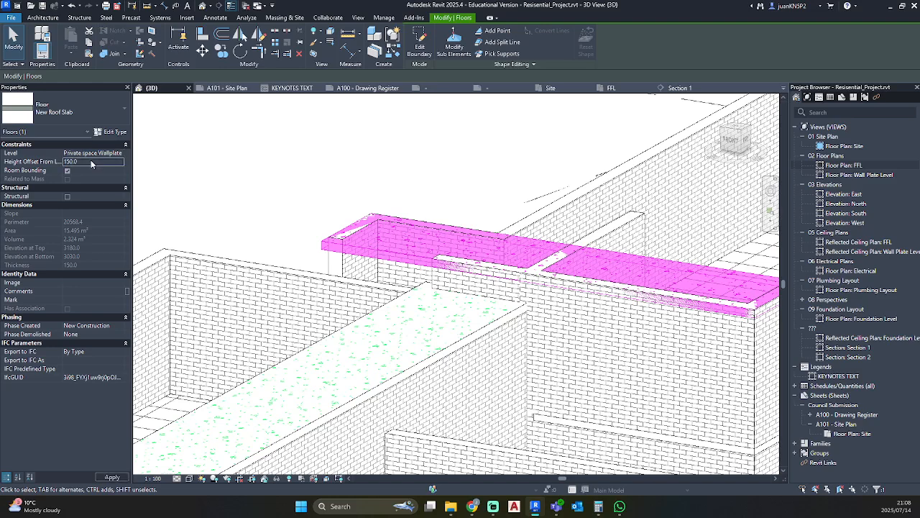
key("Return")
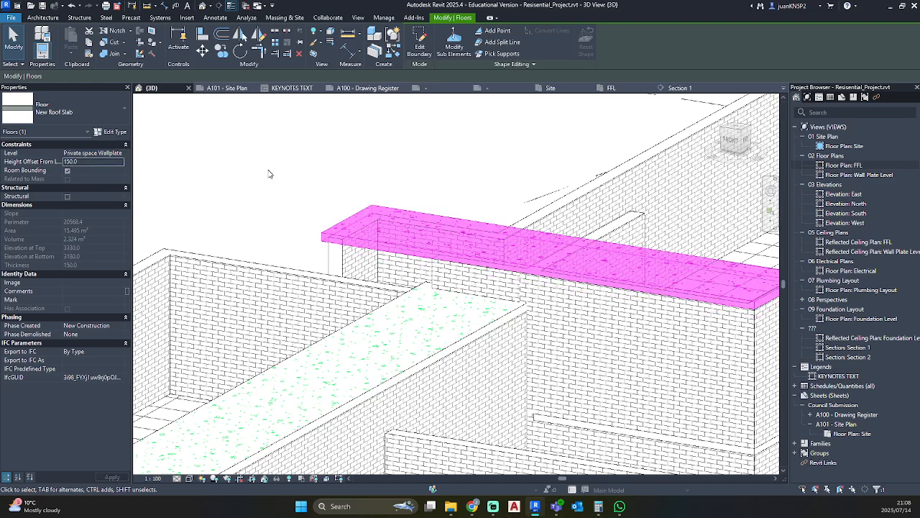
Examine the two roof slabs and the tops of their supporting walls from several sides of the 3D model.
left_click(265, 170)
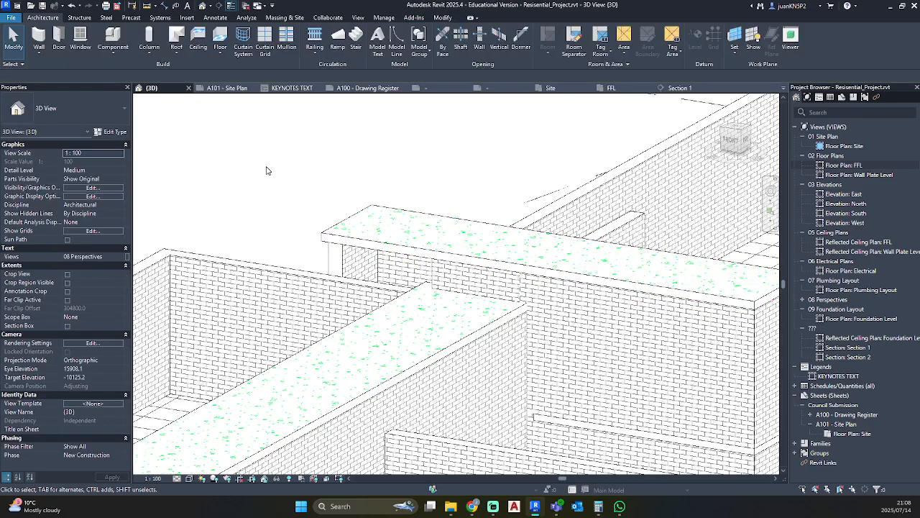
middle_click_drag(267, 170, 712, 236, "shift")
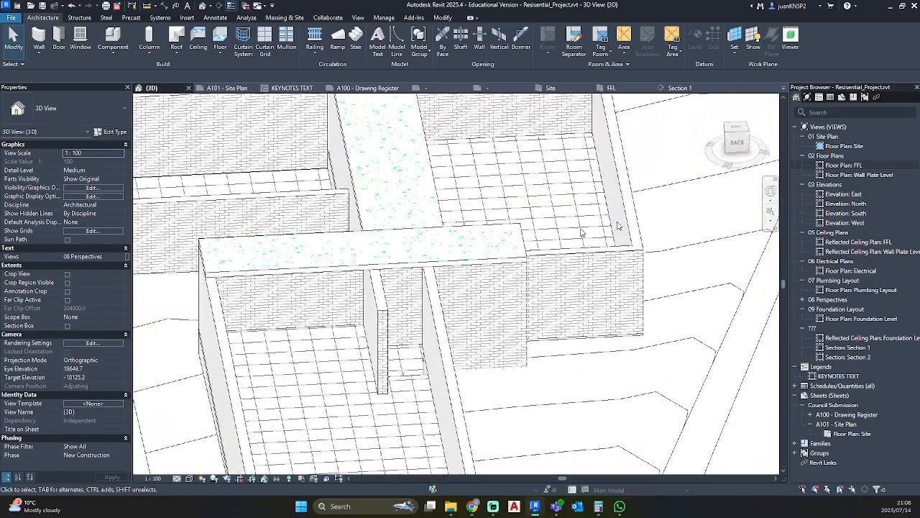
middle_click_drag(507, 243, 173, 192, "shift")
mouse_move(391, 241)
middle_mouse_down("shift")
mouse_move(439, 263)
mouse_move(421, 251)
mouse_move(371, 252)
mouse_move(506, 231)
mouse_move(665, 257)
mouse_move(543, 277)
middle_mouse_up("shift")
left_click(523, 227)
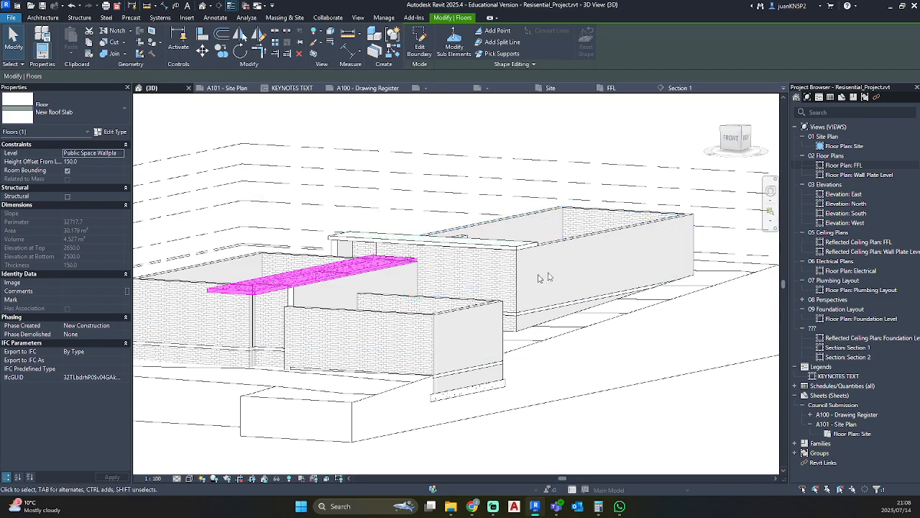
mouse_move(377, 310)
middle_mouse_down("shift")
mouse_move(409, 318)
mouse_move(340, 352)
middle_mouse_up("shift")
scroll(285, 323, "up", 5)
scroll(287, 336, "up", 5)
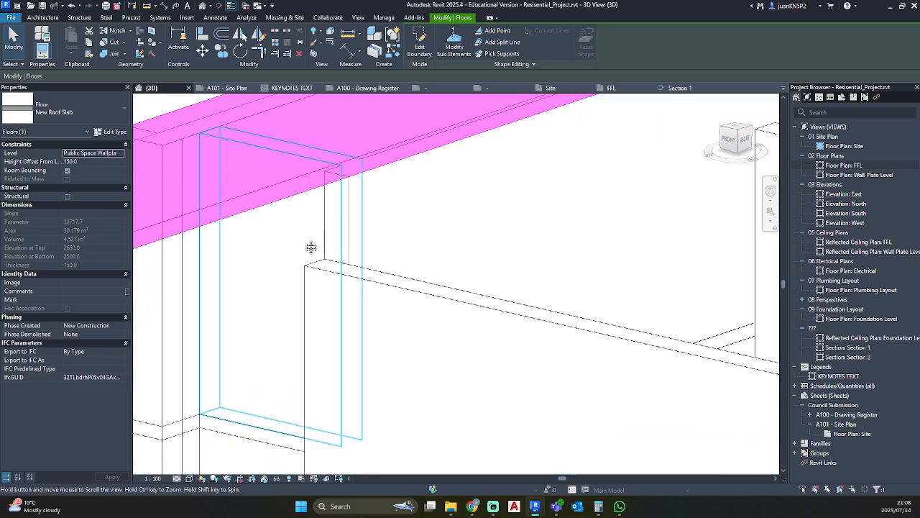
Attach the top of the garage wall that runs beneath the lower roof slab to that slab.
left_click(328, 209)
scroll(330, 245, "down", 2)
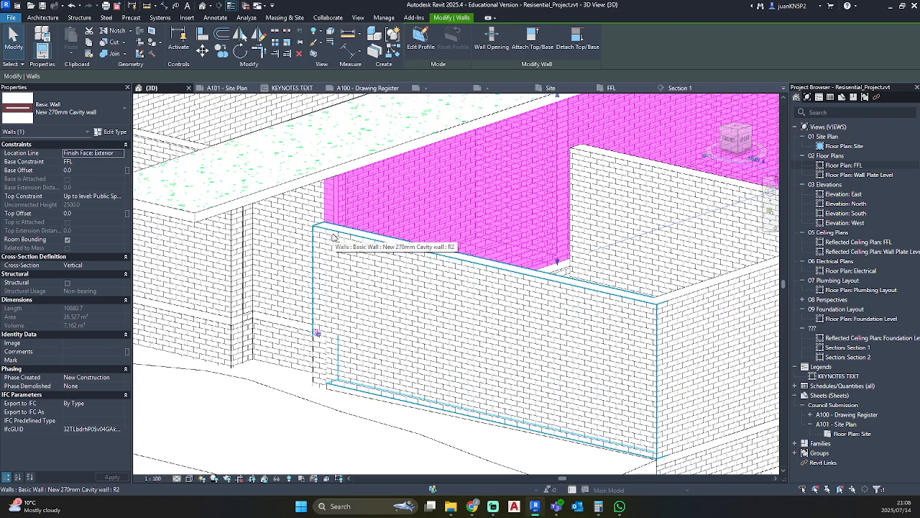
left_click(332, 236)
scroll(457, 286, "down", 2)
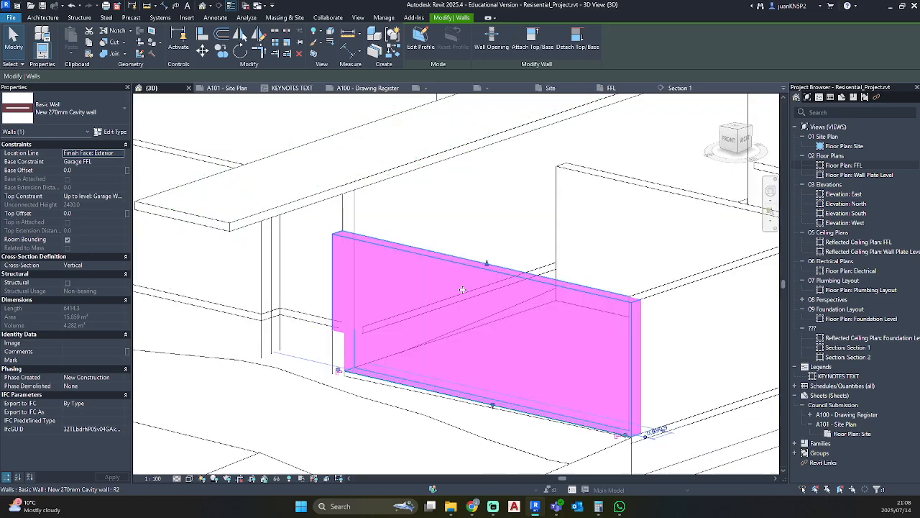
middle_click_drag(461, 295, 405, 305)
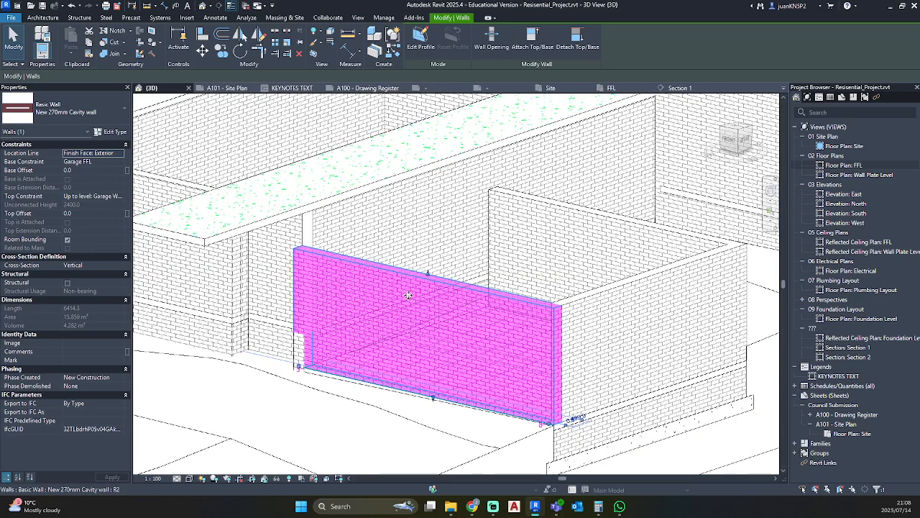
left_click(532, 43)
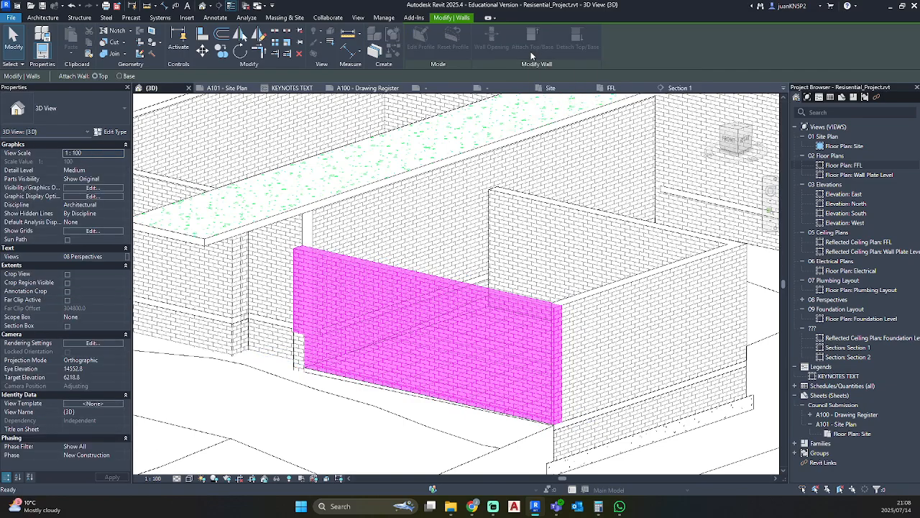
left_click(245, 224)
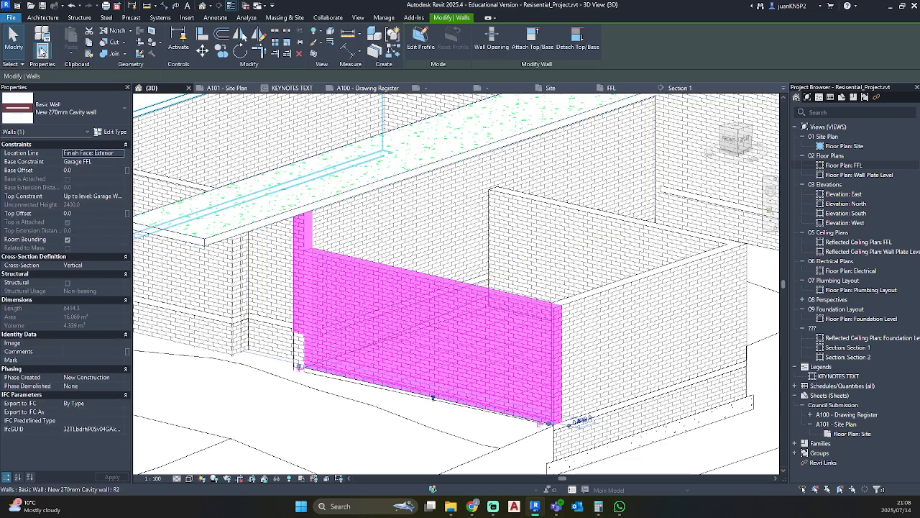
left_click(13, 39)
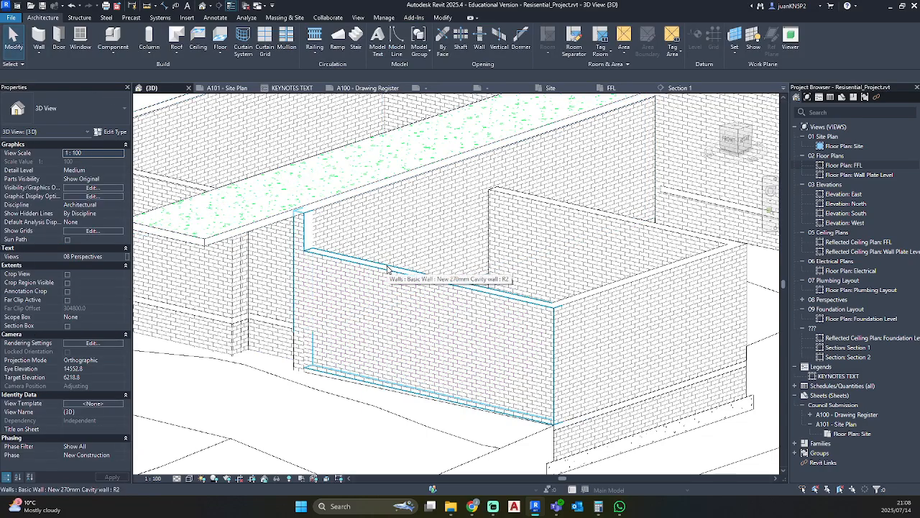
Attach the top of the public space end wall to the higher roof slab over the passage and Bedroom 3.
scroll(388, 269, "down", 6)
middle_click_drag(403, 267, 249, 195, "shift")
scroll(237, 195, "up", 2)
left_click(238, 196)
scroll(320, 239, "up", 2)
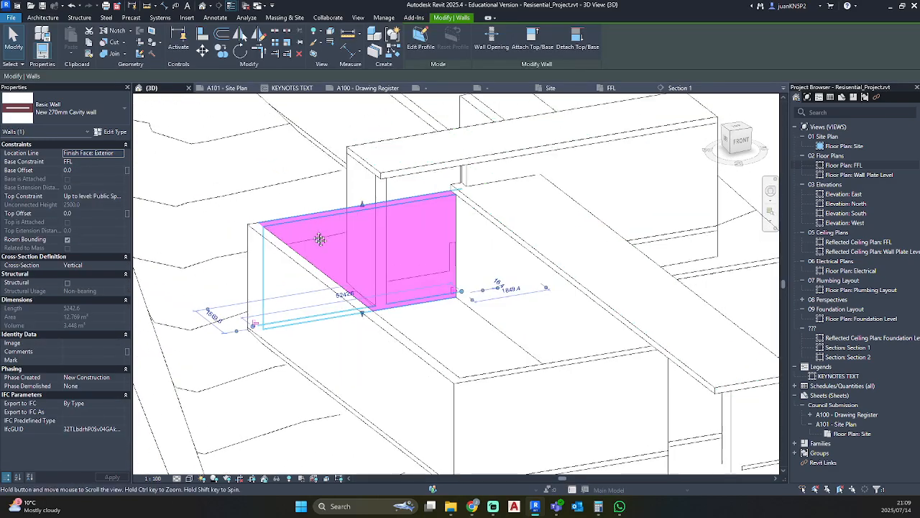
middle_click_drag(320, 239, 336, 266)
scroll(338, 242, "up", 2)
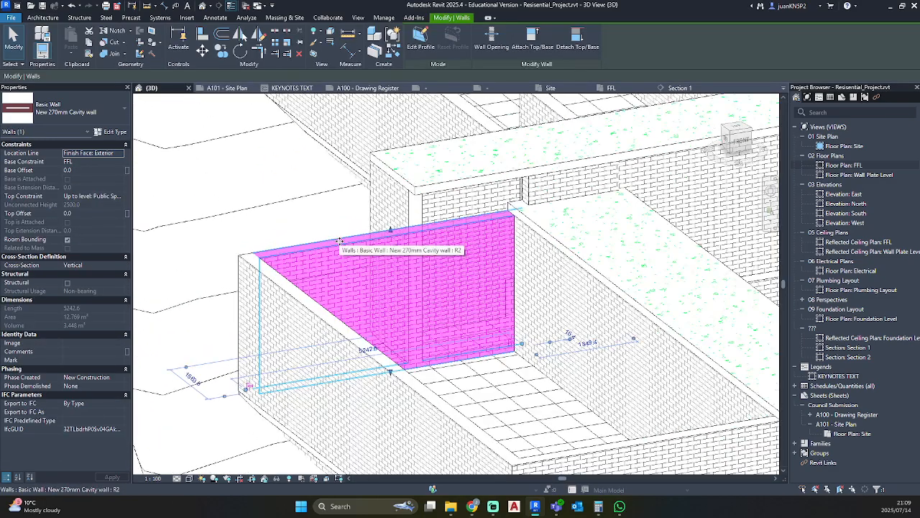
left_click(534, 42)
left_click(490, 173)
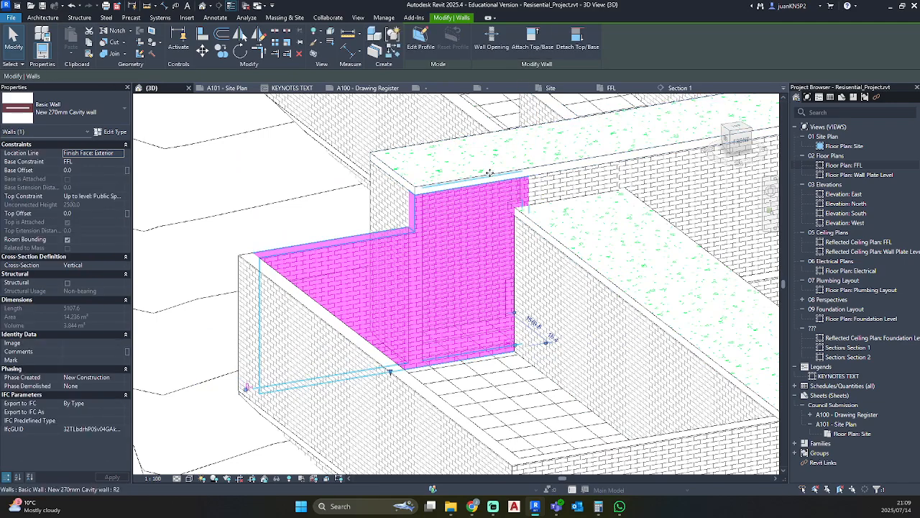
key("Escape")
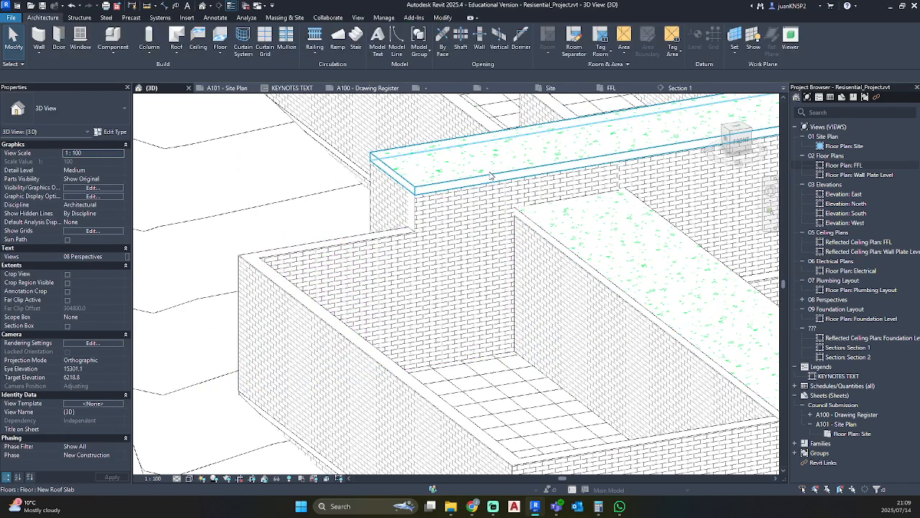
Check the higher roof slab's level and offset properties and open Section 1 at the stepped roof slabs.
middle_click_drag(509, 246, 481, 259, "shift")
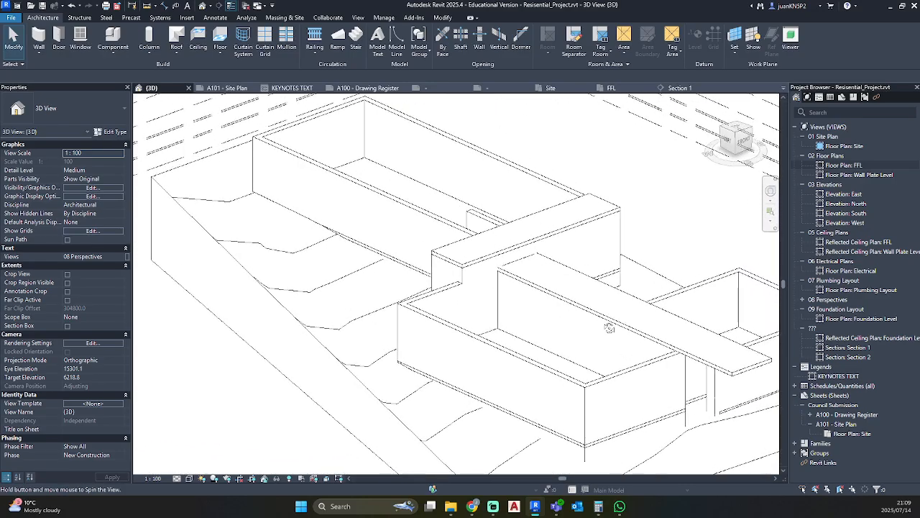
left_click(481, 259)
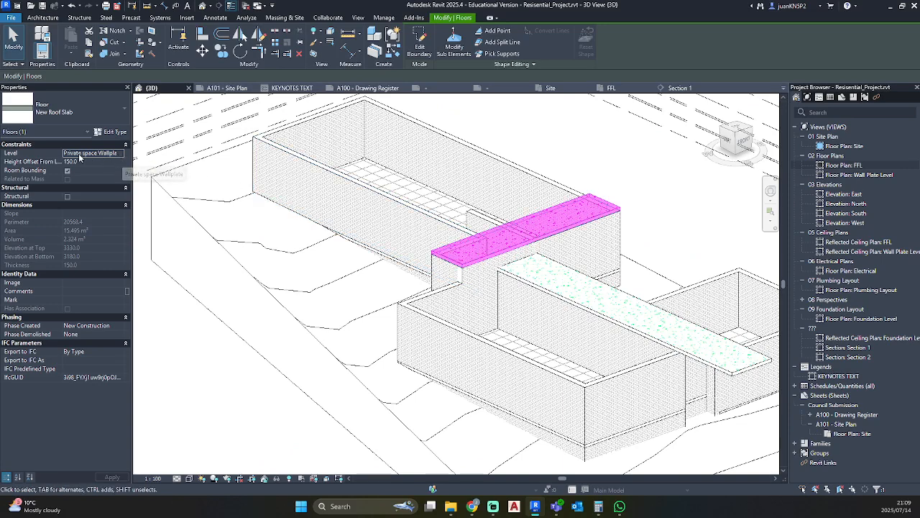
key("Escape")
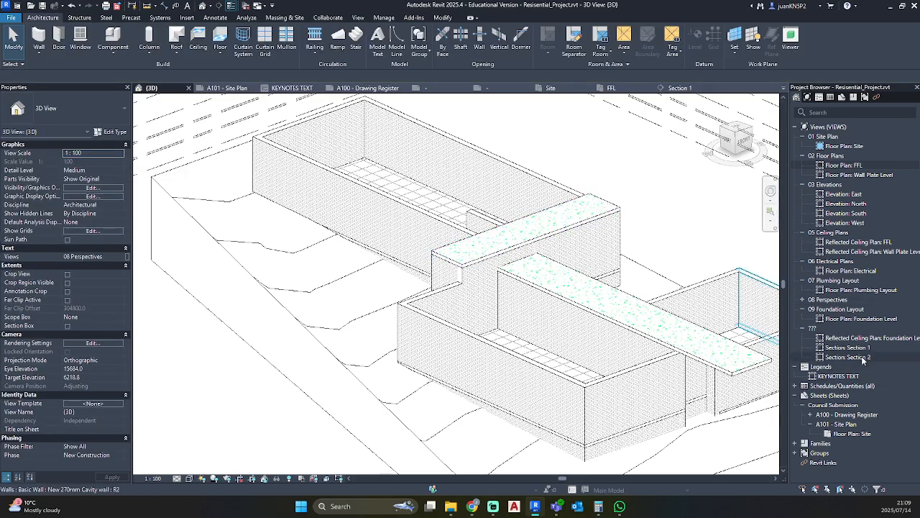
double_click(848, 348)
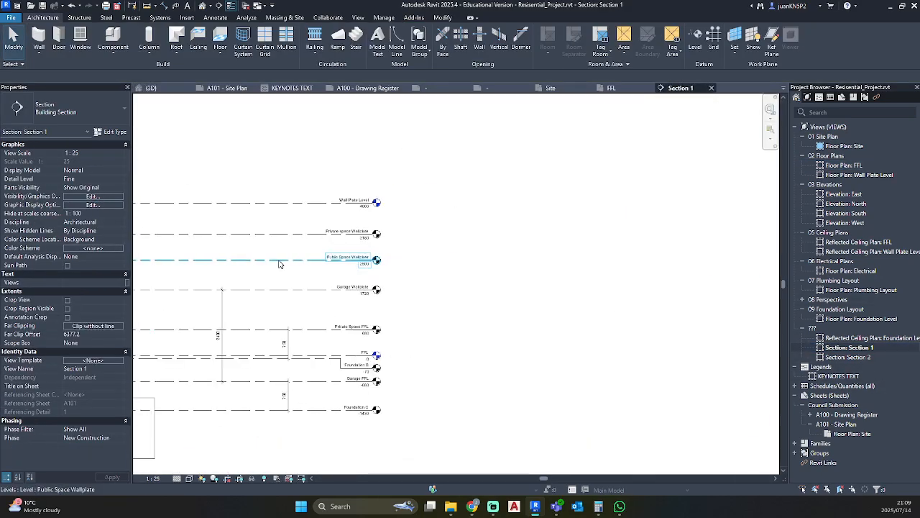
middle_click_drag(280, 264, 870, 281)
mouse_move(143, 297)
middle_mouse_down()
mouse_move(542, 246)
mouse_move(576, 232)
middle_mouse_up()
middle_click_drag(295, 221, 798, 185)
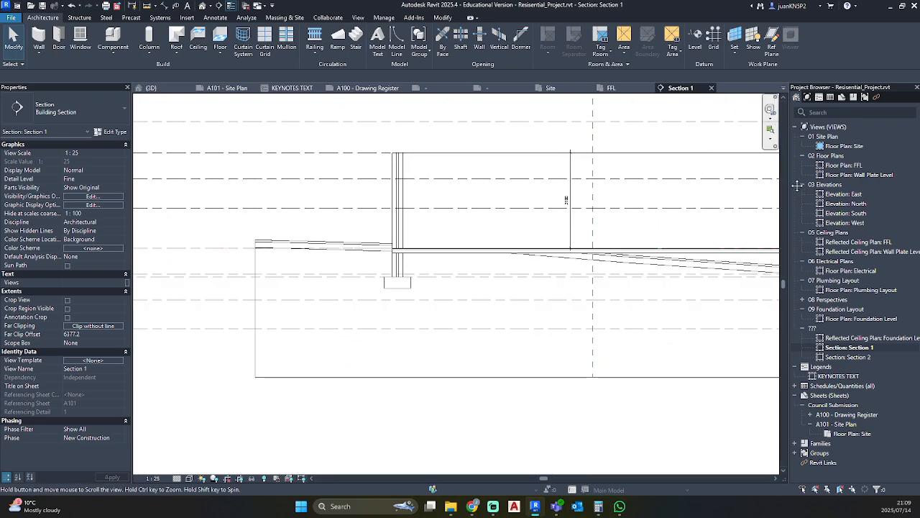
scroll(539, 200, "down", 1)
middle_click_drag(539, 200, 87, 238)
scroll(480, 235, "up", 4)
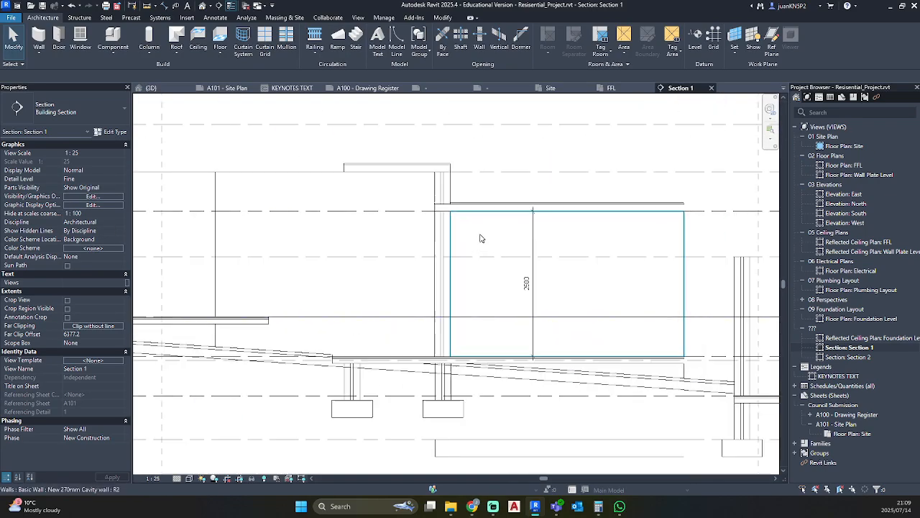
Add an aligned dimension in Section 1 from the FFL level to the Private space Wallplate level.
key("d")
key("i")
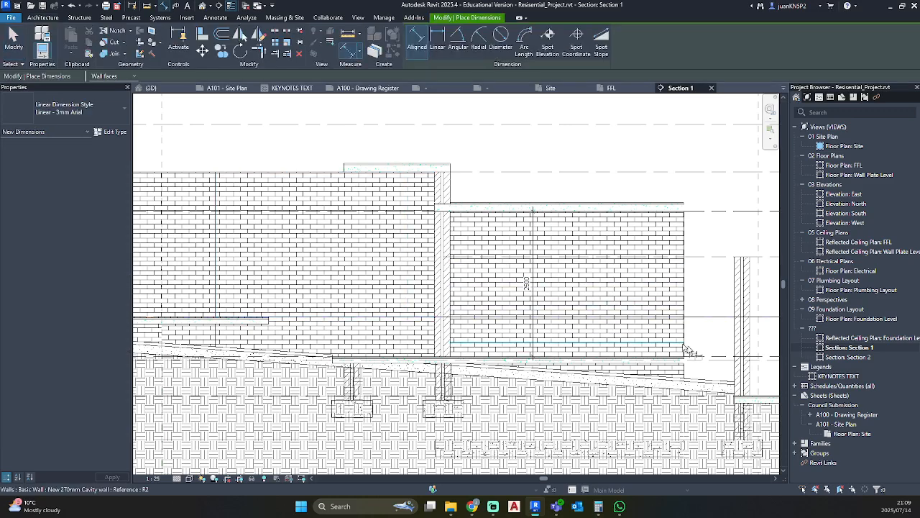
left_click(721, 361)
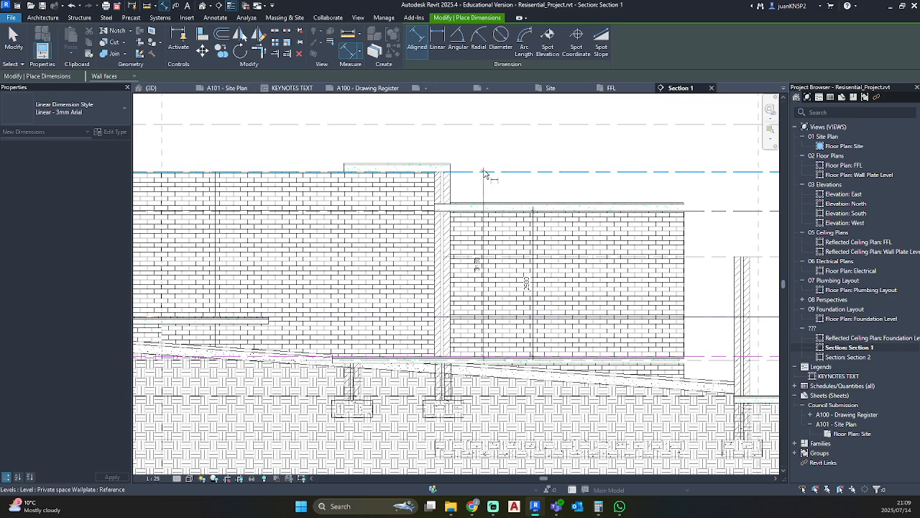
scroll(484, 173, "up", 3)
scroll(269, 191, "up", 2)
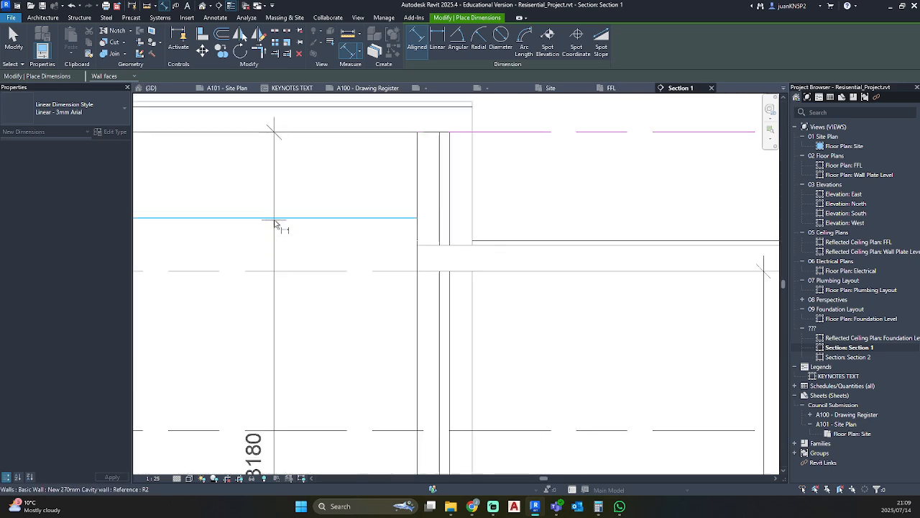
left_click(259, 225)
scroll(273, 236, "down", 2)
middle_click_drag(276, 239, 383, 182)
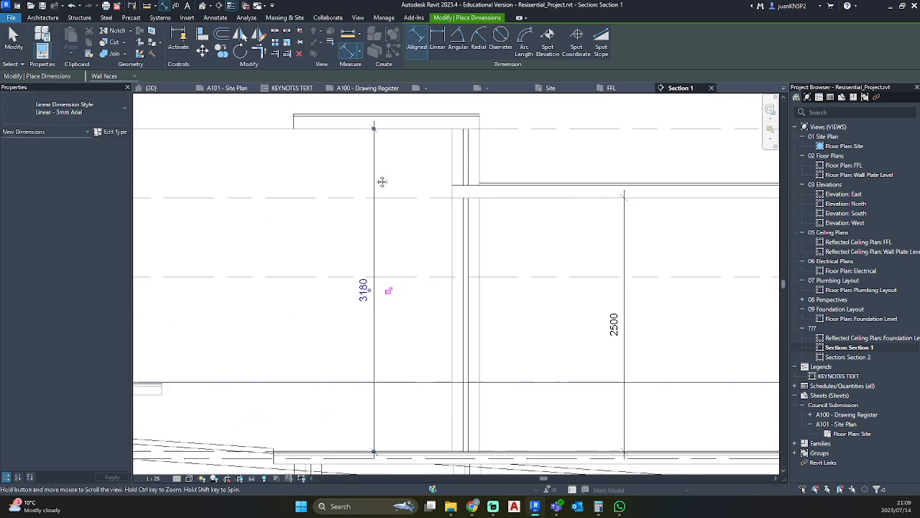
key("Escape")
scroll(371, 291, "down", 2)
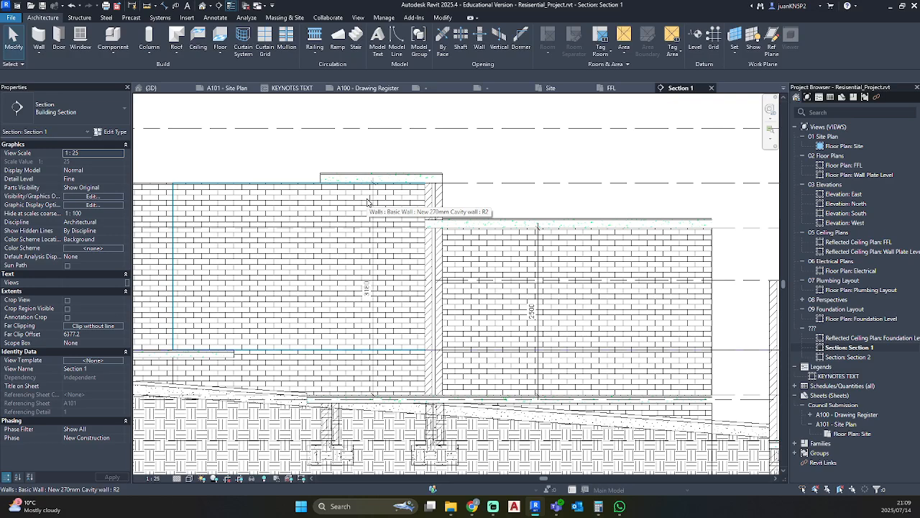
Return to the 3D view and examine the higher roof slab over the passage and Bedroom 3 with its walls.
left_click(204, 8)
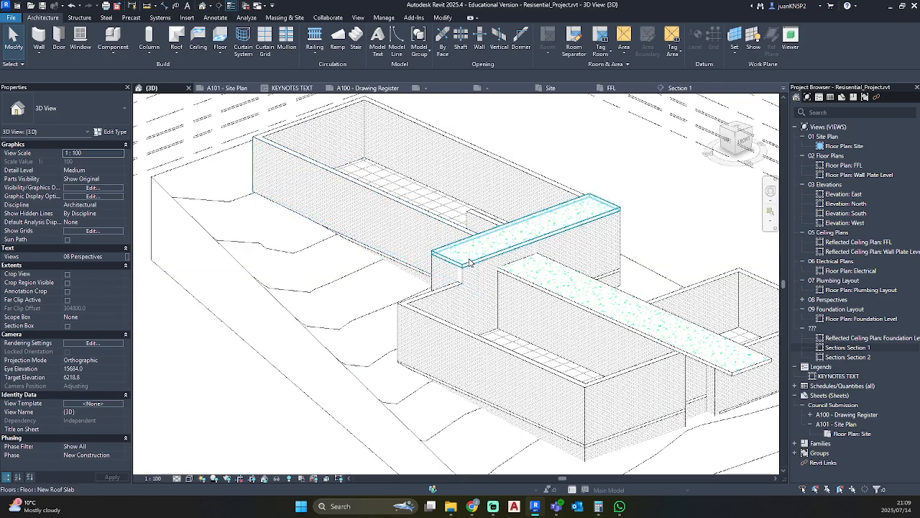
scroll(543, 282, "down", 3)
middle_click_drag(543, 282, 475, 256)
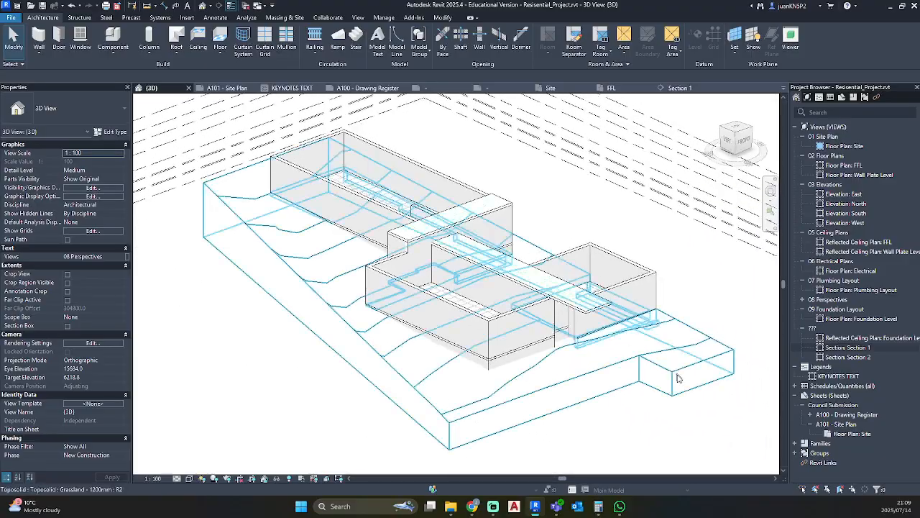
middle_click_drag(679, 434, 568, 413, "shift")
scroll(551, 192, "up", 5)
left_click(550, 192)
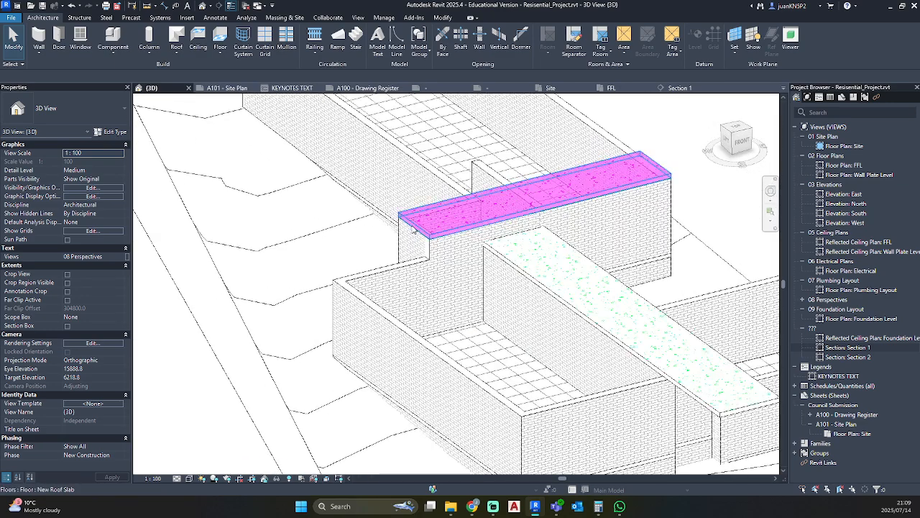
scroll(542, 192, "up", 1)
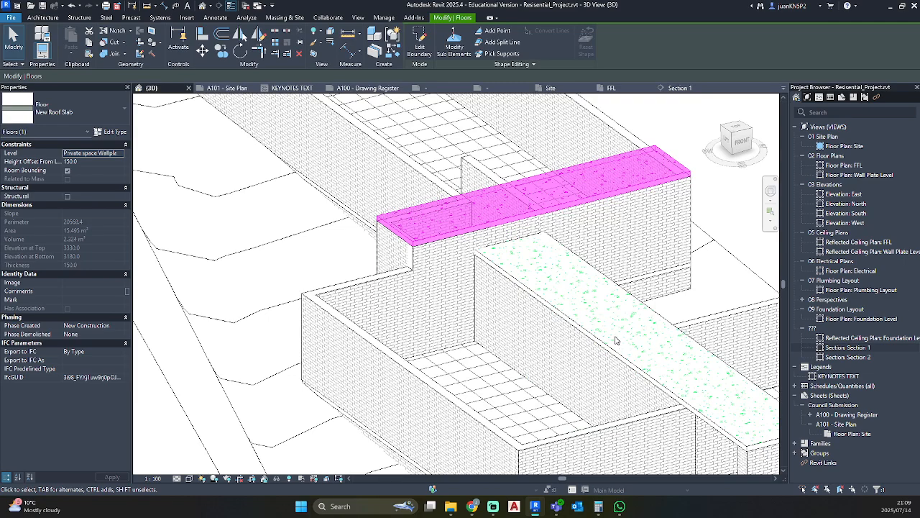
key("Escape")
scroll(555, 191, "up", 3)
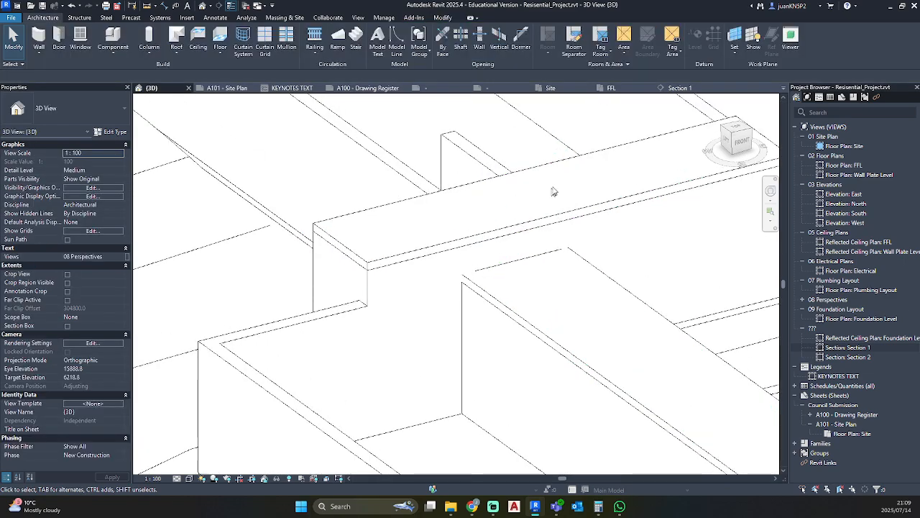
left_click(580, 208)
key("Escape")
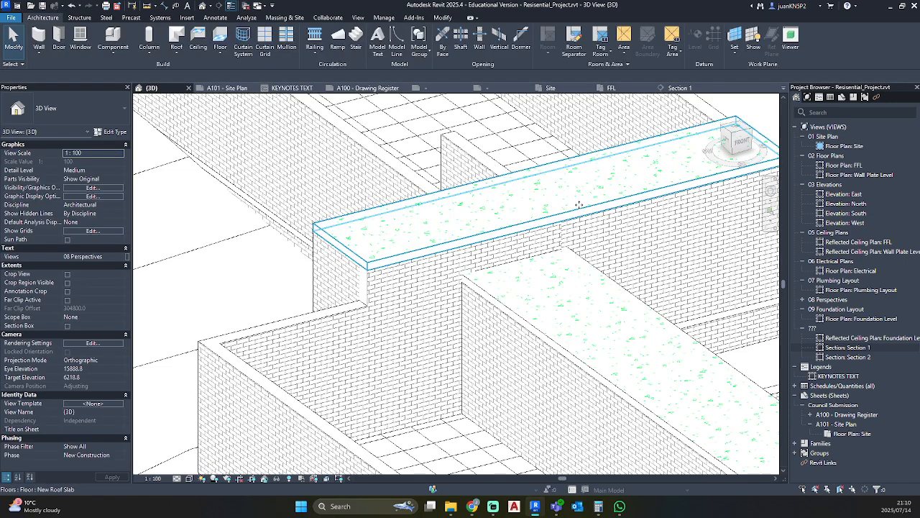
scroll(582, 212, "down", 2)
middle_click_drag(605, 235, 482, 227)
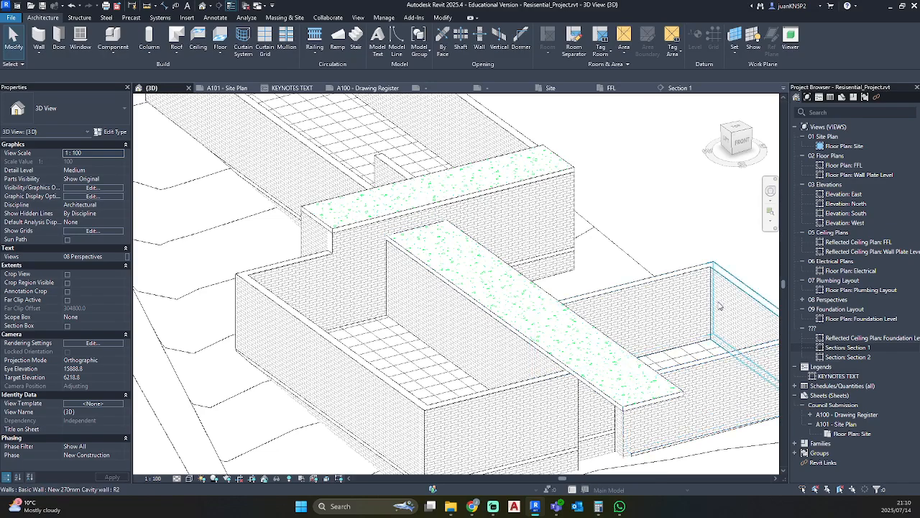
Examine the lower roof slab at Public Space Wallplate level and the walls beneath it from both sides.
middle_click_drag(566, 351, 389, 147, "shift")
left_click(407, 359)
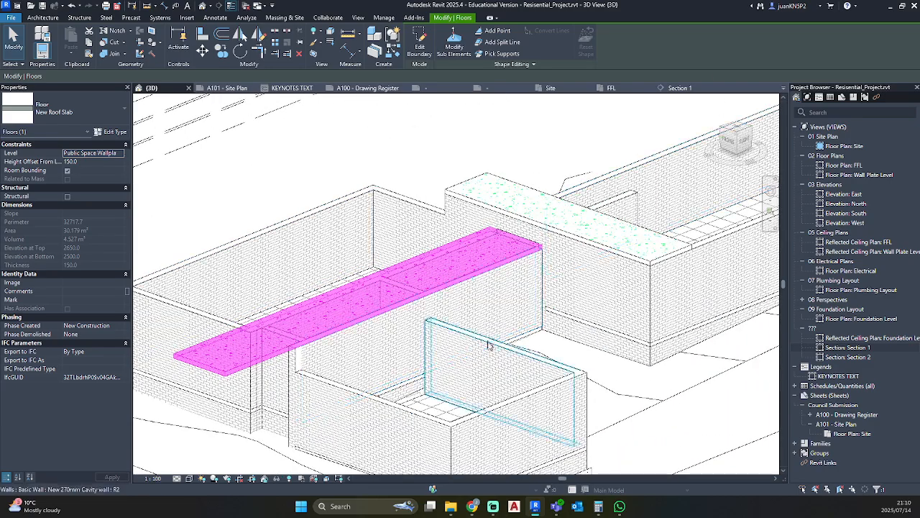
scroll(487, 344, "down", 3)
middle_click_drag(489, 343, 633, 389, "shift")
left_click(642, 399)
middle_click_drag(302, 325, 449, 323, "shift")
scroll(316, 320, "up", 2)
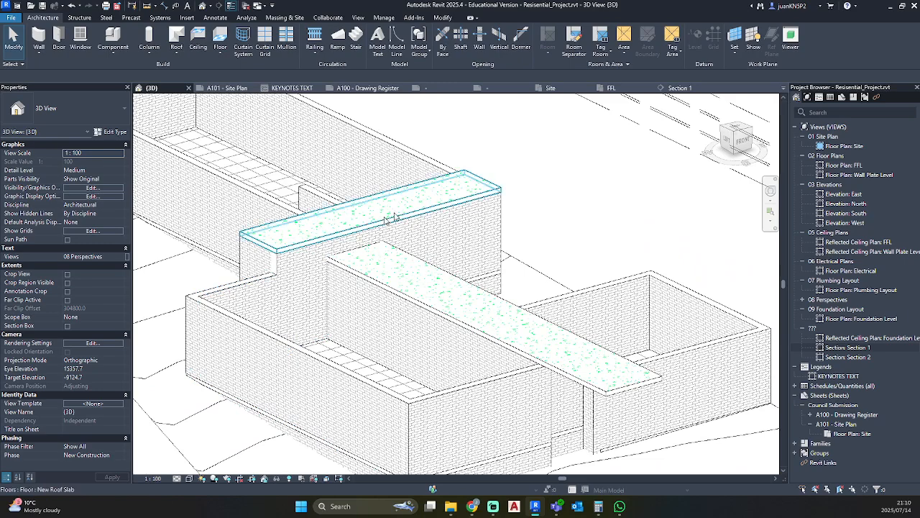
left_click(505, 309)
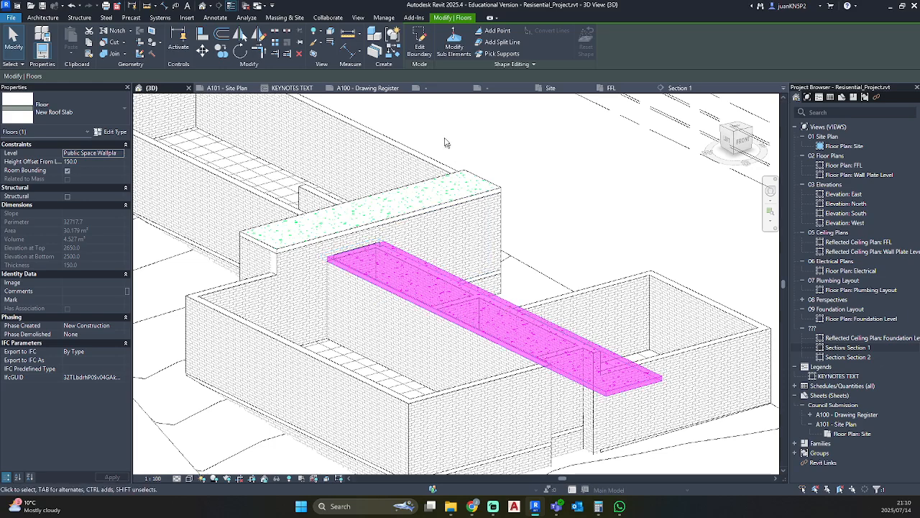
Start adding a shape point to the lower roof slab, and switch to the Site floor plan around both slabs.
left_click(446, 54)
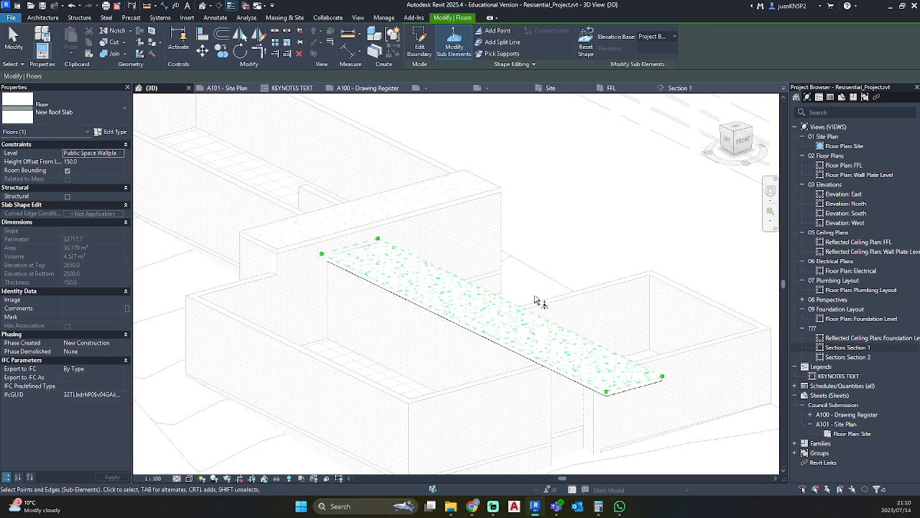
left_click(496, 31)
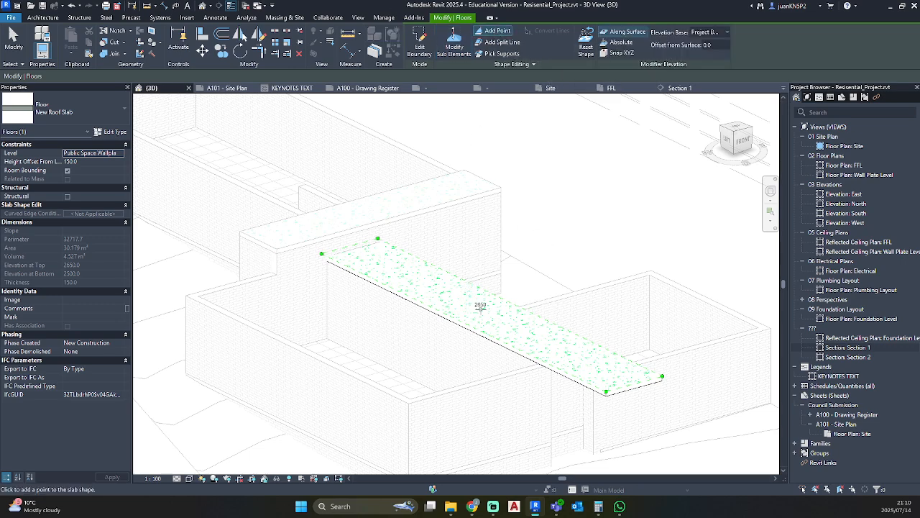
double_click(845, 146)
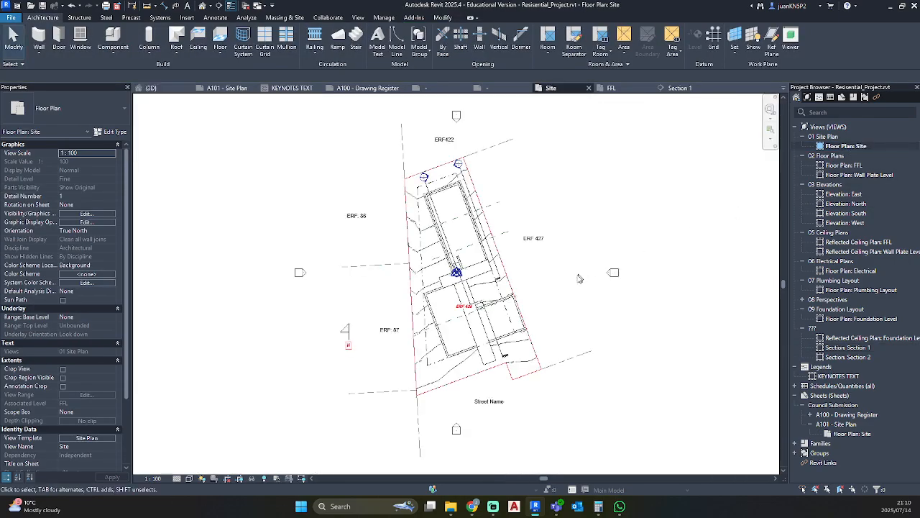
scroll(473, 334, "up", 5)
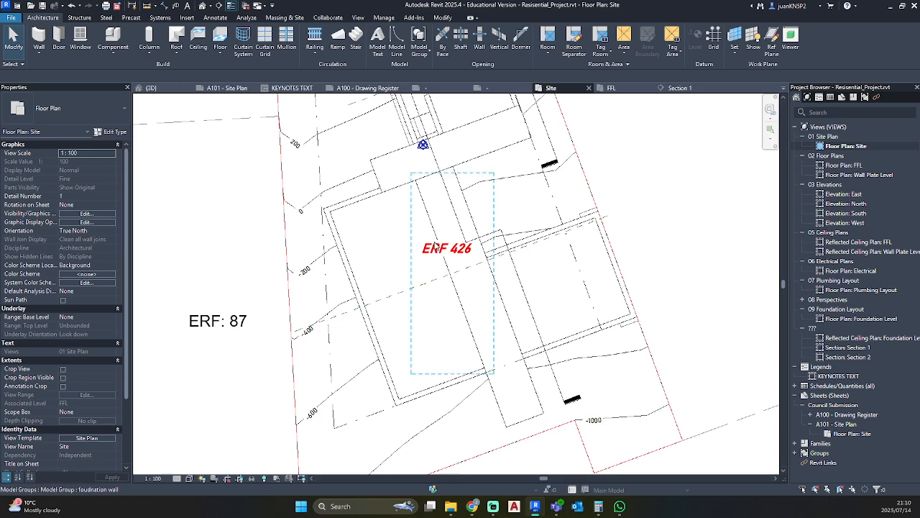
Move the ERF 426 text note to the left, clear of the lower roof slab in the Site plan.
left_click(435, 244)
left_click(440, 247)
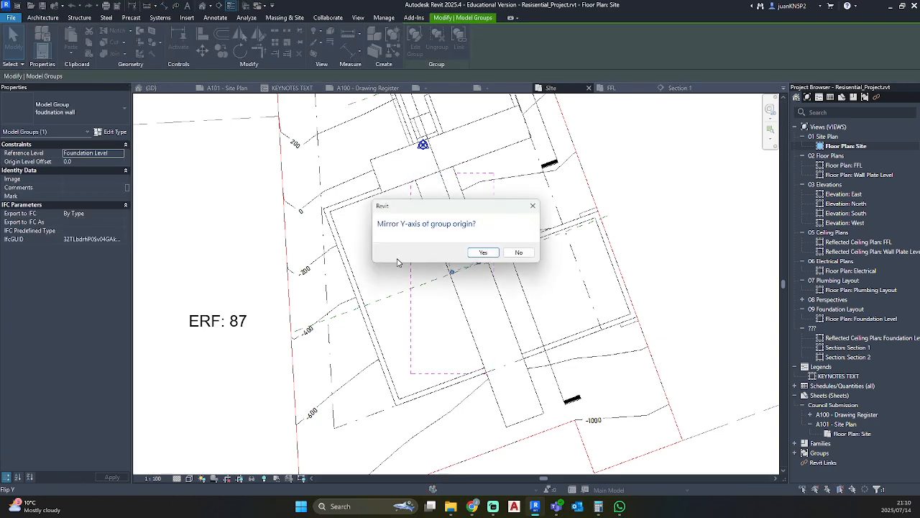
key("Escape")
key("Escape")
left_click(422, 258)
key("Left")
key("Left")
key("Left")
key("Left")
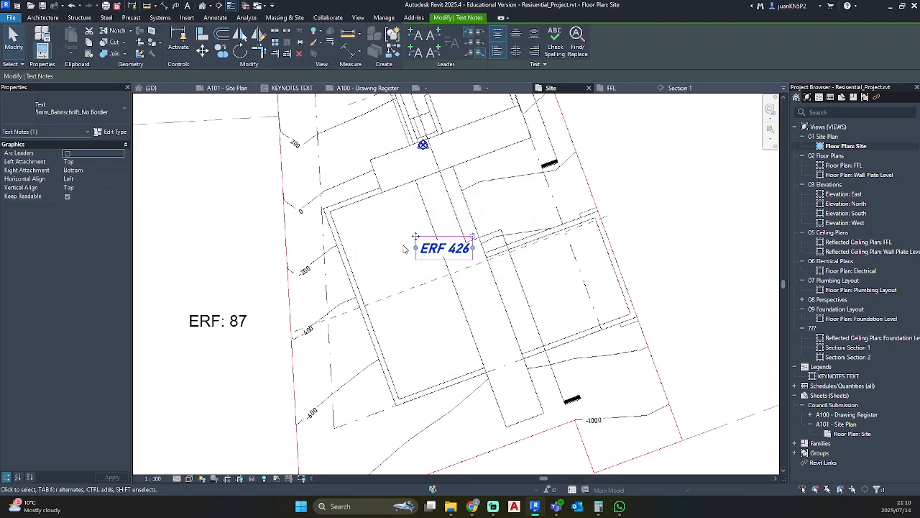
key("Left")
key("Left")
key("Left")
key("Left")
key("Left")
key("Left")
key("Left")
key("Left")
key("Left")
key("Left")
key("Left")
key("Left")
key("Left")
key("Left")
key("Left")
key("Left")
key("Left")
key("Left")
key("Escape")
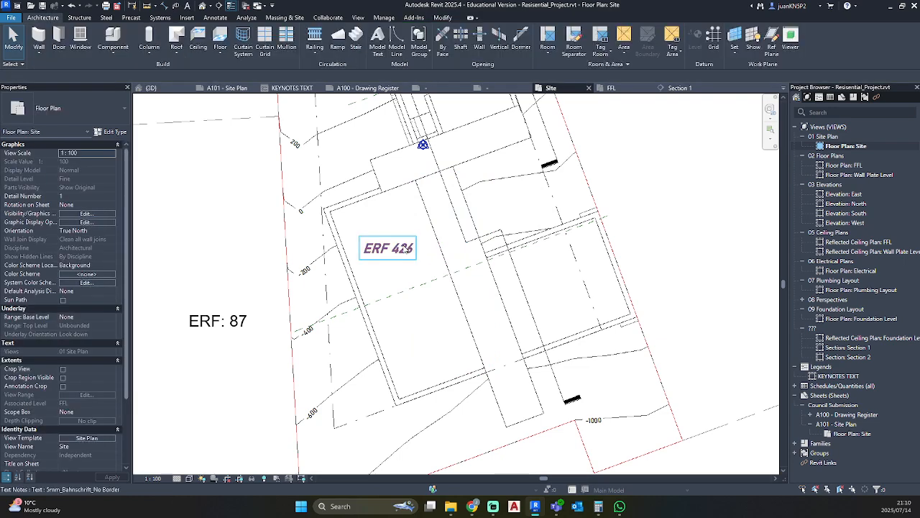
Set the Site plan view's orientation to Project North.
scroll(407, 248, "down", 6)
scroll(478, 317, "up", 4)
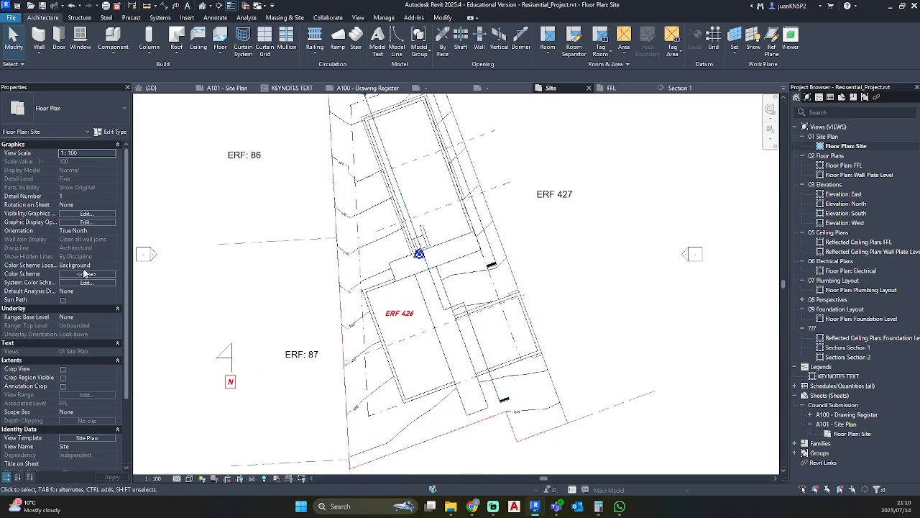
left_click(108, 230)
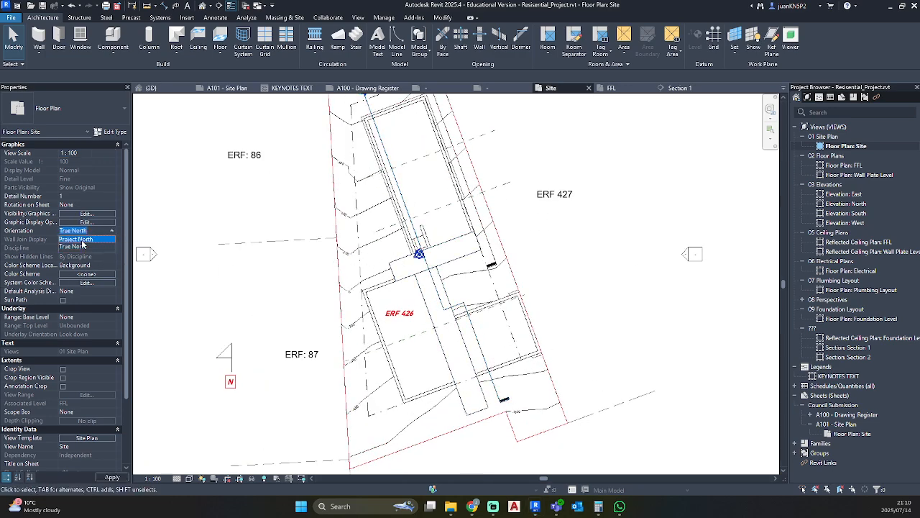
left_click(83, 243)
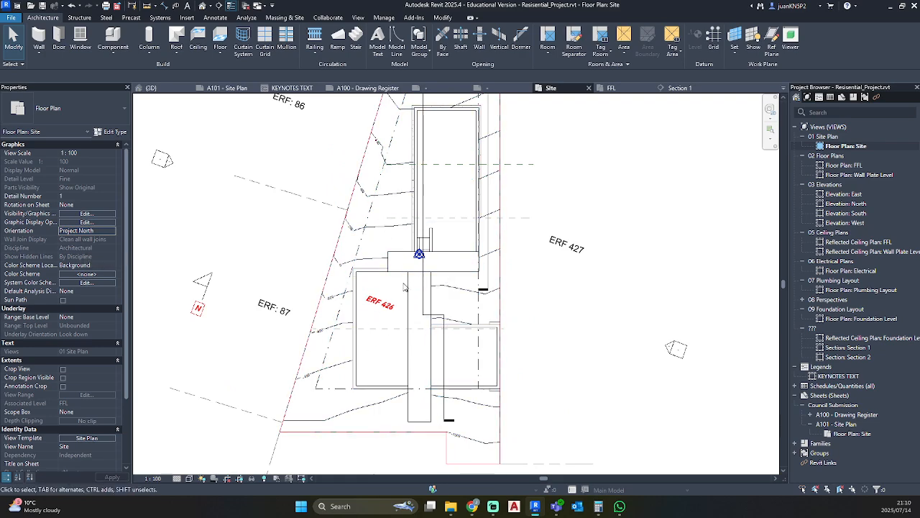
Draw a detail line across the lower roof slab from its lower-left corner to its upper-right corner.
key("d")
key("l")
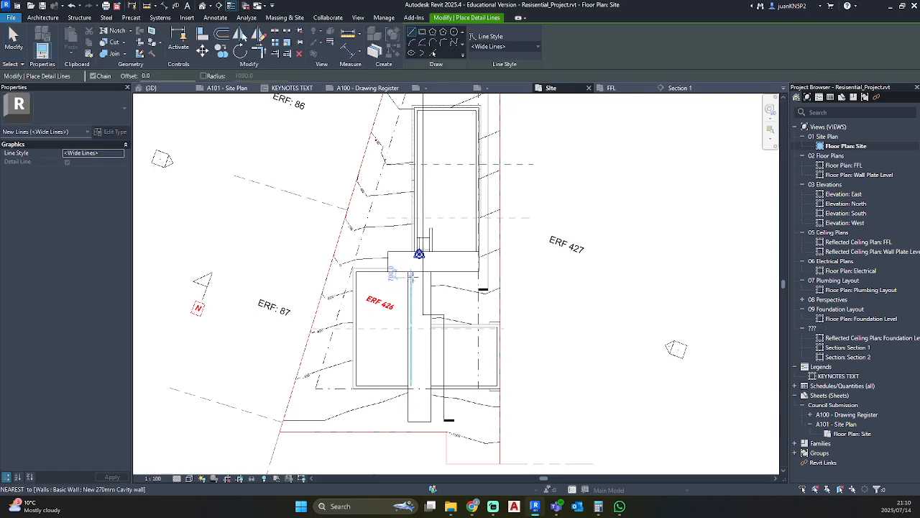
left_click(421, 430)
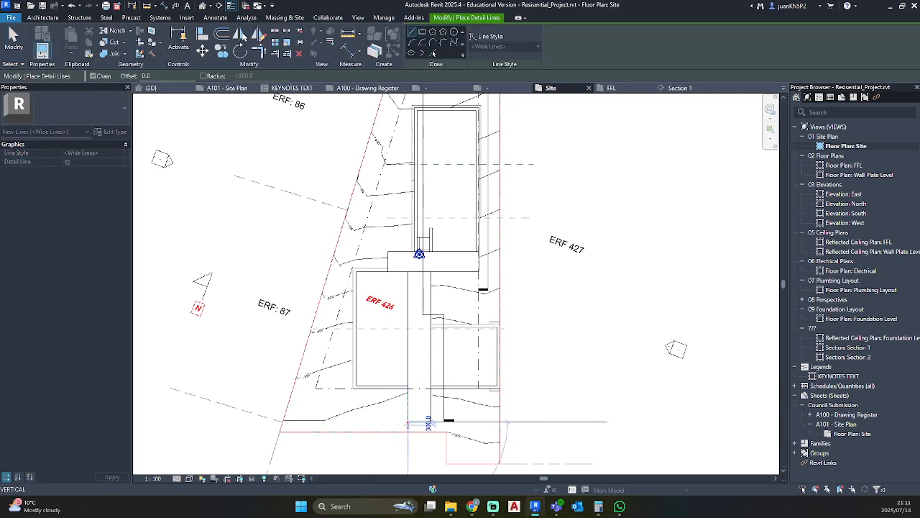
scroll(427, 273, "up", 2)
left_click(427, 268)
scroll(427, 268, "up", 3)
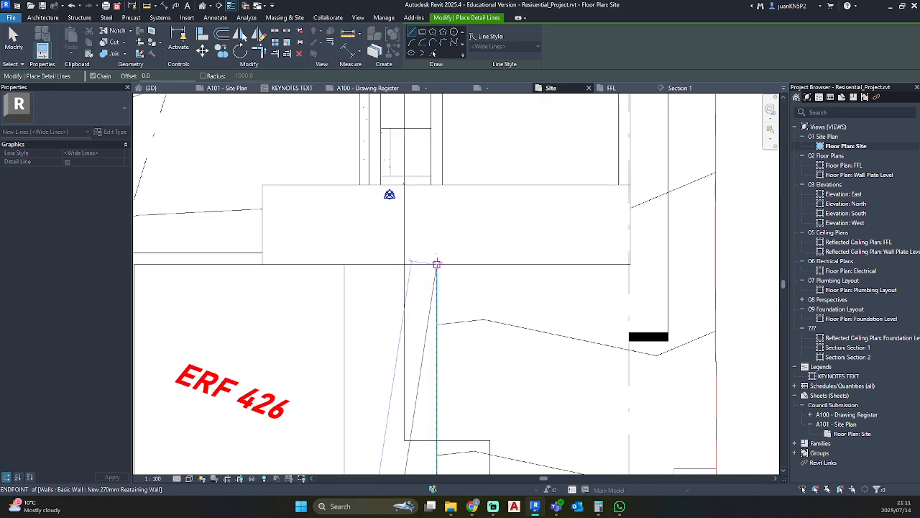
key("Escape")
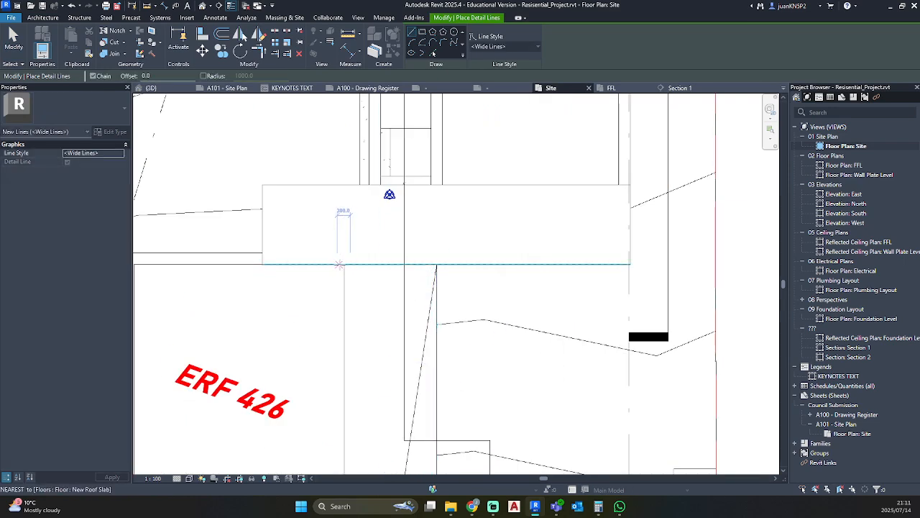
Draw the second diagonal detail line from the lower roof slab's upper-left corner to its lower-right corner.
left_click(345, 265)
scroll(375, 305, "down", 3)
middle_click_drag(384, 306, 382, 29)
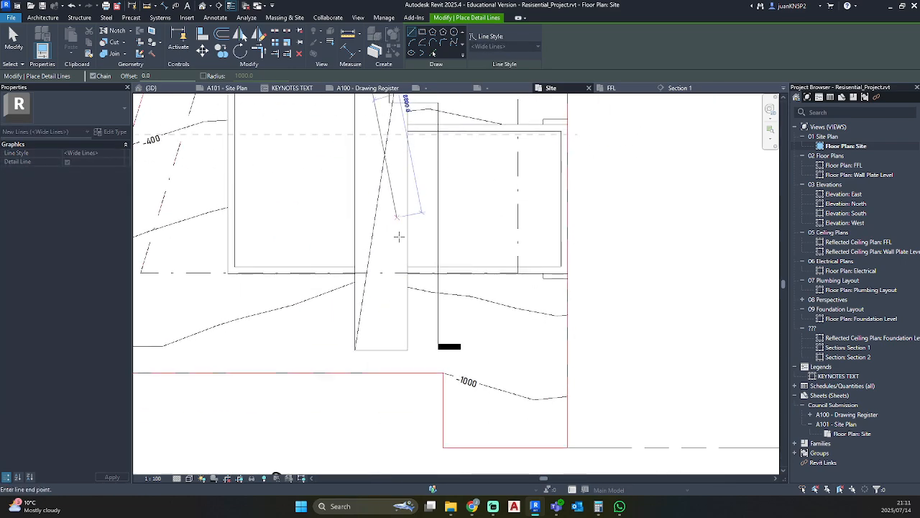
left_click(408, 350)
key("Escape")
key("Escape")
middle_click_drag(386, 179, 437, 286)
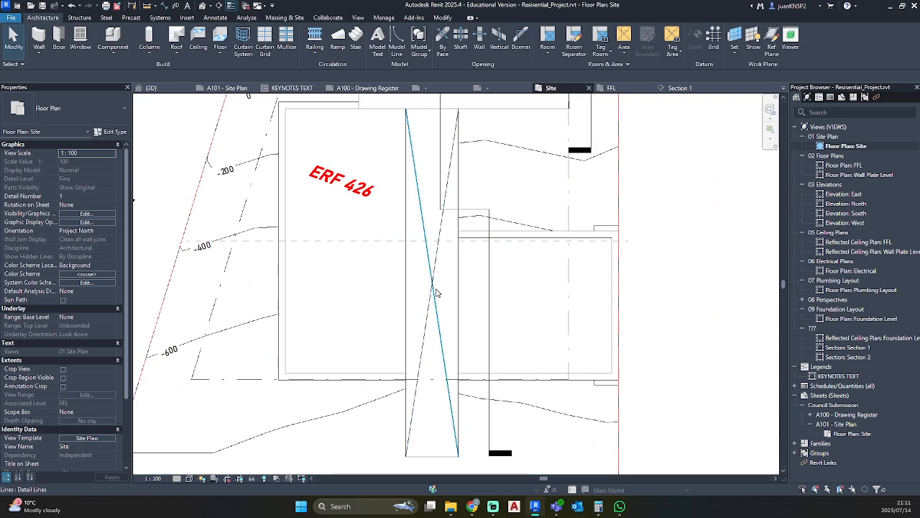
Add a shape-editing point to the lower roof slab where its two diagonal detail lines cross.
left_click(453, 266)
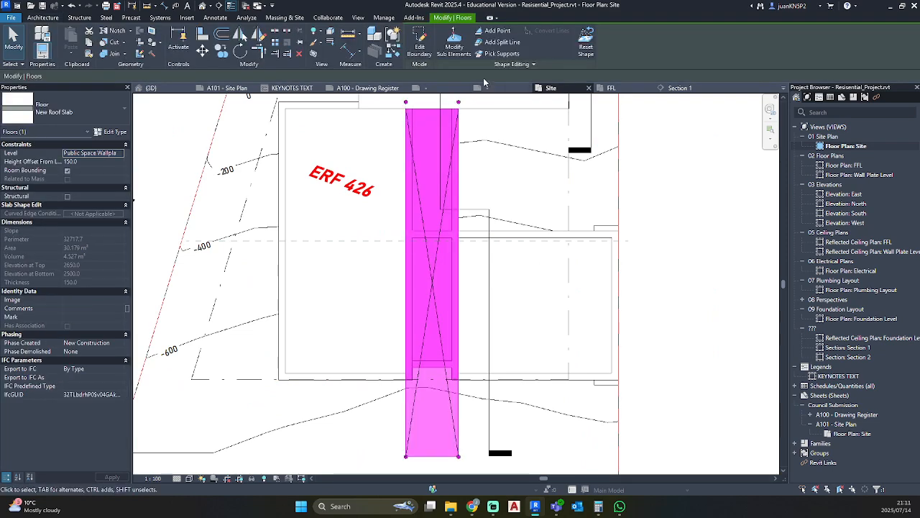
left_click(497, 31)
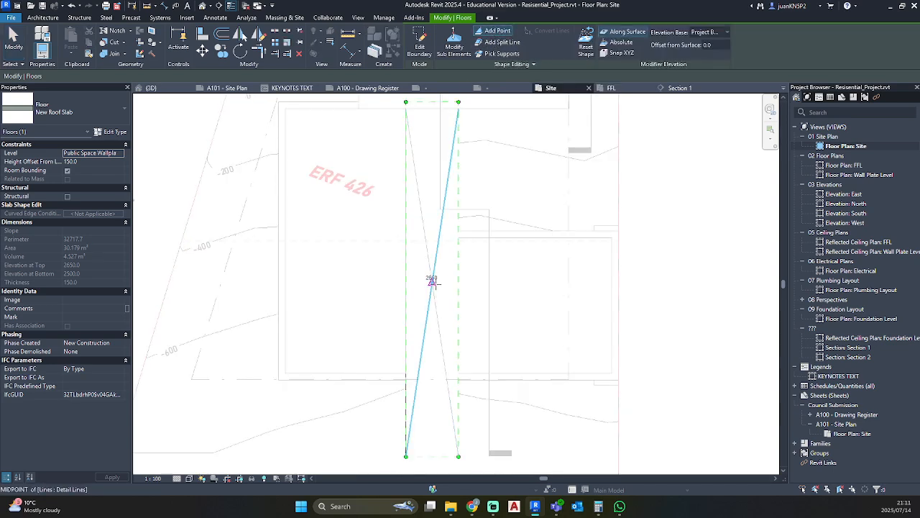
left_click(432, 283)
key("Escape")
key("Escape")
scroll(464, 228, "down", 1)
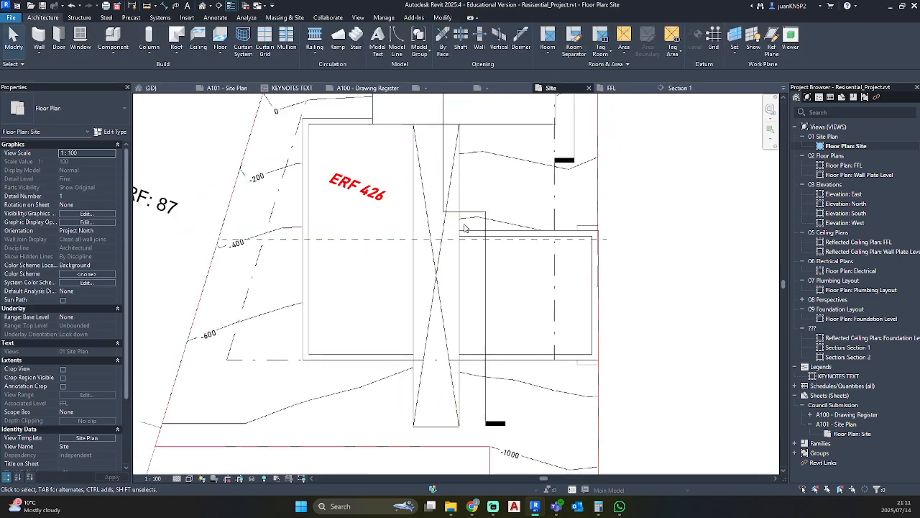
Draw a detail line across the higher roof slab from its lower-left corner to its upper-right corner.
middle_click_drag(464, 227, 464, 350)
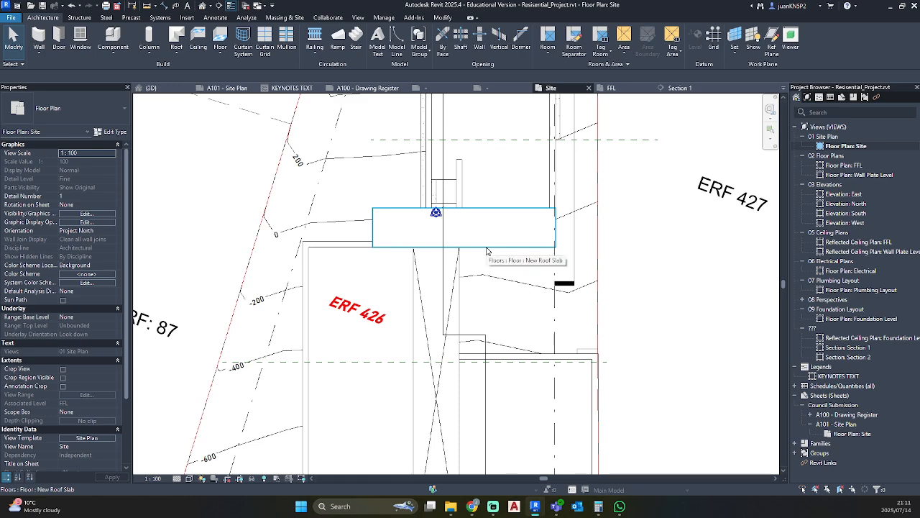
key("d")
key("l")
left_click(371, 246)
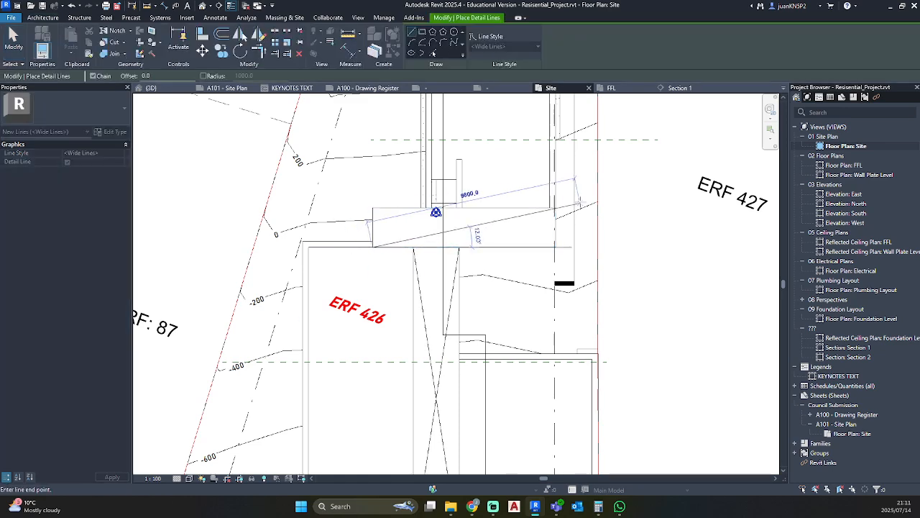
scroll(579, 203, "up", 2)
scroll(537, 212, "up", 2)
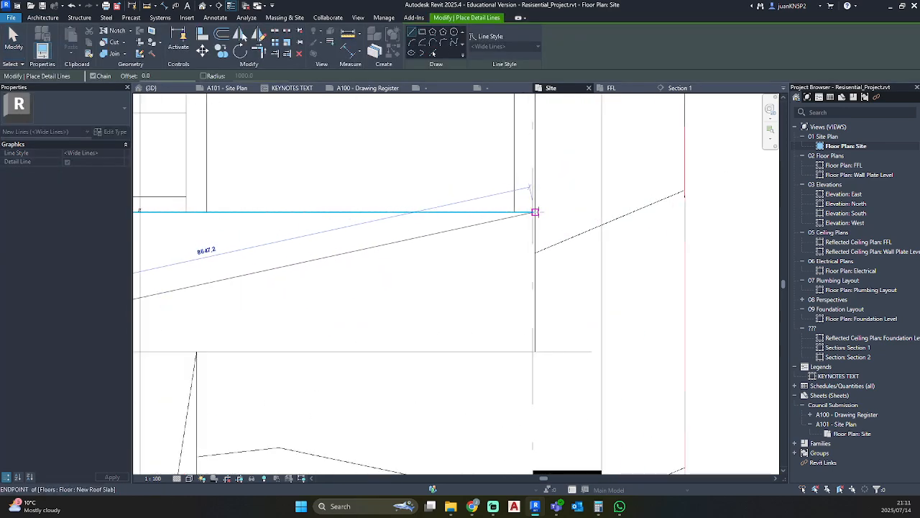
left_click(536, 212)
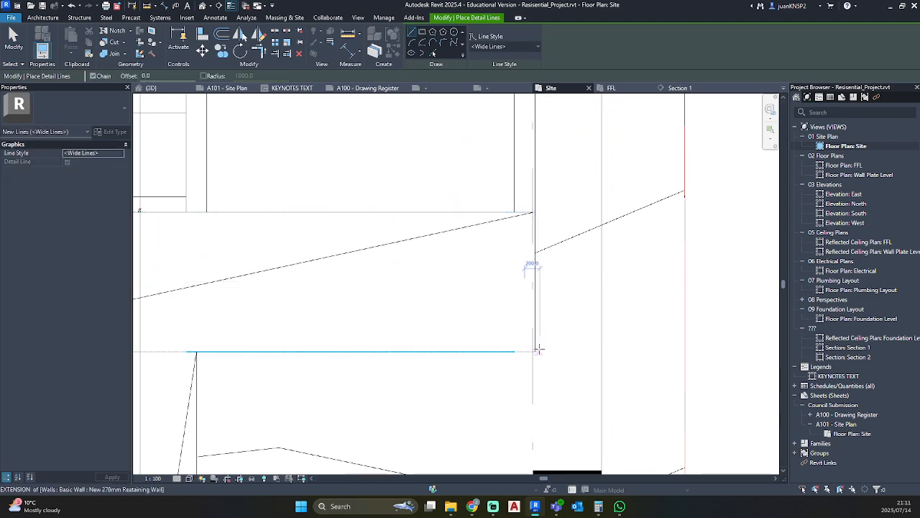
left_click(536, 351)
key("Escape")
key("Escape")
Draw the higher roof slab's second diagonal detail line from its lower-right corner to its upper-left corner.
left_click(535, 351)
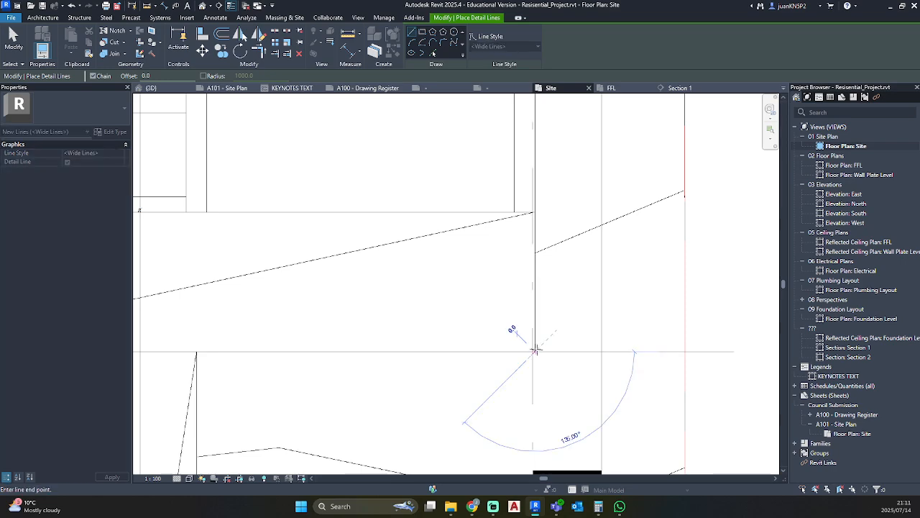
middle_click_drag(234, 272, 789, 307)
left_click(449, 247)
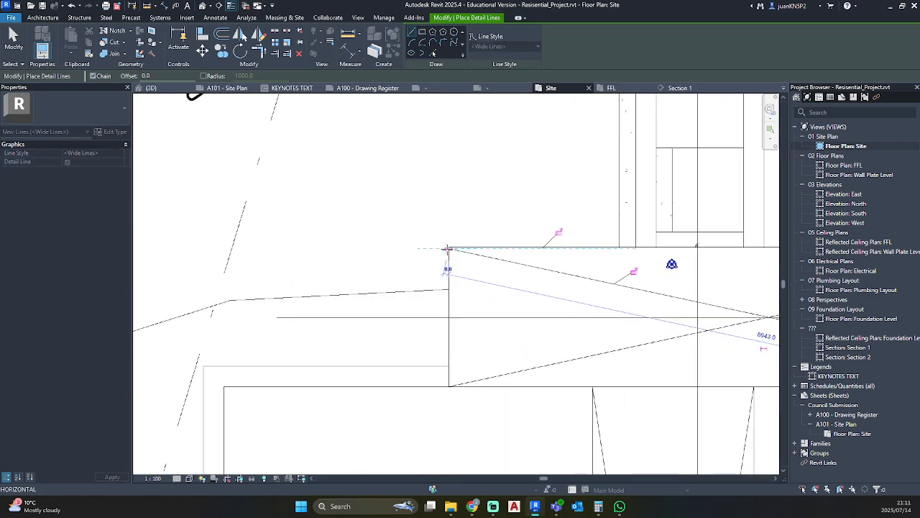
key("Escape")
key("Escape")
scroll(501, 310, "down", 3)
middle_click_drag(508, 314, 376, 303)
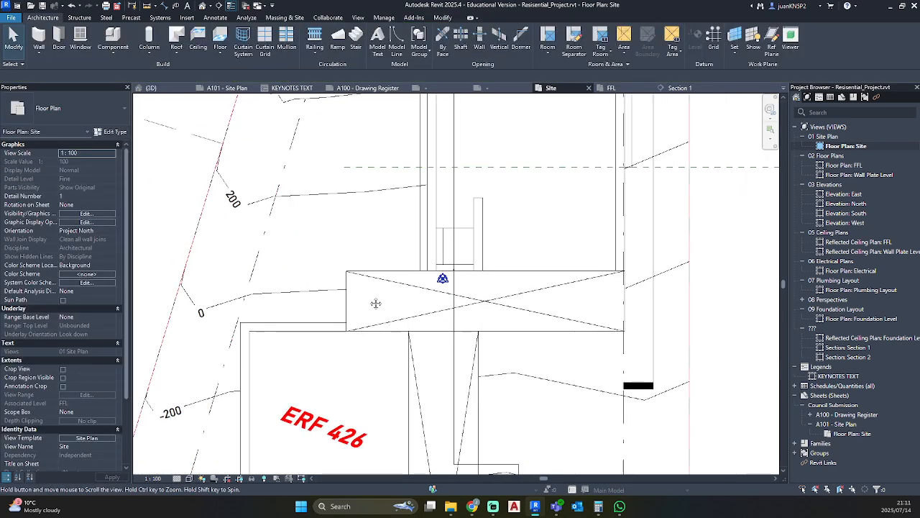
Add a shape-editing point to the higher roof slab at the crossing of its diagonals.
left_click(511, 271)
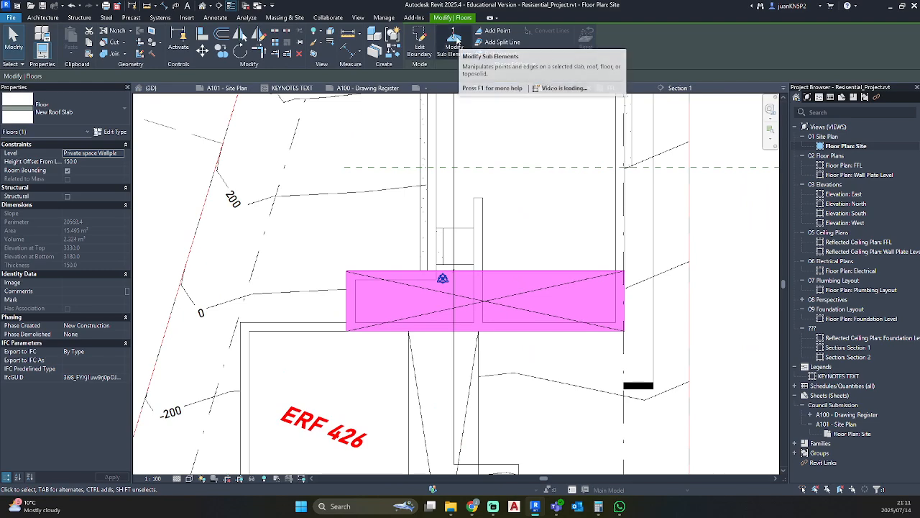
left_click(455, 39)
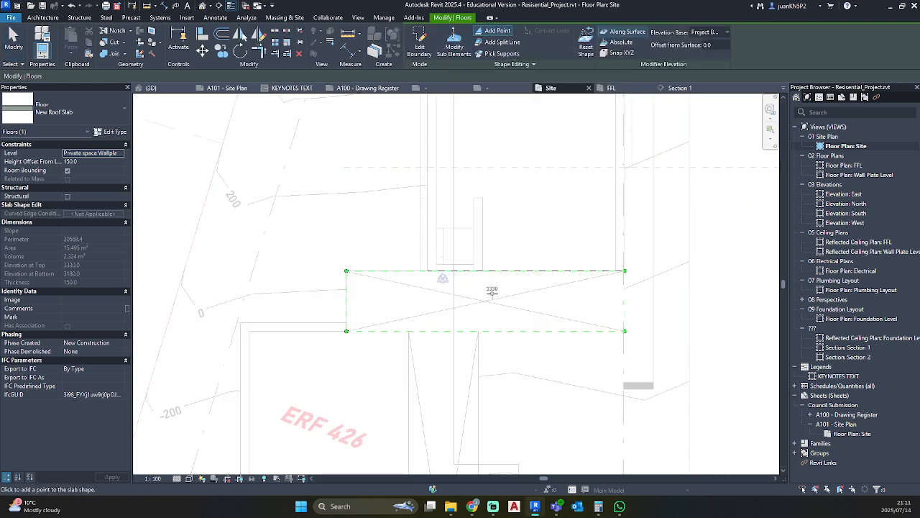
key("Escape")
key("Escape")
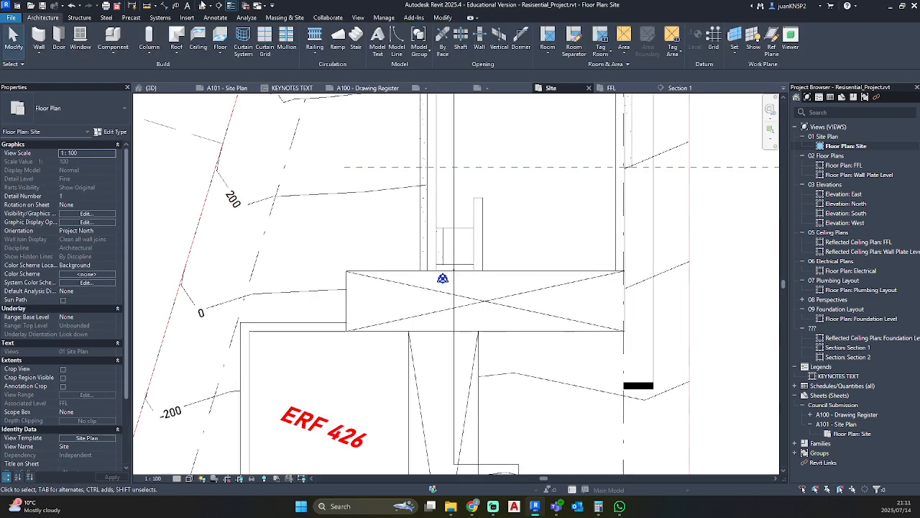
In the 3D view, set the elevation of the higher roof slab's centre point to 3300.
left_click(202, 6)
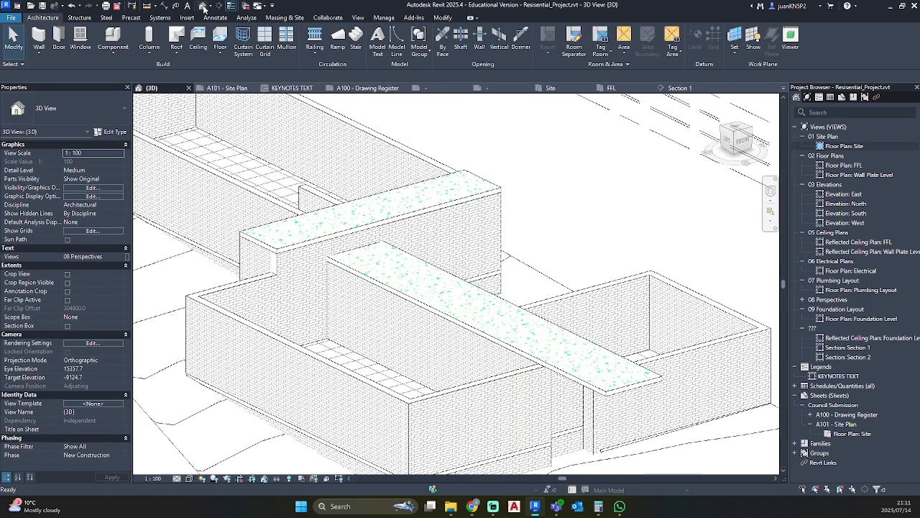
left_click(476, 305)
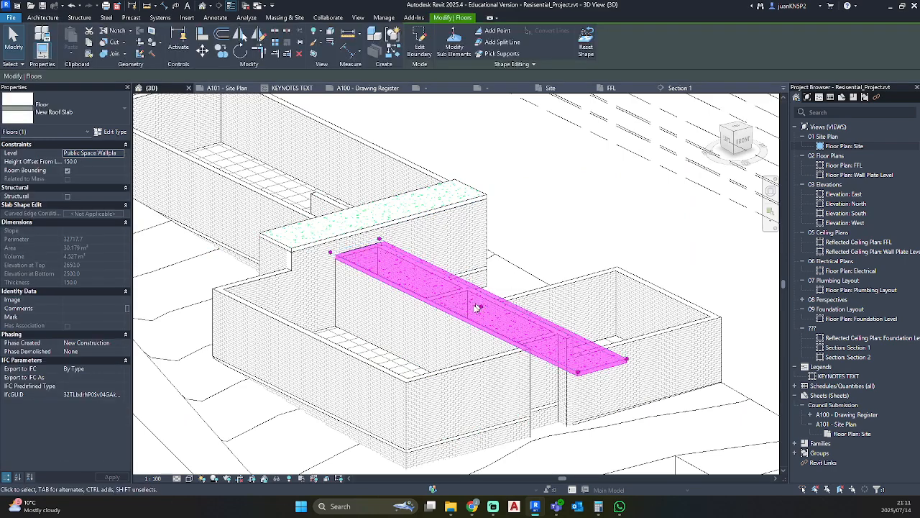
left_click(375, 214)
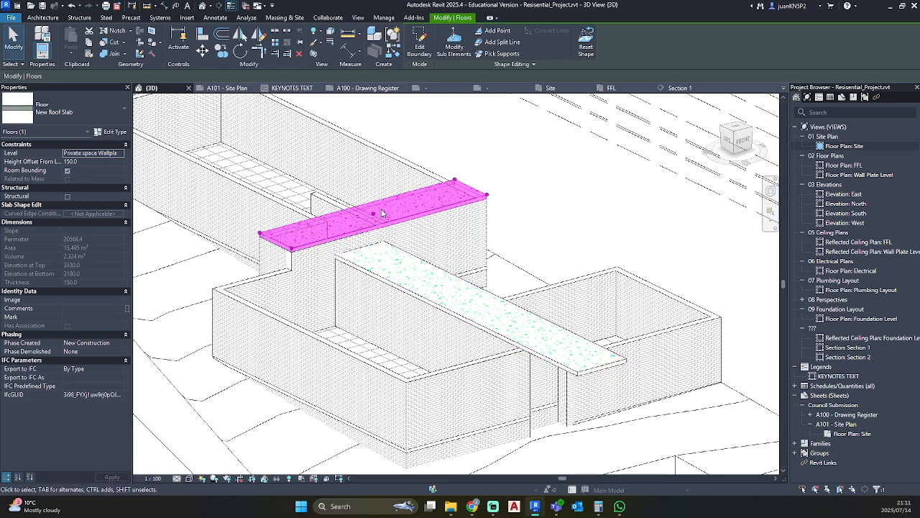
left_click(453, 40)
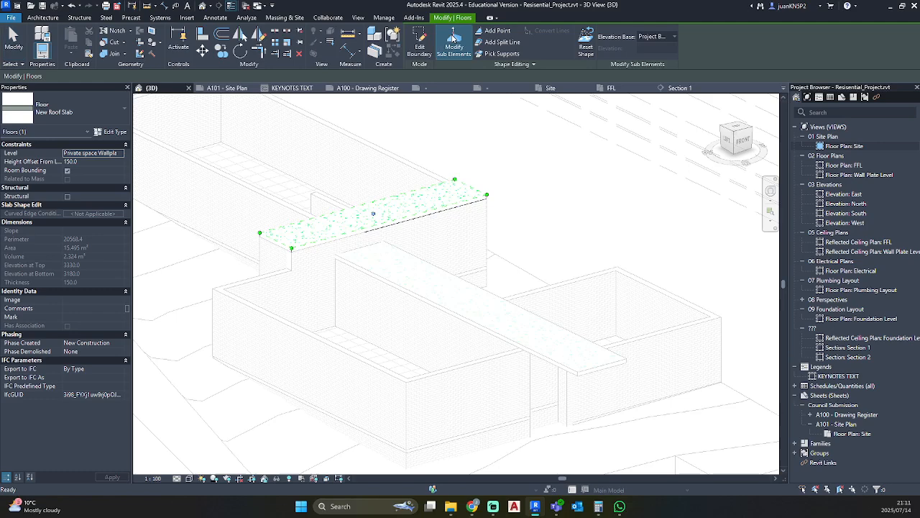
left_click(373, 214)
left_click(387, 212)
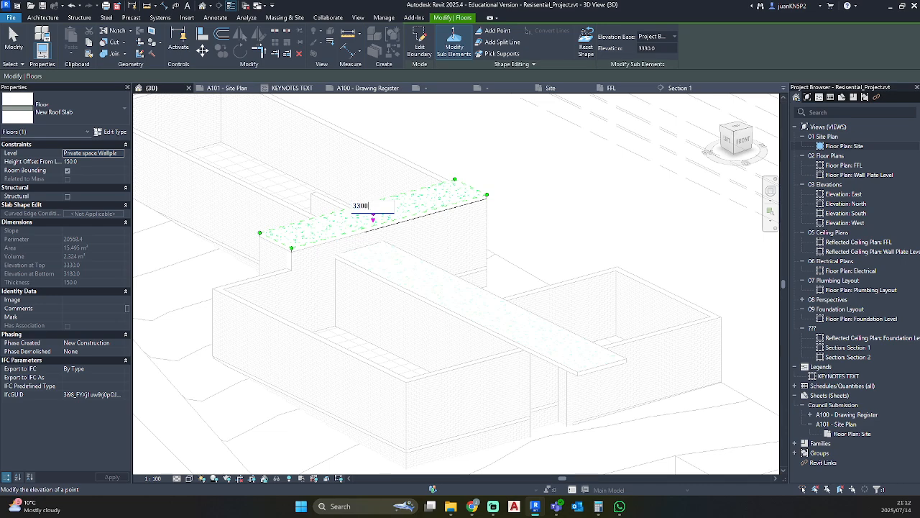
key("Return")
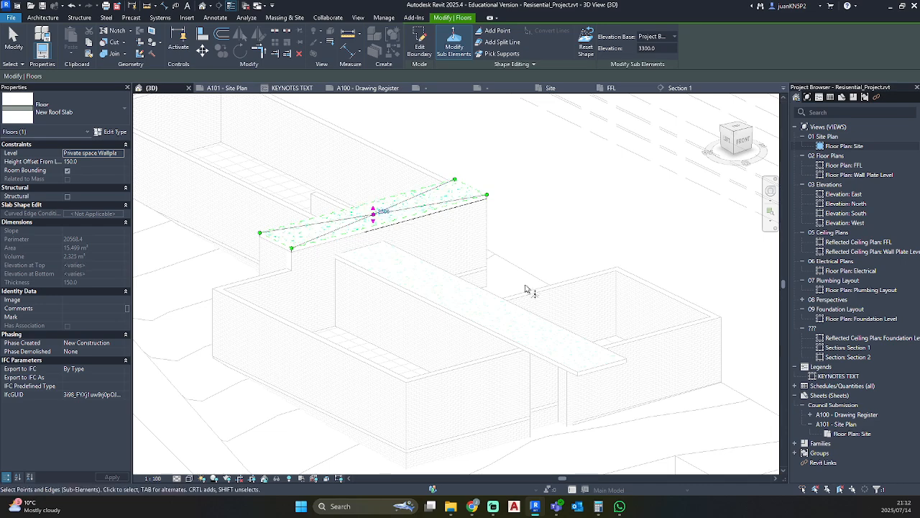
Edit the lower roof slab's sub-elements in the 3D view and change the elevation of its centre point.
key("Escape")
key("Escape")
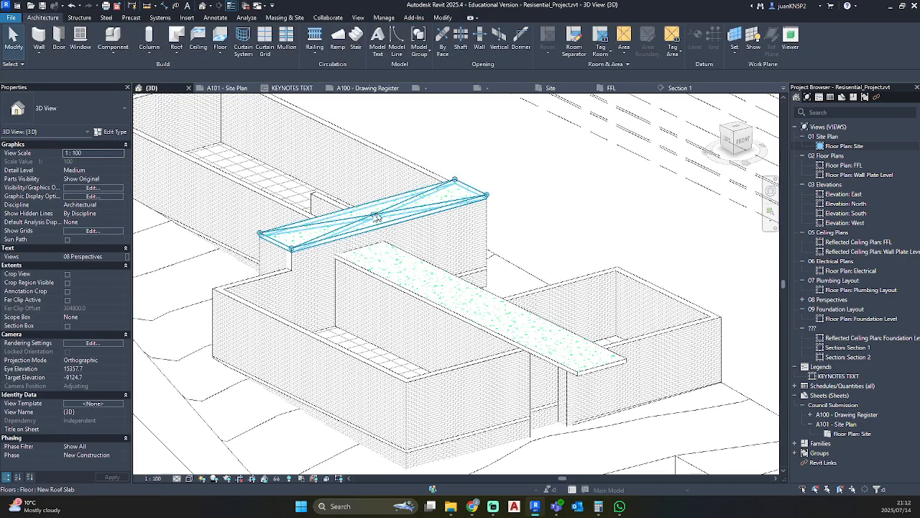
scroll(336, 245, "up", 3)
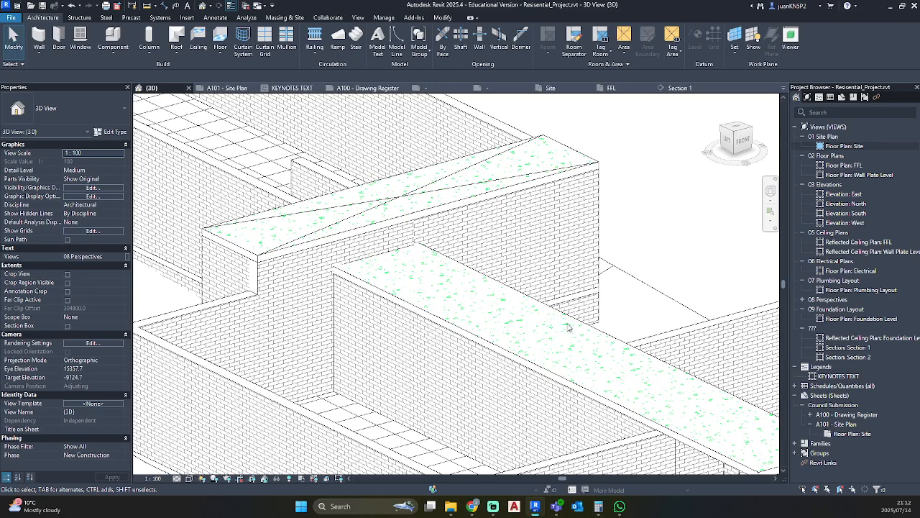
left_click(572, 325)
middle_click_drag(576, 324, 436, 230)
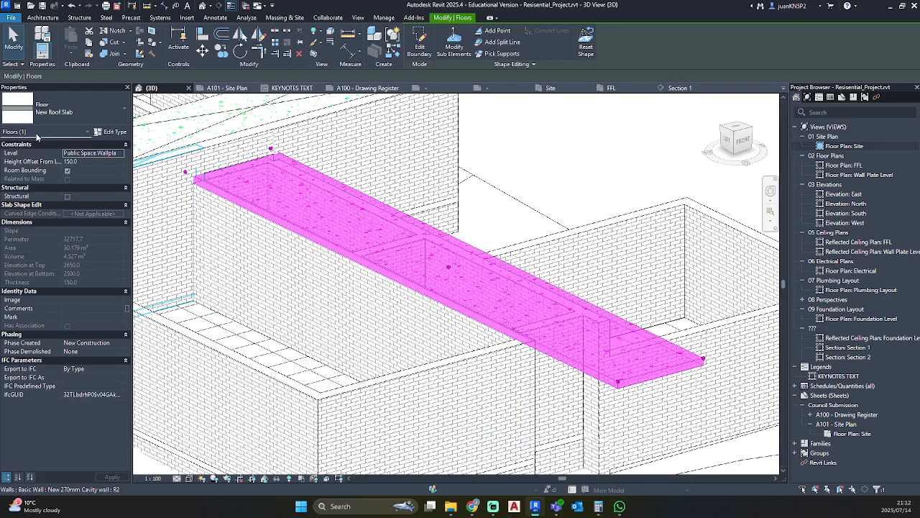
left_click(463, 44)
left_click(450, 265)
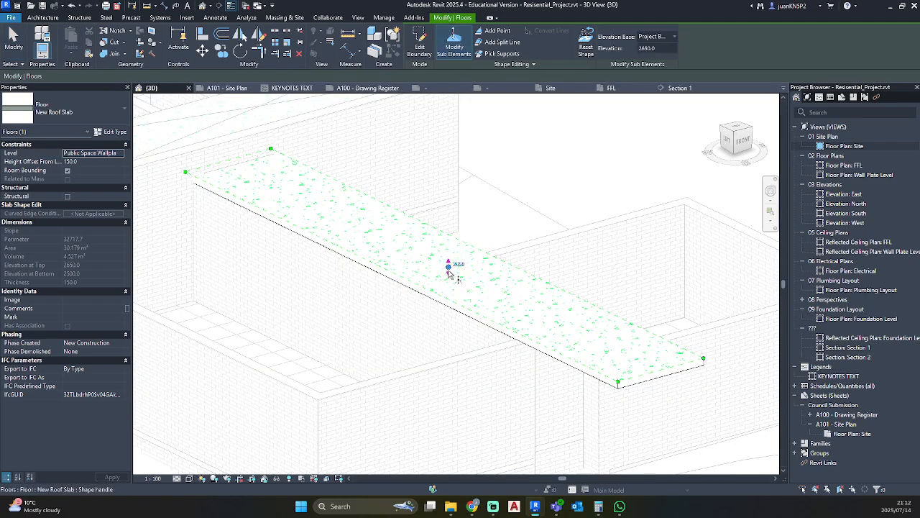
left_click(462, 271)
type("3")
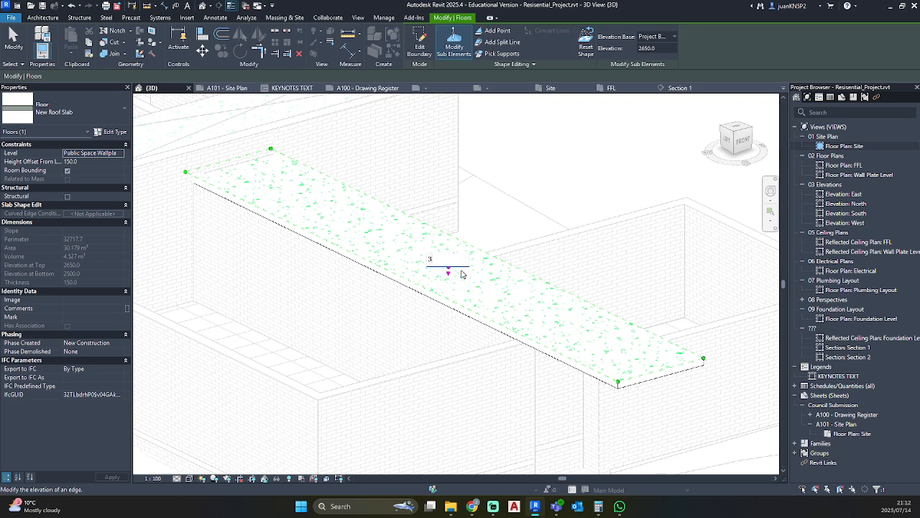
key("Escape")
scroll(458, 271, "down", 3)
key("Escape")
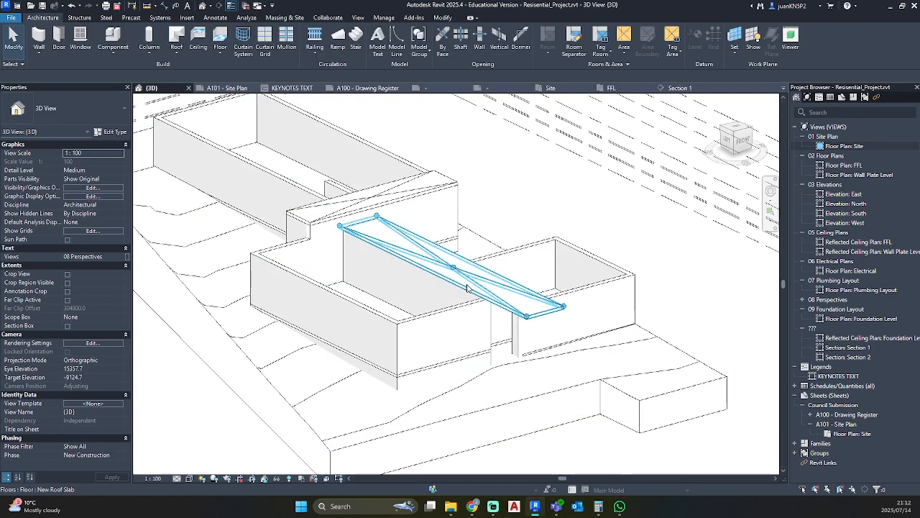
key("Escape")
In the Site floor plan, delete the two diagonal detail lines from the higher roof slab.
double_click(846, 146)
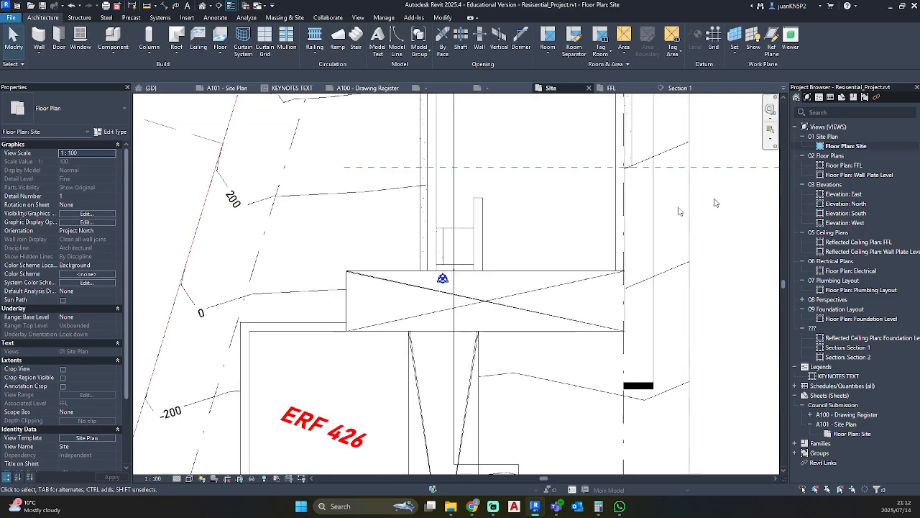
scroll(548, 363, "down", 2)
scroll(399, 208, "up", 5)
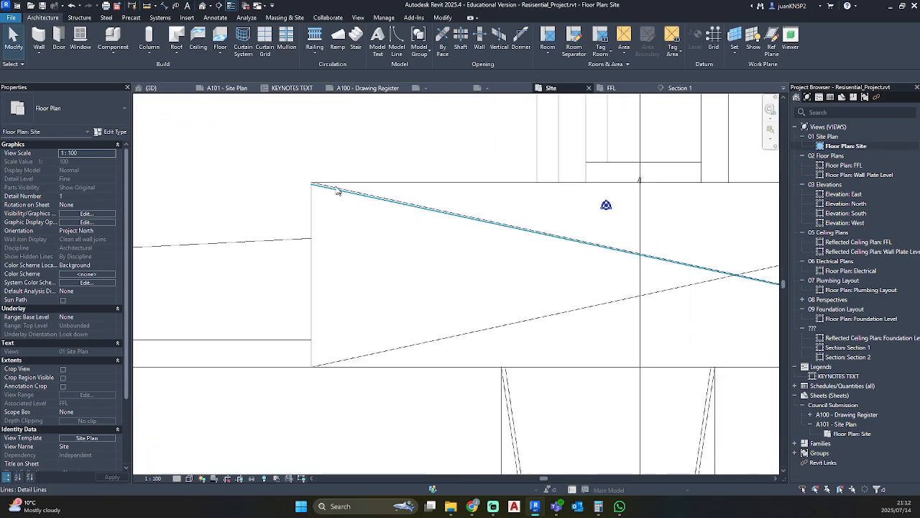
scroll(337, 191, "up", 1)
left_click(334, 193)
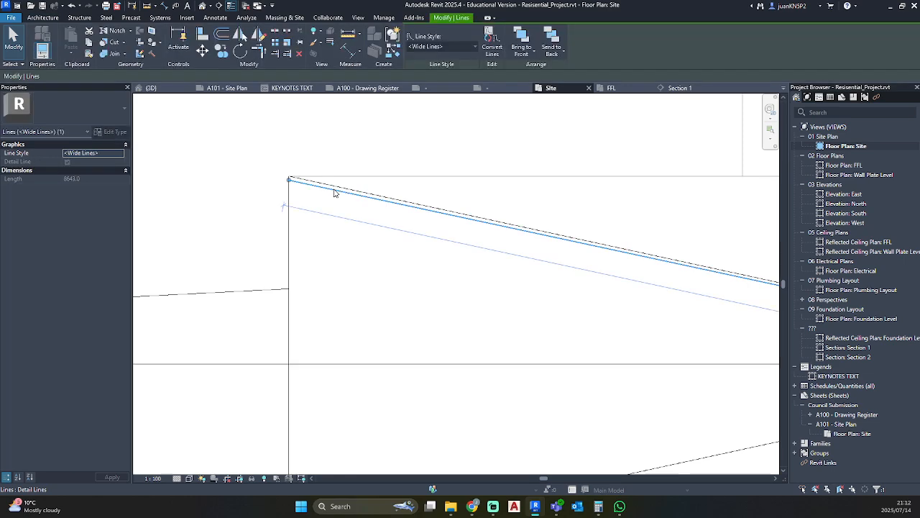
key("Delete")
scroll(474, 276, "down", 4)
middle_click_drag(531, 364, 446, 269)
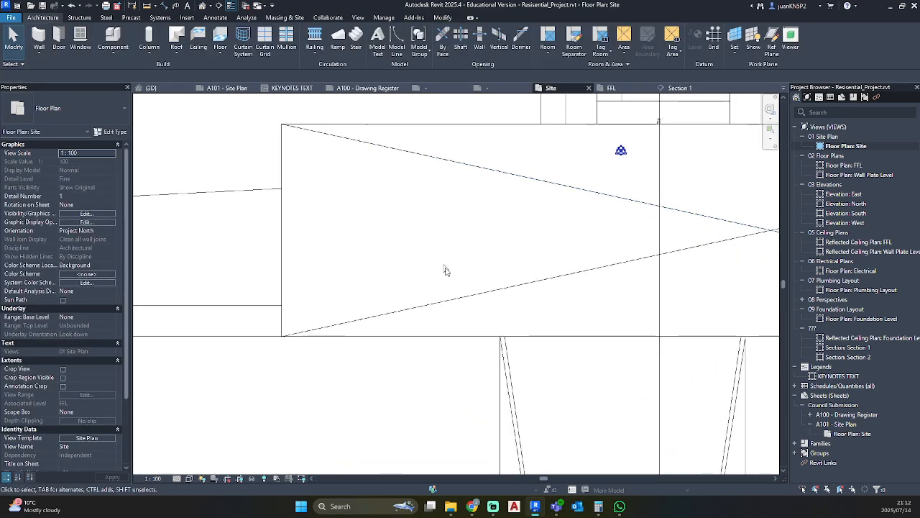
left_click(466, 301)
key("Delete")
scroll(466, 301, "down", 2)
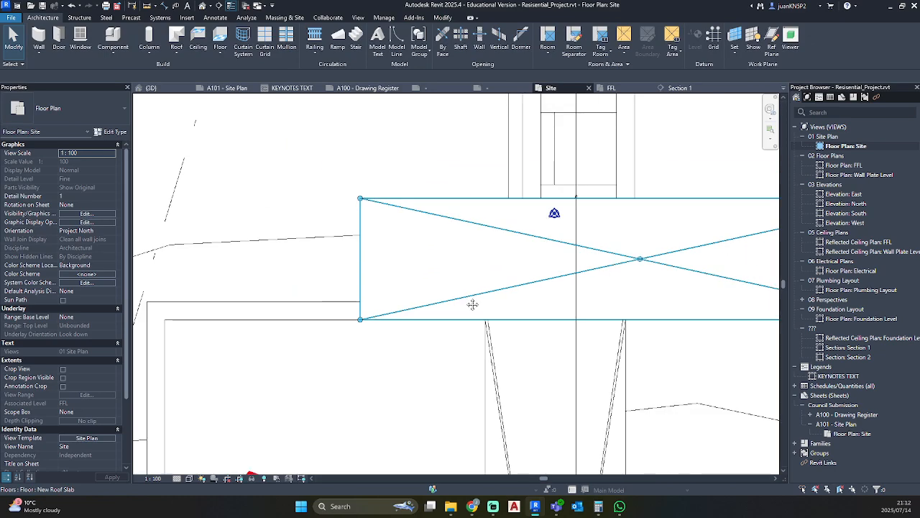
Delete the two diagonal detail lines from the long, lower roof slab in the Site plan.
middle_click_drag(478, 305, 271, 263)
scroll(640, 311, "down", 1)
scroll(639, 310, "down", 2)
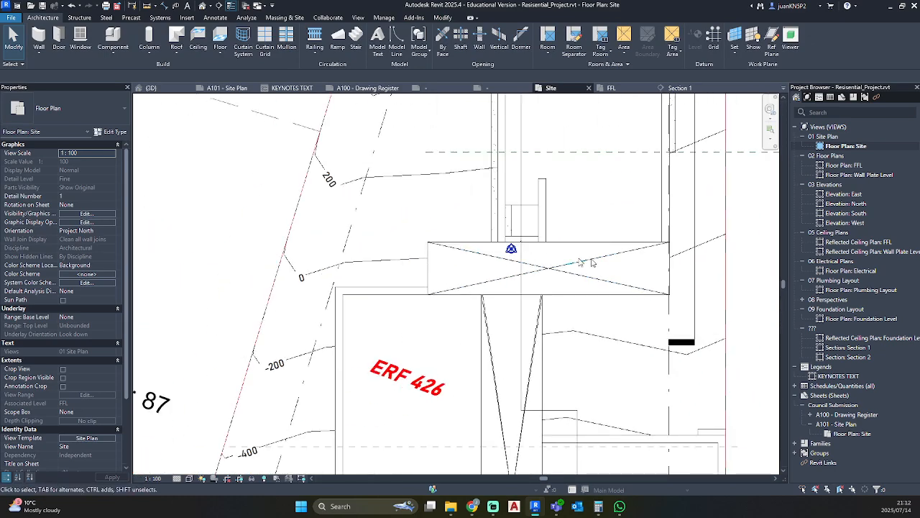
scroll(539, 316, "up", 3)
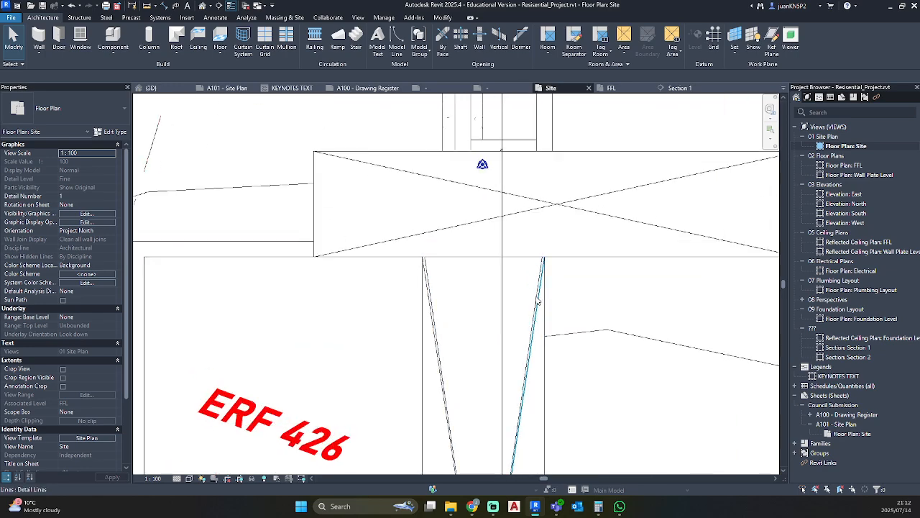
key("Delete")
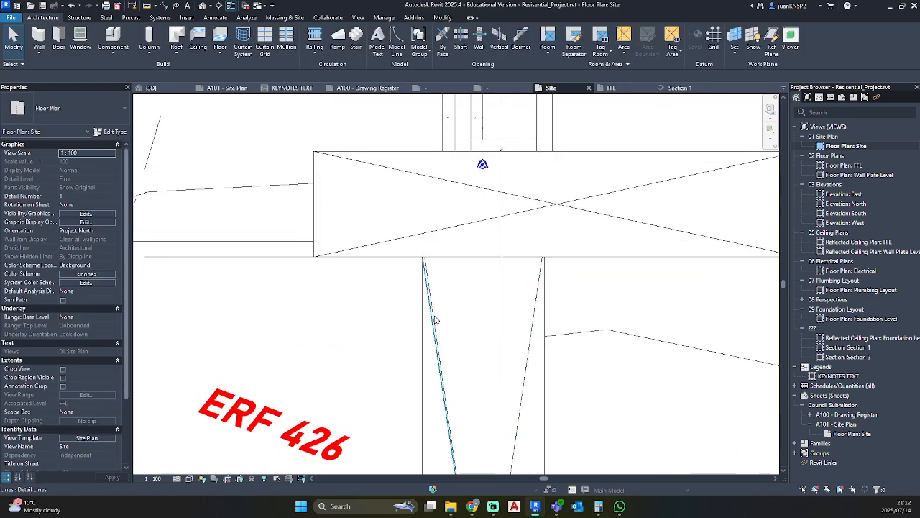
left_click(435, 320)
key("Delete")
scroll(444, 310, "down", 2)
middle_click_drag(450, 317, 433, 3)
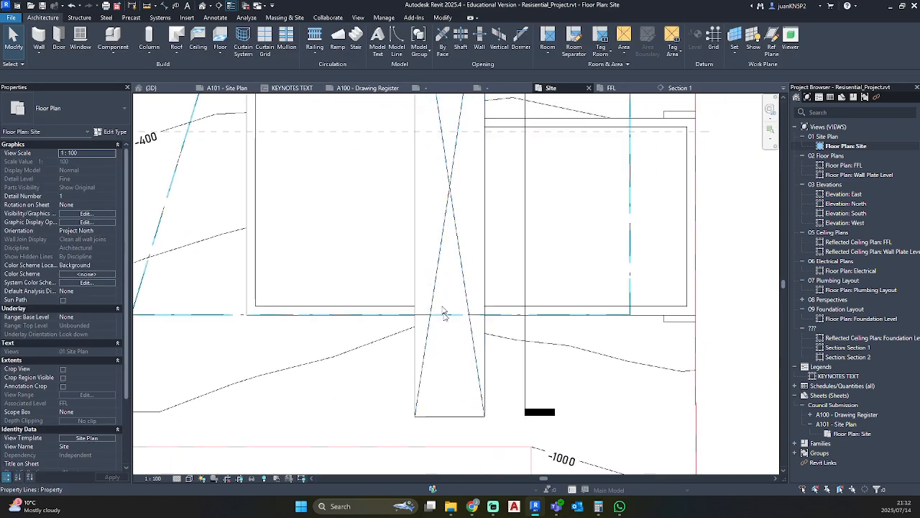
scroll(460, 258, "down", 2)
middle_click_drag(460, 258, 478, 312)
scroll(576, 264, "down", 3)
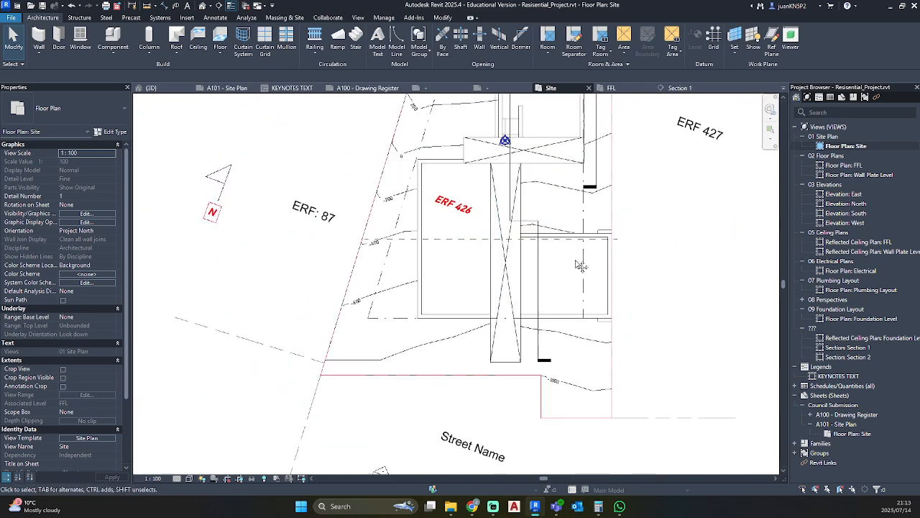
left_click(527, 218)
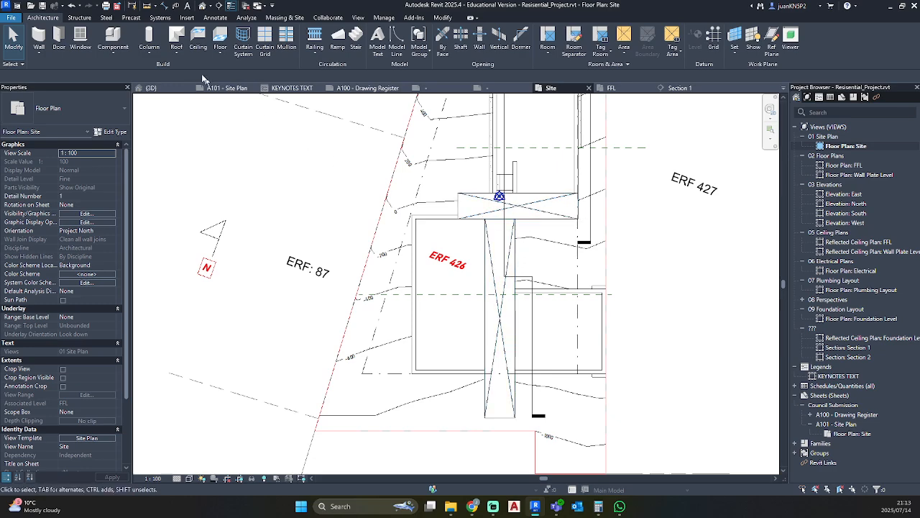
Start a Spot Slope annotation and duplicate its Slope type under the name Slope Degrees.
left_click(215, 18)
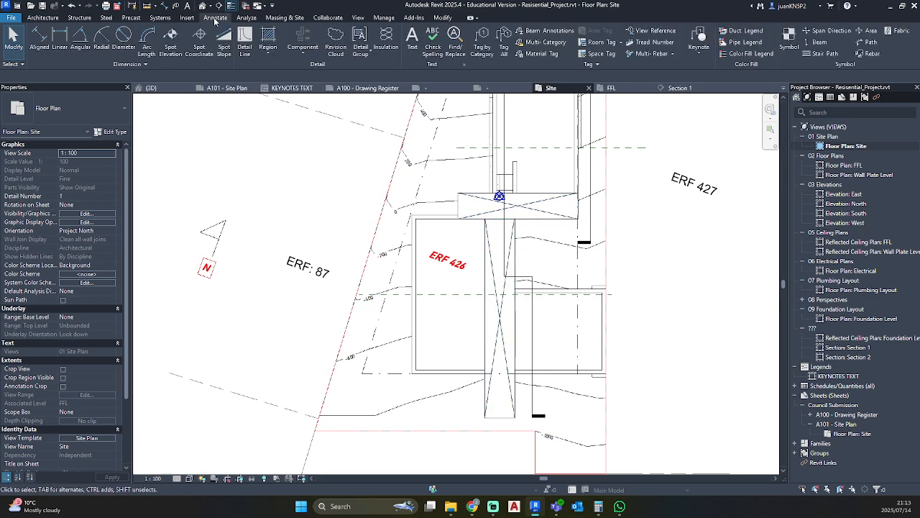
left_click(223, 41)
left_click(74, 109)
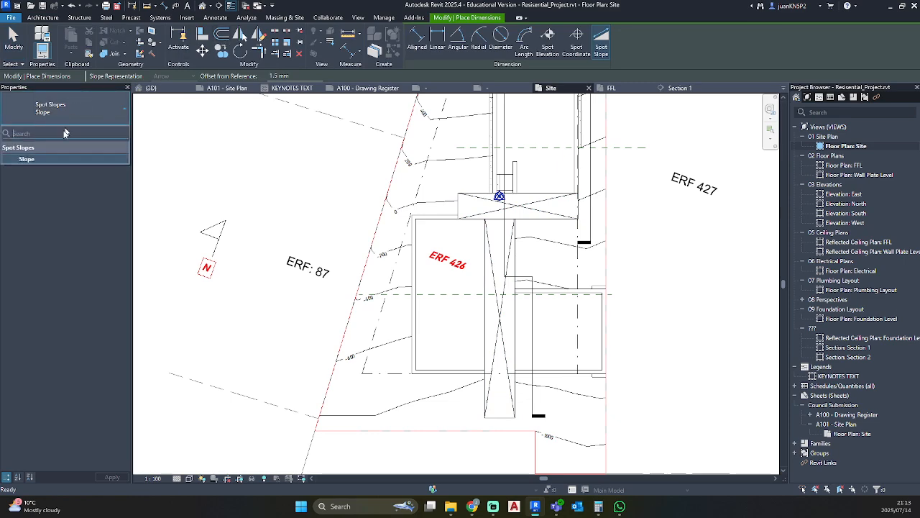
left_click(70, 113)
scroll(538, 249, "up", 3)
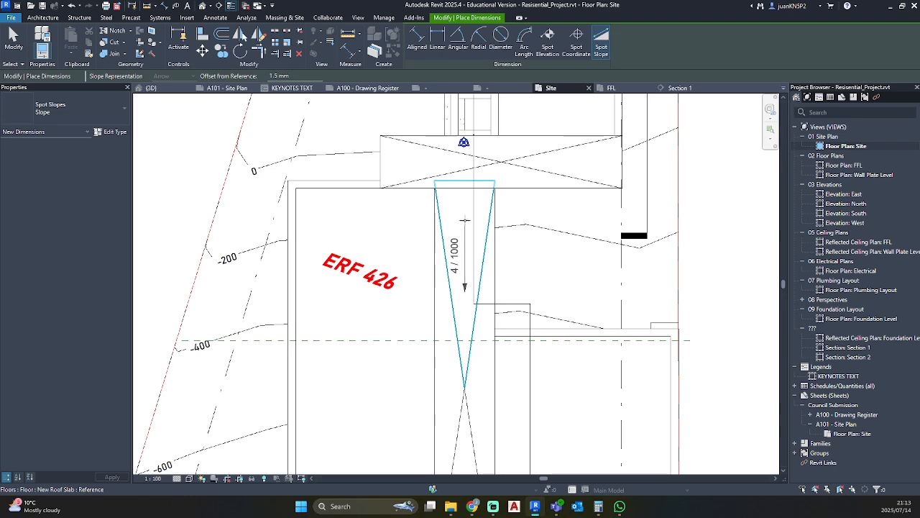
left_click(101, 133)
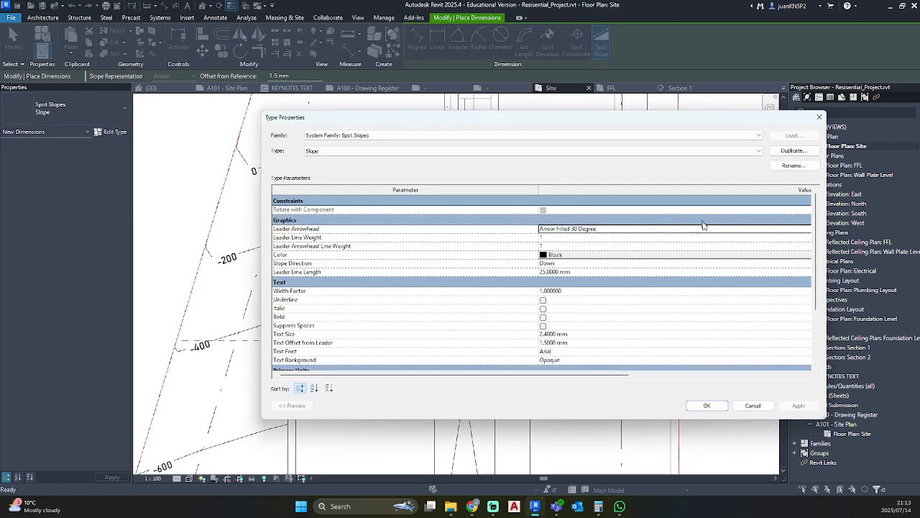
left_click(800, 152)
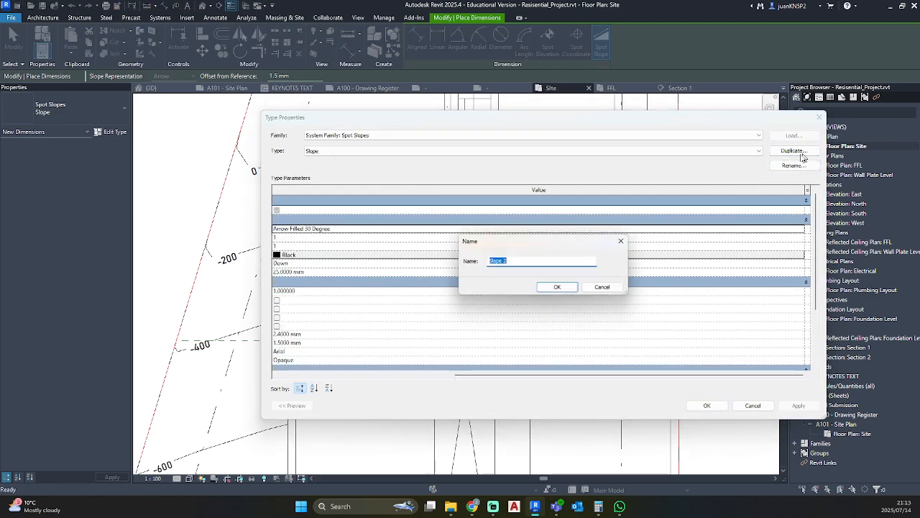
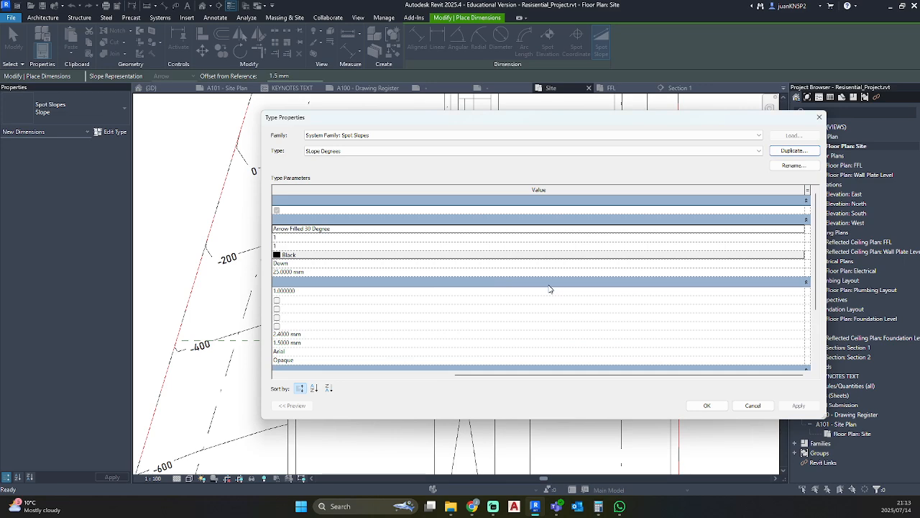
Set the Slope Degrees type's primary units format to Degrees with 0 decimal places and the ° unit symbol.
left_click_drag(564, 374, 380, 355)
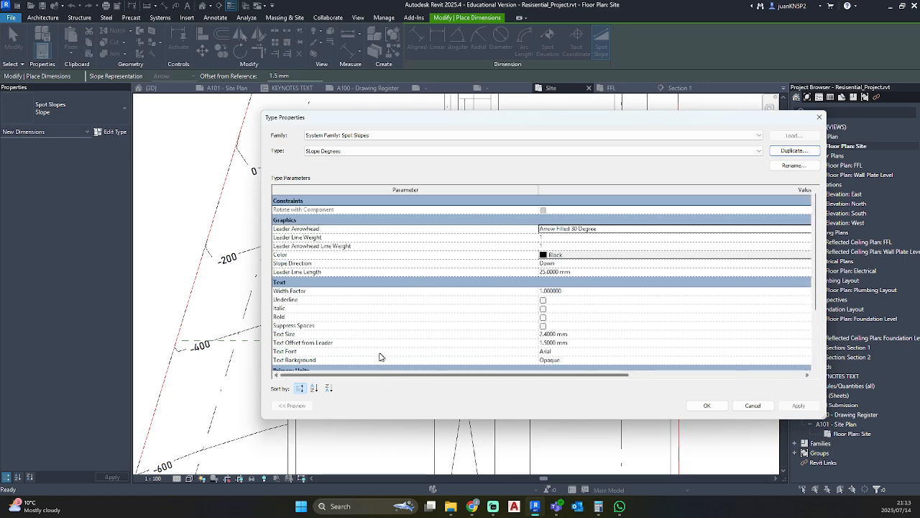
scroll(561, 287, "down", 3)
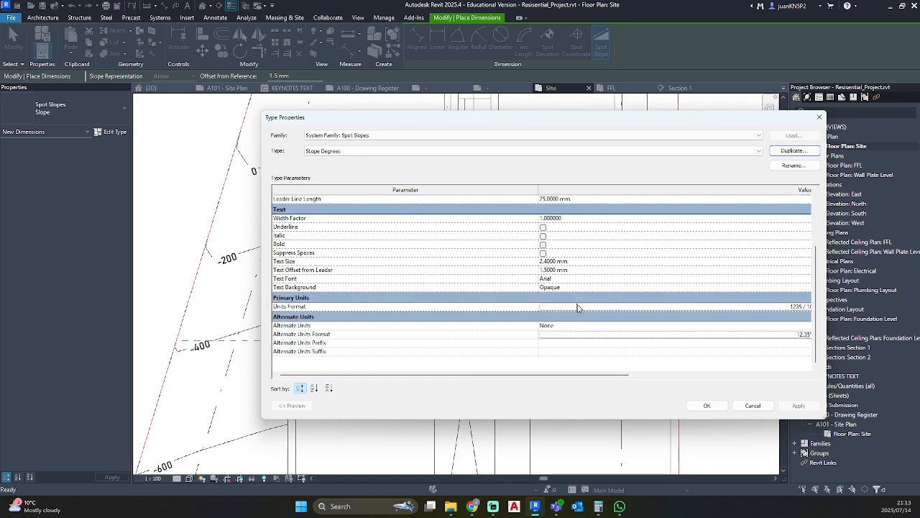
left_click(669, 311)
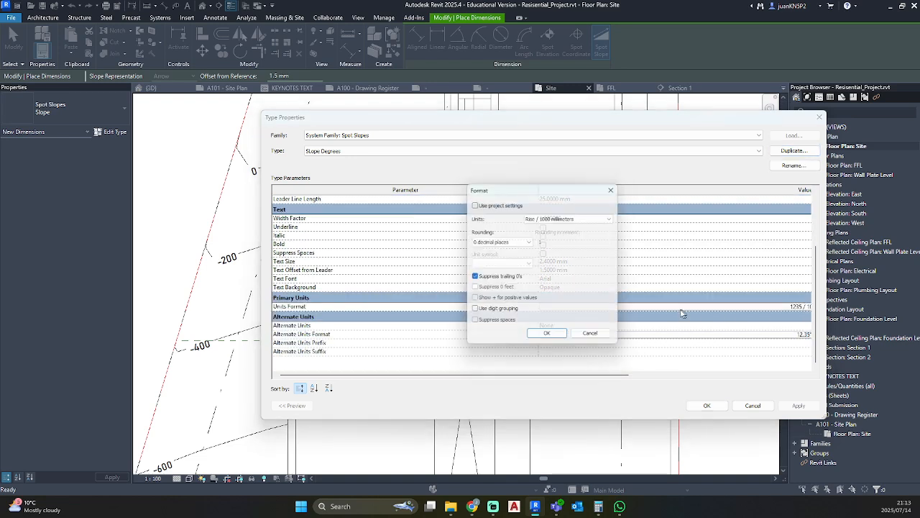
left_click(545, 218)
left_click(545, 295)
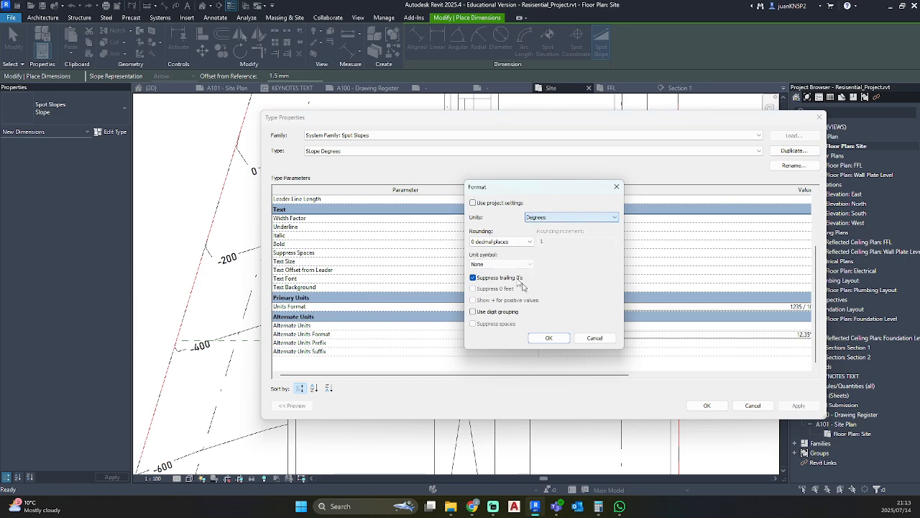
left_click(502, 242)
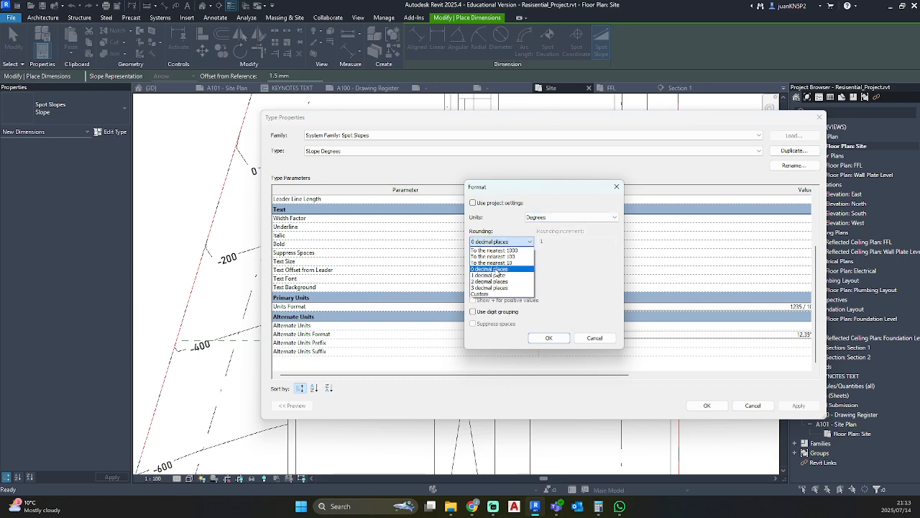
left_click(495, 270)
left_click(509, 264)
left_click(502, 288)
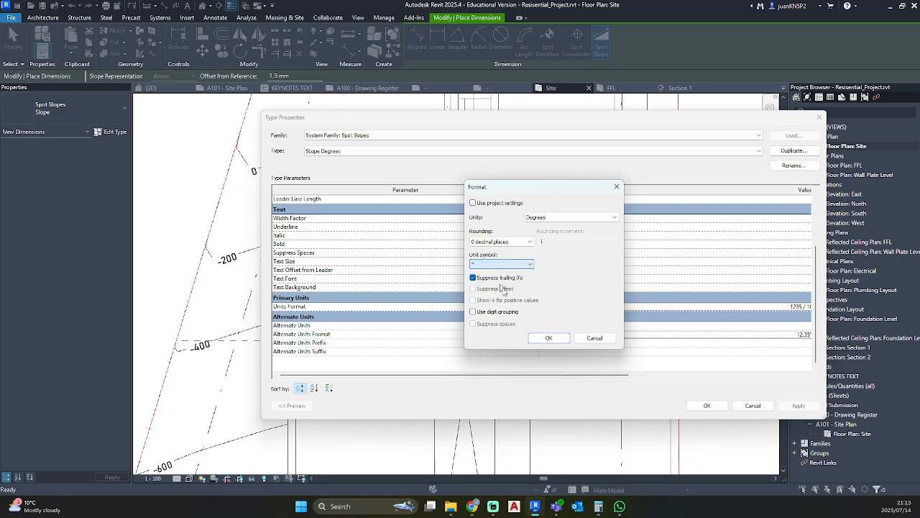
left_click(548, 338)
left_click(702, 404)
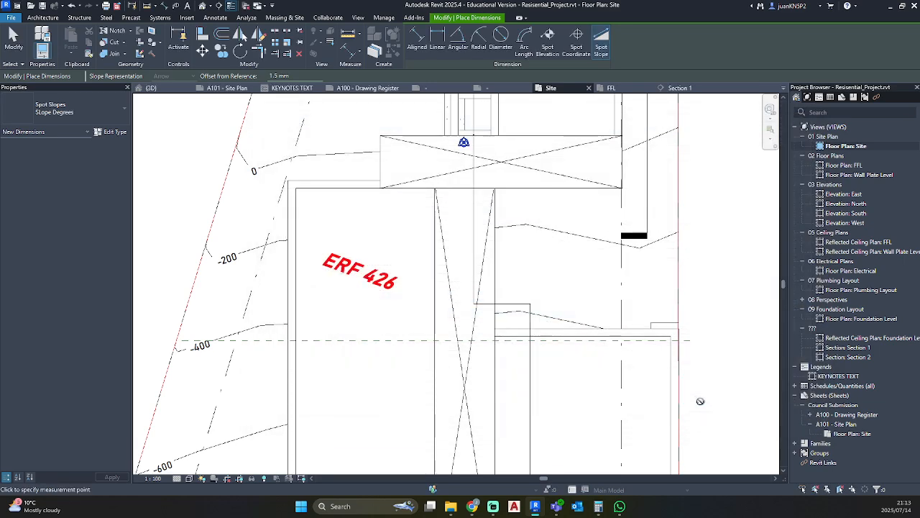
Preview the spot slope in degrees on the lower roof slab without placing it.
scroll(429, 236, "up", 4)
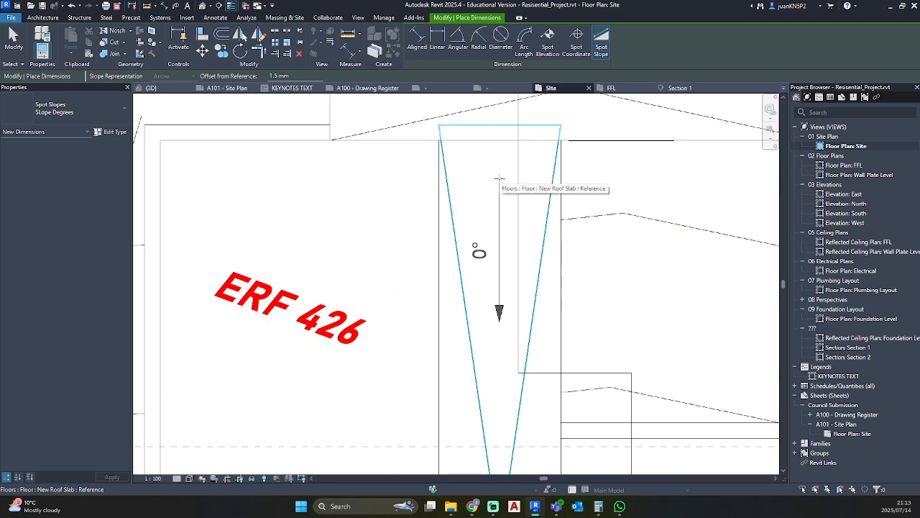
key("Escape")
key("Escape")
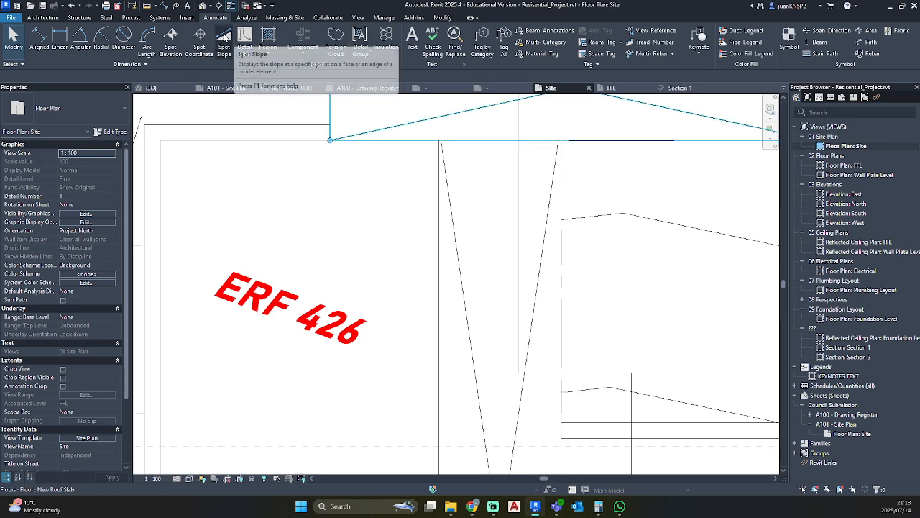
Set the Slope Degrees spot slope type's primary units rounding to 3 decimal places.
left_click(224, 39)
left_click(110, 132)
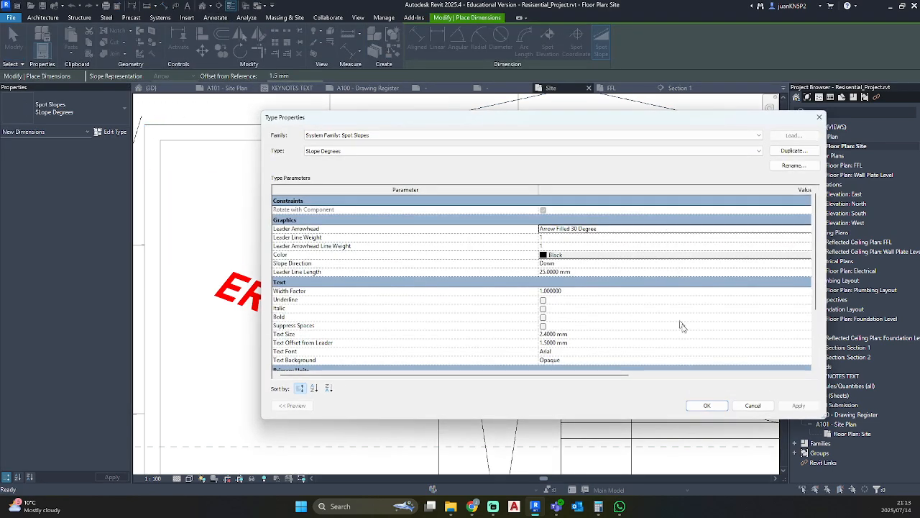
scroll(709, 309, "down", 5)
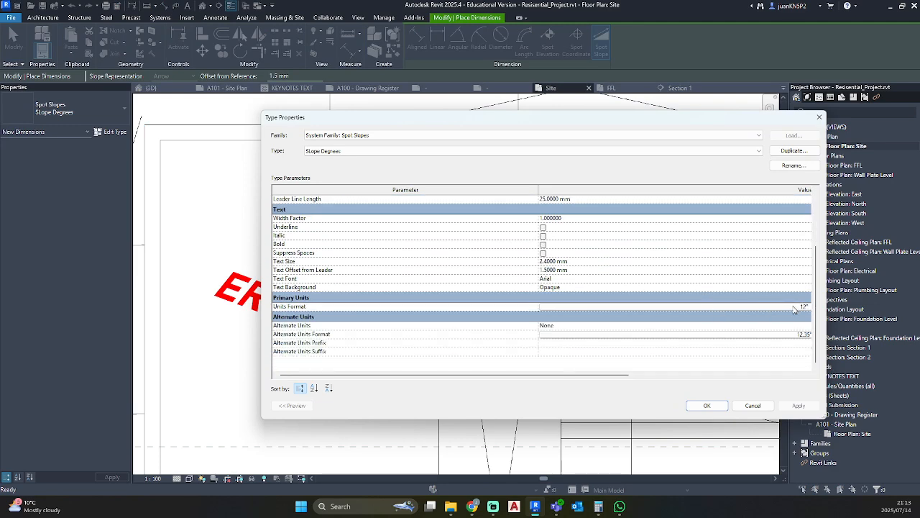
left_click(797, 307)
left_click(509, 242)
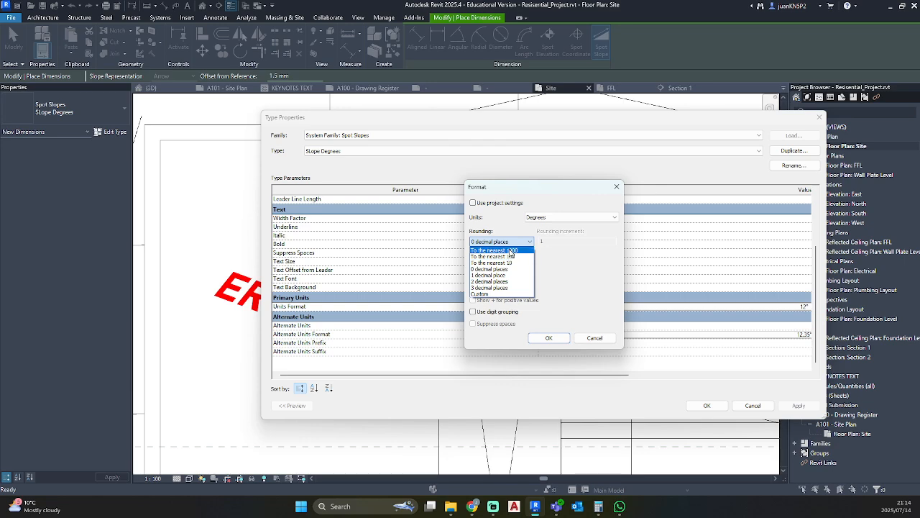
left_click(505, 288)
left_click(548, 338)
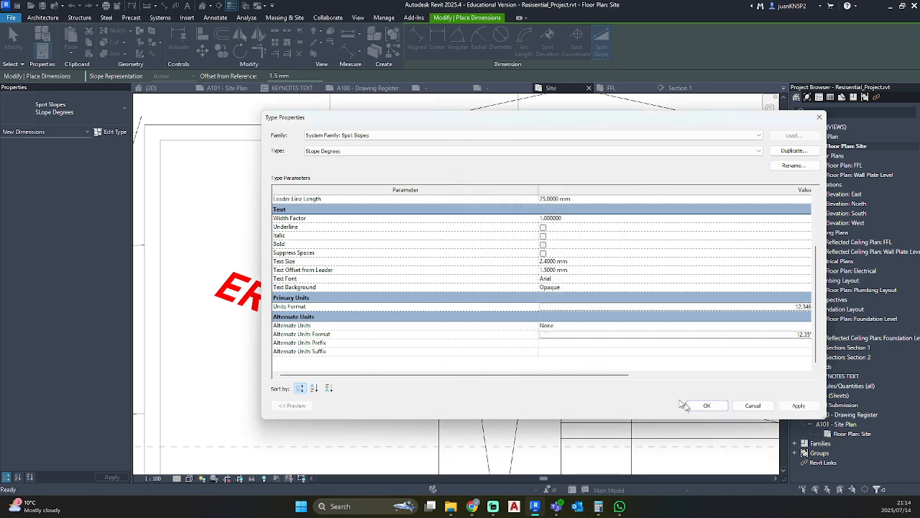
left_click(707, 407)
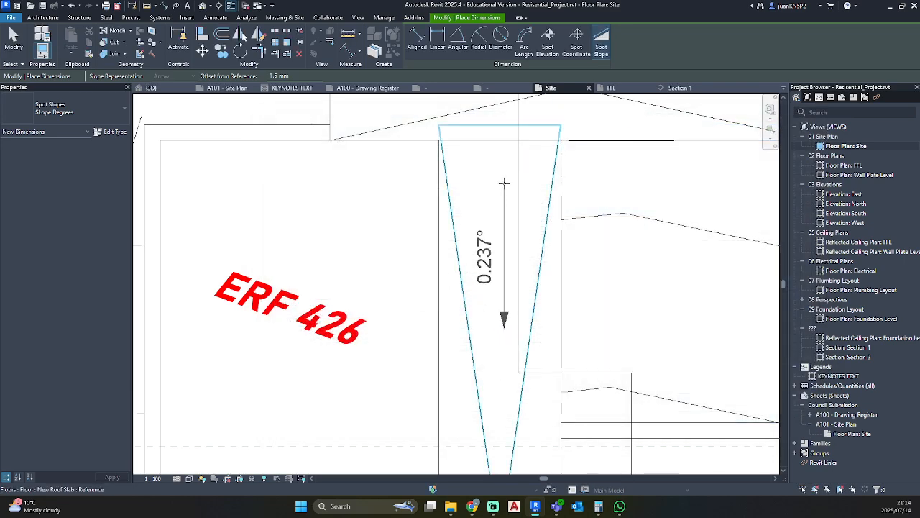
Place spot slopes on all four triangular faces of the long, lower roof slab in the Site plan.
left_click(504, 319)
scroll(504, 302, "down", 3)
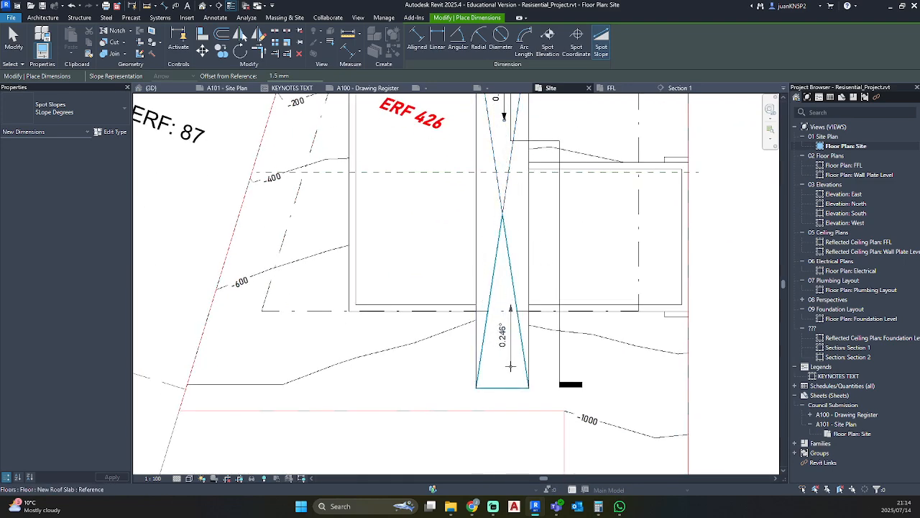
scroll(545, 283, "up", 5)
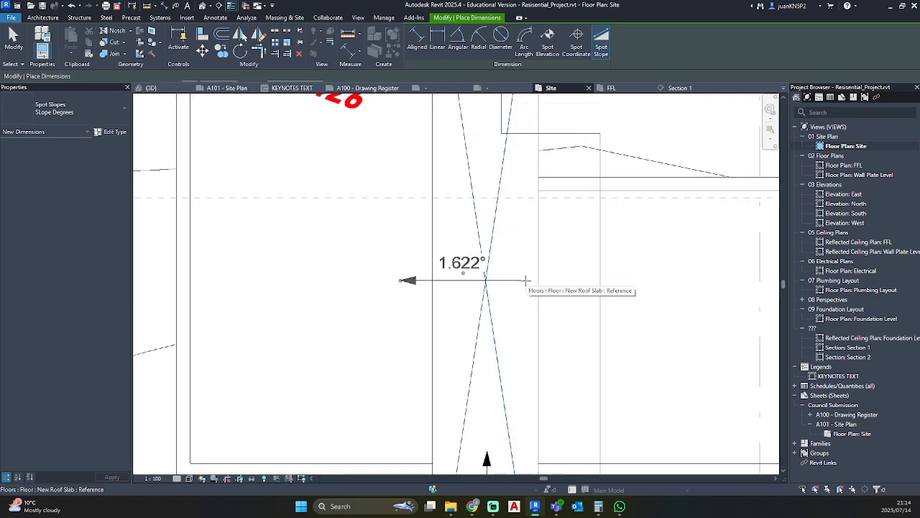
left_click(462, 280)
left_click(444, 297)
key("Escape")
key("Escape")
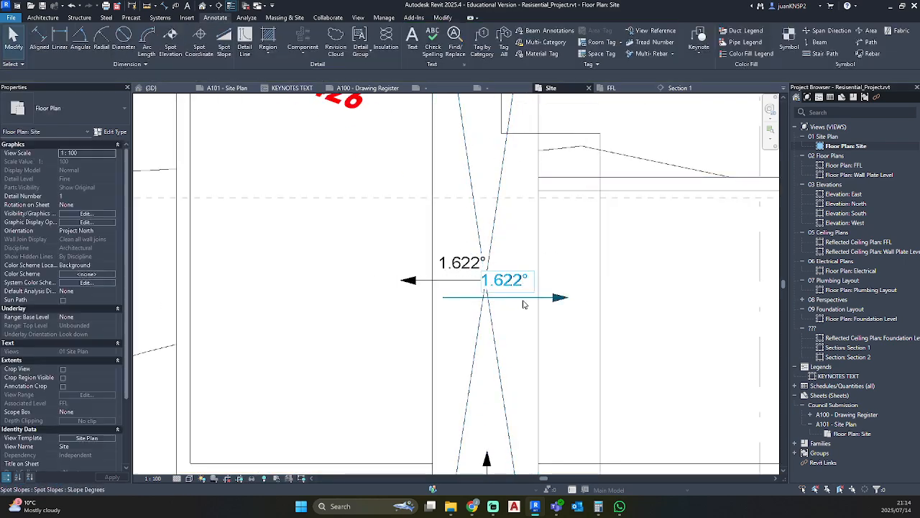
Shorten the leaders of the lower slab's two sideways spot slopes so the arrows face each other within the slab.
left_click(524, 299)
left_click_drag(568, 302, 476, 297)
left_click_drag(407, 281, 412, 282)
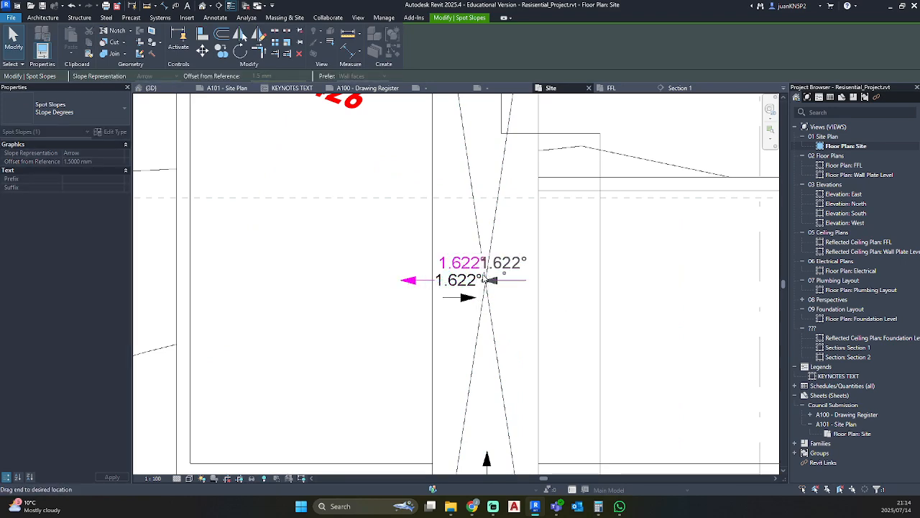
left_click_drag(502, 280, 529, 287)
scroll(513, 276, "up", 3)
left_click_drag(400, 314, 402, 289)
scroll(411, 265, "down", 7)
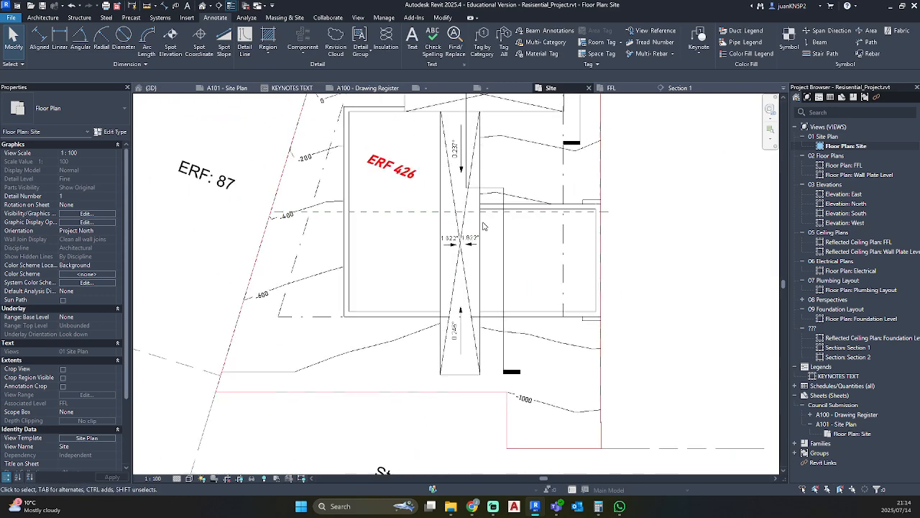
scroll(504, 259, "down", 2)
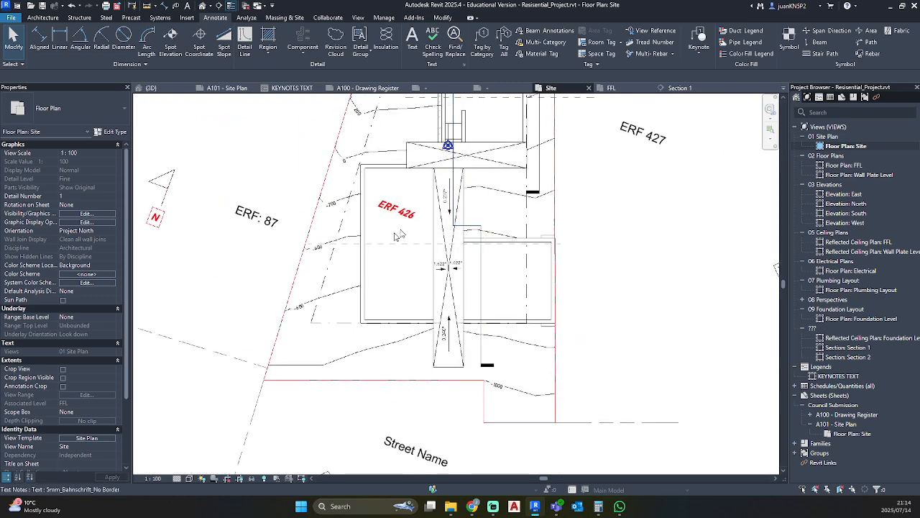
Create similar spot slopes on the two end faces and the upper long face of the horizontal roof slab.
scroll(450, 198, "up", 3)
left_click(450, 198)
key("c")
key("s")
middle_click_drag(529, 158, 520, 302)
scroll(519, 295, "up", 2)
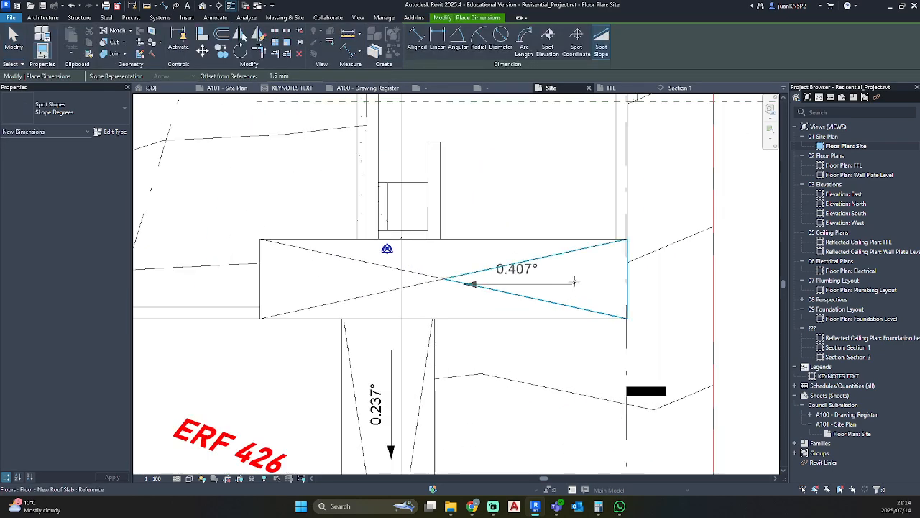
left_click(615, 279)
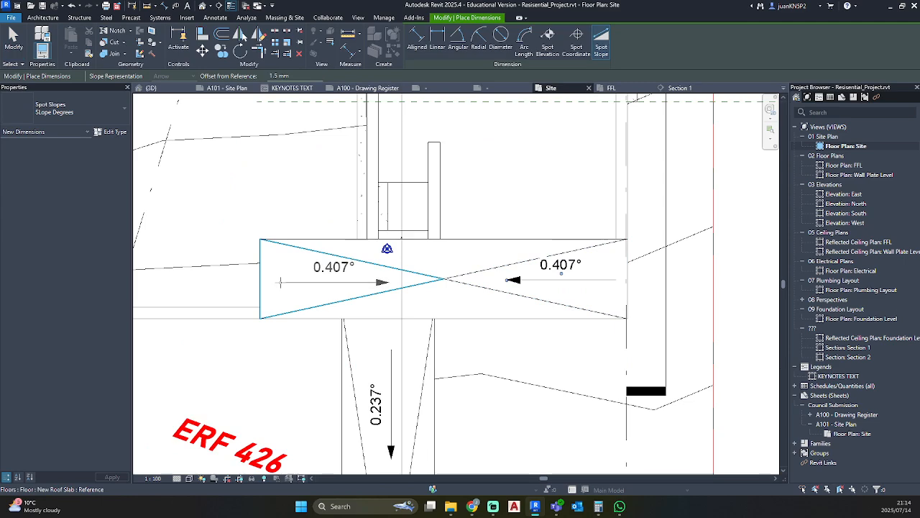
left_click(274, 281)
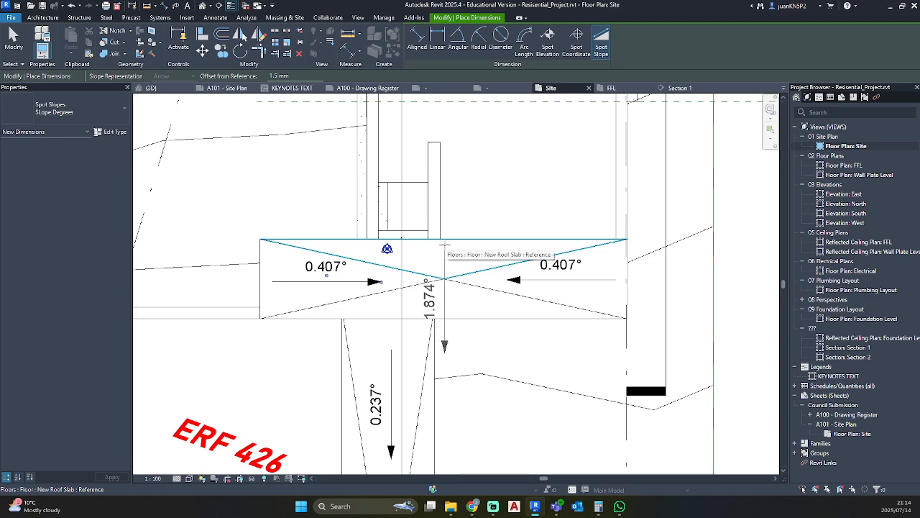
left_click(444, 262)
key("Escape")
Shorten the leader of the horizontal slab's downward spot slope so its arrow ends above the centre point.
left_click(447, 309)
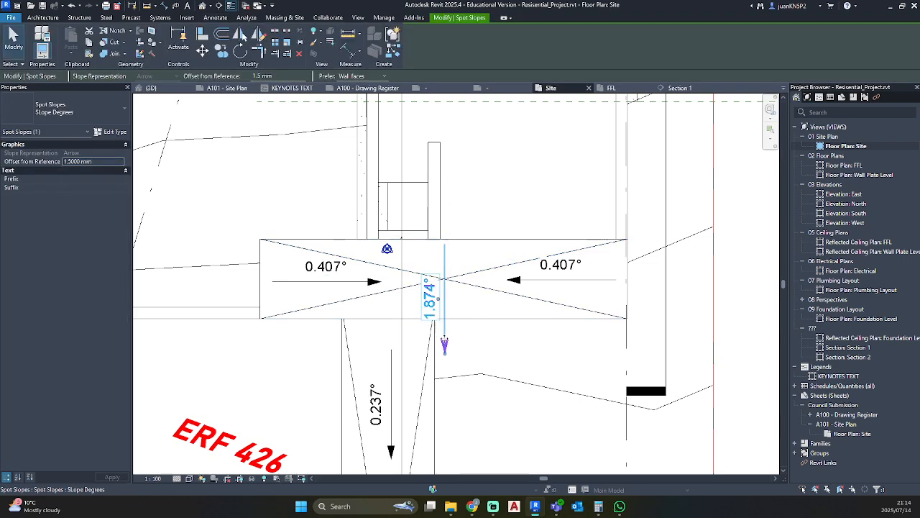
left_click_drag(445, 351, 448, 340)
left_click_drag(445, 280, 444, 279)
left_click(444, 300)
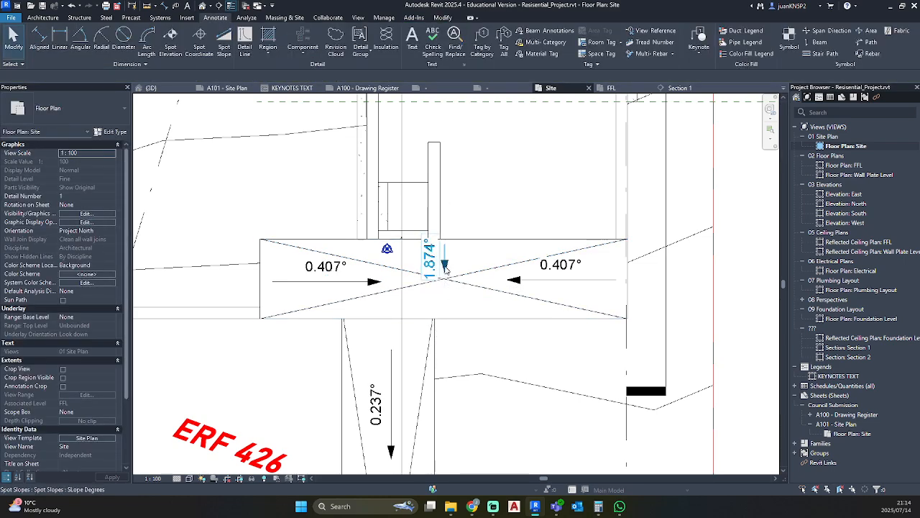
Add a similar spot slope on the horizontal slab's lower long face and shorten its leader to end below the centre point.
left_click(445, 264)
key("c")
key("s")
scroll(439, 305, "up", 3)
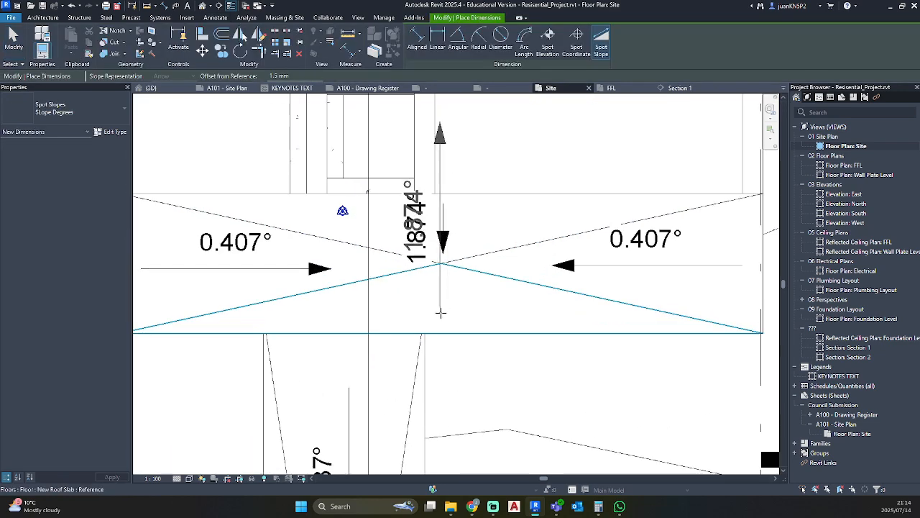
key("Escape")
key("Escape")
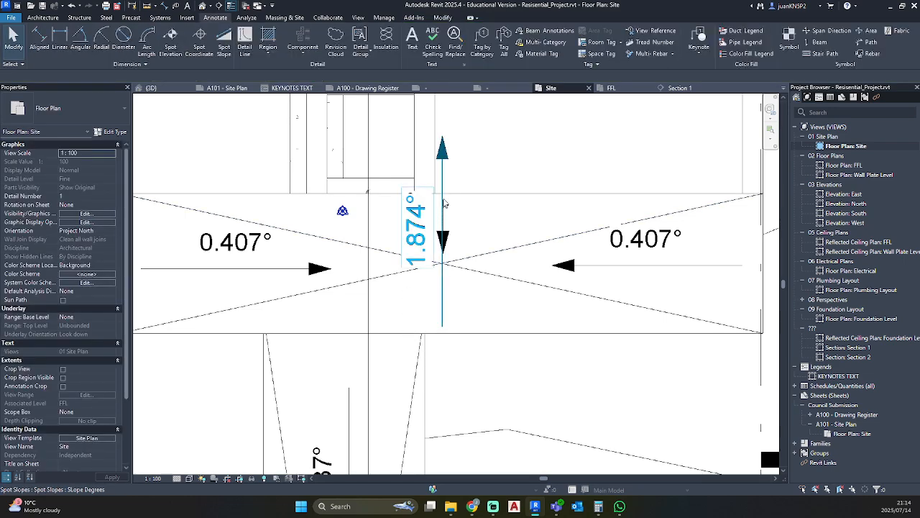
left_click(442, 175)
left_click_drag(442, 136, 446, 277)
key("Escape")
scroll(501, 306, "down", 8)
middle_click_drag(509, 316, 502, 288)
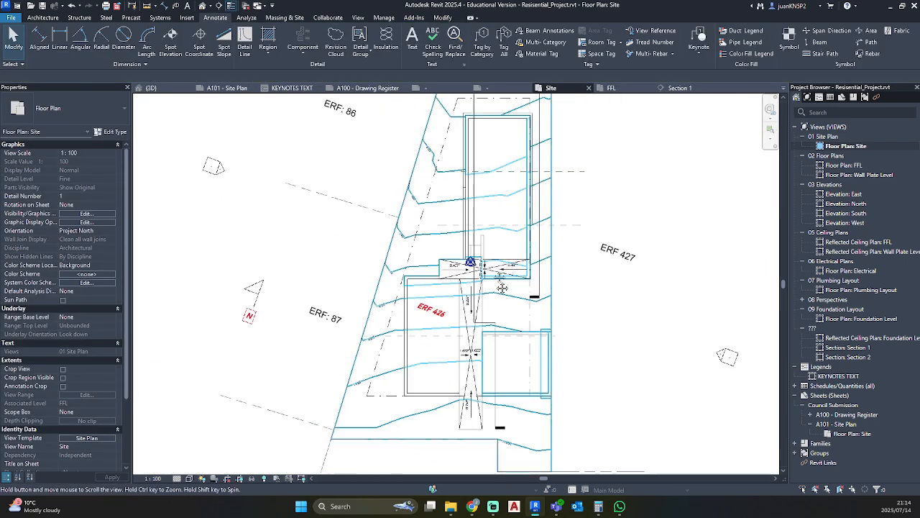
scroll(502, 288, "up", 4)
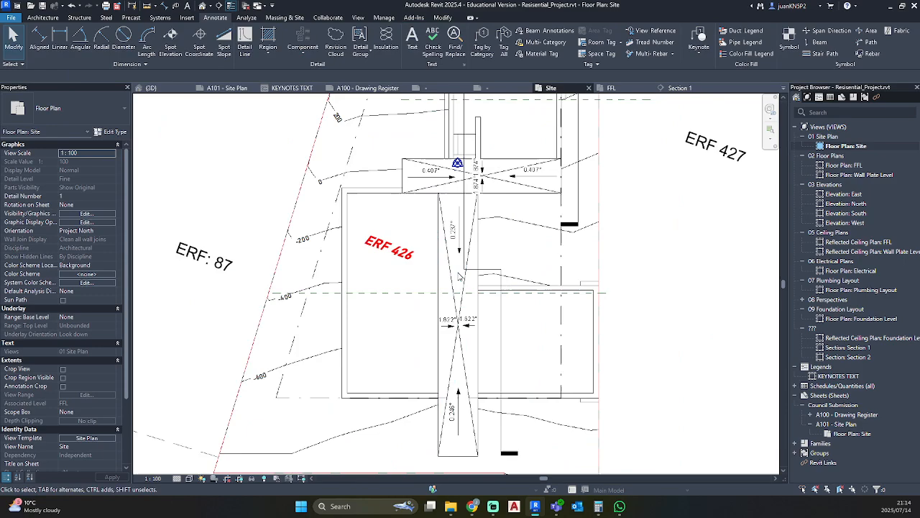
Examine the sloped roof slabs and the house floor beneath them in the 3D view.
left_click(202, 6)
middle_click_drag(657, 302, 687, 358, "shift")
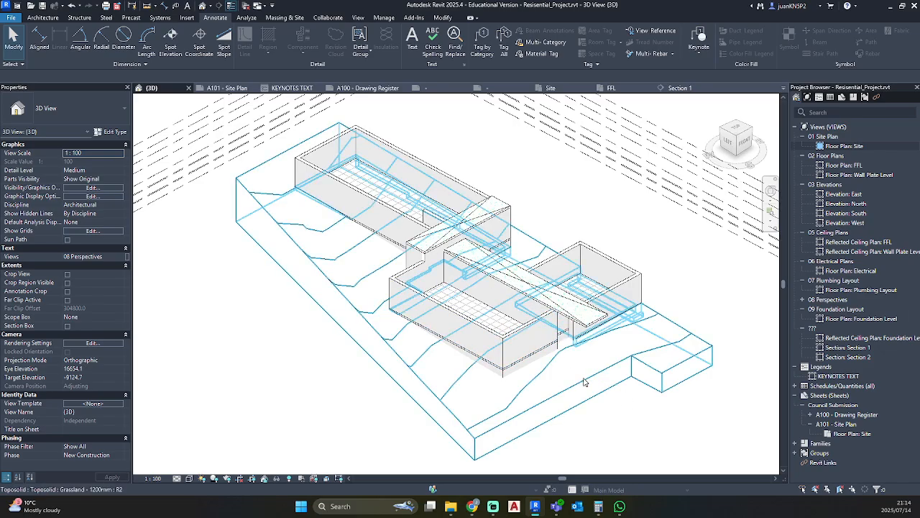
scroll(436, 257, "up", 4)
middle_click_drag(436, 257, 499, 297, "shift")
left_click(499, 296)
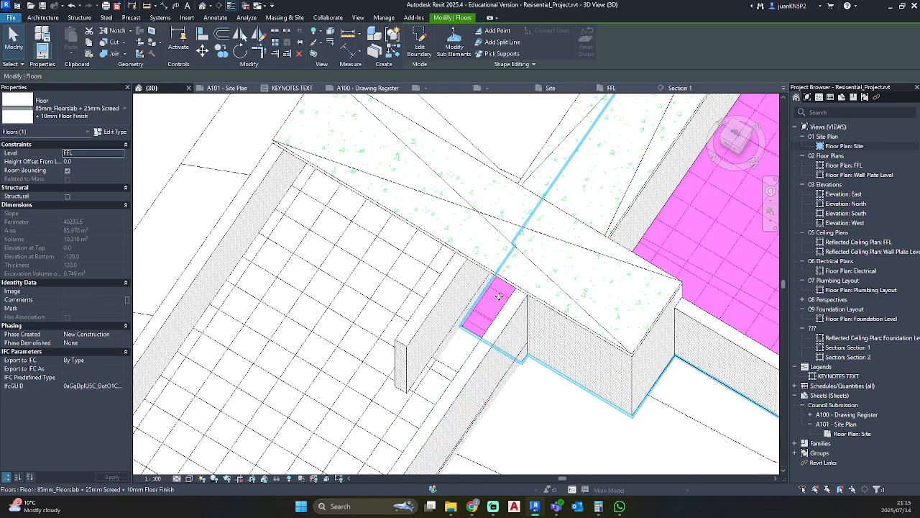
Open the FFL floor plan at the four numbered steps above the passage, ready to start a Stair.
double_click(853, 166)
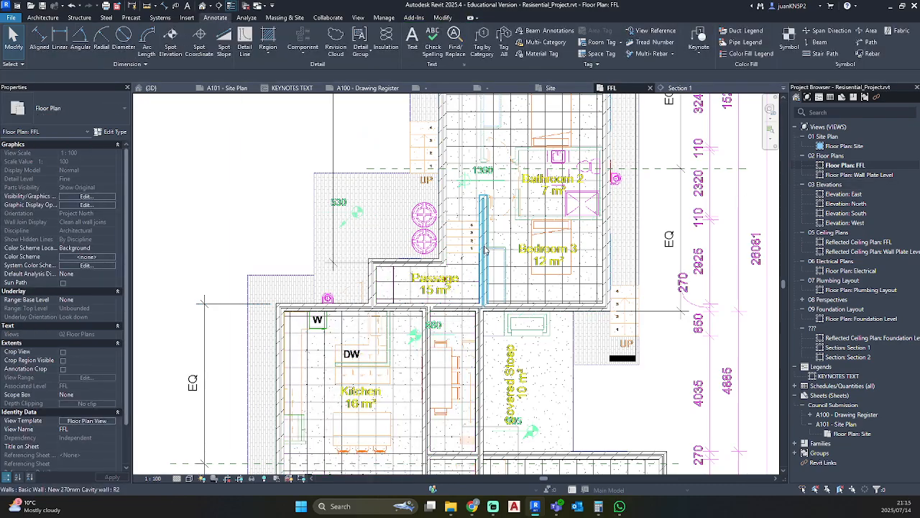
scroll(485, 249, "up", 8)
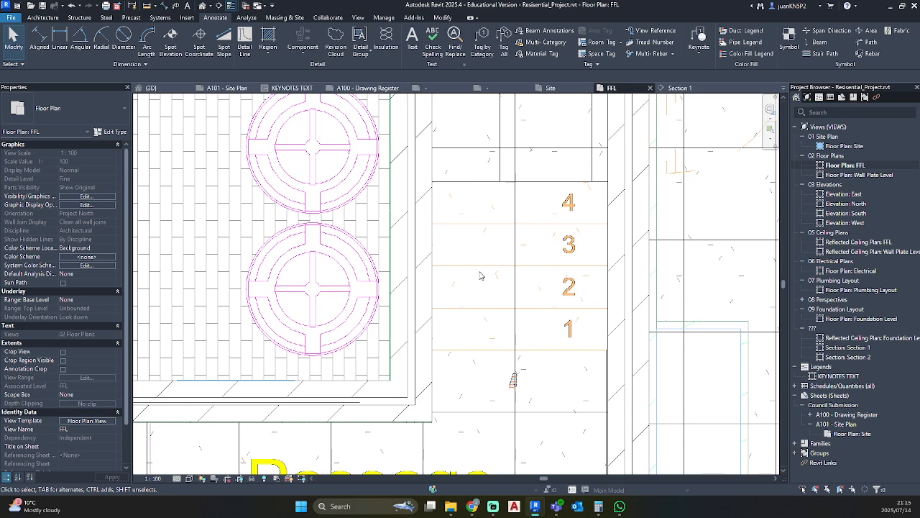
left_click(49, 19)
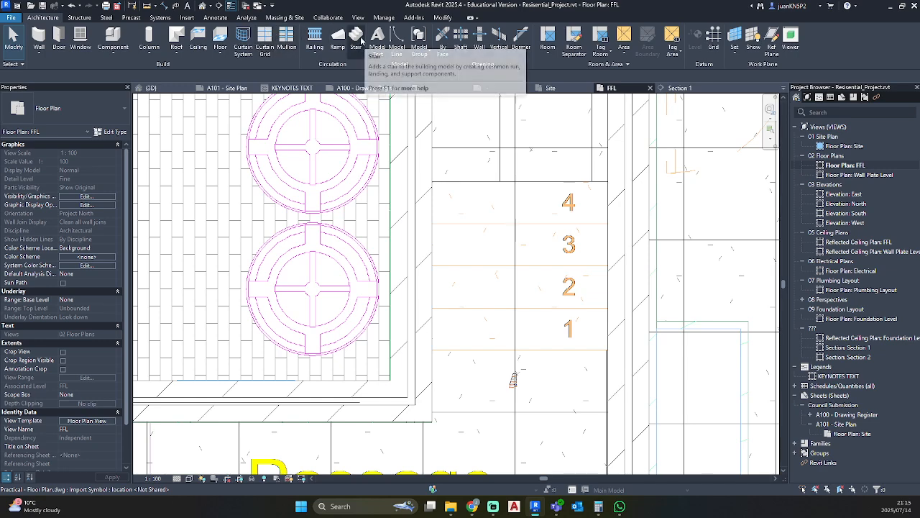
Start a new stair and set its type to Cast-In-Place Monolithic Stair.
left_click(357, 37)
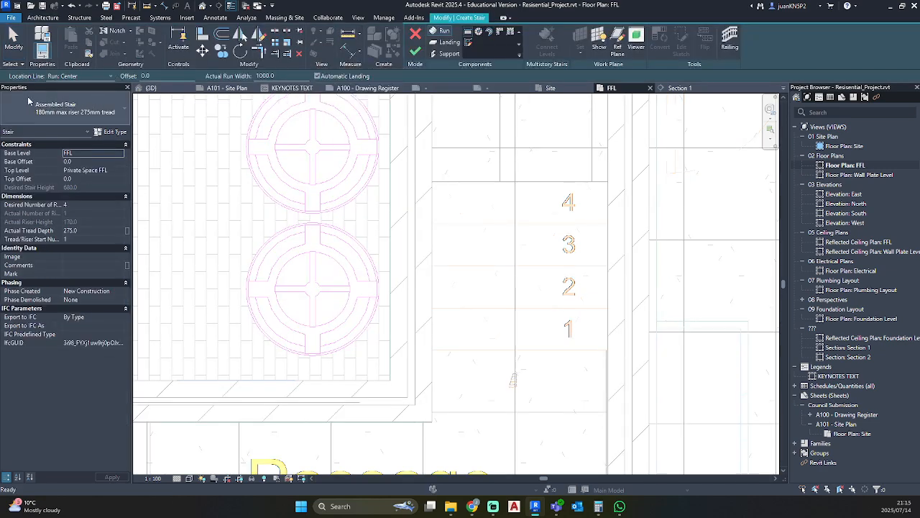
left_click(67, 113)
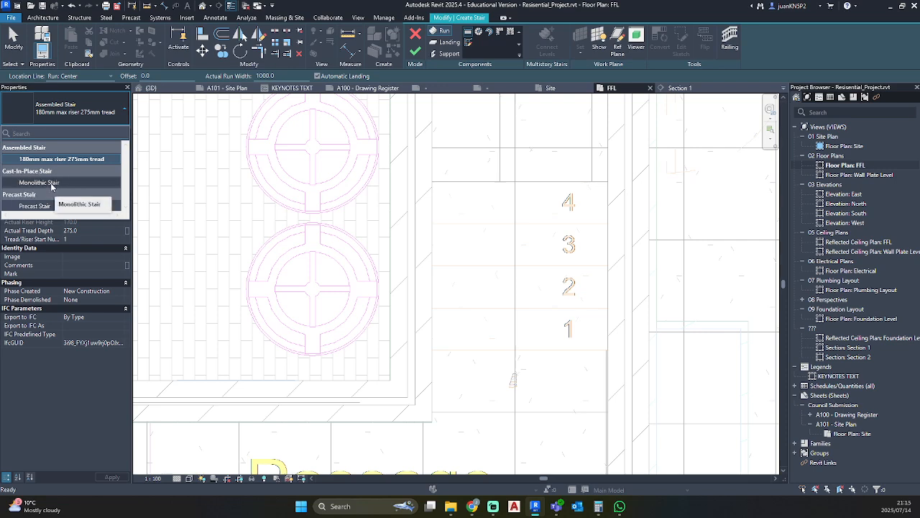
left_click(51, 184)
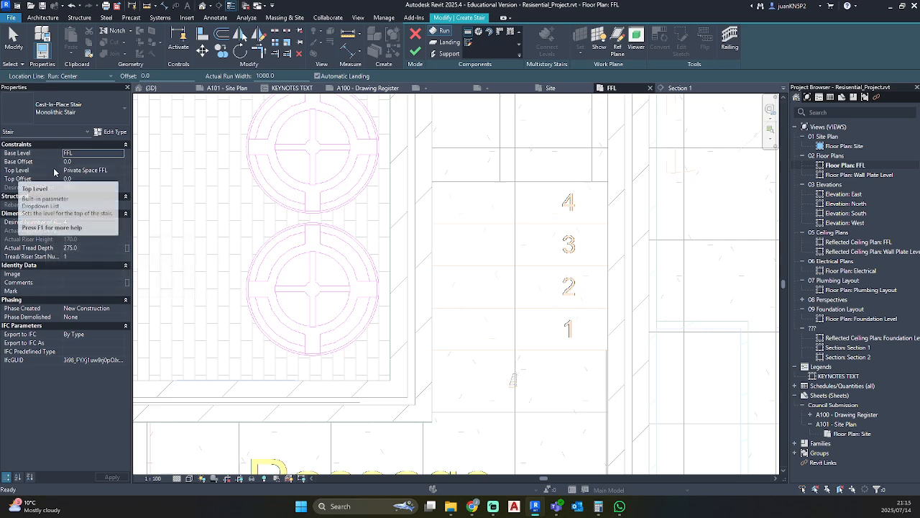
Try Garage FFL as the stair's base level and set it back to FFL.
left_click(121, 154)
scroll(80, 175, "up", 1)
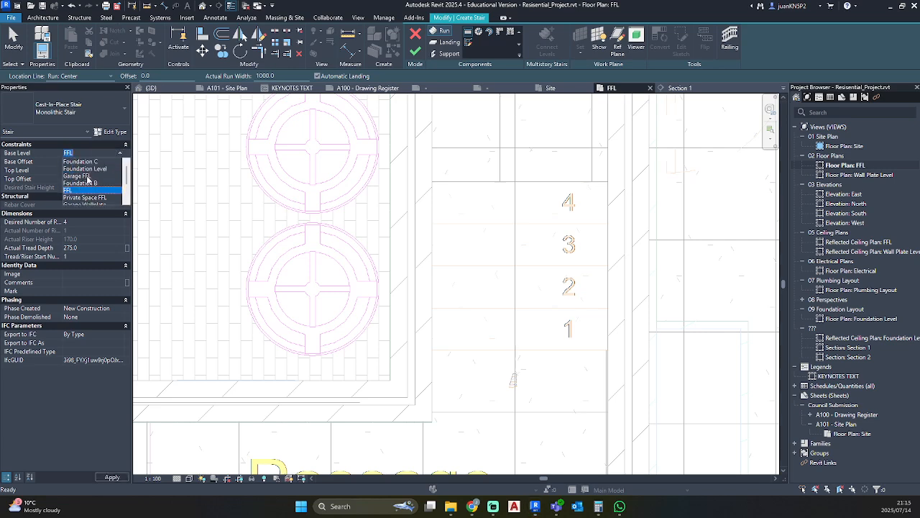
left_click(86, 176)
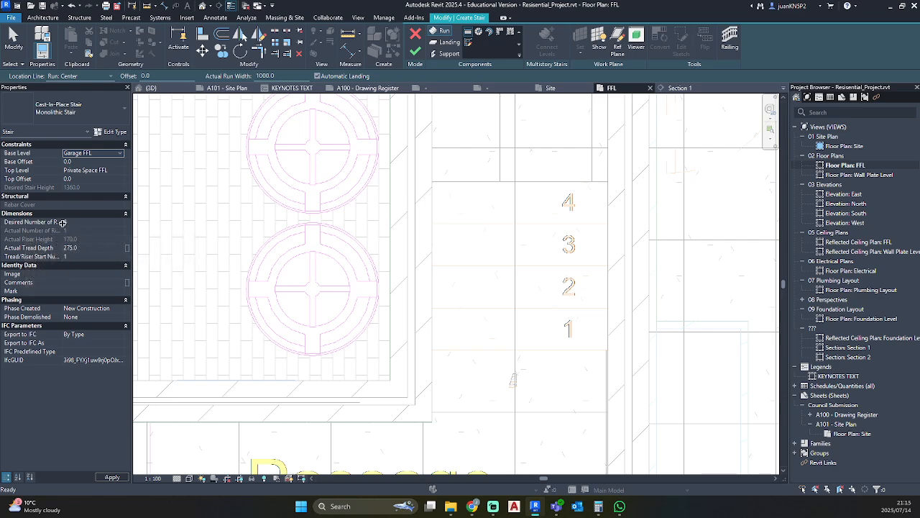
left_click(118, 155)
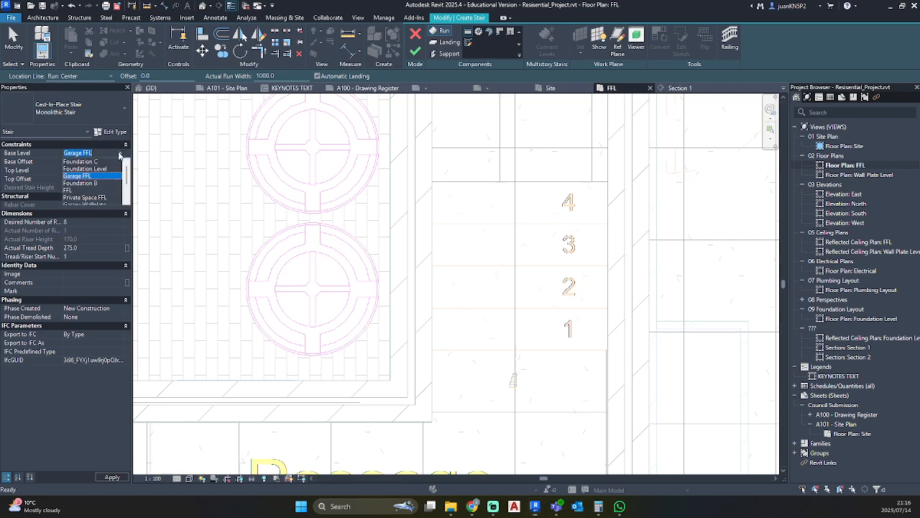
left_click(84, 191)
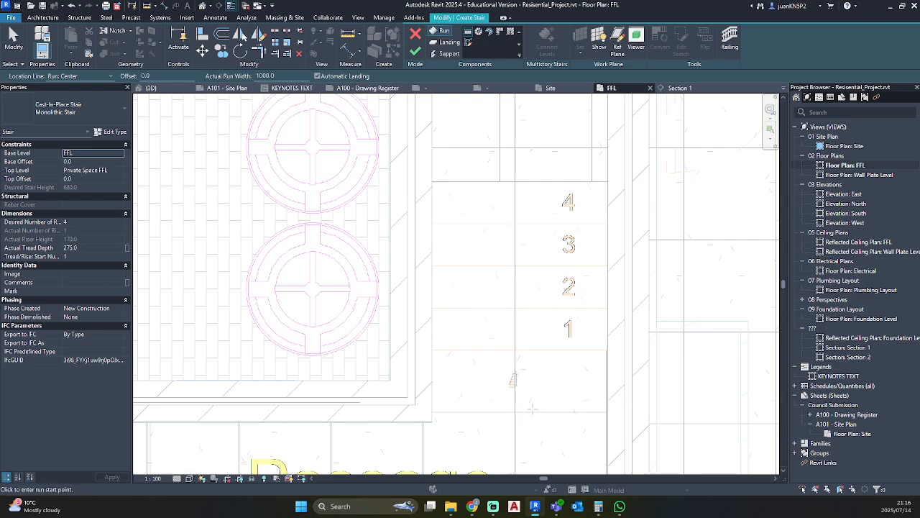
Draw a straight four-riser run from the line below tread 1 up to the line above tread 4, and finish the stair.
scroll(536, 417, "up", 3)
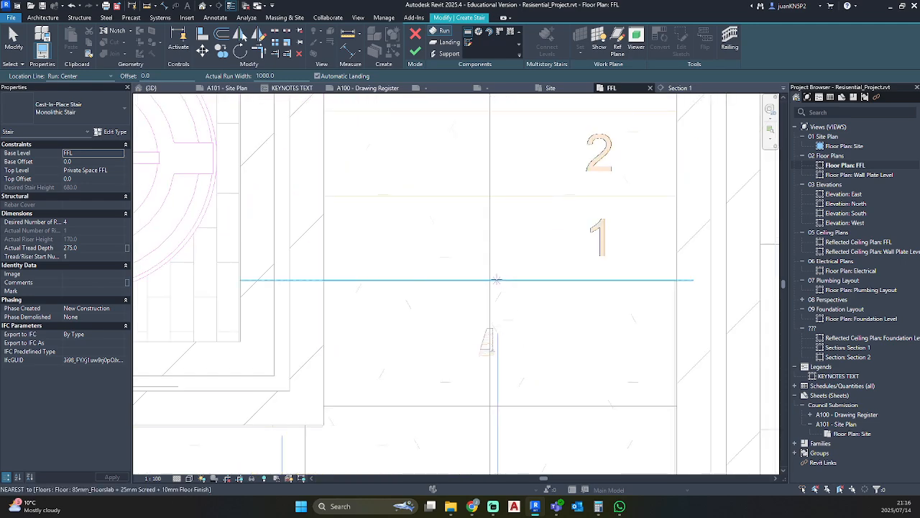
left_click(497, 279)
scroll(506, 170, "down", 2)
middle_click_drag(507, 177, 487, 326)
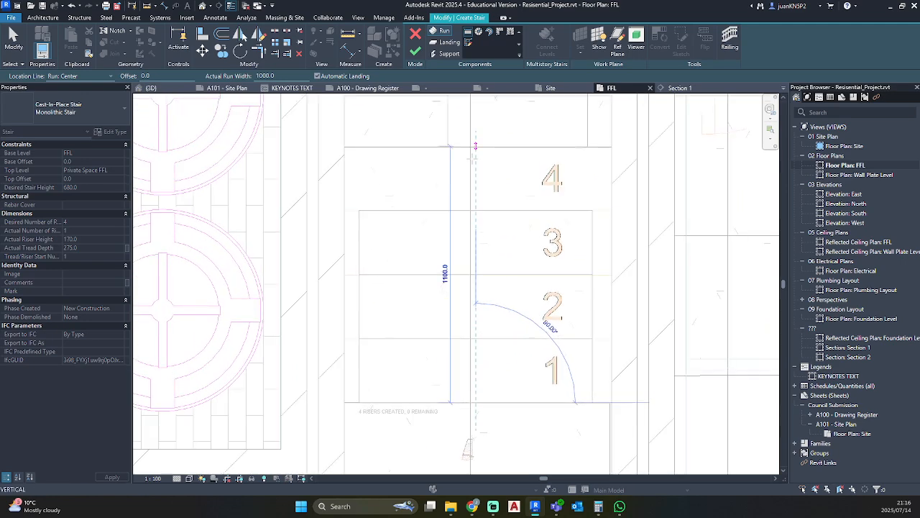
left_click(475, 146)
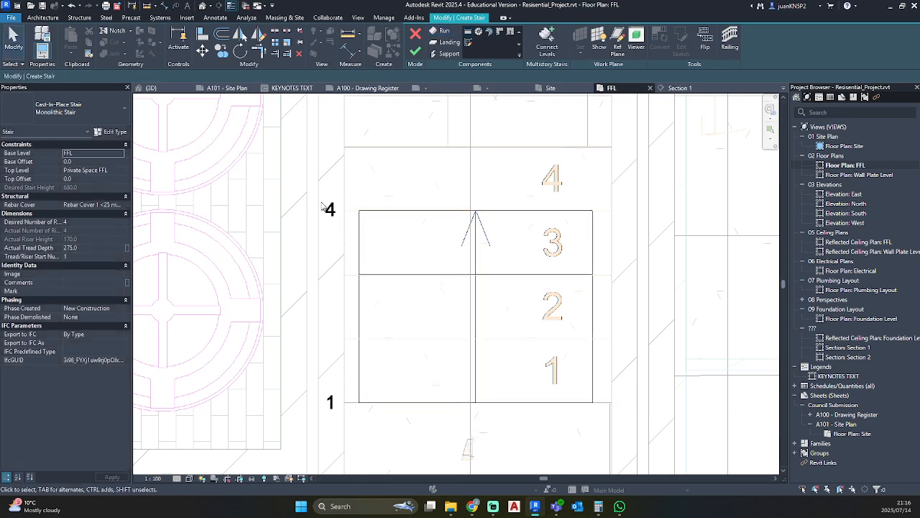
left_click(415, 52)
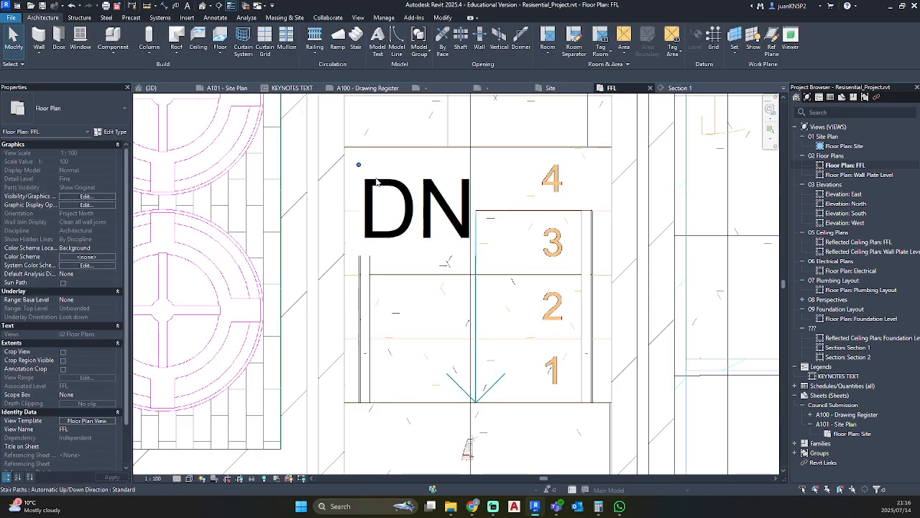
Move the stair's DN label up and to the middle, above the flight.
left_click_drag(375, 181, 422, 135)
key("Escape")
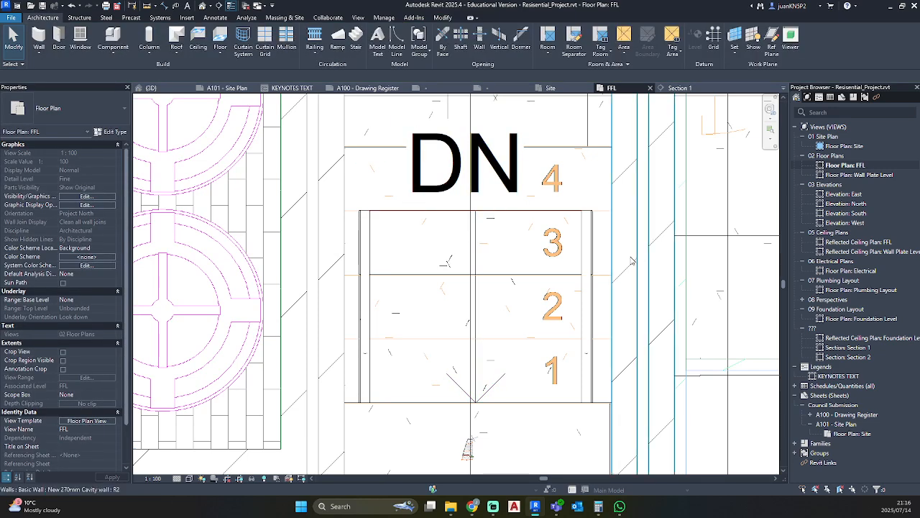
Open Section 1 and examine the new stair's profile and its run and landing types in the type properties.
double_click(850, 348)
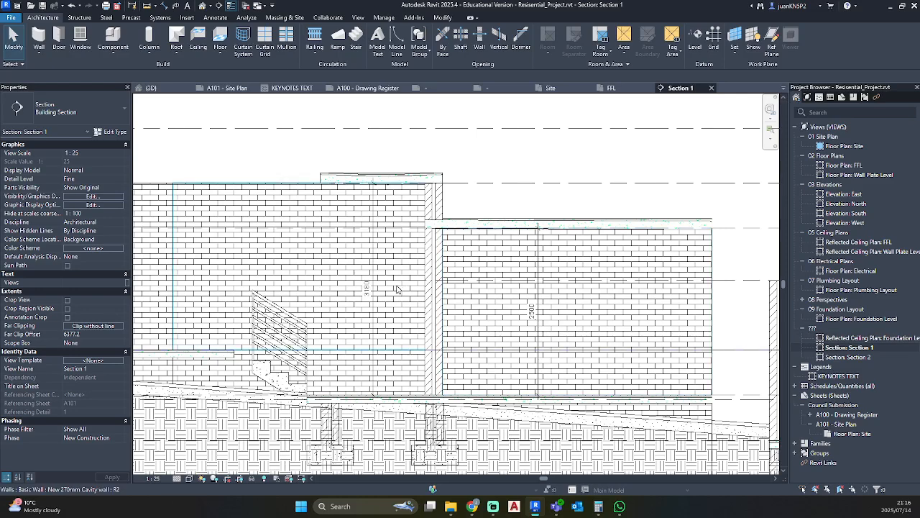
scroll(287, 360, "up", 5)
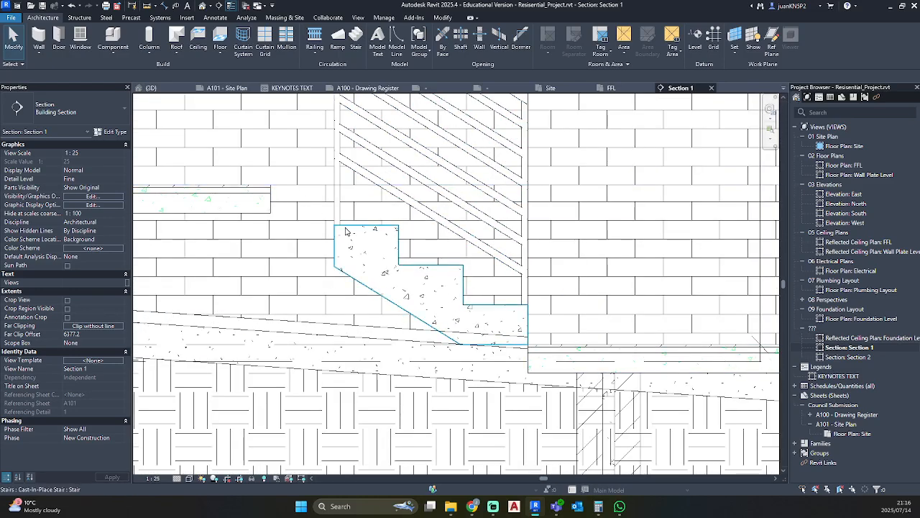
middle_click_drag(339, 230, 345, 285)
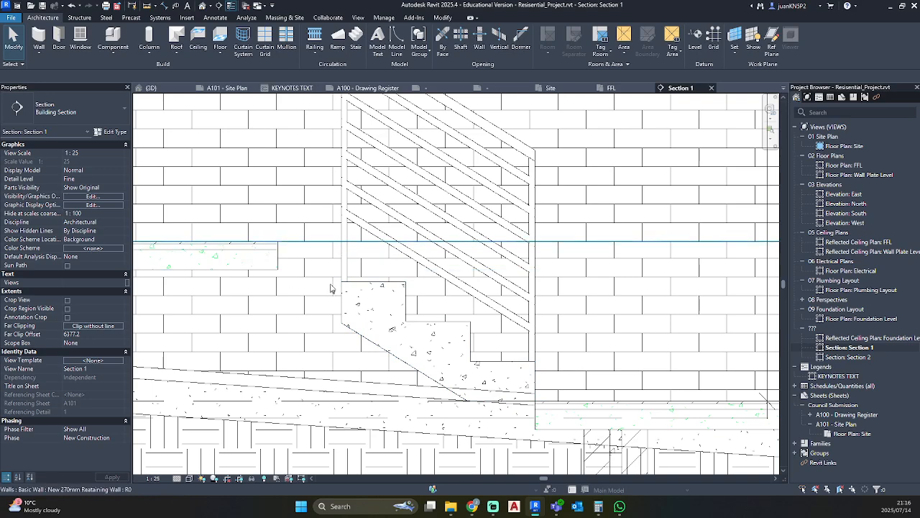
left_click(347, 329)
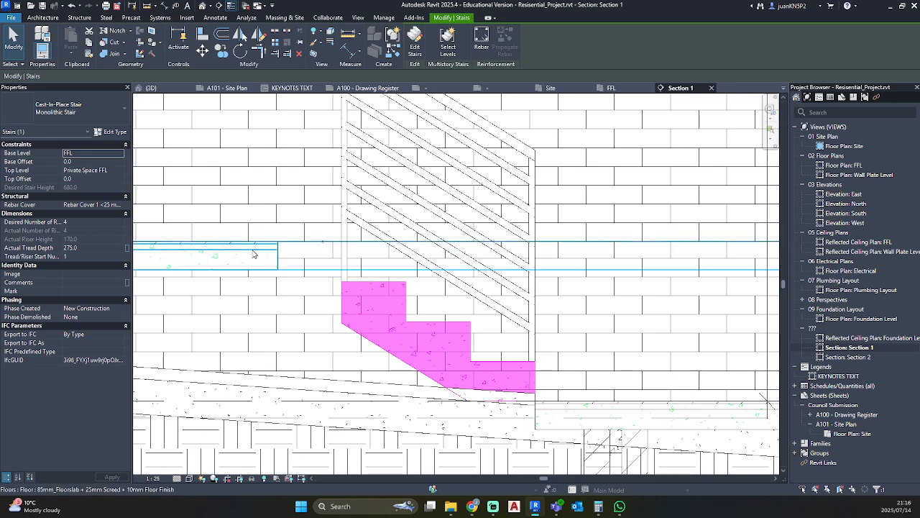
left_click(113, 133)
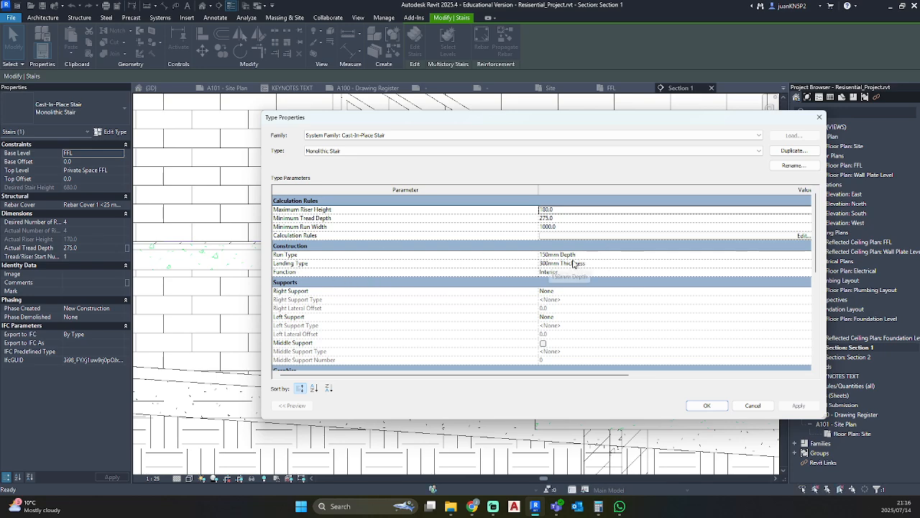
key("Escape")
key("Escape")
Check the default thickness of the floor slab beside the stair in its type properties.
left_click(260, 270)
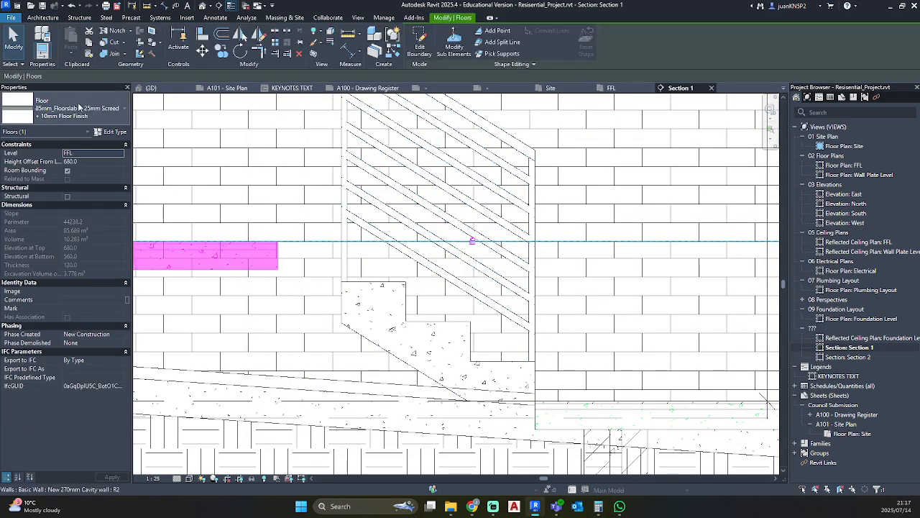
left_click(112, 132)
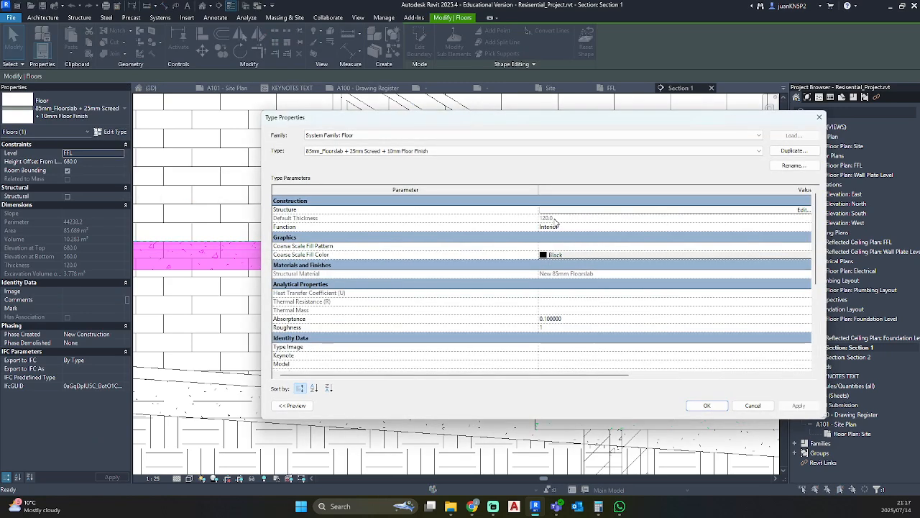
left_click(819, 117)
key("Escape")
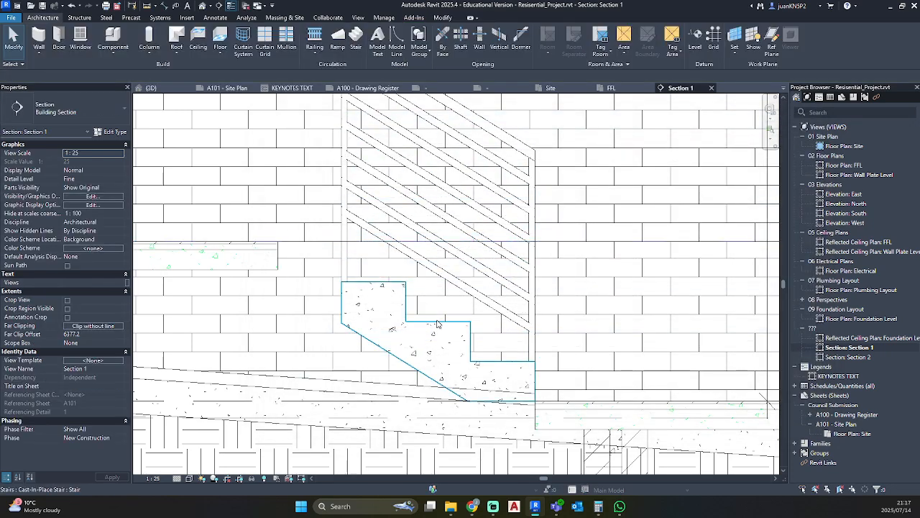
Set the structural depth of the Monolithic Stair's 150mm Depth run type to 120 mm.
left_click(456, 375)
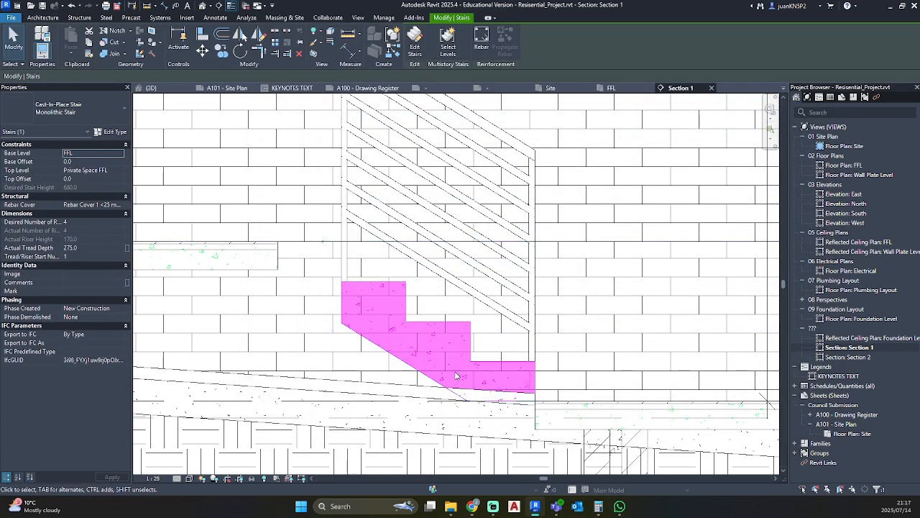
left_click(111, 133)
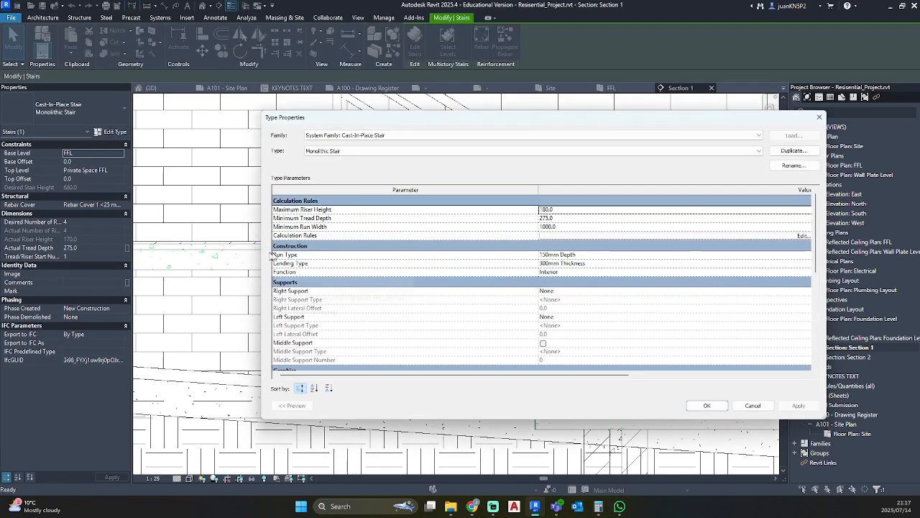
left_click(806, 255)
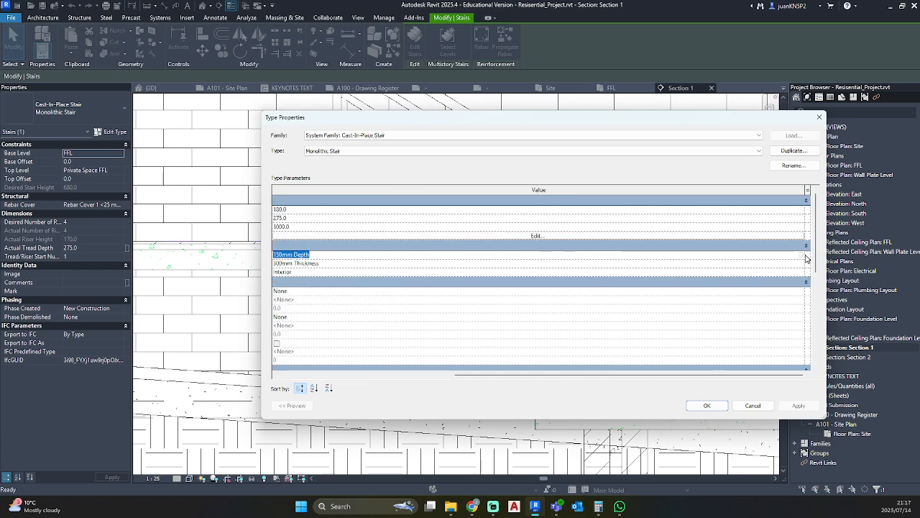
left_click(804, 256)
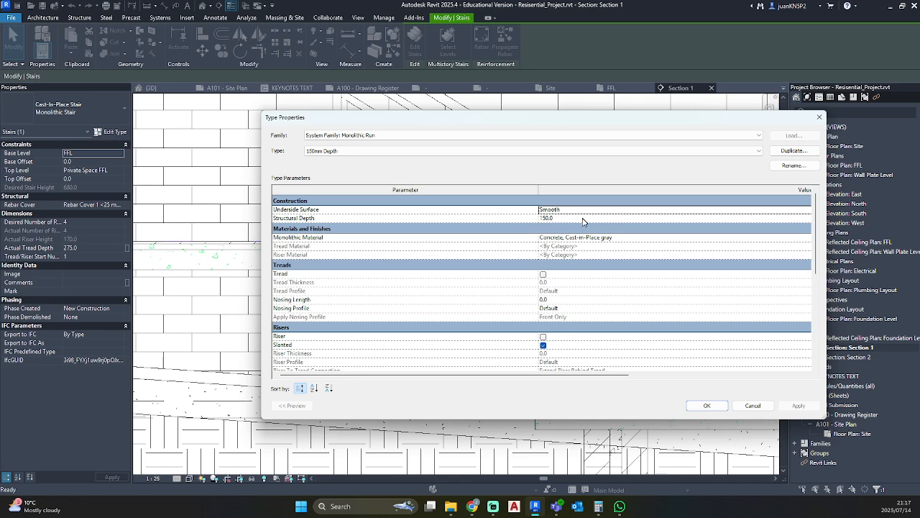
left_click(582, 218)
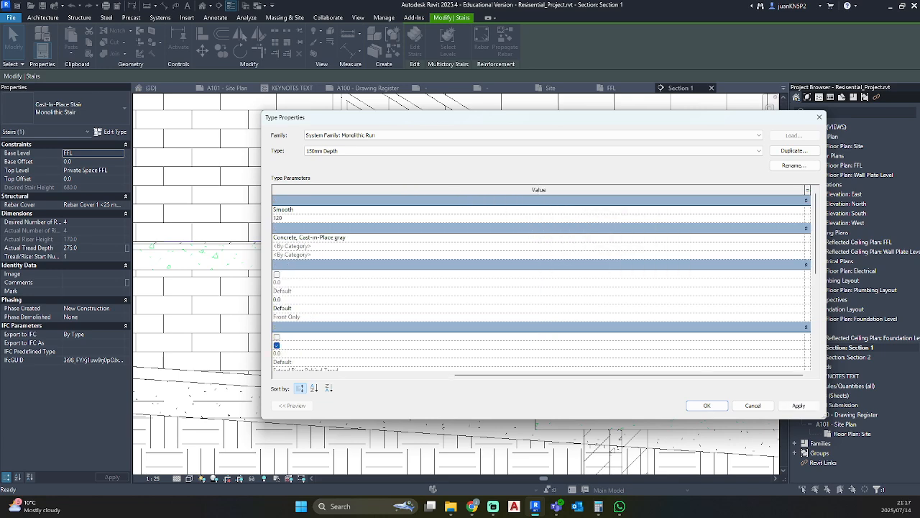
type("120")
key("Return")
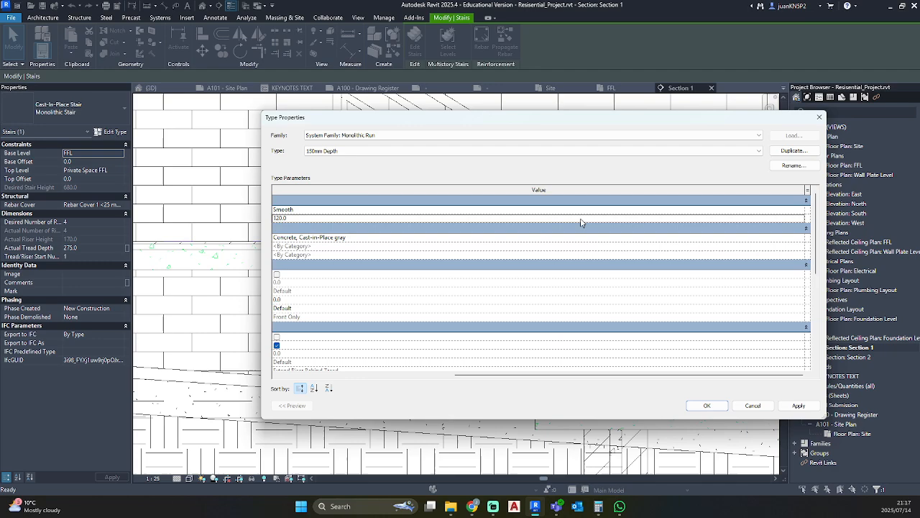
left_click(705, 406)
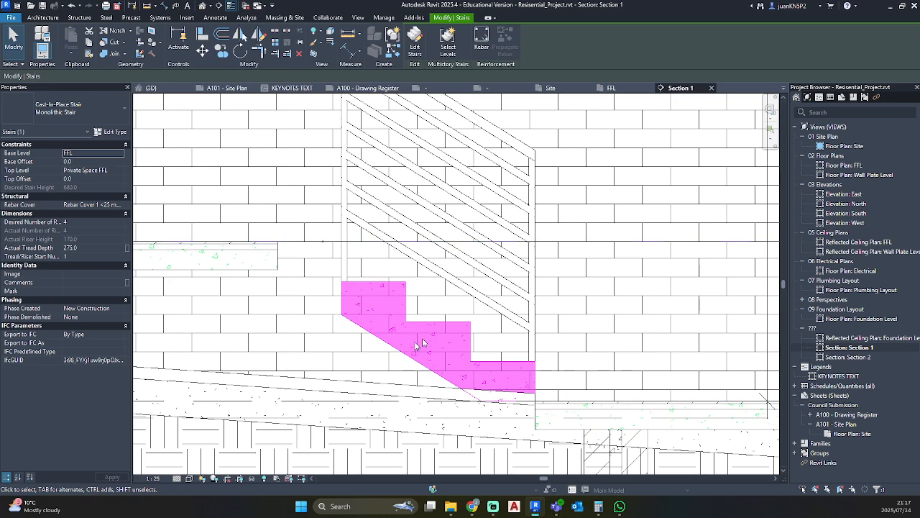
key("Escape")
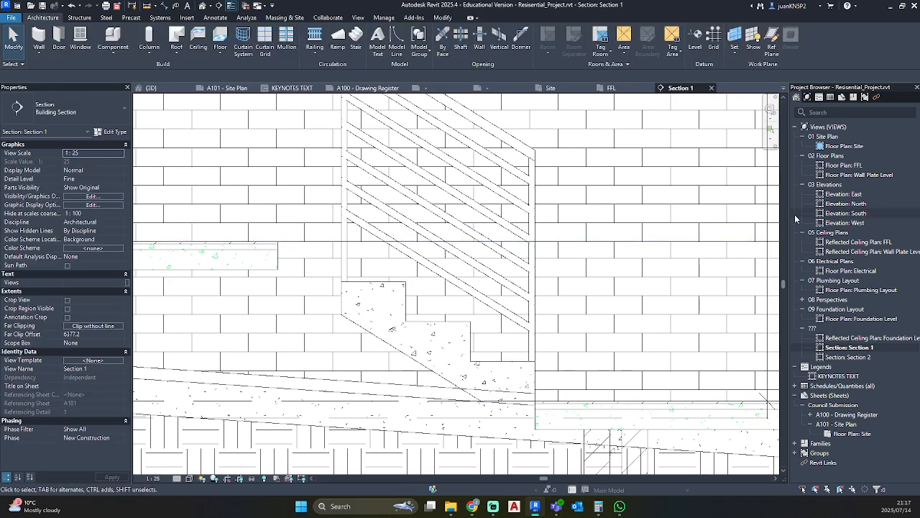
Edit the monolithic stair in the FFL floor plan and sketch a custom landing's left edge 275 mm beyond riser 4.
double_click(873, 166)
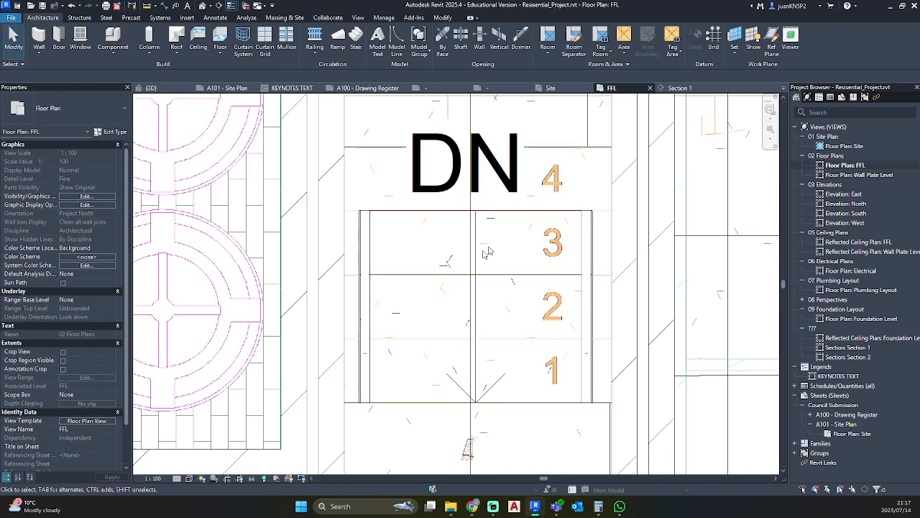
left_click(515, 216)
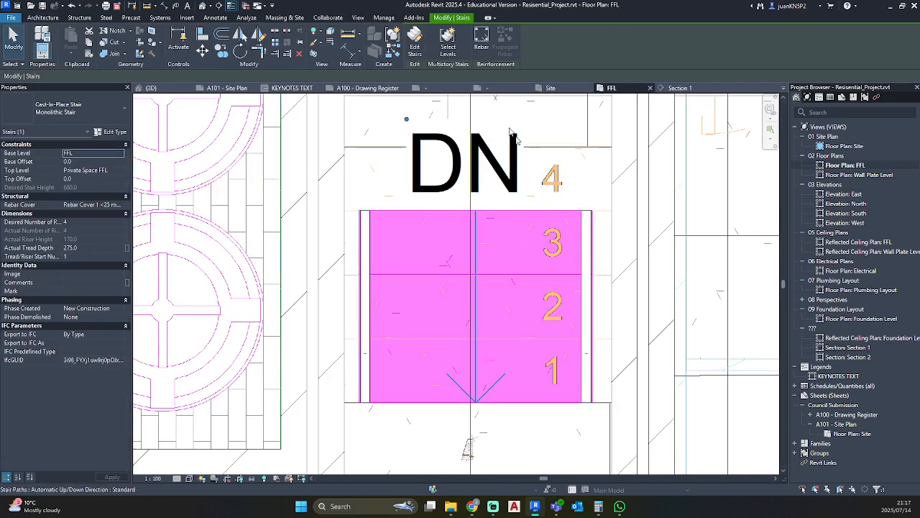
left_click(414, 42)
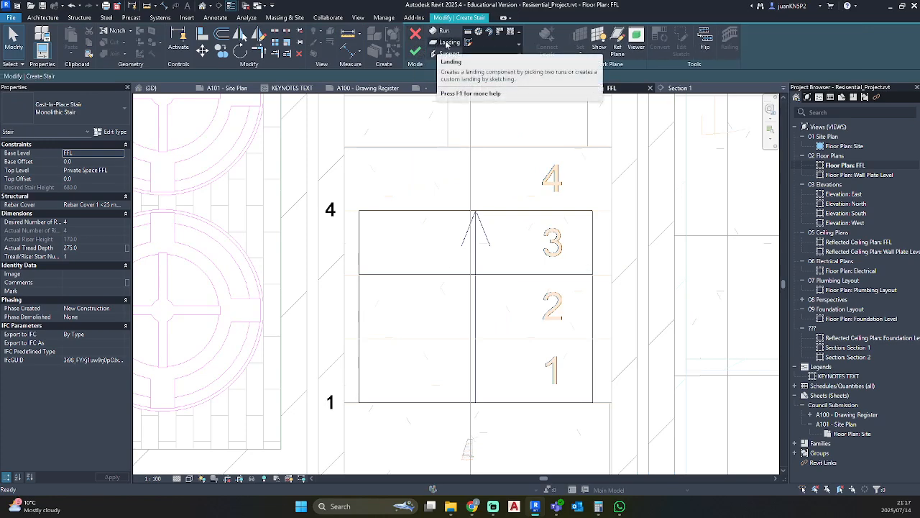
left_click(443, 44)
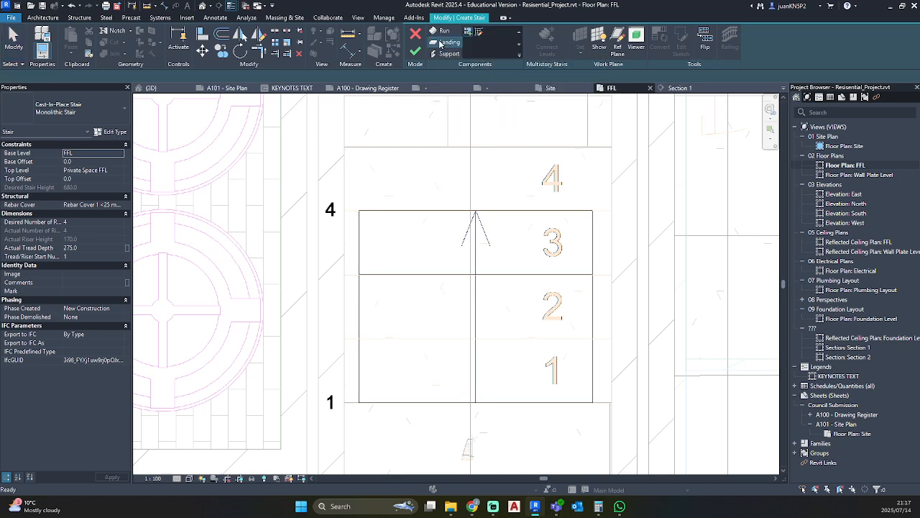
left_click(480, 34)
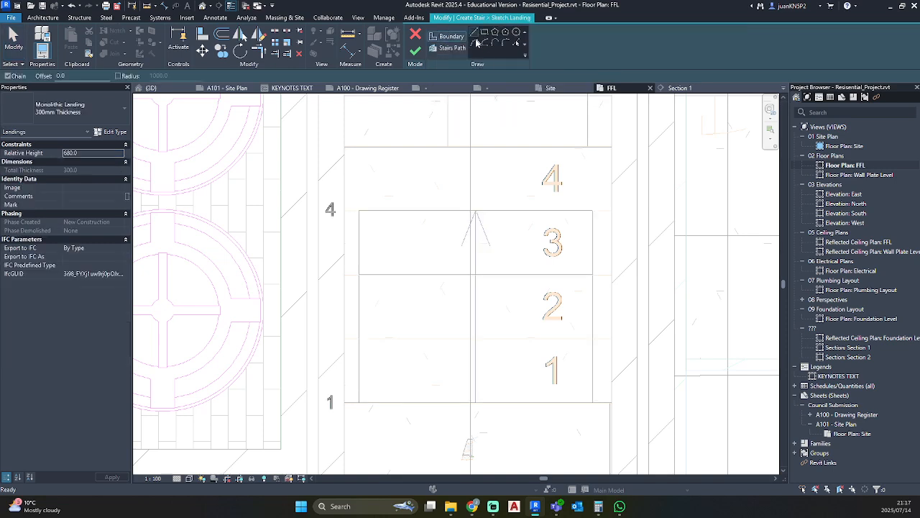
left_click(359, 274)
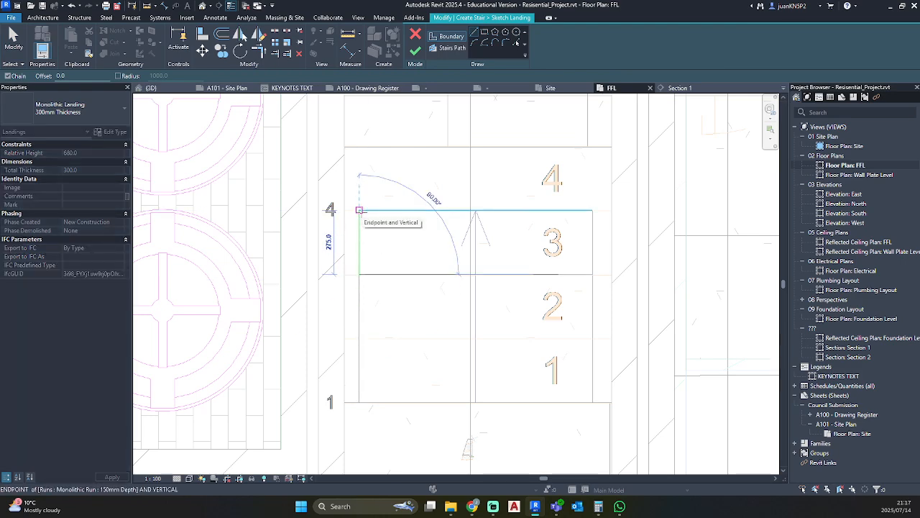
left_click(359, 212)
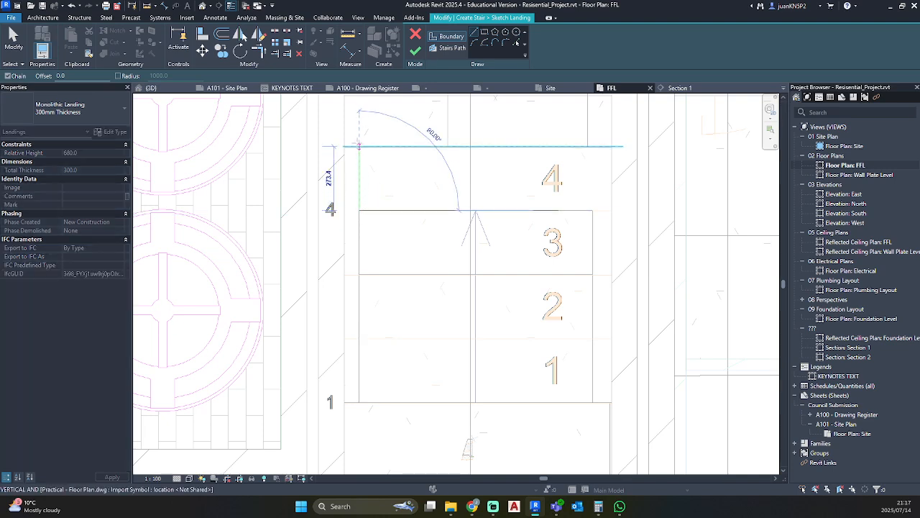
type("275")
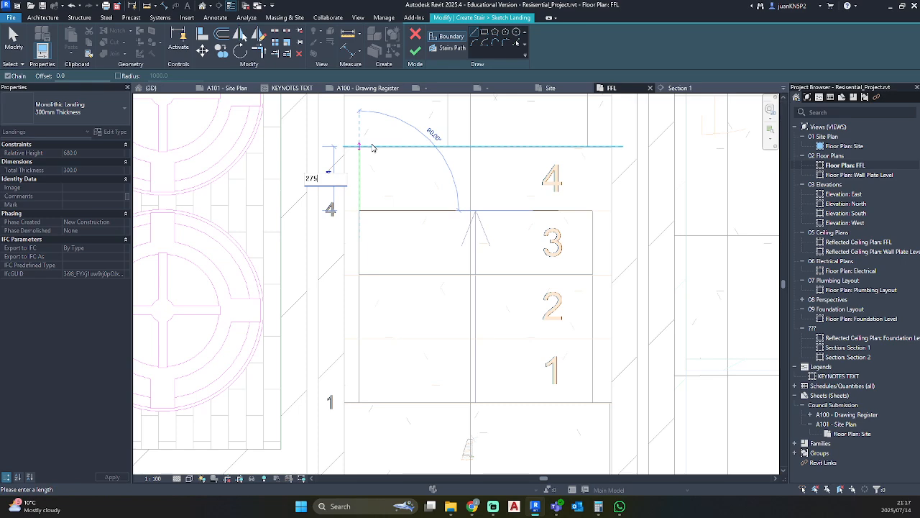
key("Return")
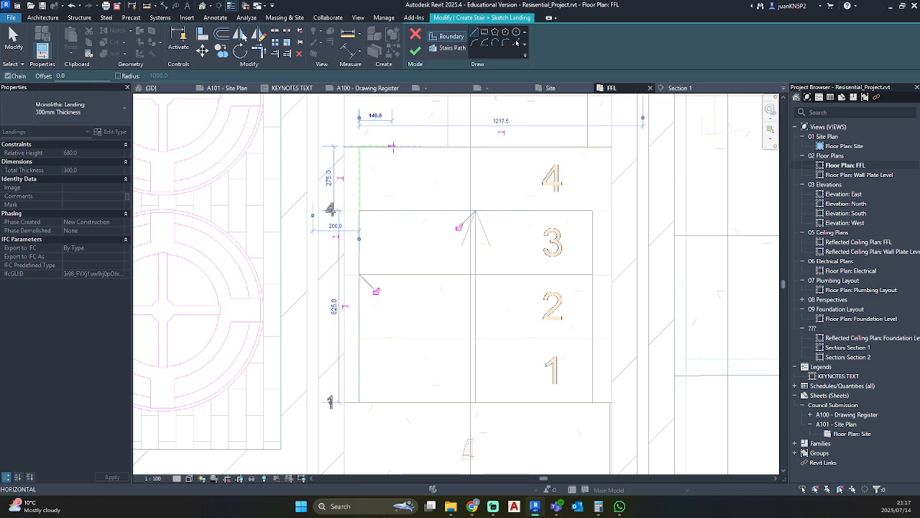
Sketch the landing's far edge across the full stair width and its right edge up from riser 4.
left_click(591, 146)
key("Escape")
left_click(593, 211)
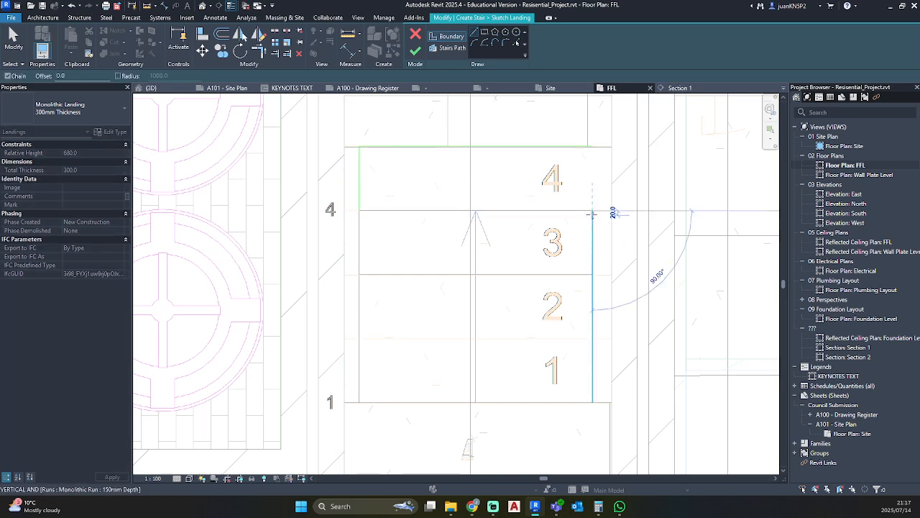
left_click(593, 154)
key("Escape")
key("Escape")
Trim the landing's far and right edges to a corner, close the boundary along riser 4 and finish the landing sketch.
key("t")
key("r")
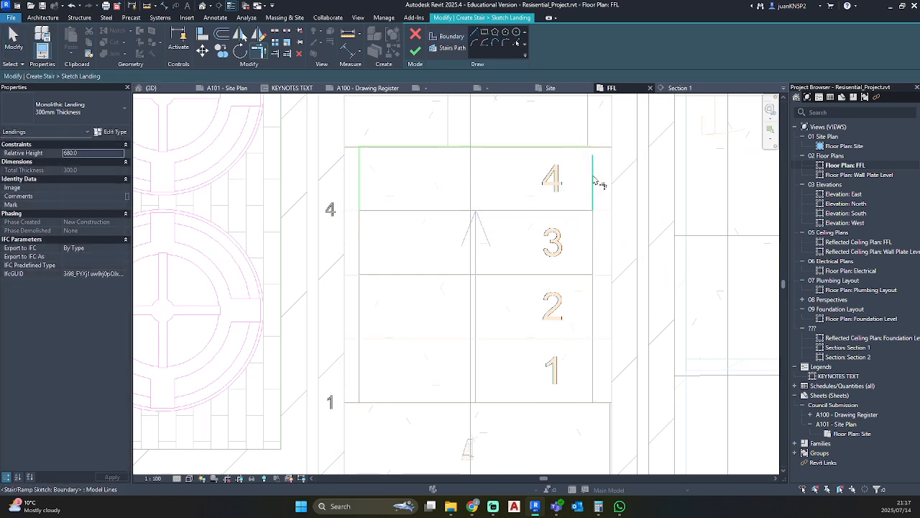
left_click(595, 182)
left_click(580, 148)
key("Escape")
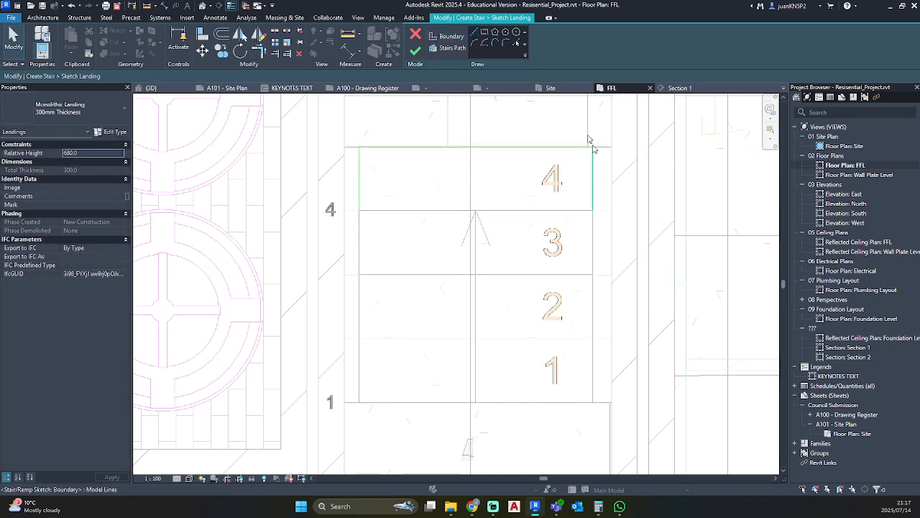
left_click(478, 41)
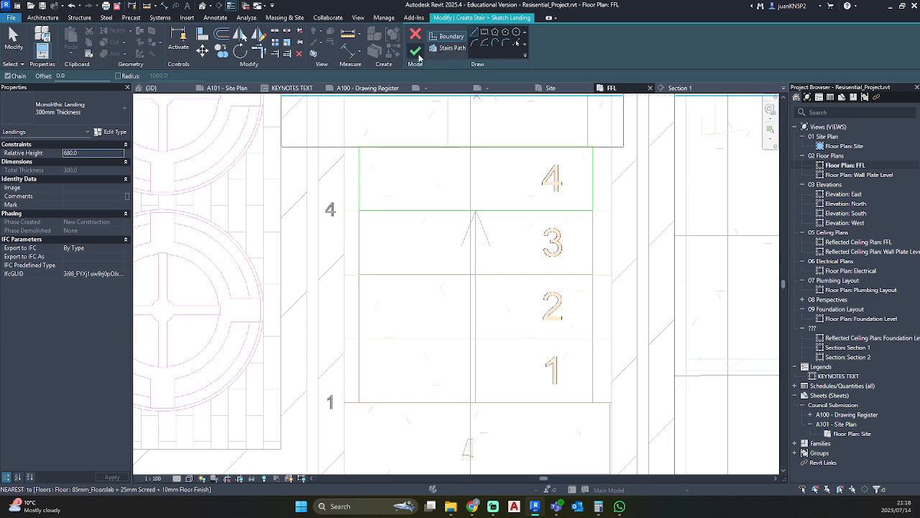
left_click(415, 51)
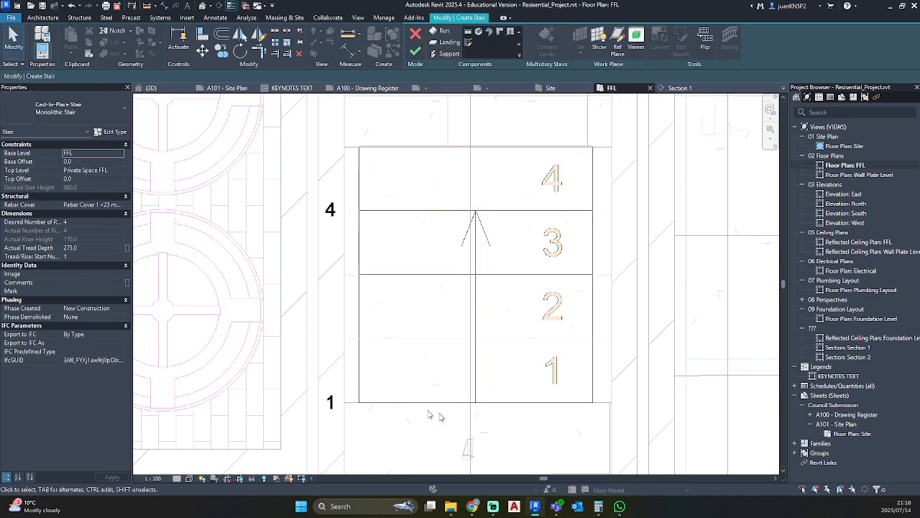
Move the run and landing together so the landing's far edge meets the floor slab edge, and finish editing the stair.
scroll(359, 410, "up", 5)
scroll(409, 410, "down", 6)
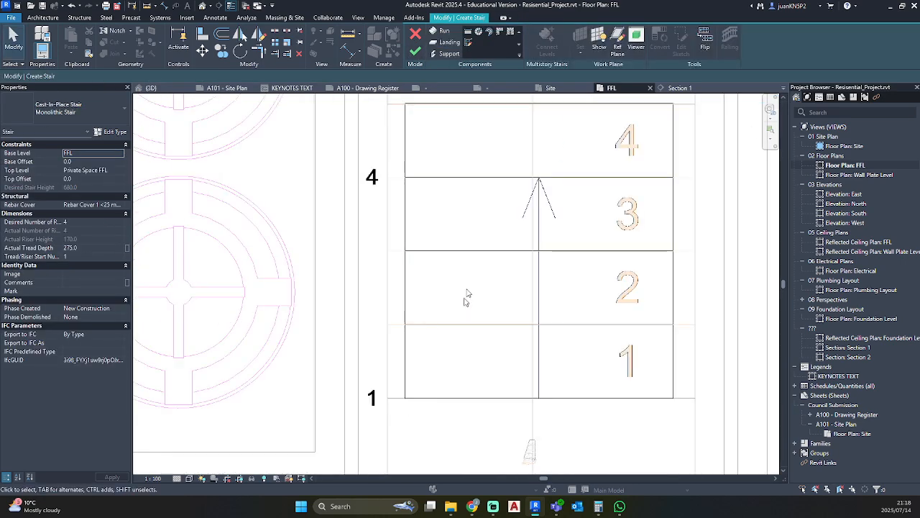
left_click(487, 254)
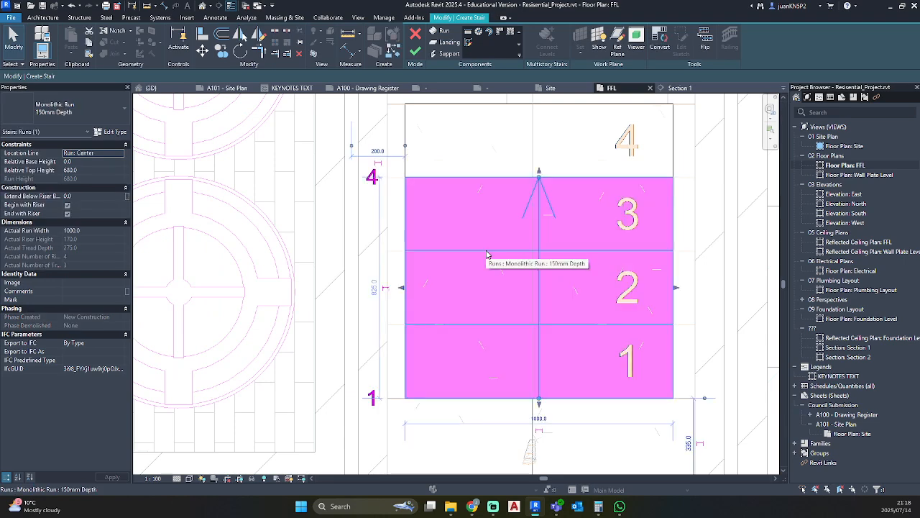
left_click(407, 129, "ctrl")
key("m")
key("v")
scroll(435, 115, "up", 2)
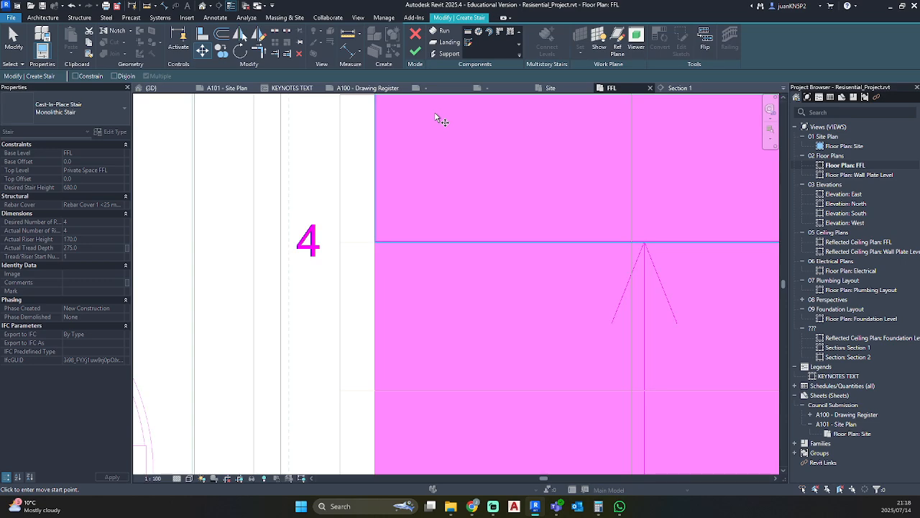
scroll(448, 386, "down", 3)
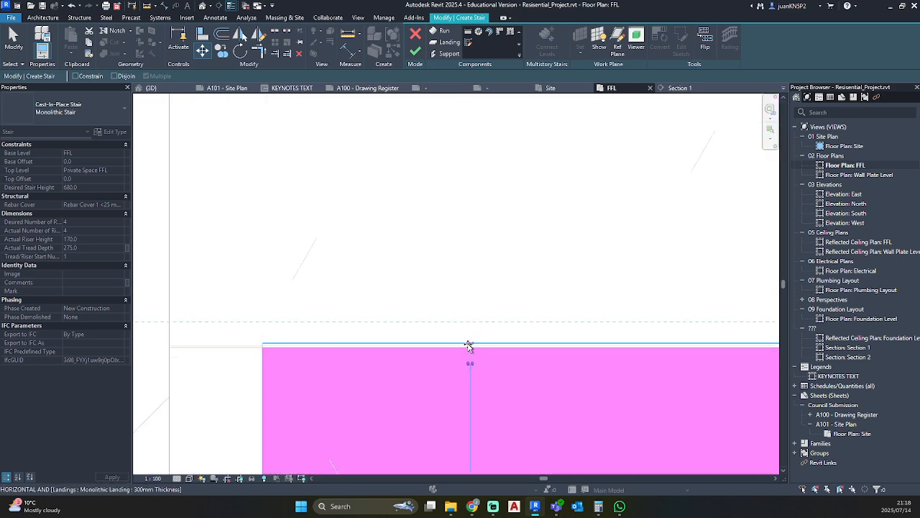
left_click(468, 346)
left_click(472, 374)
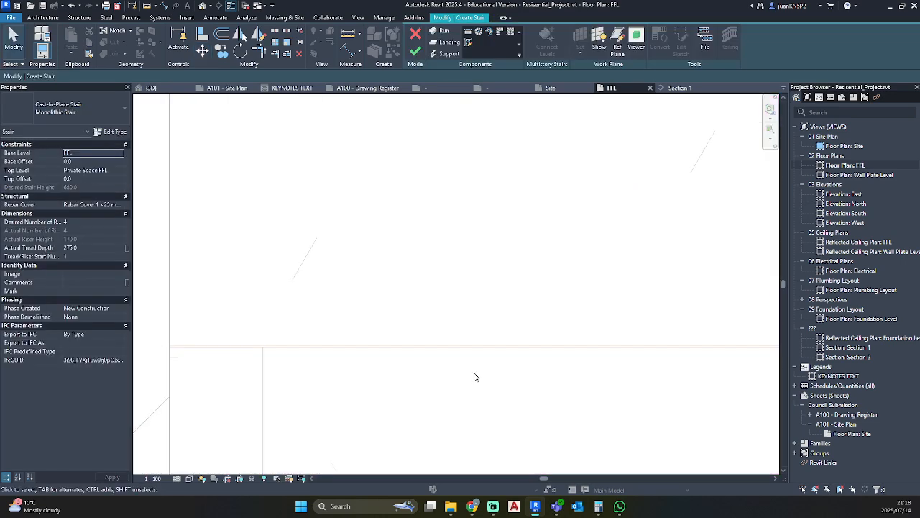
scroll(473, 376, "down", 5)
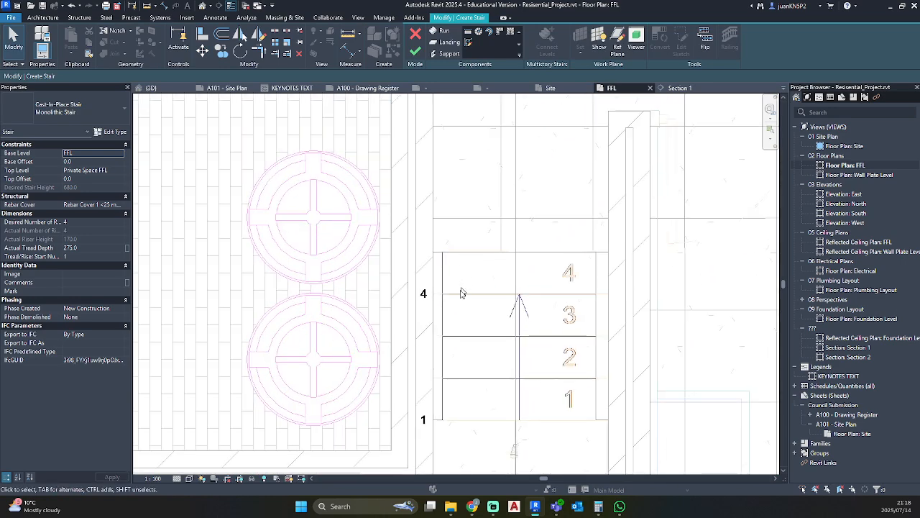
left_click(443, 348)
key("Escape")
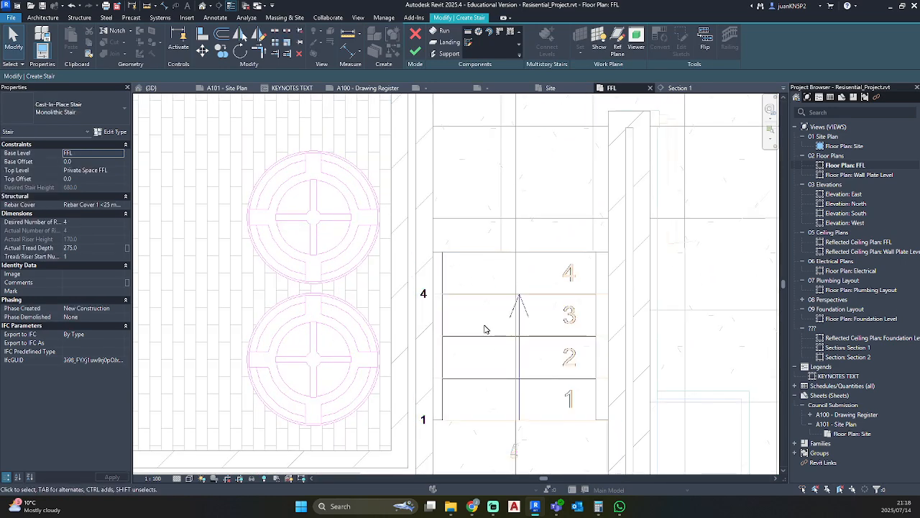
left_click(415, 53)
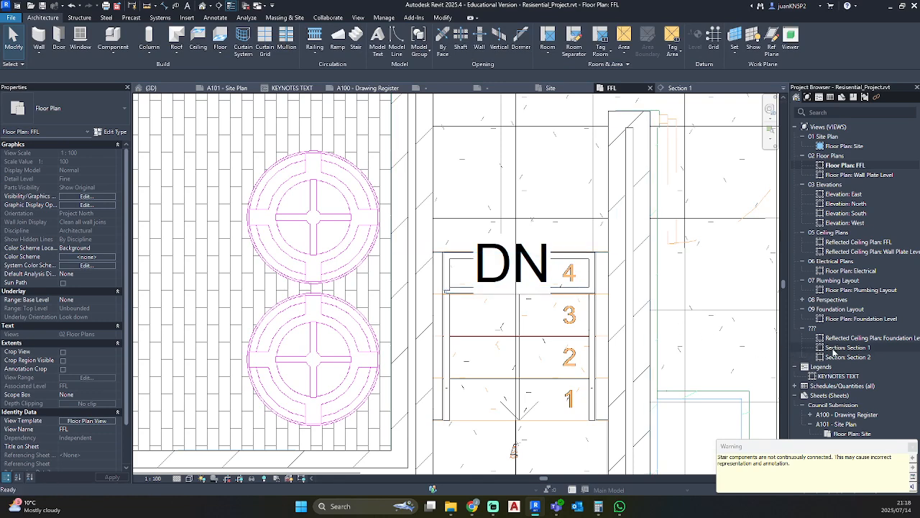
In Section 1, set the monolithic thickness of the stair's 300mm Thickness landing type to 120 mm.
double_click(835, 350)
scroll(242, 279, "up", 2)
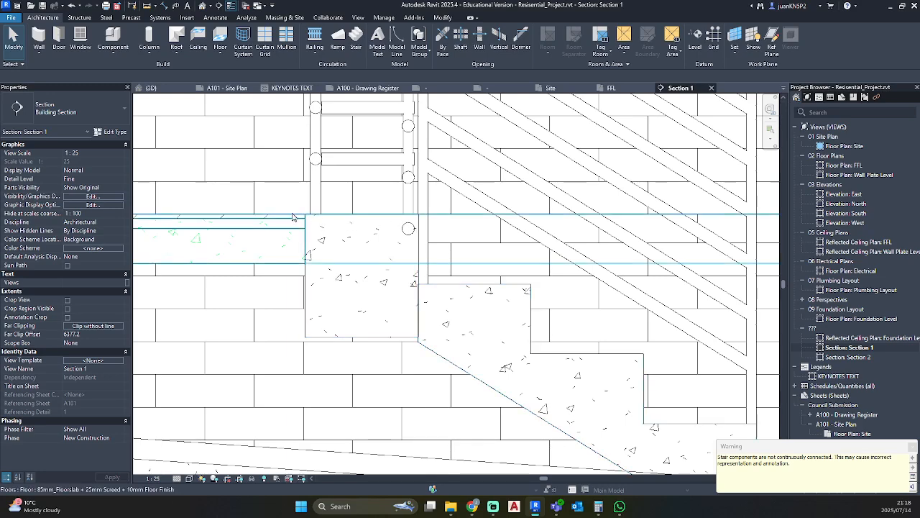
left_click(334, 337)
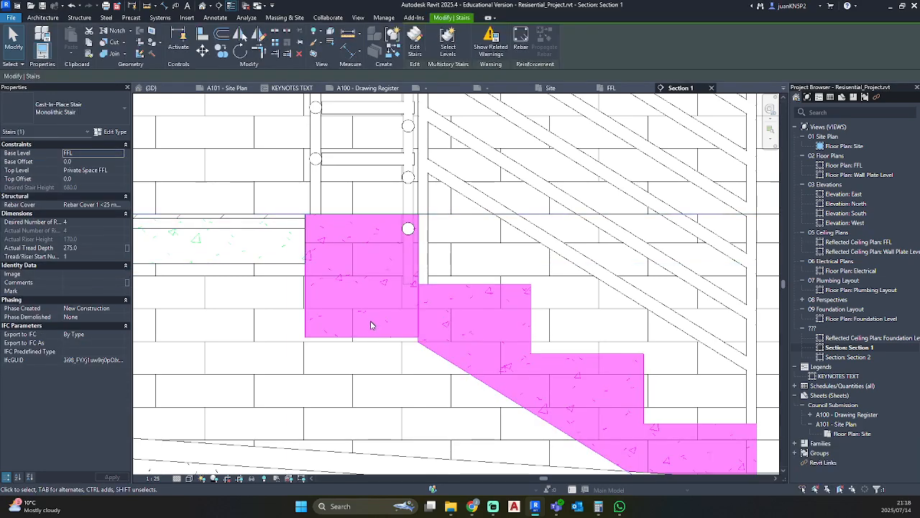
scroll(371, 321, "up", 2)
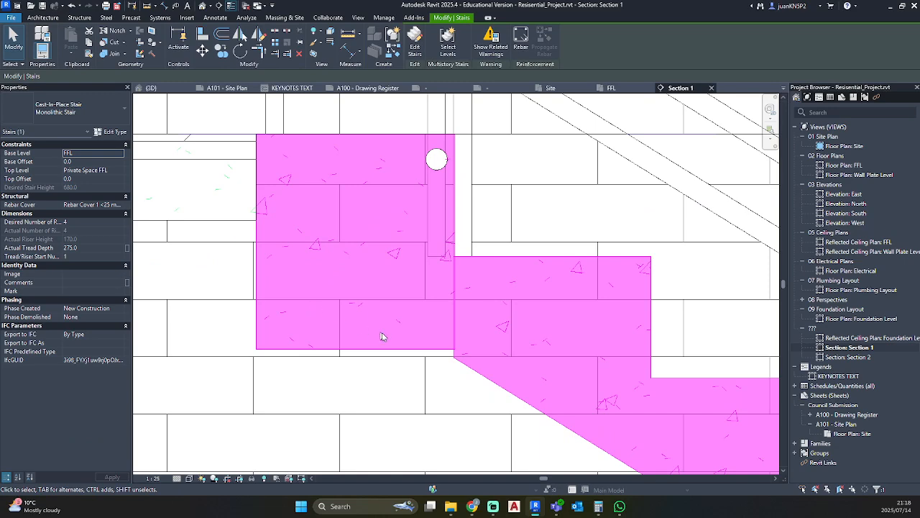
scroll(442, 339, "up", 1)
scroll(288, 324, "down", 3)
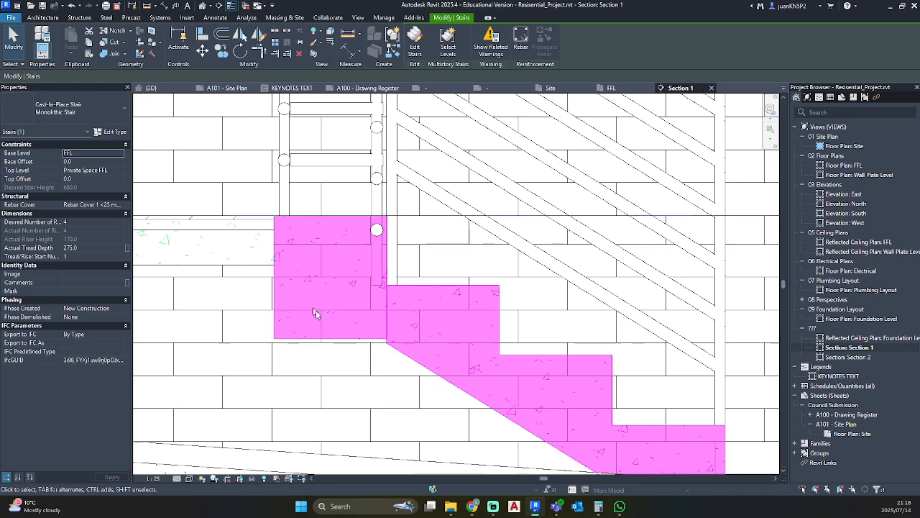
left_click(114, 132)
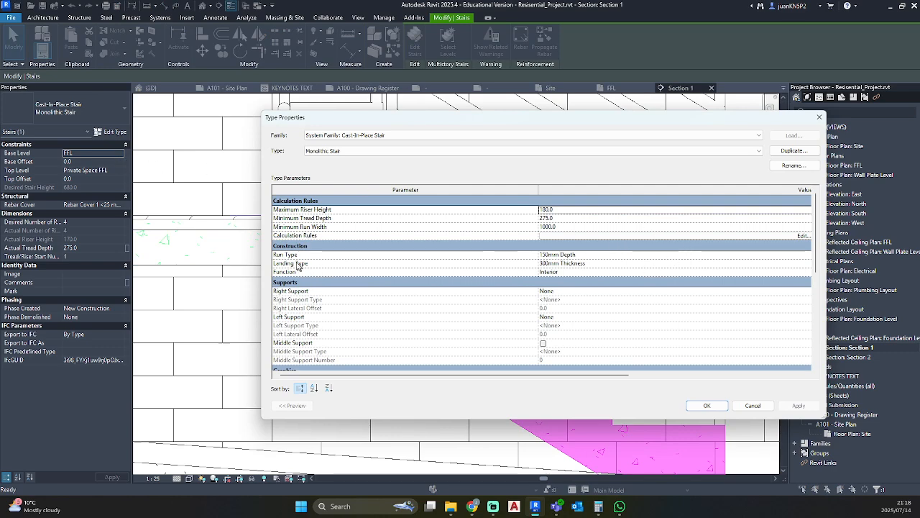
left_click(576, 263)
left_click(804, 266)
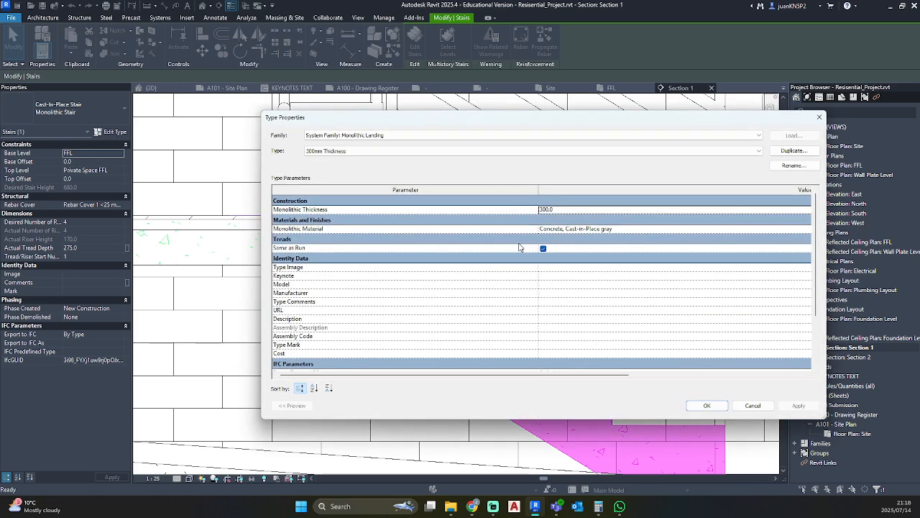
left_click(595, 209)
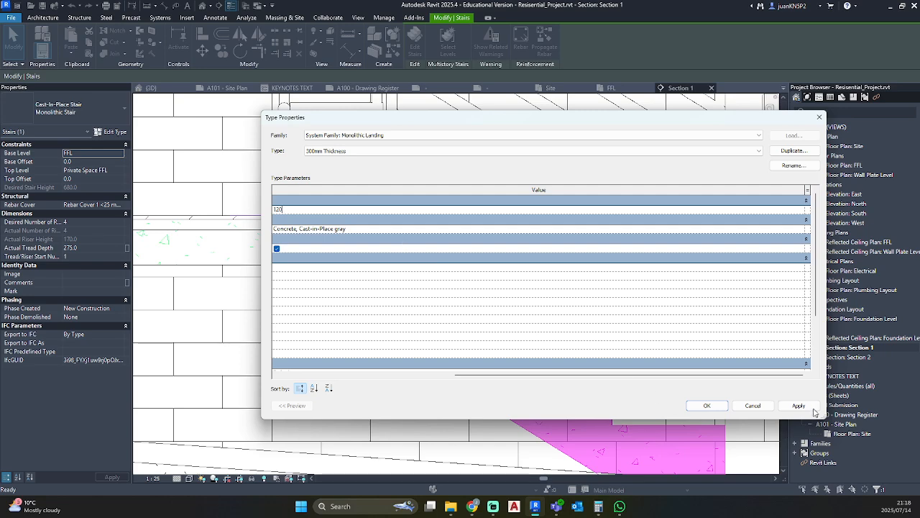
left_click(703, 406)
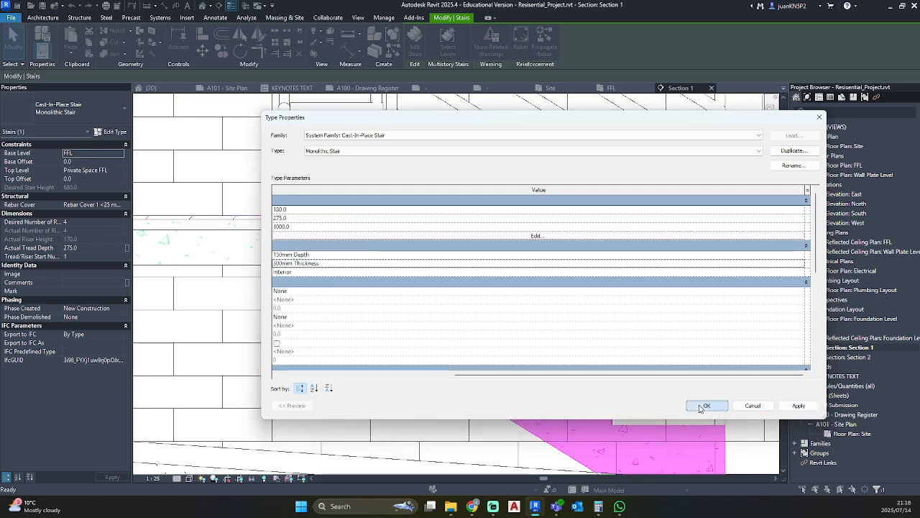
left_click(702, 406)
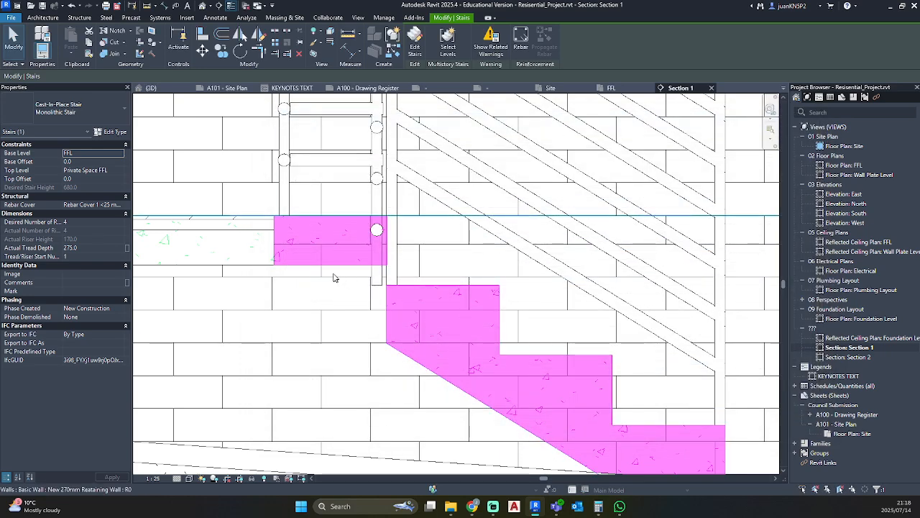
Delete both 900mm Pipe railings from the stair and landing in Section 1.
middle_click_drag(334, 278, 421, 247)
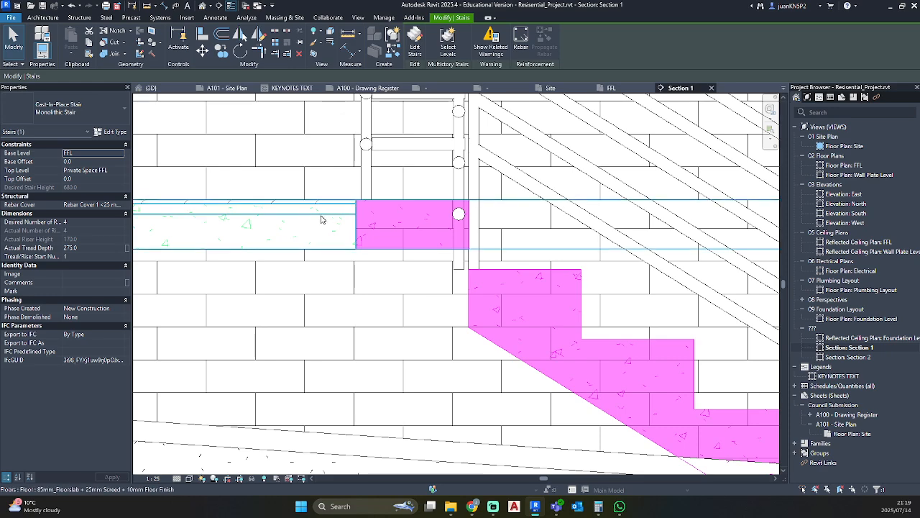
scroll(400, 218, "down", 4)
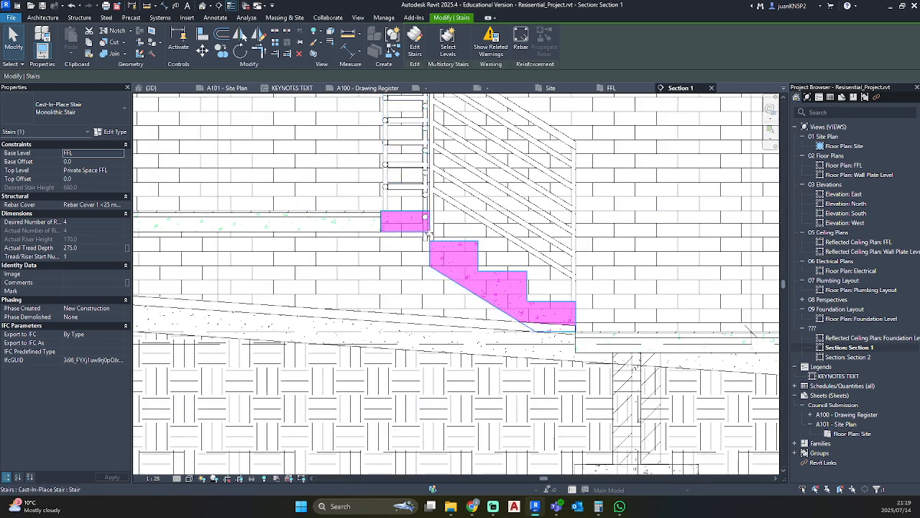
left_click(410, 188)
middle_click_drag(414, 214, 433, 268)
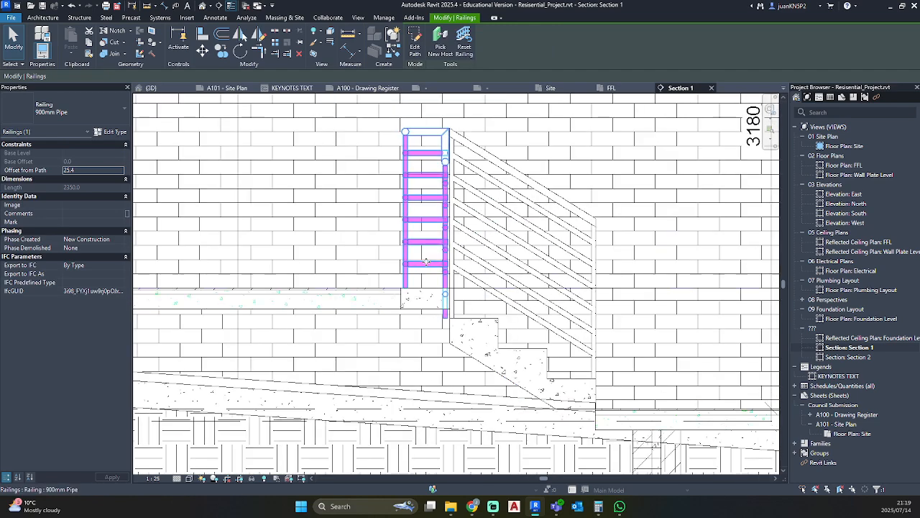
key("Escape")
left_click(492, 273)
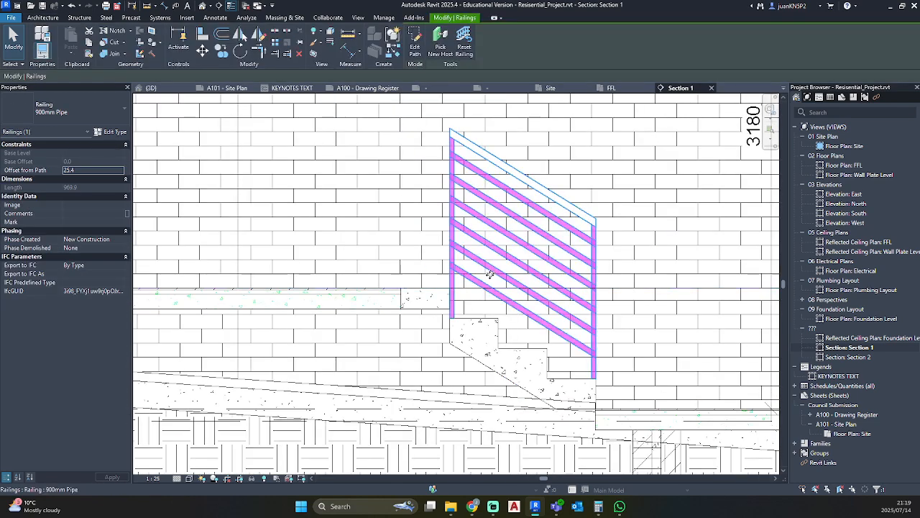
key("Delete")
scroll(443, 320, "up", 3)
left_click(449, 306)
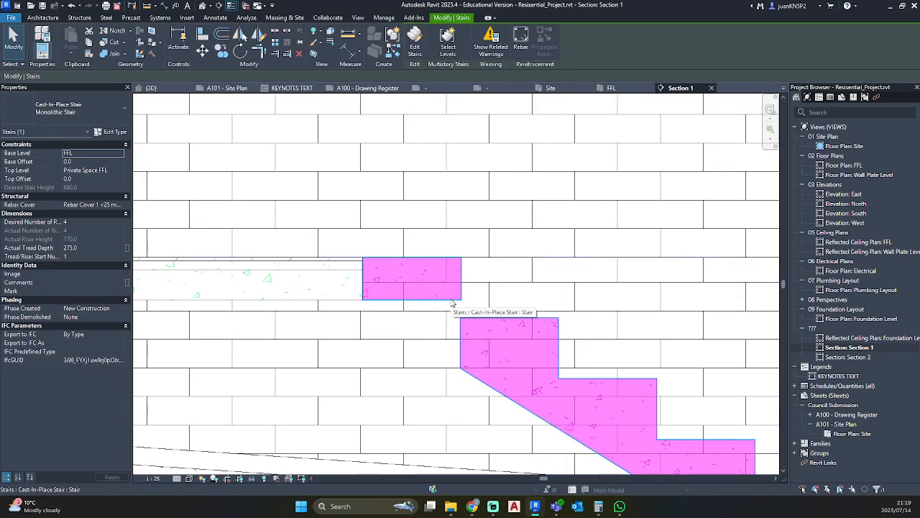
left_click(114, 131)
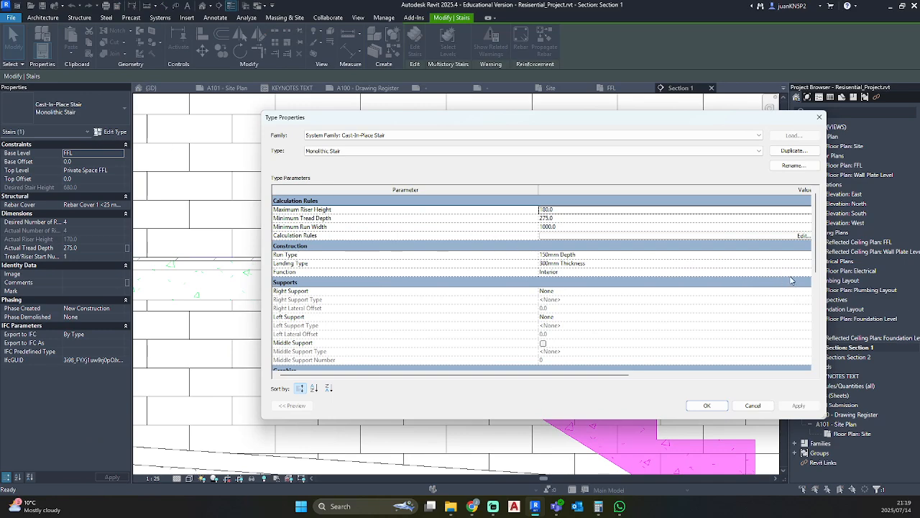
left_click(819, 116)
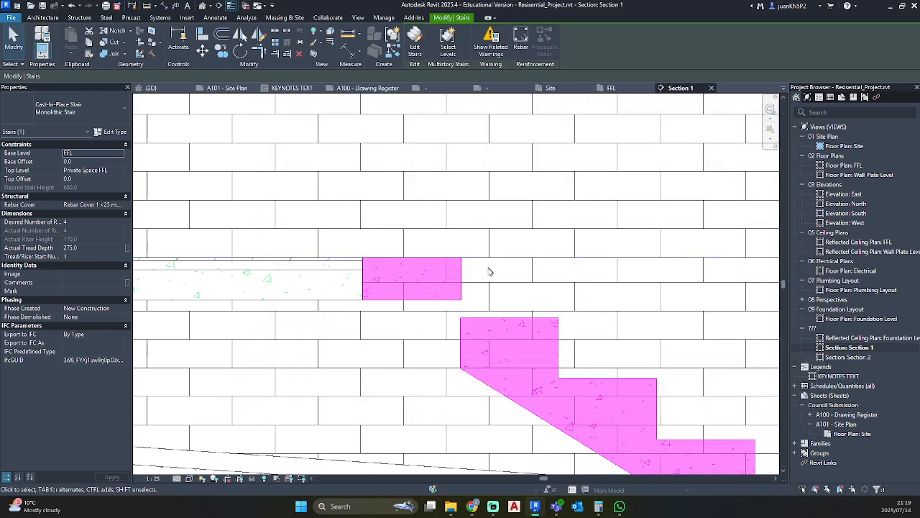
Place an aligned dimension between the landing's top surface and the uppermost tread.
left_click(481, 274)
key("d")
key("i")
scroll(486, 309, "up", 5)
scroll(460, 259, "down", 3)
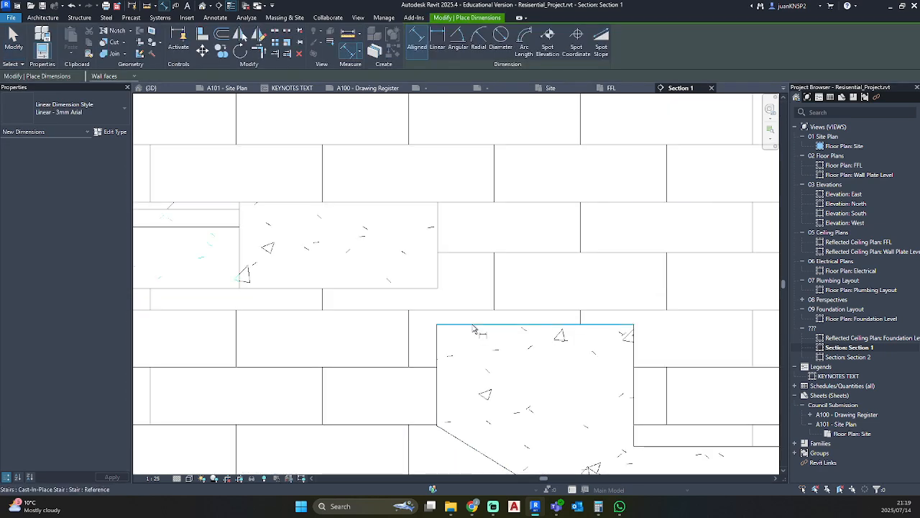
left_click(437, 205)
left_click(551, 229)
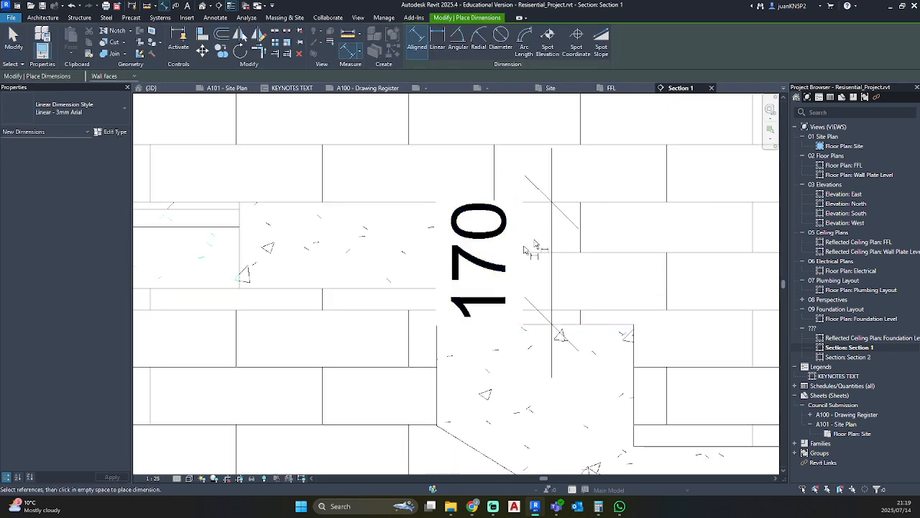
key("Escape")
key("Escape")
Set the monolithic thickness of the stair's 300mm Thickness landing type to 170 mm.
left_click(434, 288)
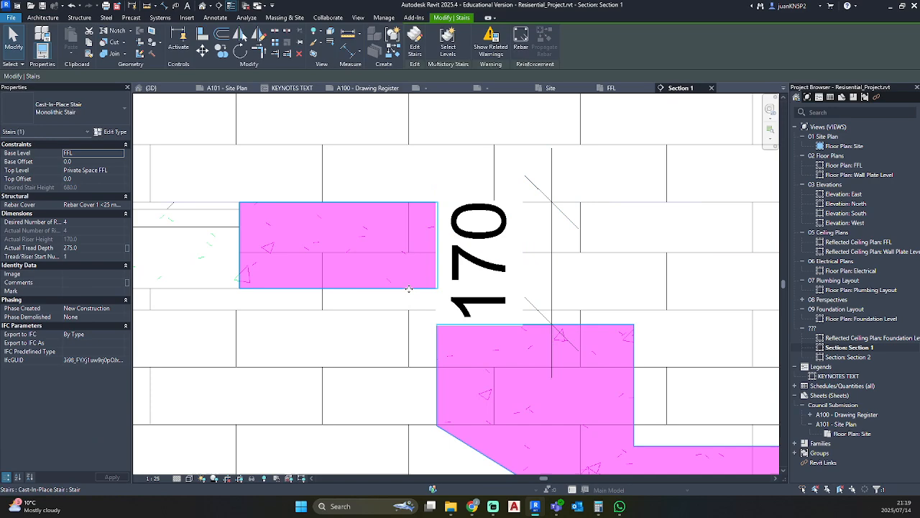
left_click(115, 134)
left_click(788, 263)
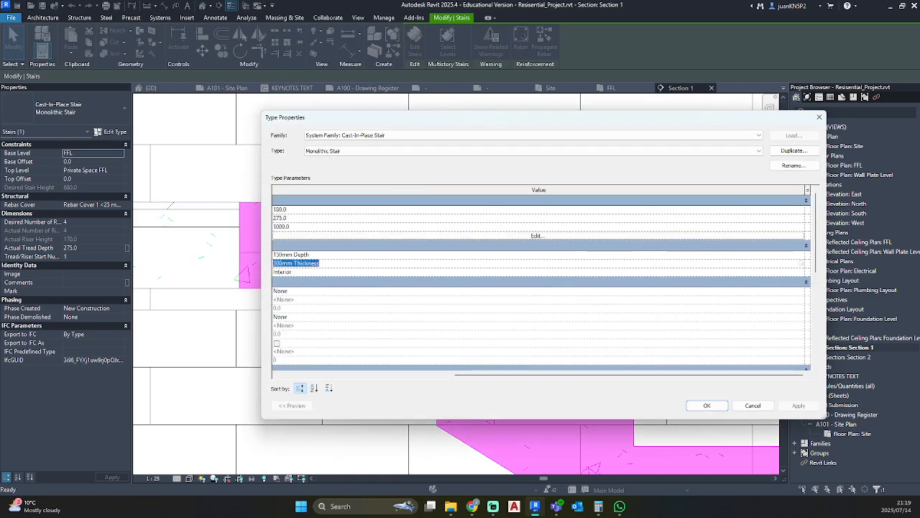
left_click(801, 264)
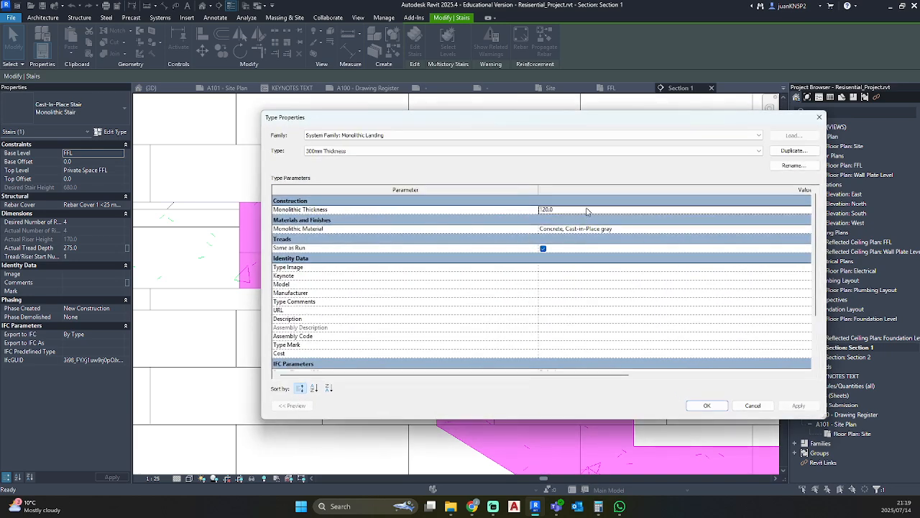
left_click(585, 209)
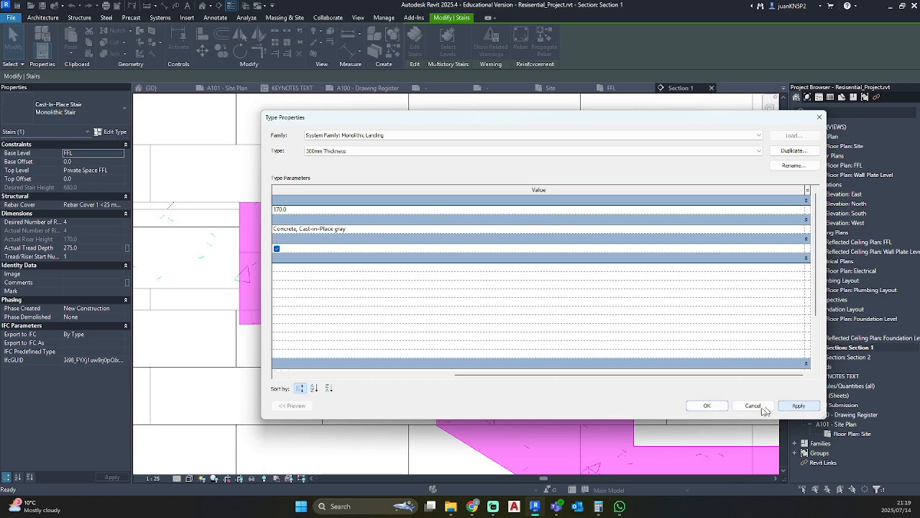
left_click(708, 405)
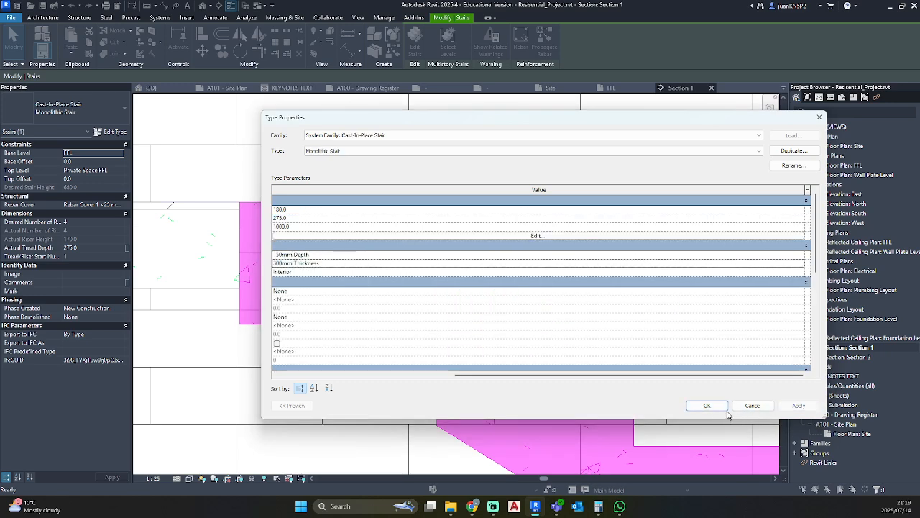
left_click(708, 406)
Delete the dimension between the landing's top surface and the uppermost tread.
scroll(565, 357, "down", 3)
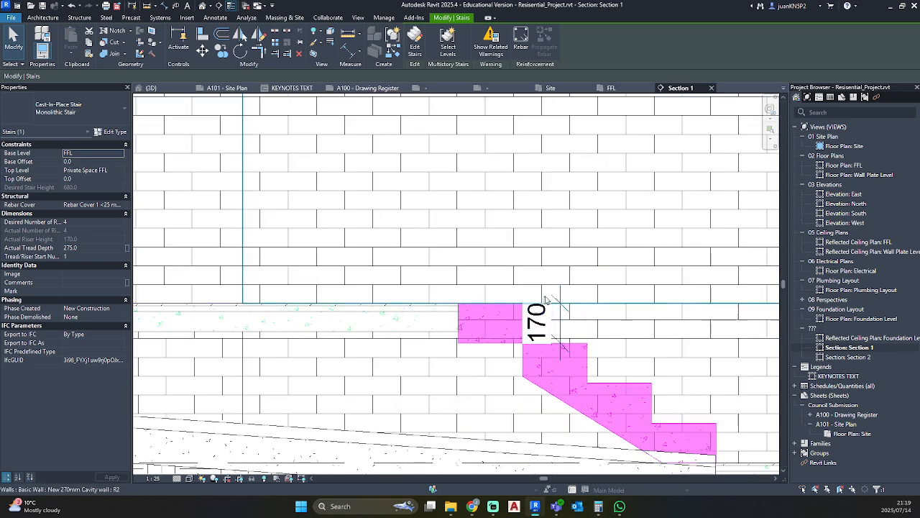
left_click(560, 313)
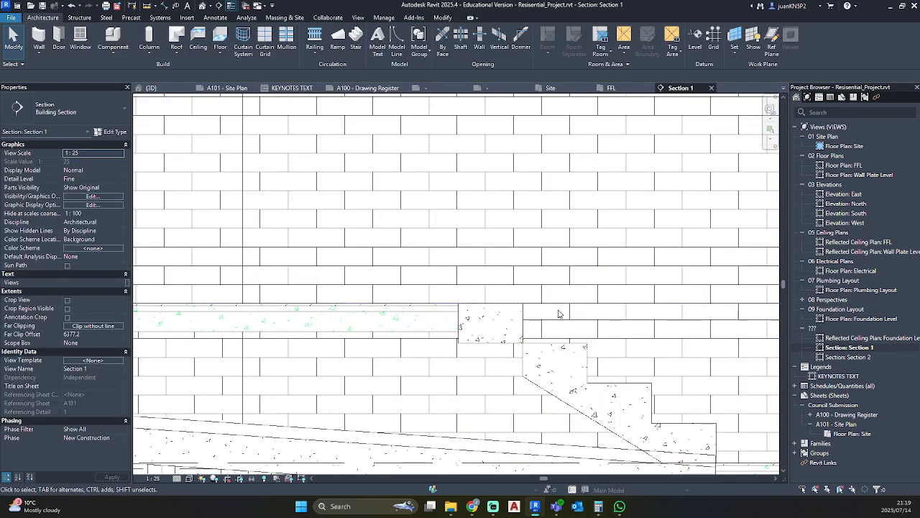
scroll(561, 347, "down", 2)
scroll(558, 353, "down", 2)
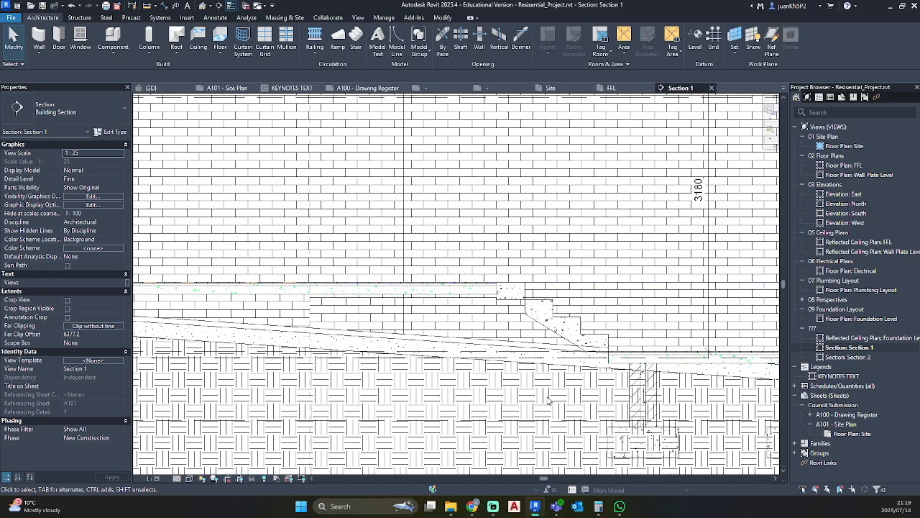
Try 3 as the stair's desired number of risers and set it back to 4.
left_click(515, 308)
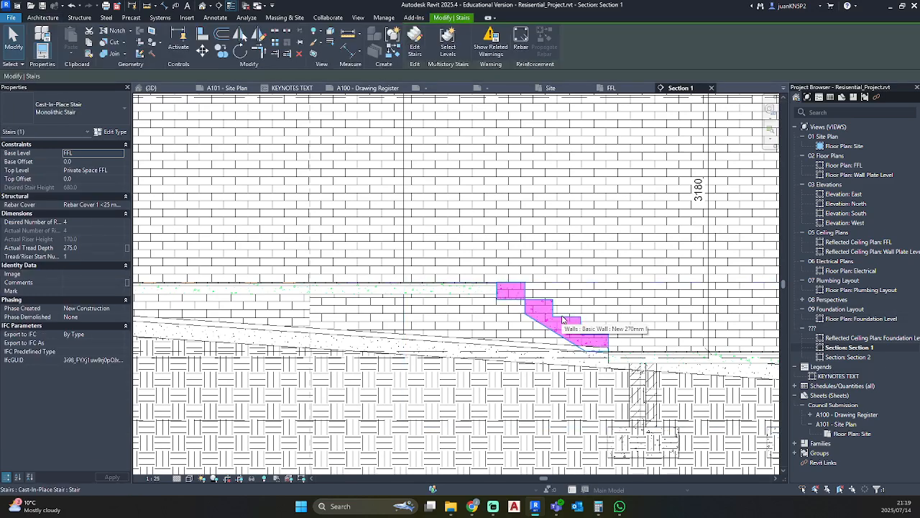
left_click(91, 221)
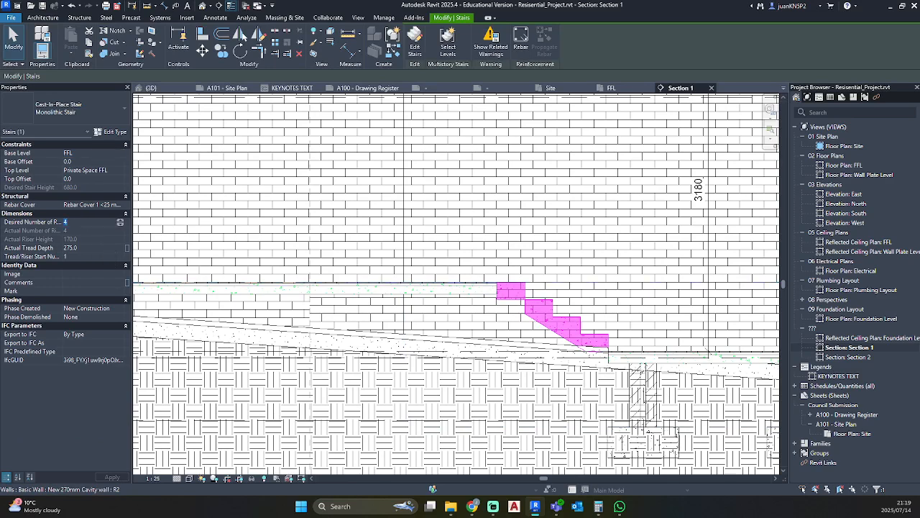
key("Return")
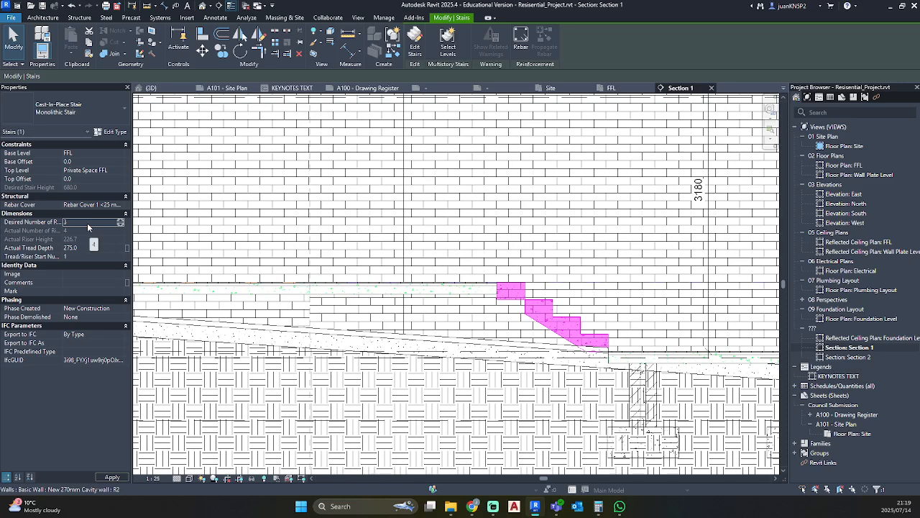
left_click(494, 285)
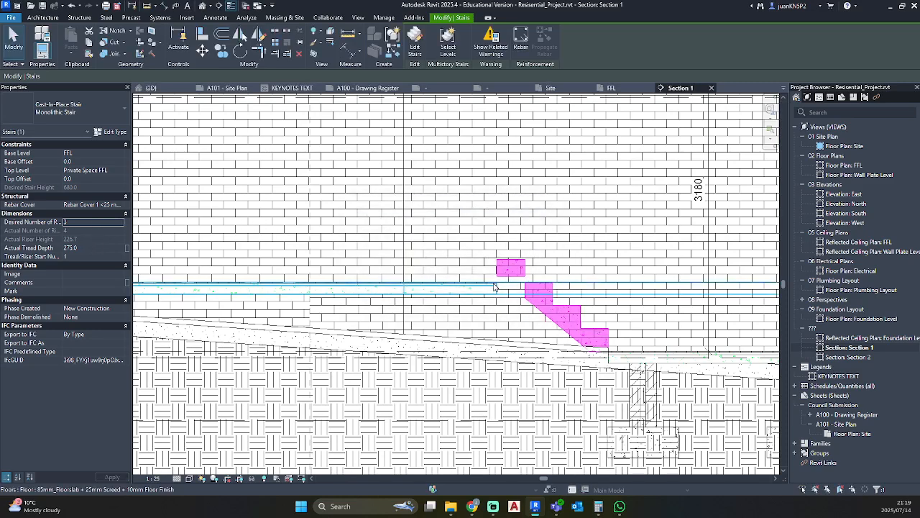
left_click(92, 223)
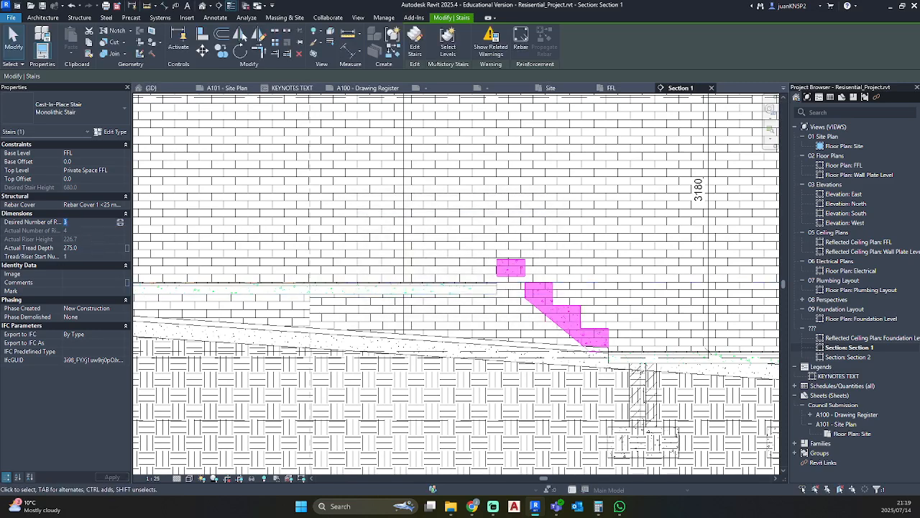
type("4")
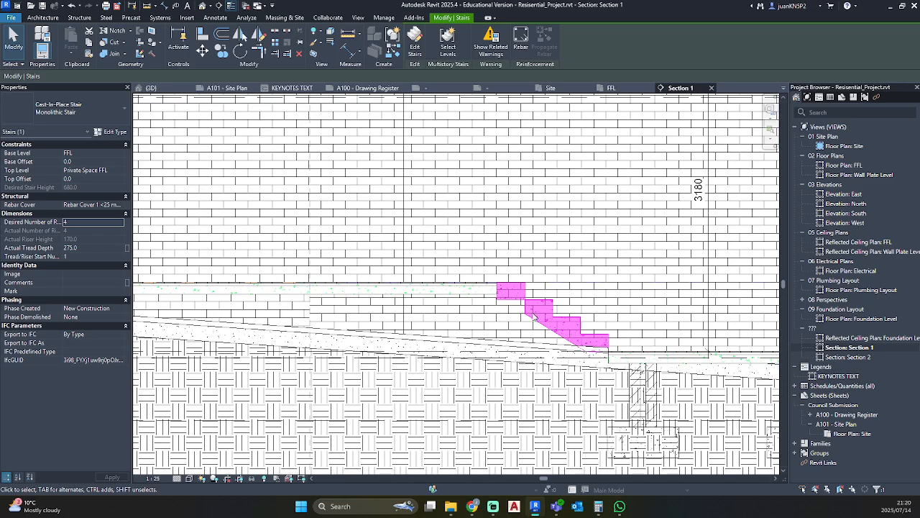
Set the Monolithic Stair type's maximum riser height to 170 mm.
scroll(534, 317, "up", 3)
middle_click_drag(546, 324, 384, 287)
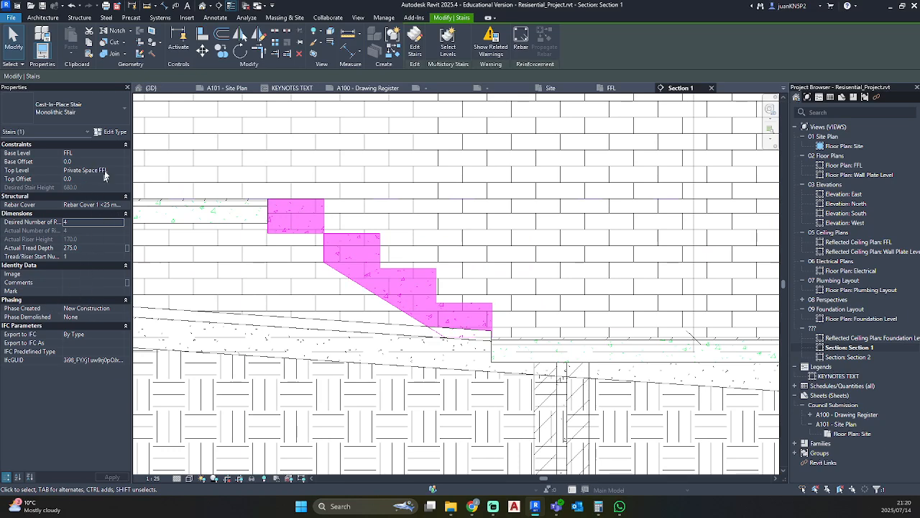
left_click(112, 131)
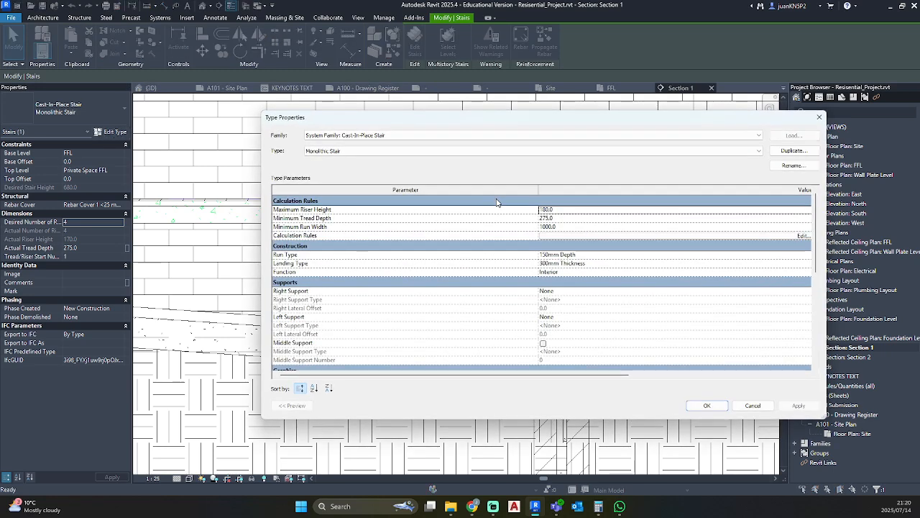
left_click(588, 212)
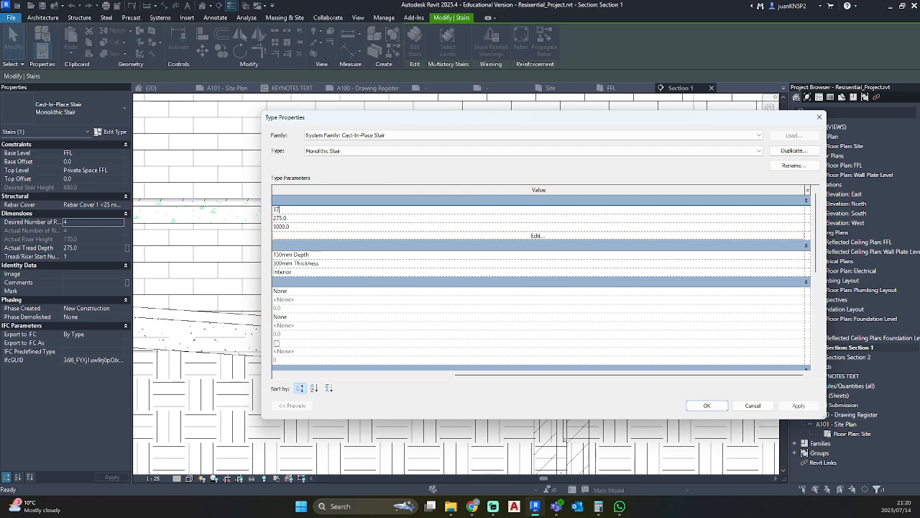
type("0")
left_click(587, 215)
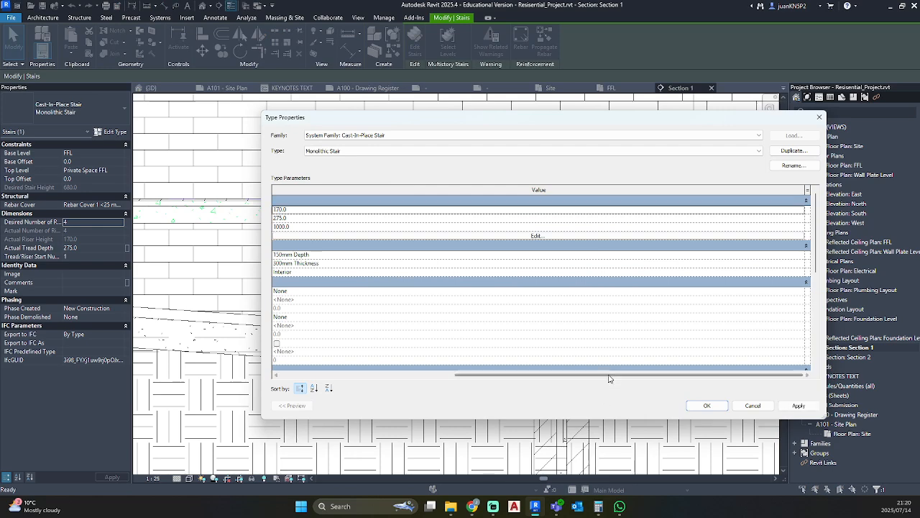
left_click_drag(609, 374, 471, 374)
scroll(503, 274, "down", 4)
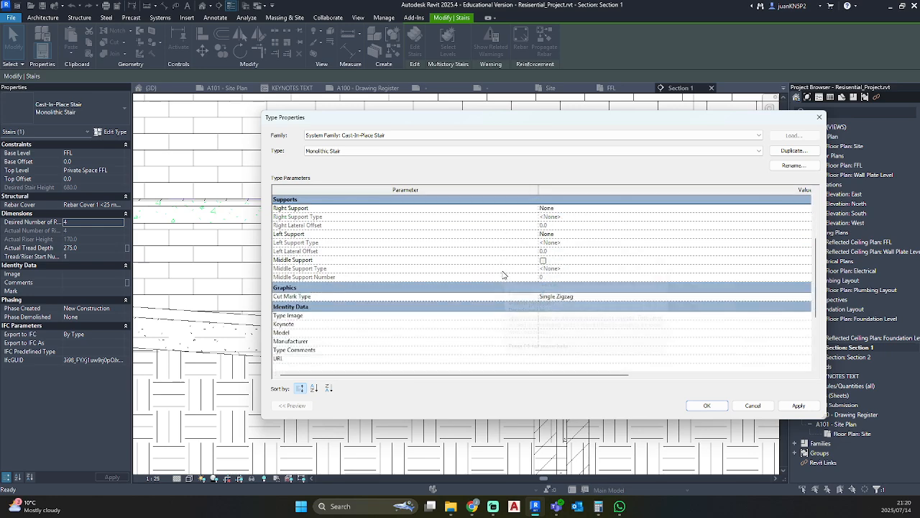
scroll(504, 274, "down", 3)
scroll(503, 274, "up", 7)
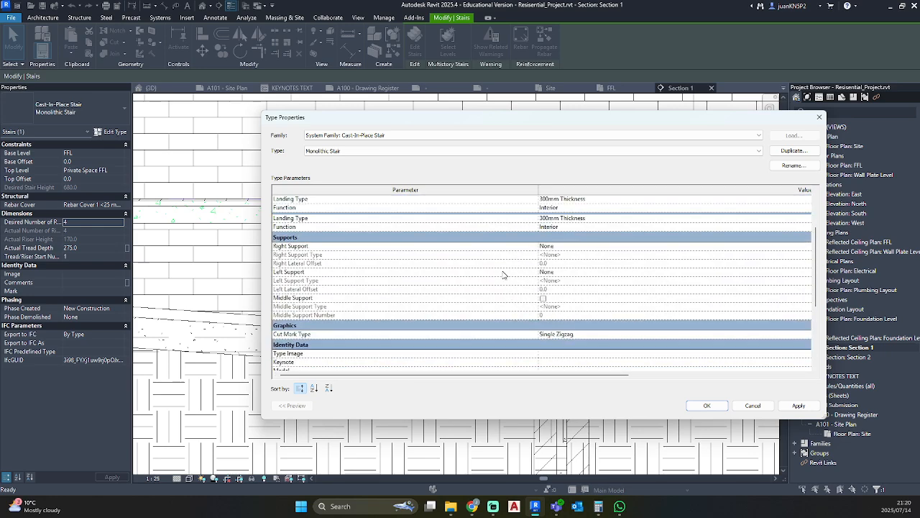
left_click(704, 405)
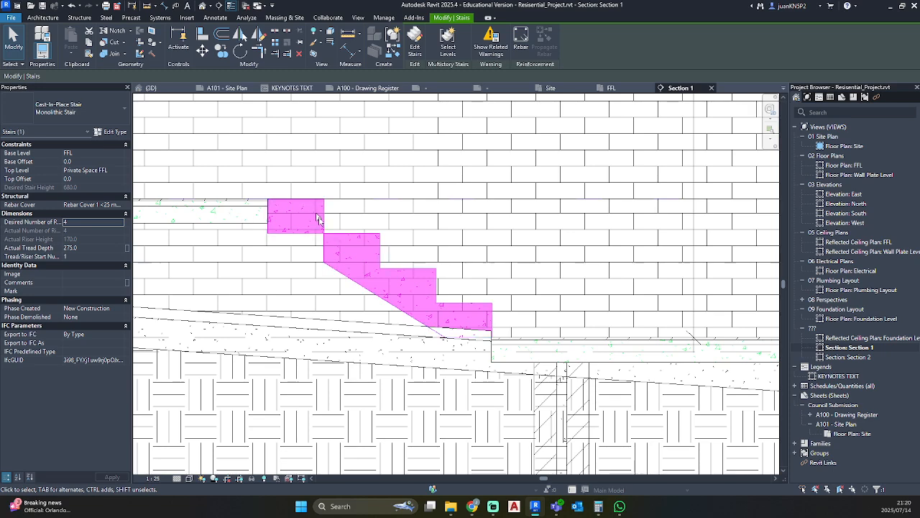
Hide the Grassland - 1200mm toposolid element in the Section 1 view.
key("Escape")
right_click(322, 331)
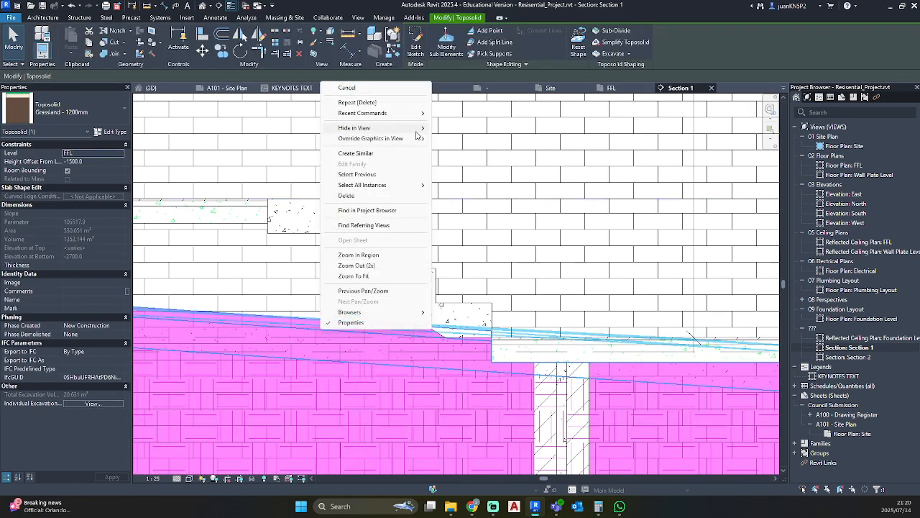
mouse_move(421, 128)
left_click(457, 132)
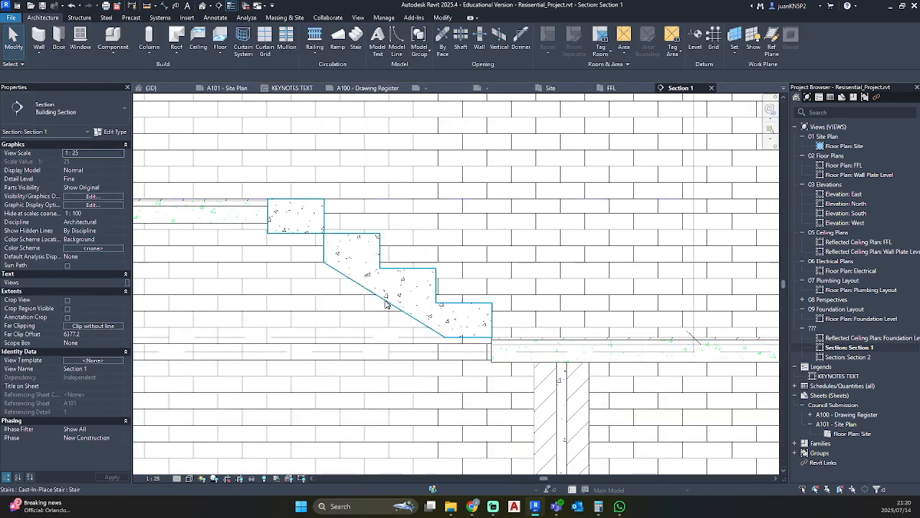
Clear the stair selection in Section 1 and open the FFL floor plan.
scroll(387, 304, "down", 3)
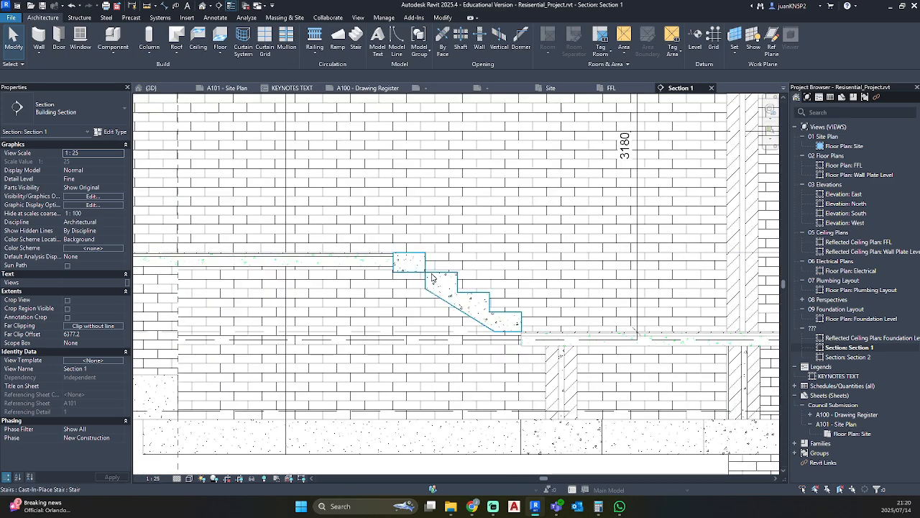
left_click(432, 278)
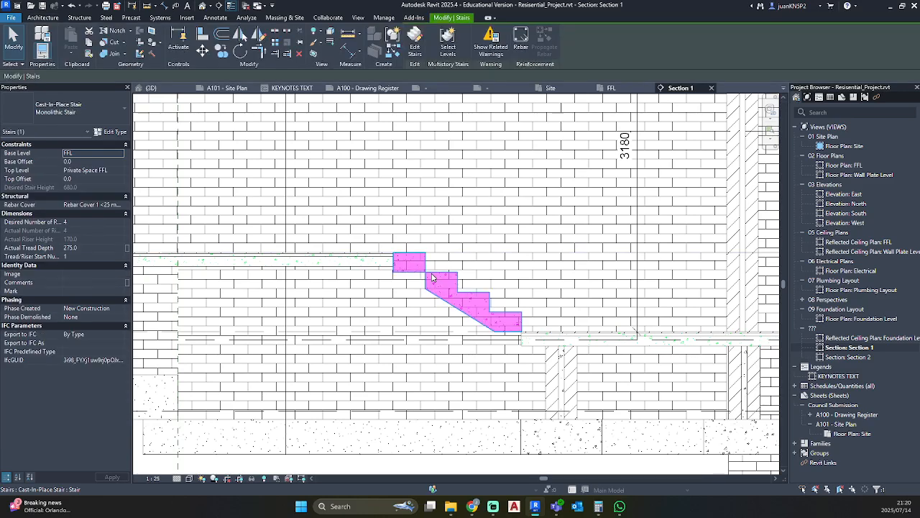
key("Escape")
double_click(853, 167)
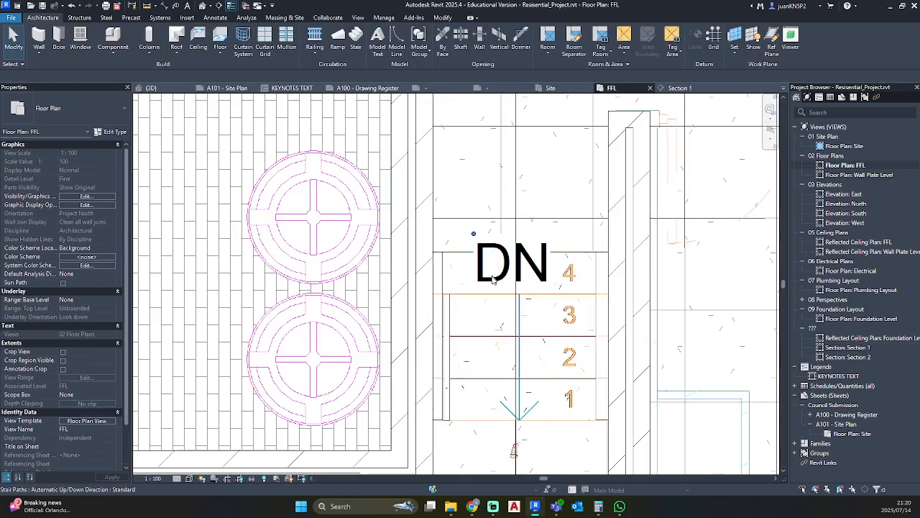
Leave the existing stair's edit mode without changes and move the stair out of the stairwell into the Passage area.
scroll(479, 244, "down", 1)
double_click(485, 331)
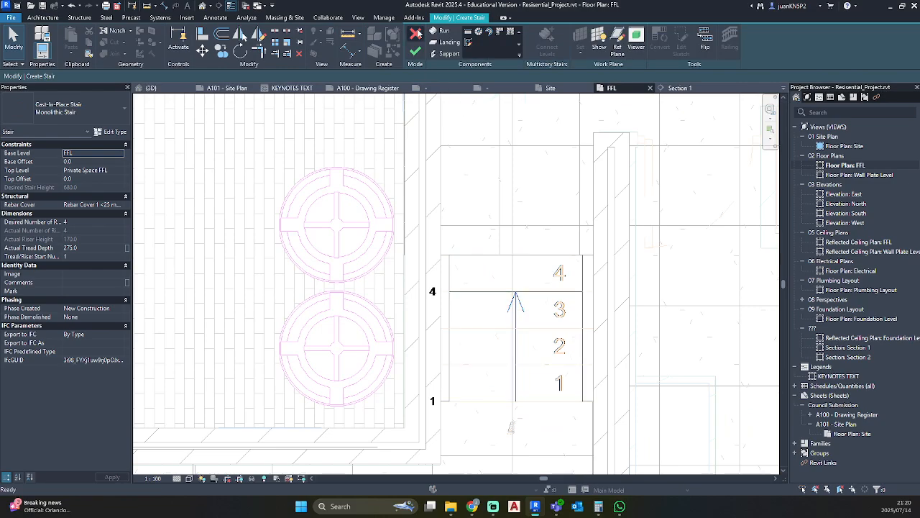
left_click(417, 34)
scroll(516, 190, "down", 3)
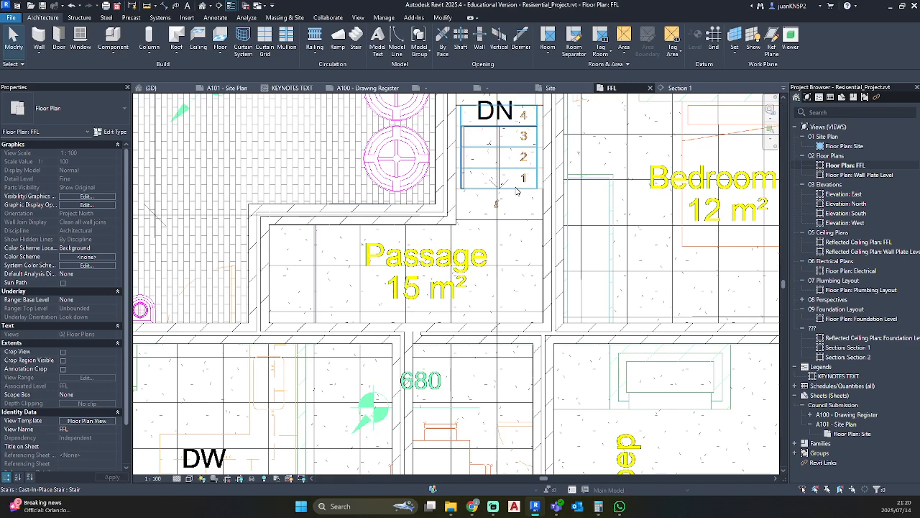
left_click_drag(516, 190, 360, 287)
left_click(473, 277)
scroll(494, 305, "up", 2)
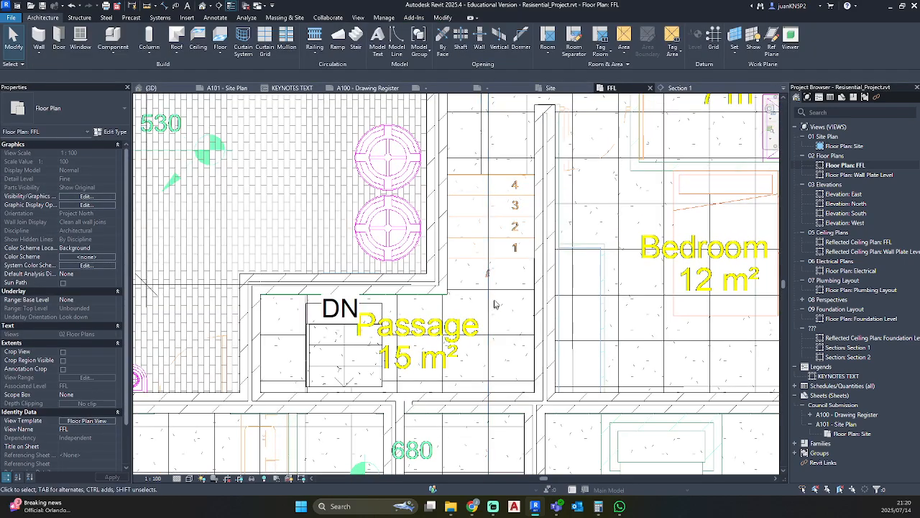
Begin a new Cast-In-Place Monolithic Stair in the FFL floor plan and switch the canvas to the dark theme.
scroll(494, 295, "up", 2)
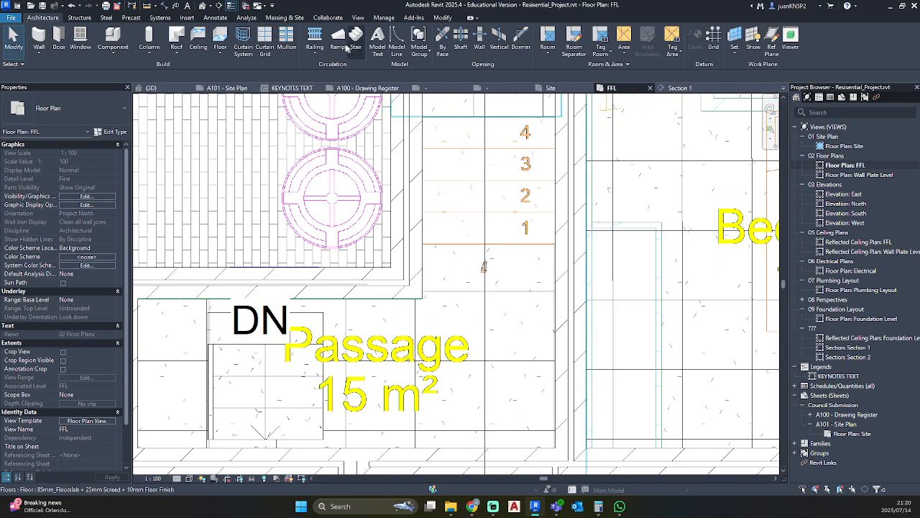
left_click(356, 39)
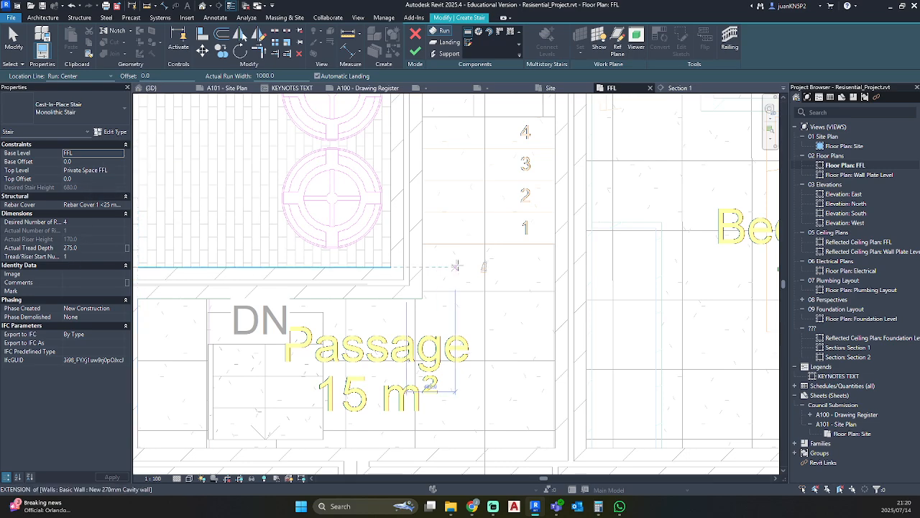
scroll(506, 242, "up", 1)
scroll(519, 245, "up", 5)
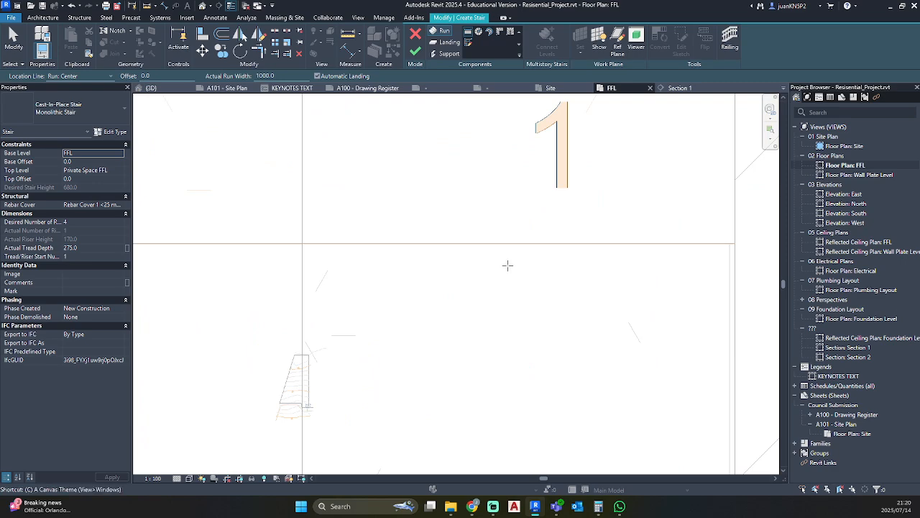
key("a")
scroll(728, 238, "up", 4)
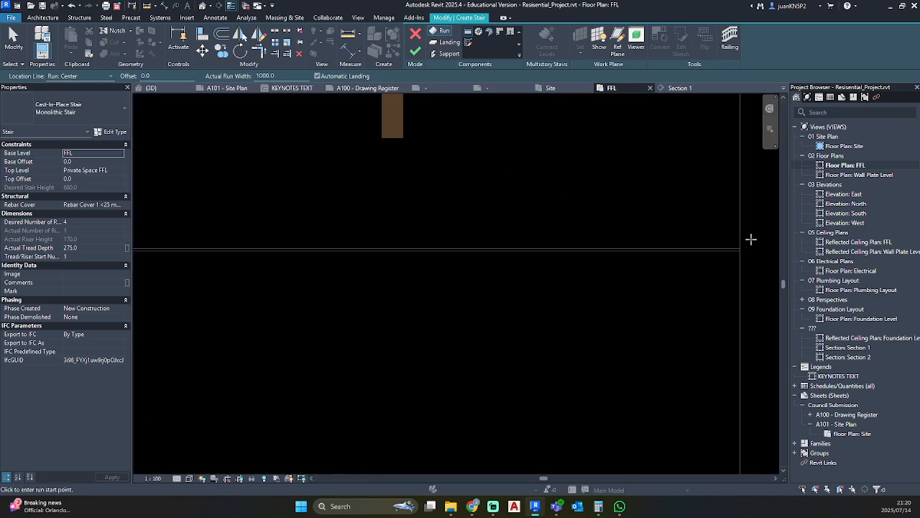
Draw a straight four-riser run, 825 mm long, from the riser line below number 1, finish the stair and reopen it for editing.
left_click(261, 245)
scroll(261, 140, "down", 3)
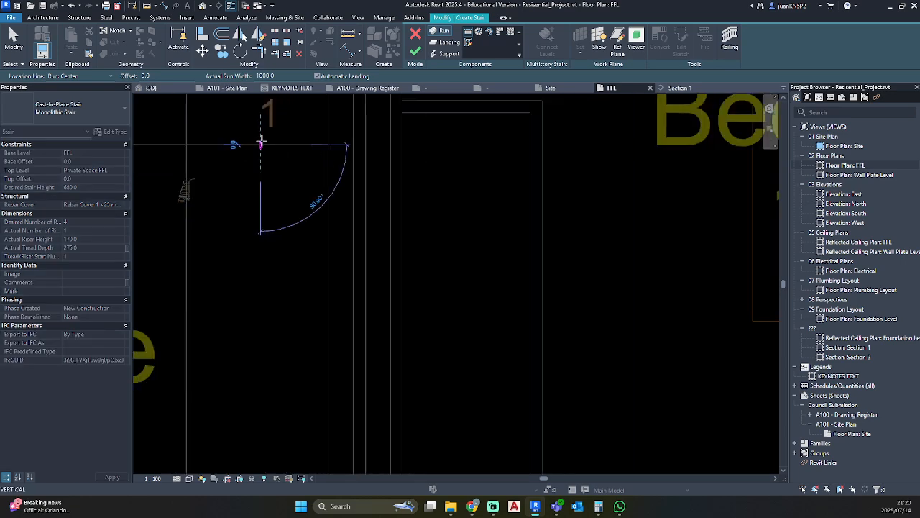
middle_click_drag(261, 140, 392, 374)
scroll(393, 374, "down", 2)
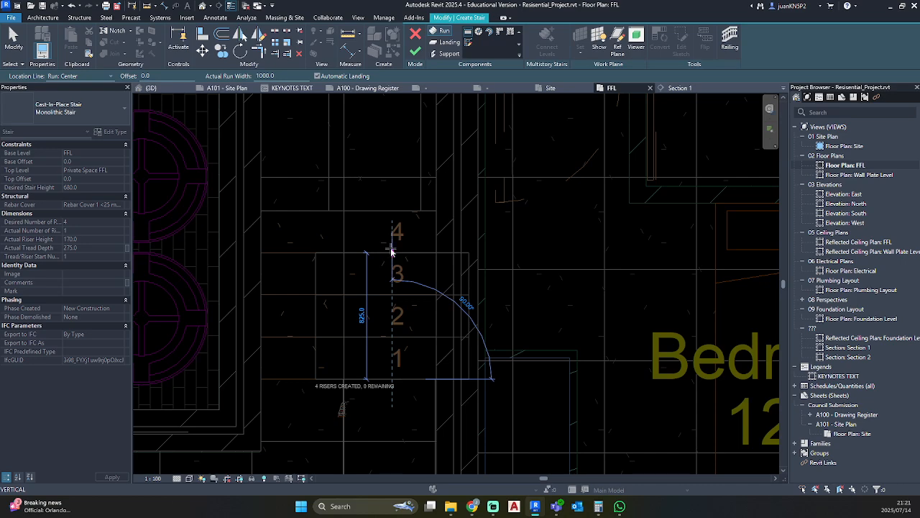
left_click(392, 251)
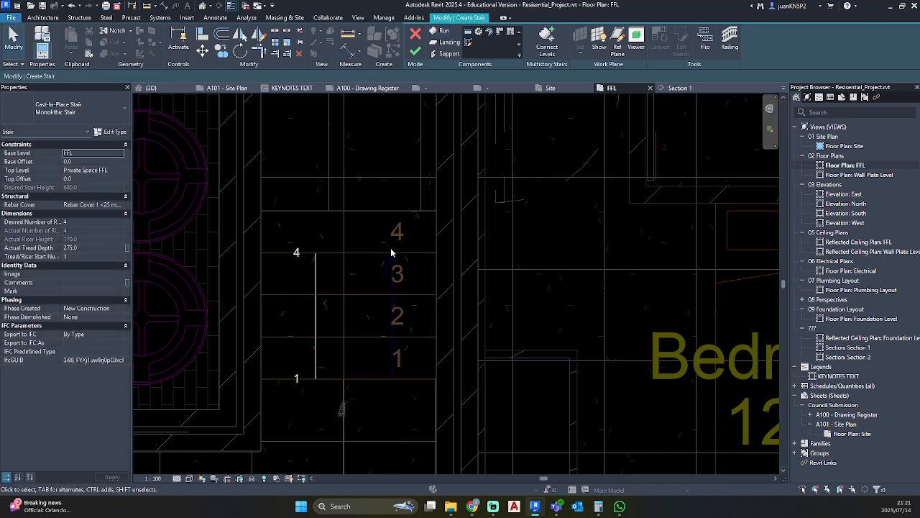
left_click(417, 53)
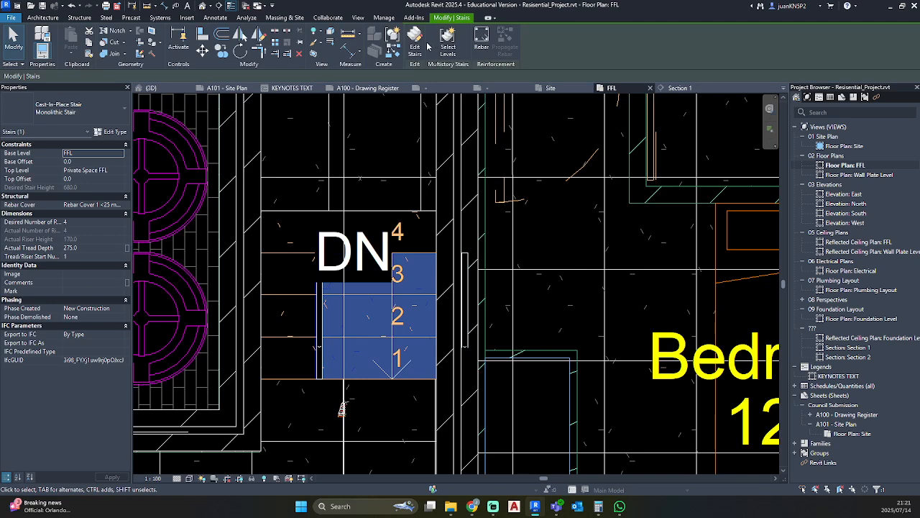
left_click(427, 45)
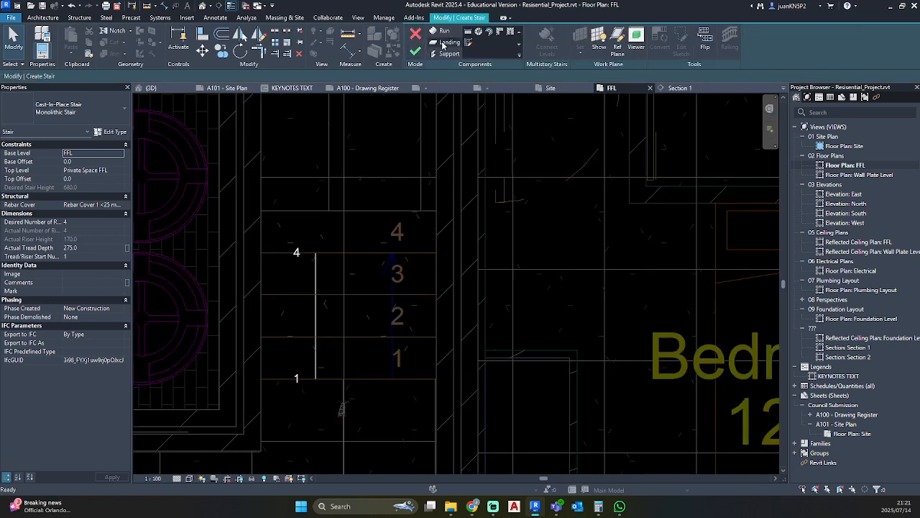
left_click(446, 42)
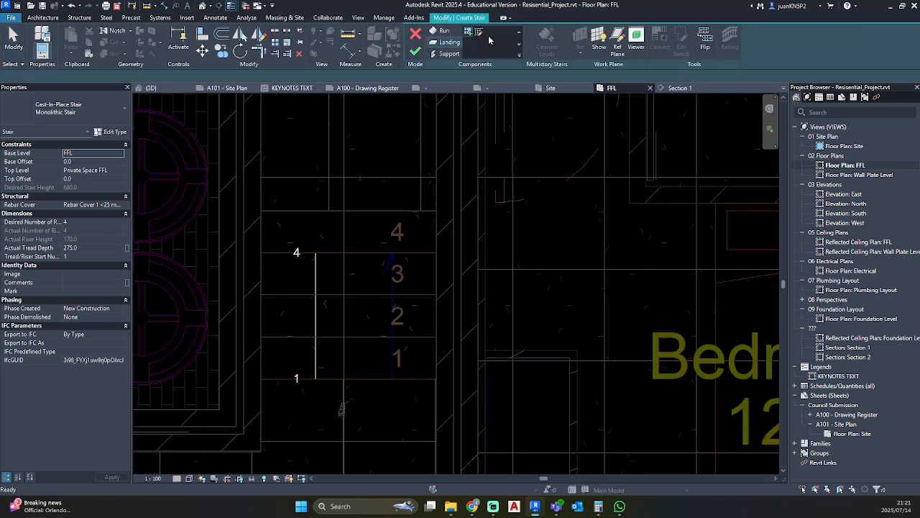
left_click(315, 252)
left_click(315, 210)
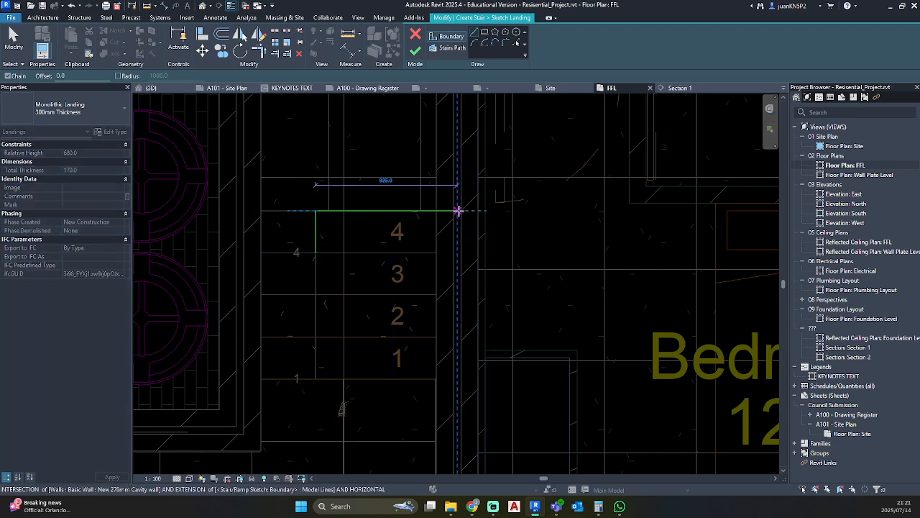
key("Escape")
key("Escape")
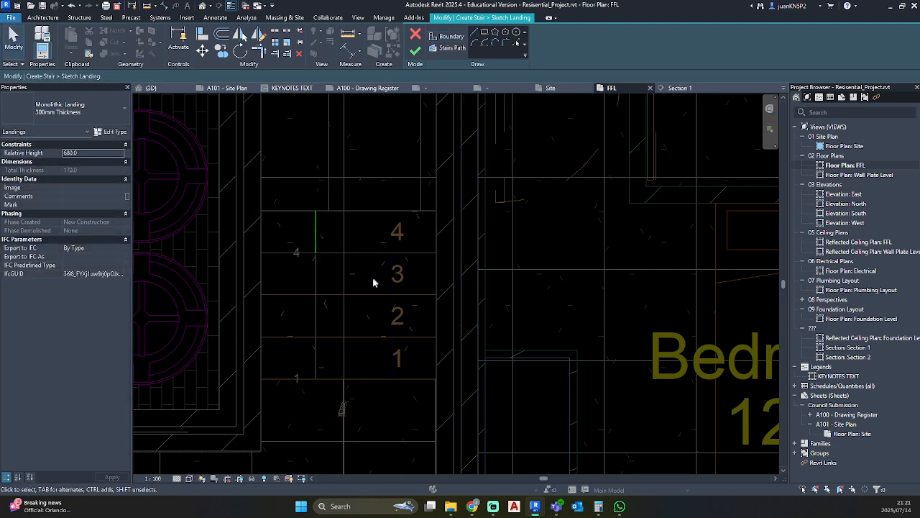
left_click(416, 33)
left_click(480, 258)
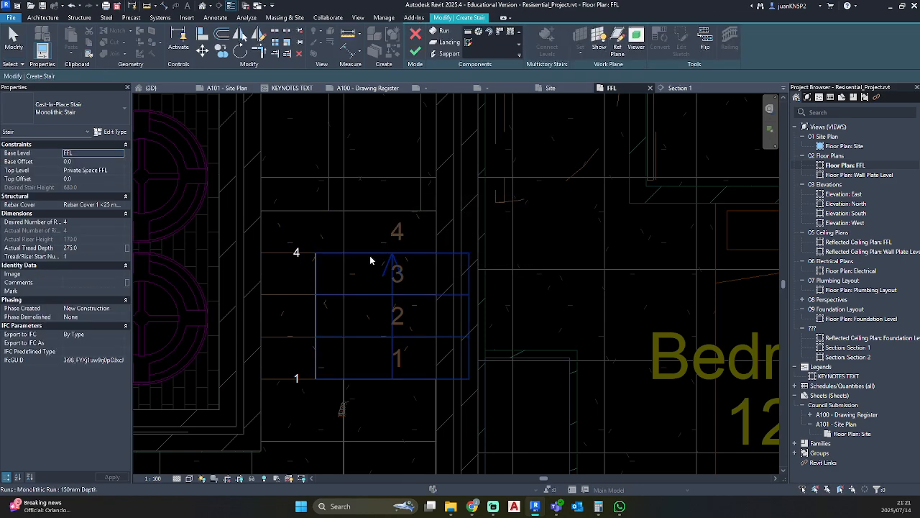
Stretch both sides of the stair run to the faces of the flanking walls, making it about 1151 mm wide.
left_click(370, 260)
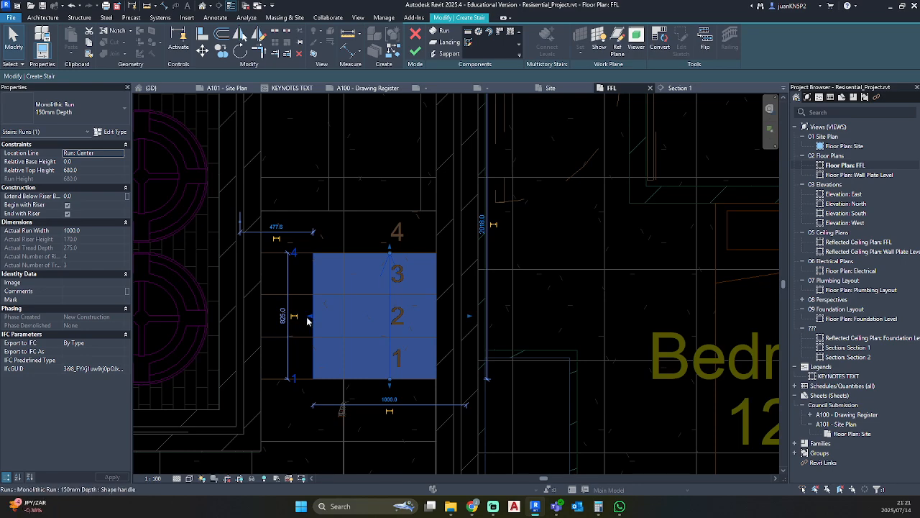
left_click_drag(308, 321, 261, 317)
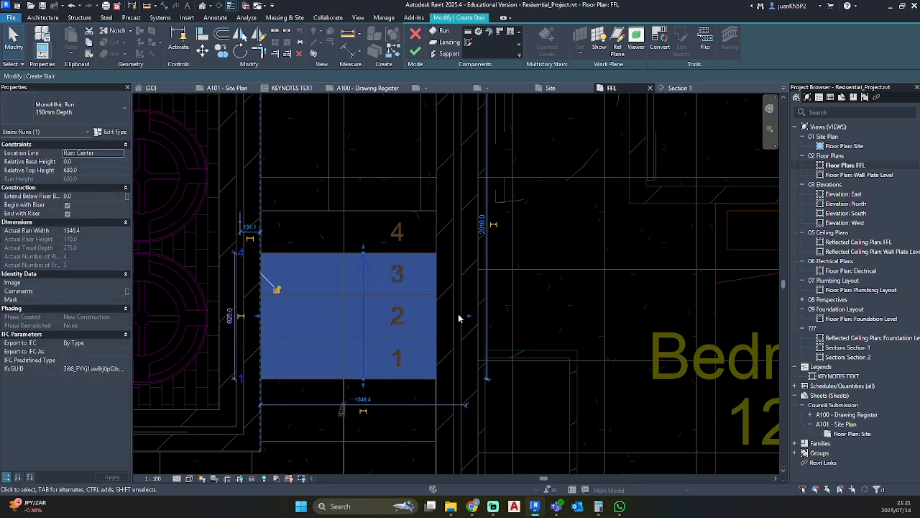
left_click_drag(459, 317, 436, 315)
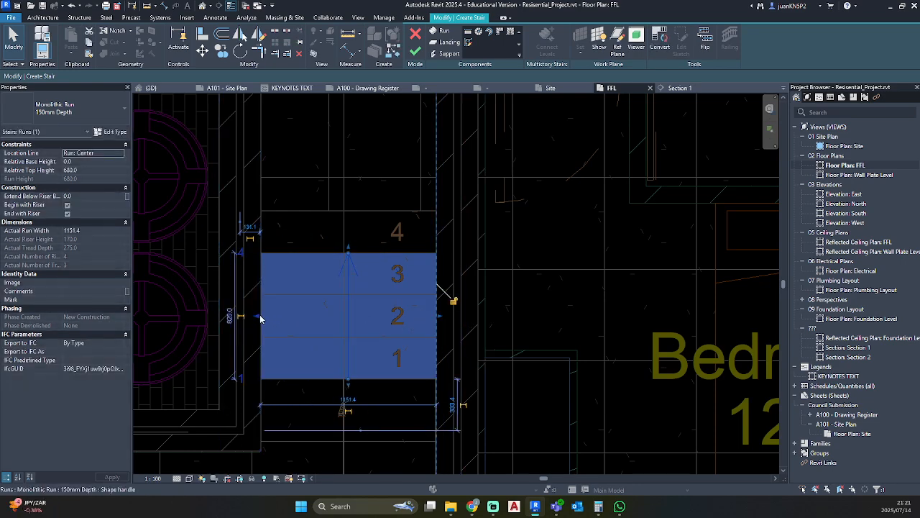
left_click_drag(259, 317, 260, 314)
key("Escape")
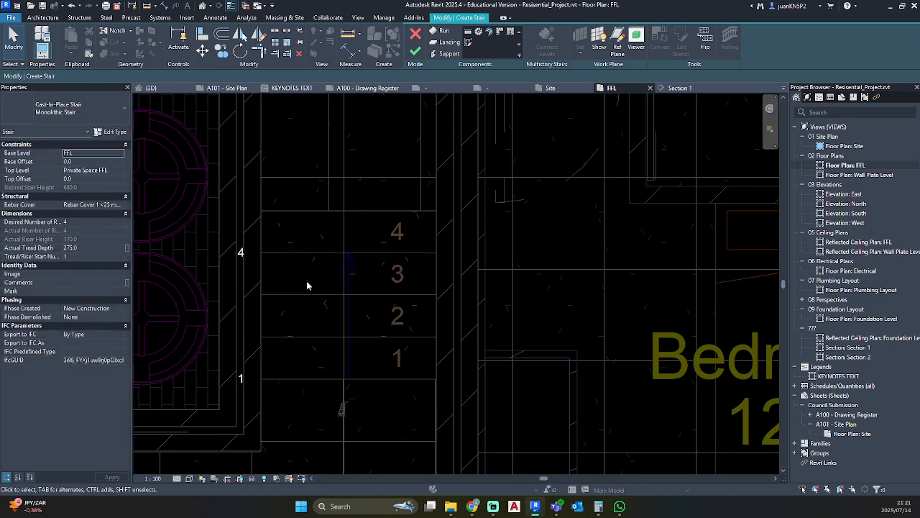
left_click(367, 256)
scroll(360, 369, "down", 1)
middle_click_drag(384, 355, 407, 329)
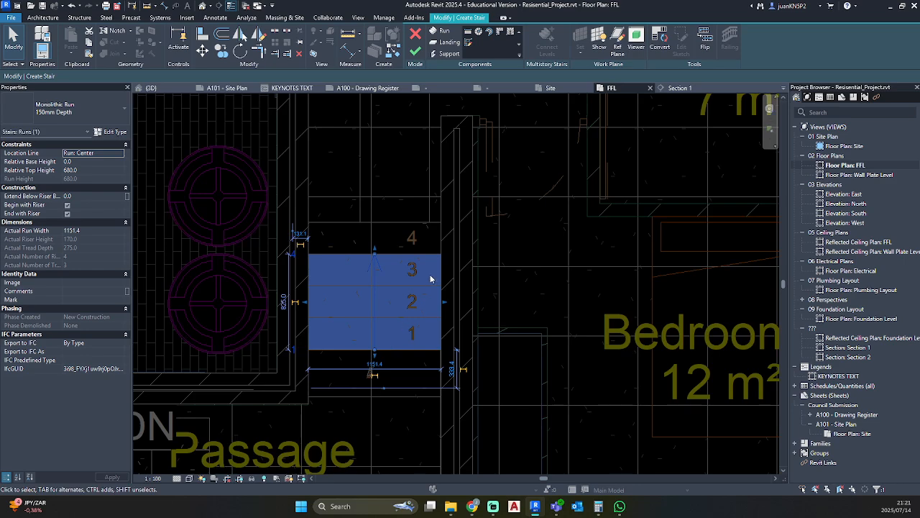
scroll(362, 264, "up", 1)
key("Escape")
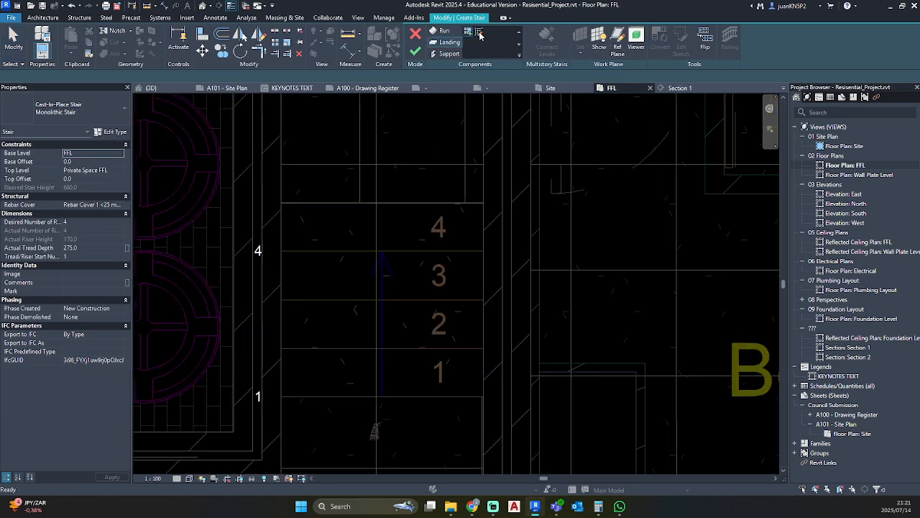
Sketch a rectangular landing over the plan's tread 4, spanning wall to wall above the run, and finish the stair.
left_click(479, 33)
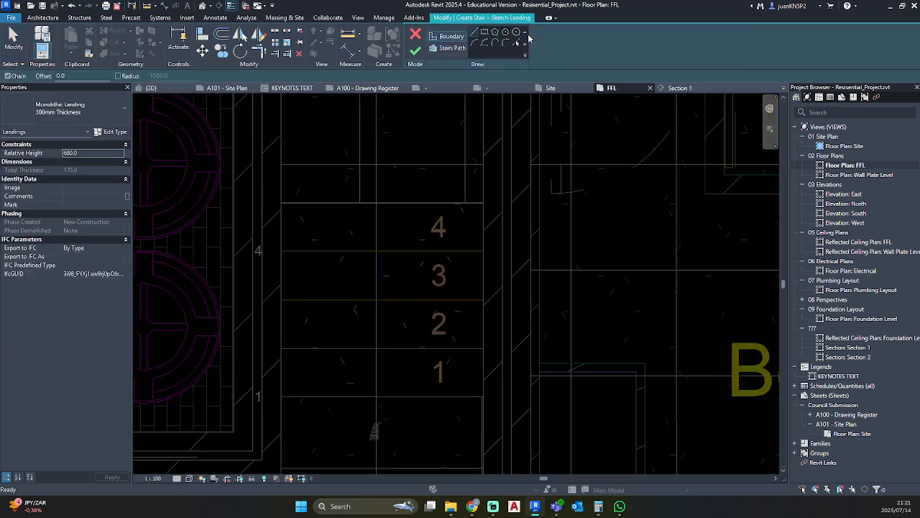
left_click(281, 251)
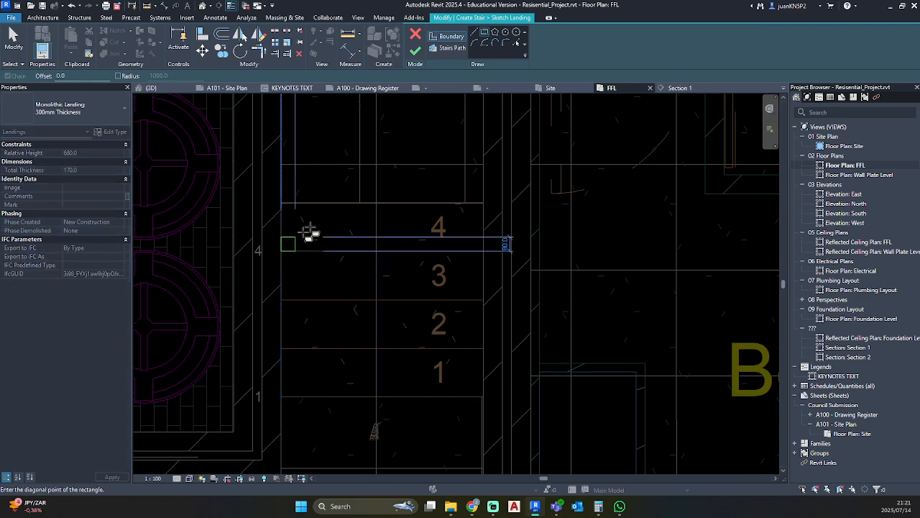
left_click(484, 203)
key("Escape")
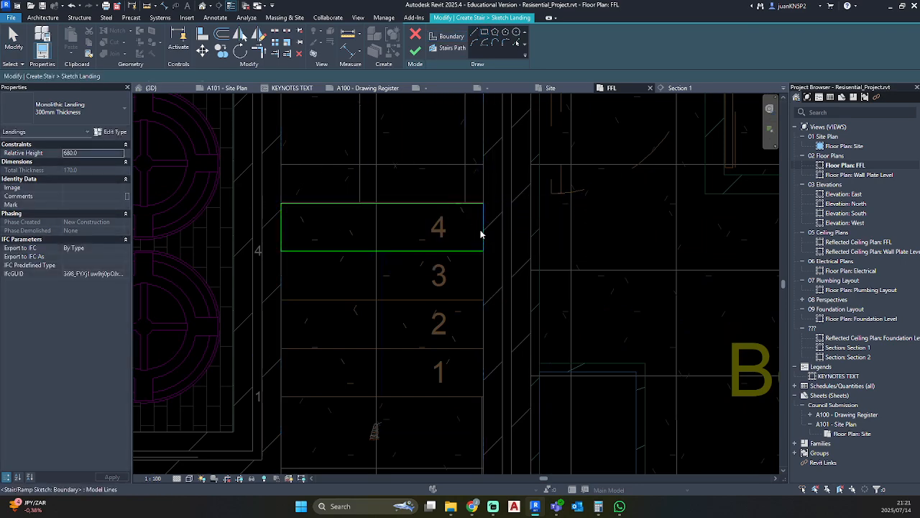
key("Escape")
left_click(414, 52)
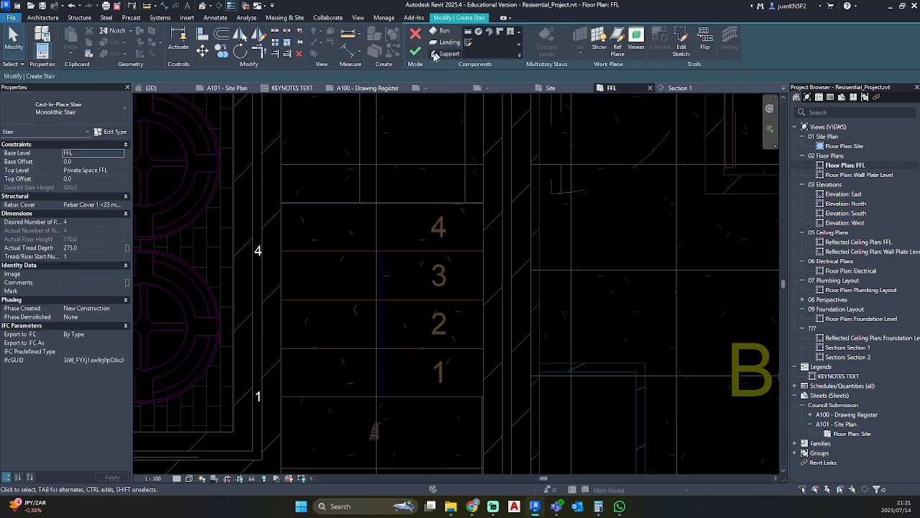
left_click(415, 52)
Delete the 900mm Pipe railing around the new stair and leave nothing selected.
left_click(465, 207)
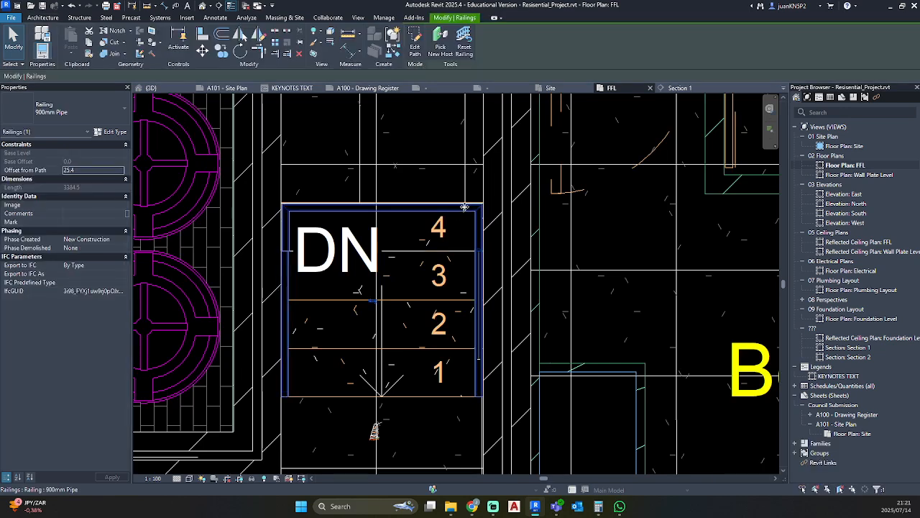
key("Escape")
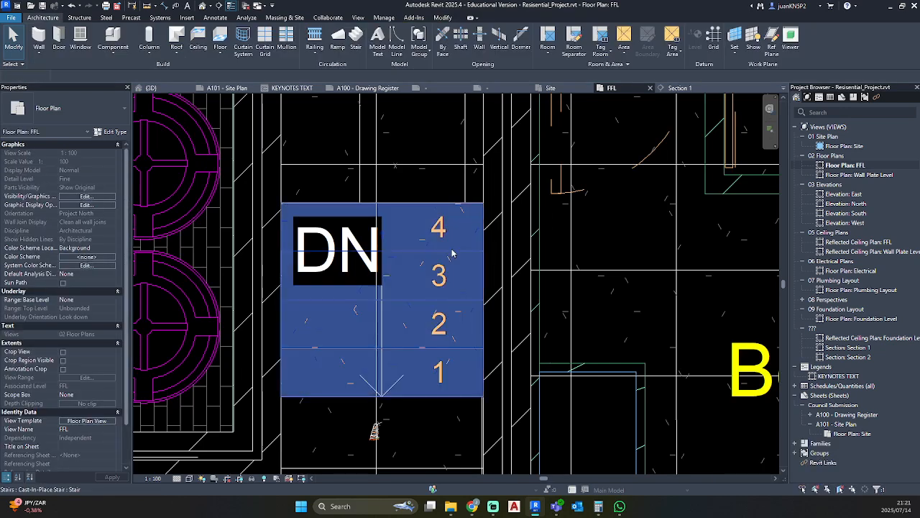
left_click(447, 248)
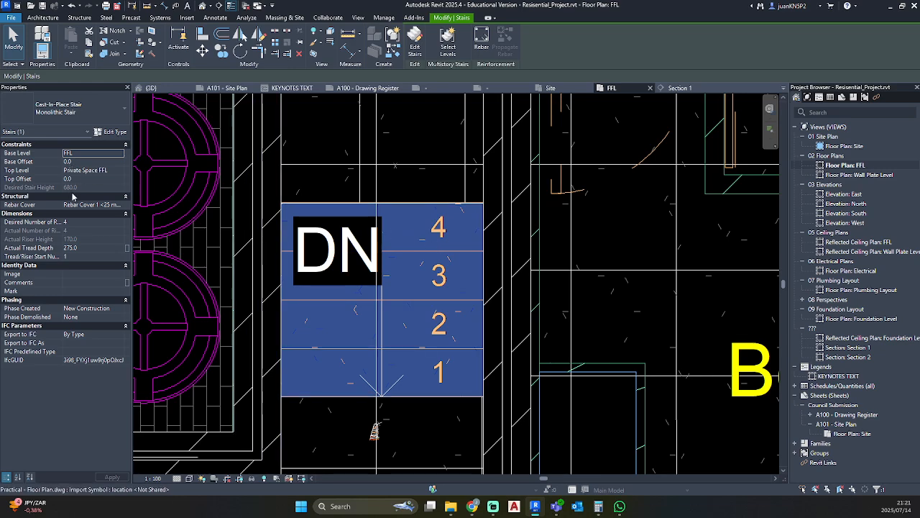
key("Escape")
Open the Section 1 view and examine how the new landing meets the run and the upper slab.
double_click(872, 350)
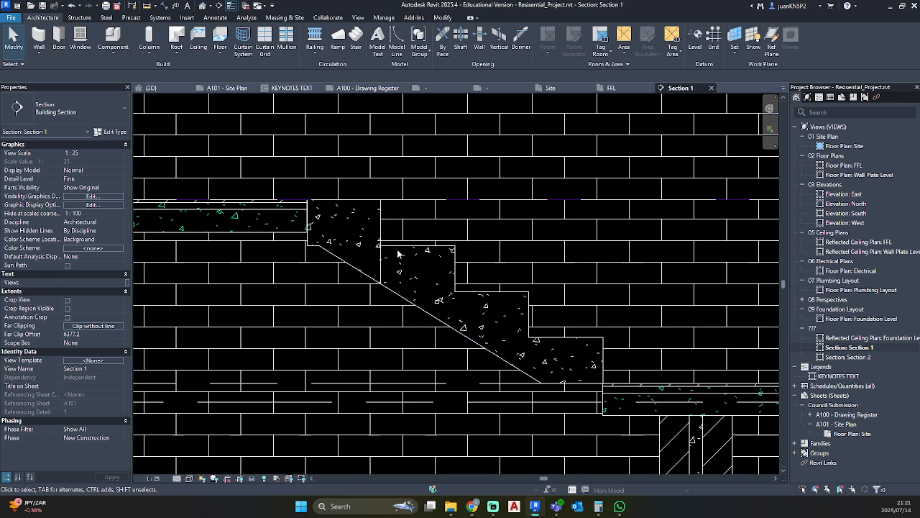
scroll(385, 256, "up", 3)
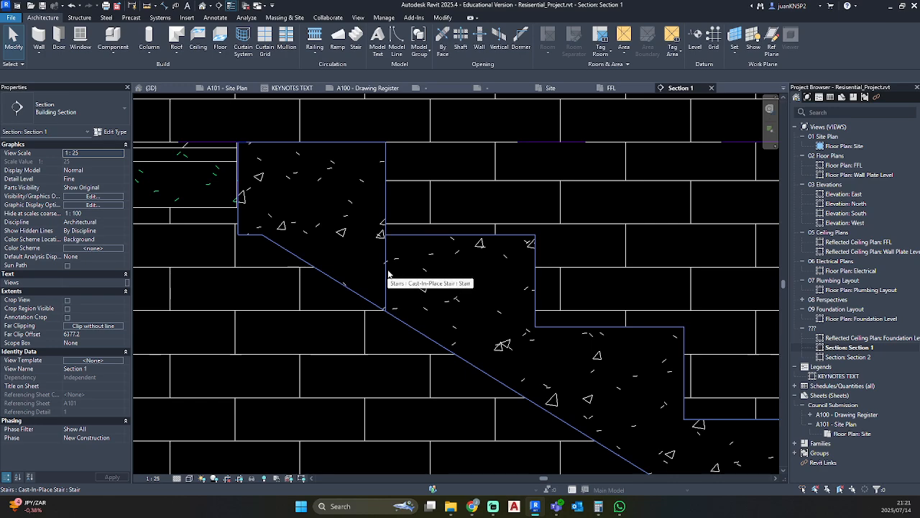
scroll(388, 269, "down", 2)
Check the monolithic thickness in the stair's 300mm Thickness landing type, leaving the type properties without edits and the stair deselected.
left_click(364, 286)
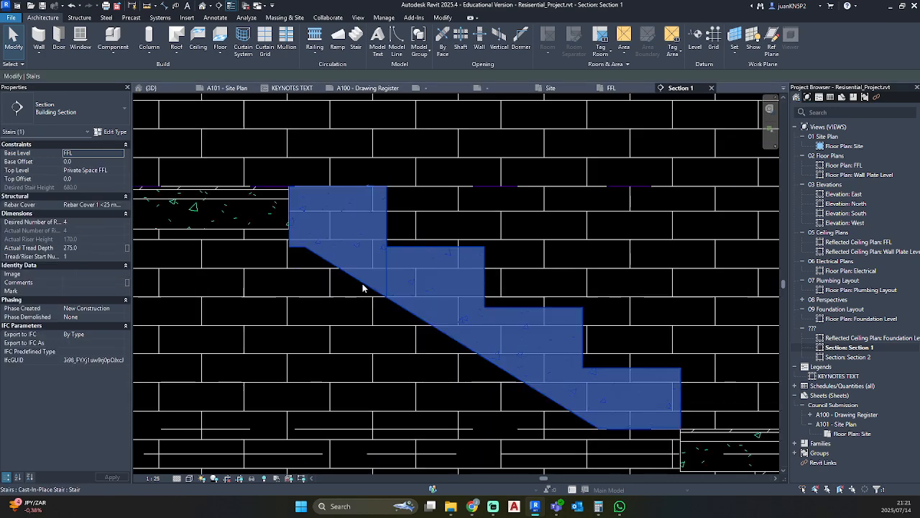
left_click(111, 132)
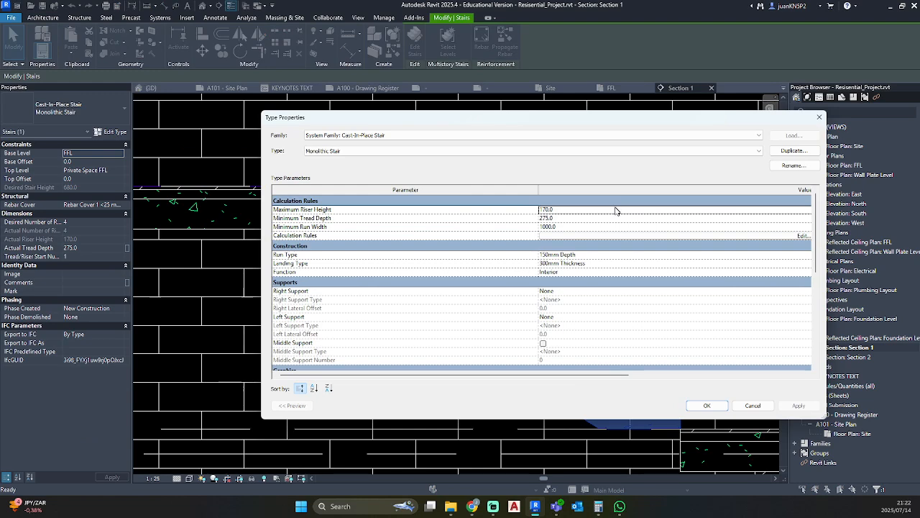
left_click(704, 263)
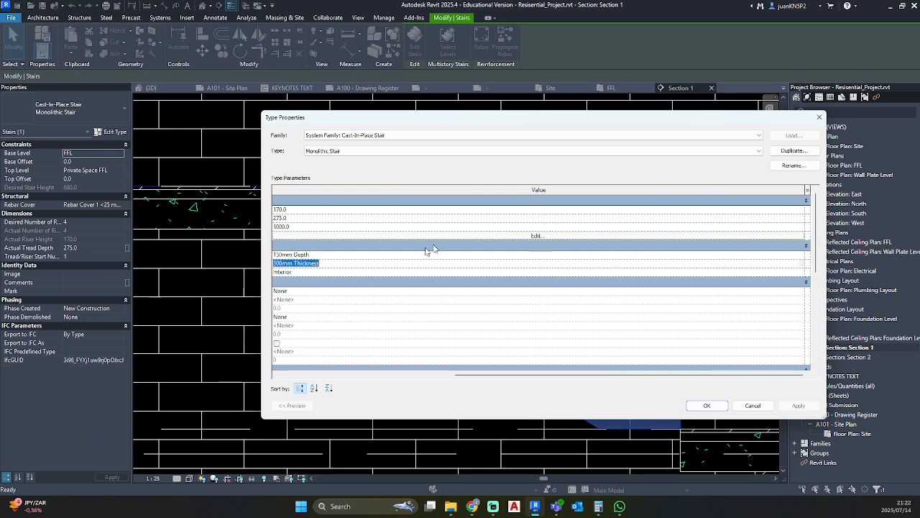
left_click(806, 264)
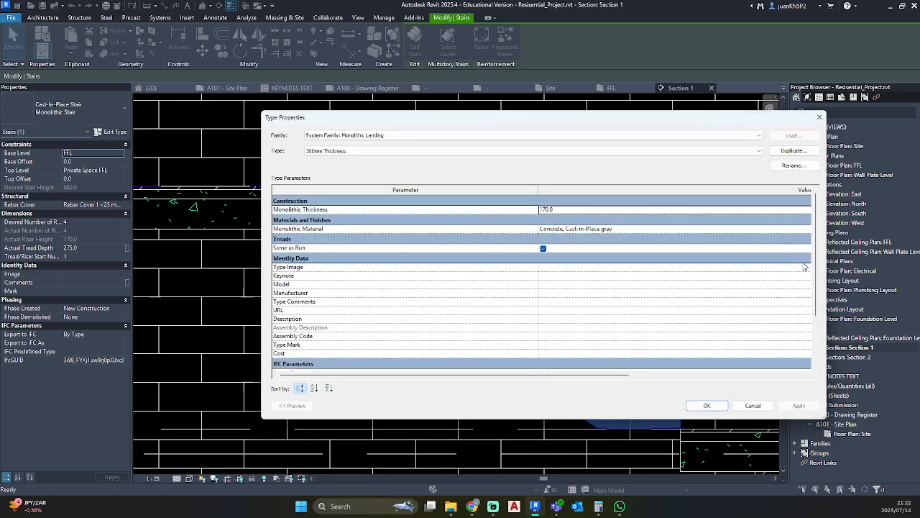
key("Escape")
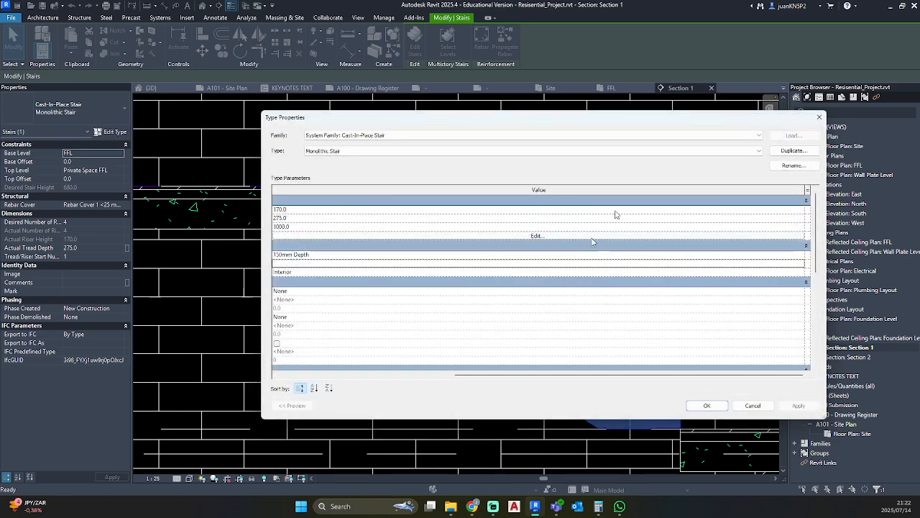
left_click(819, 116)
key("Escape")
Try to join the stair's landing and run geometry in the section.
scroll(369, 307, "down", 4)
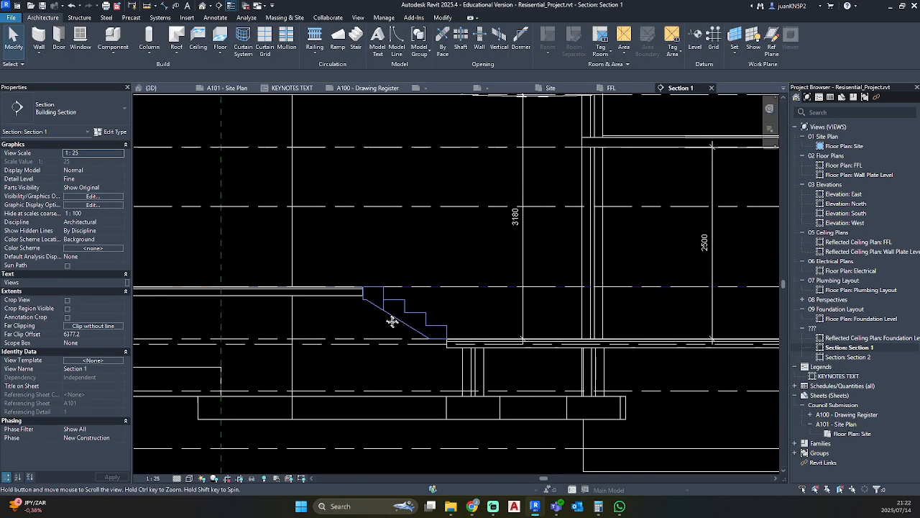
scroll(368, 307, "up", 5)
left_click(367, 305)
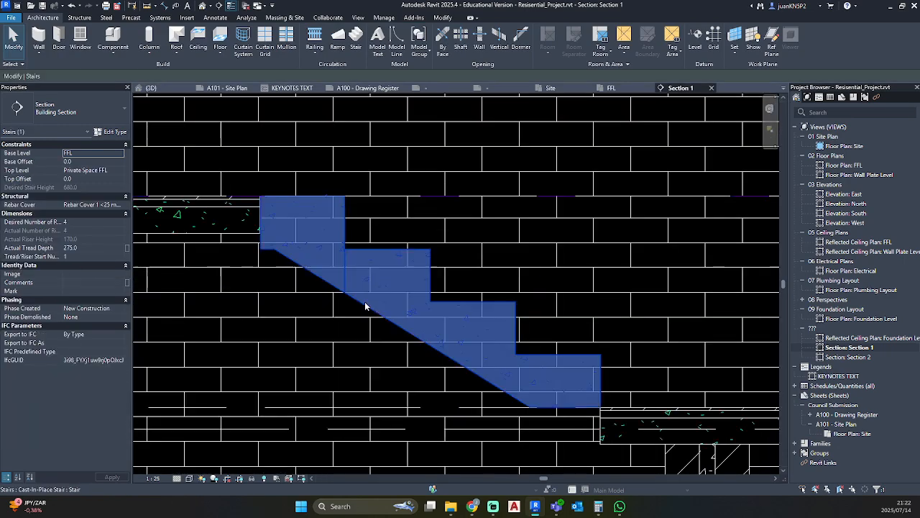
key("Escape")
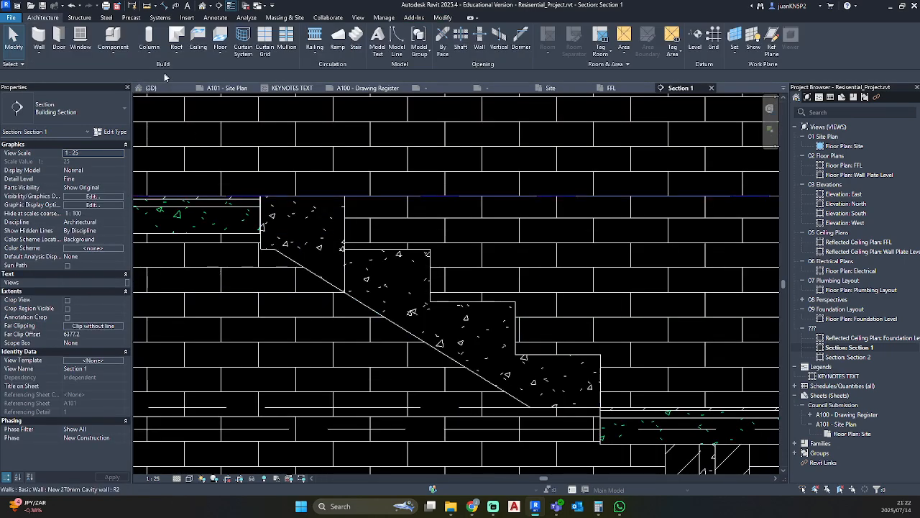
left_click(374, 255)
left_click(116, 54)
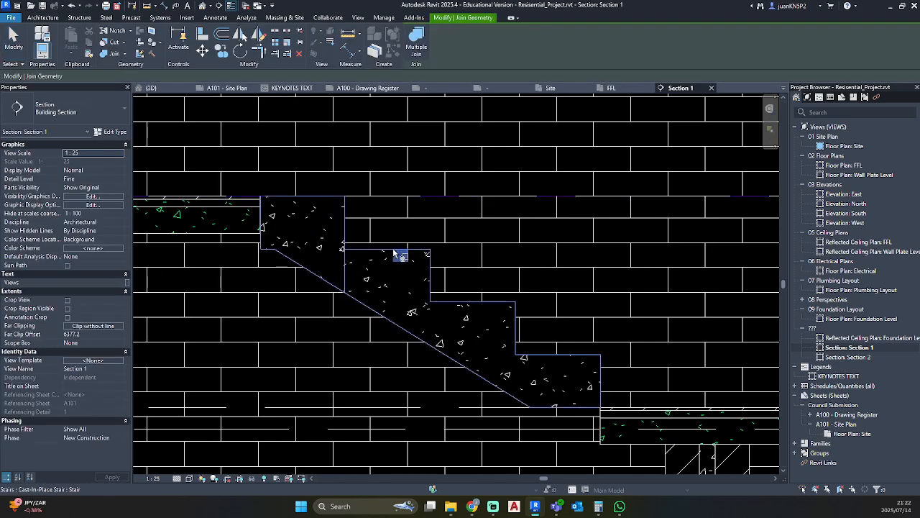
key("Escape")
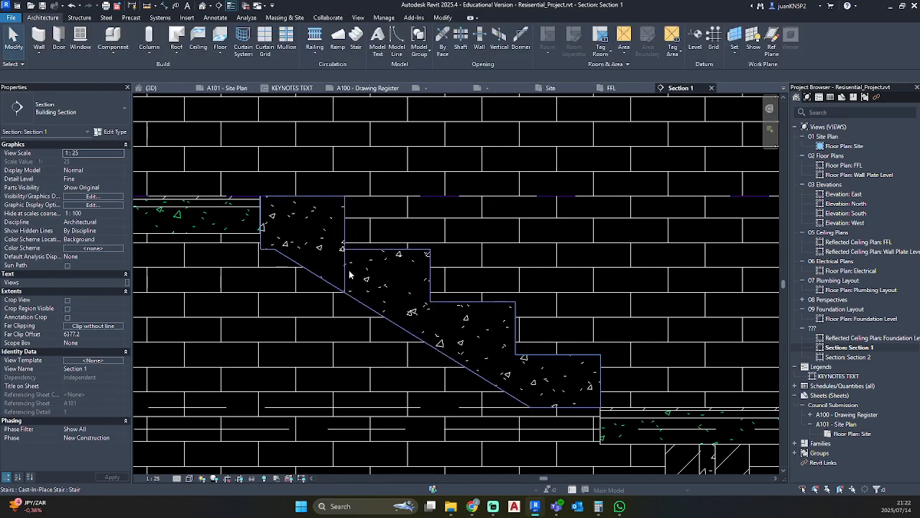
Examine the joint line between the stair's landing and run and the outline of the steps in section.
scroll(350, 274, "up", 3)
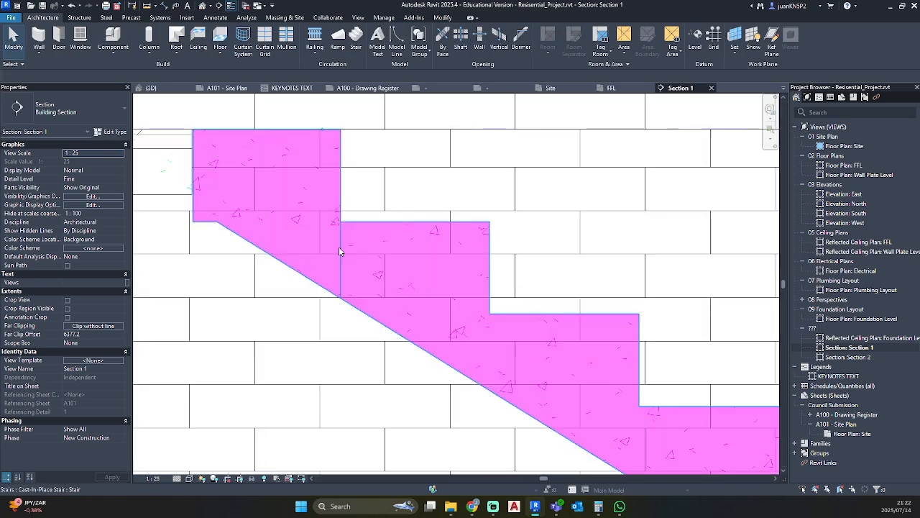
left_click(340, 251)
scroll(340, 259, "down", 3)
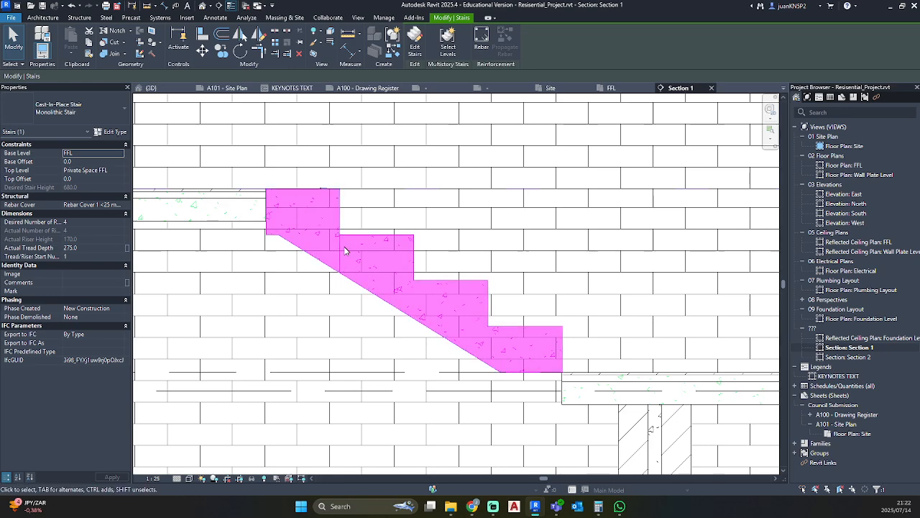
key("Escape")
scroll(344, 251, "up", 2)
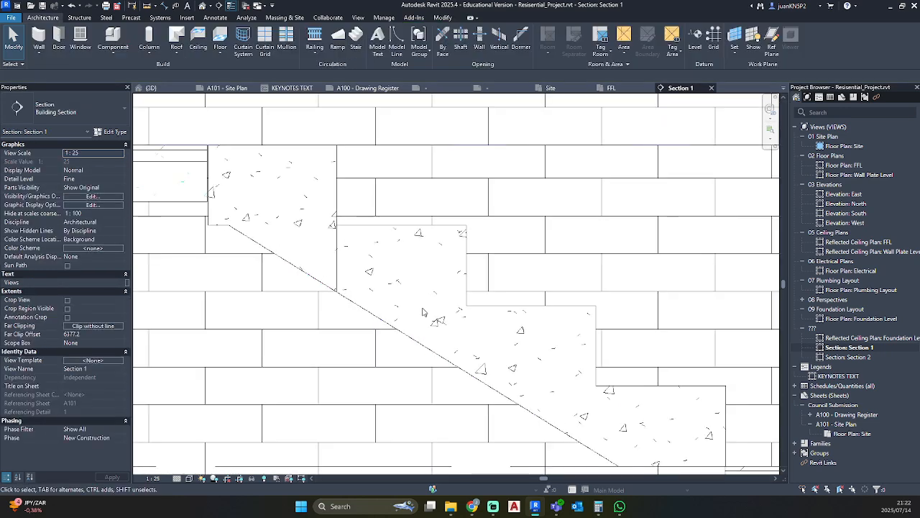
scroll(399, 243, "down", 2)
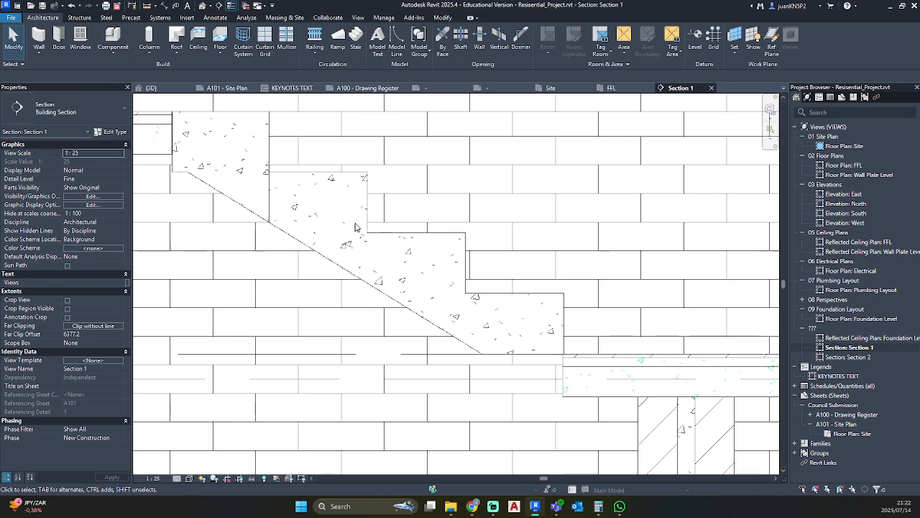
left_click(364, 225)
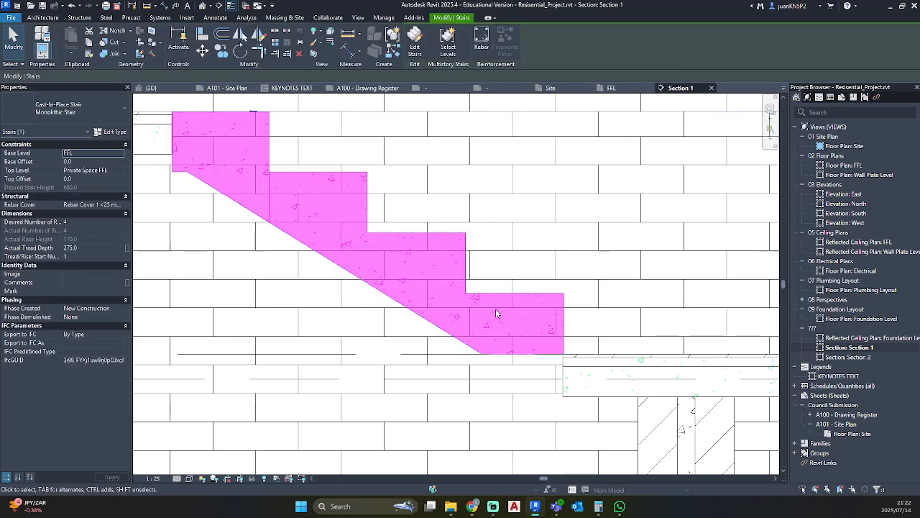
key("Escape")
Move the stair horizontally so the bottom corner of its lowest riser meets the end face of the lower floor slab.
left_click(564, 319)
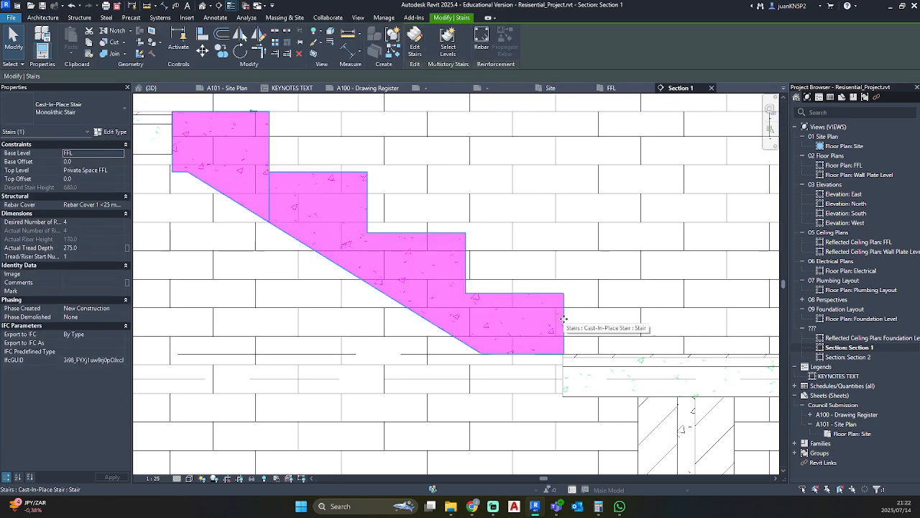
key("m")
key("v")
scroll(563, 325, "up", 5)
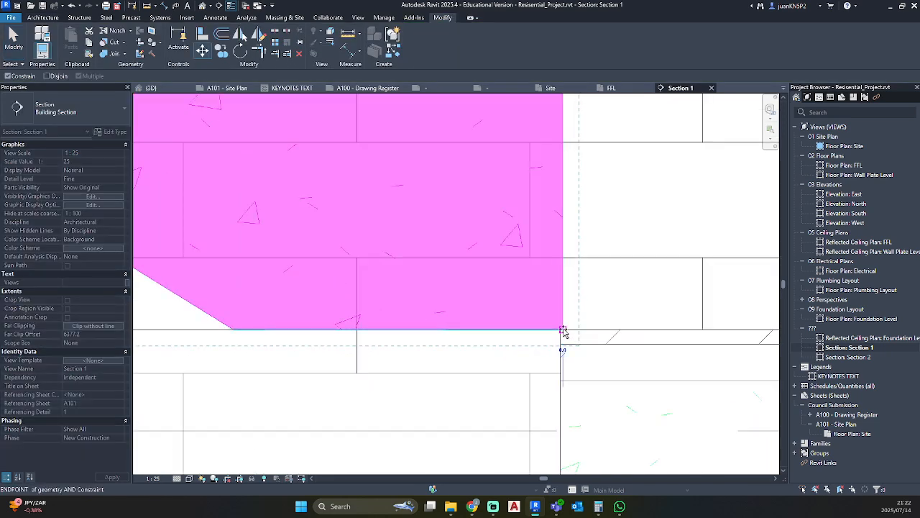
scroll(563, 329, "up", 2)
left_click(559, 330)
left_click(523, 349)
scroll(522, 350, "down", 1)
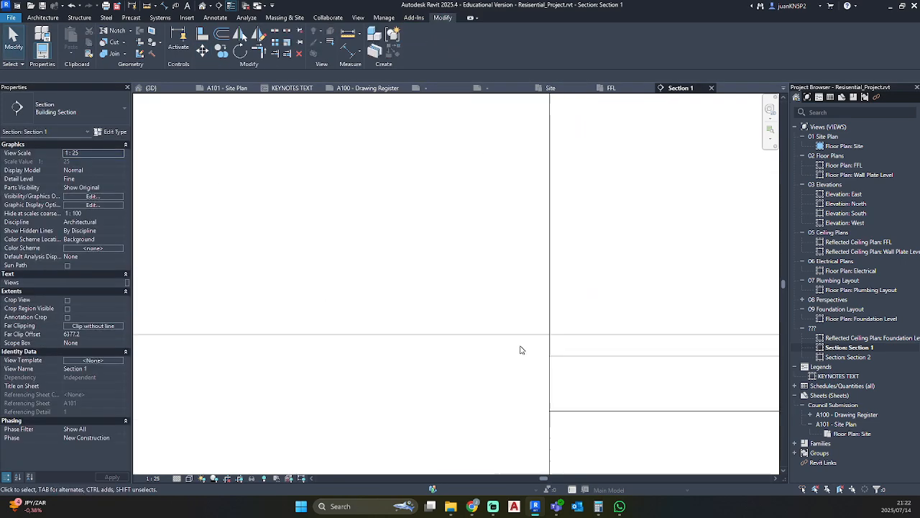
scroll(521, 350, "down", 5)
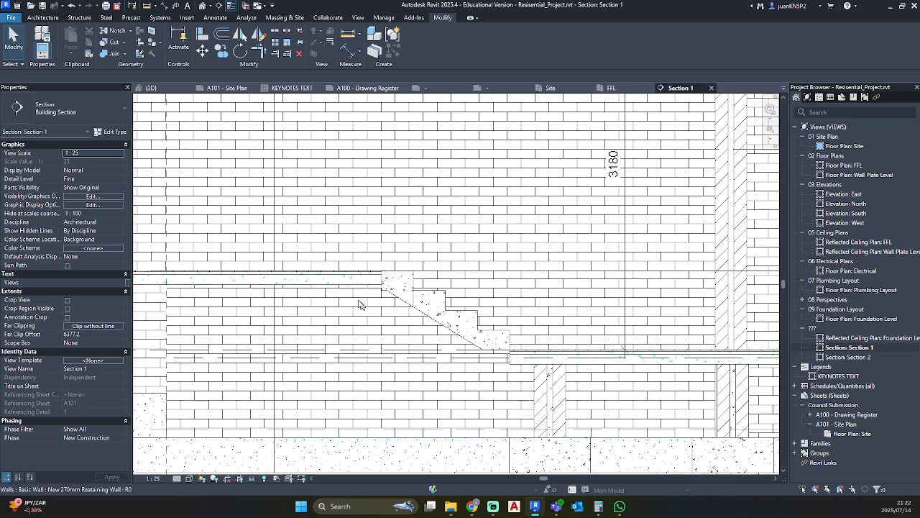
Inspect the moved stair's fit against both slabs in section, then look at the building in the default 3D view.
scroll(368, 303, "up", 4)
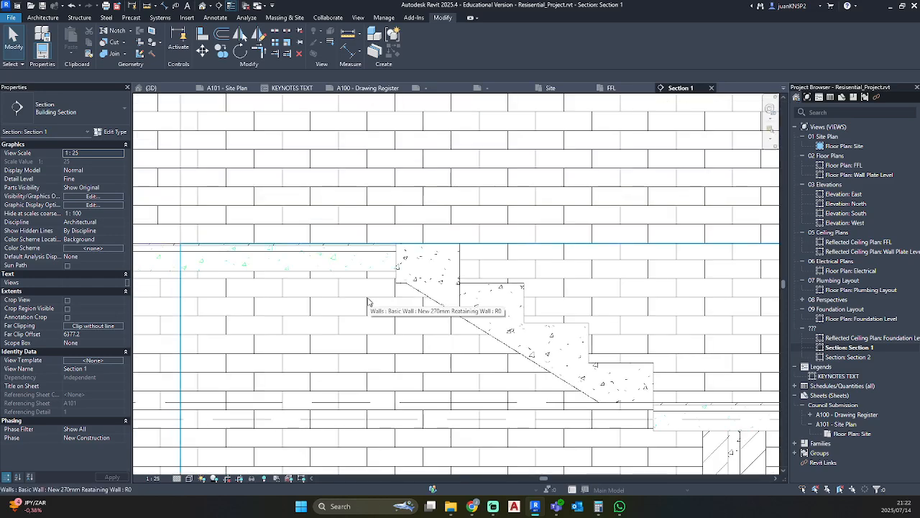
scroll(368, 304, "down", 3)
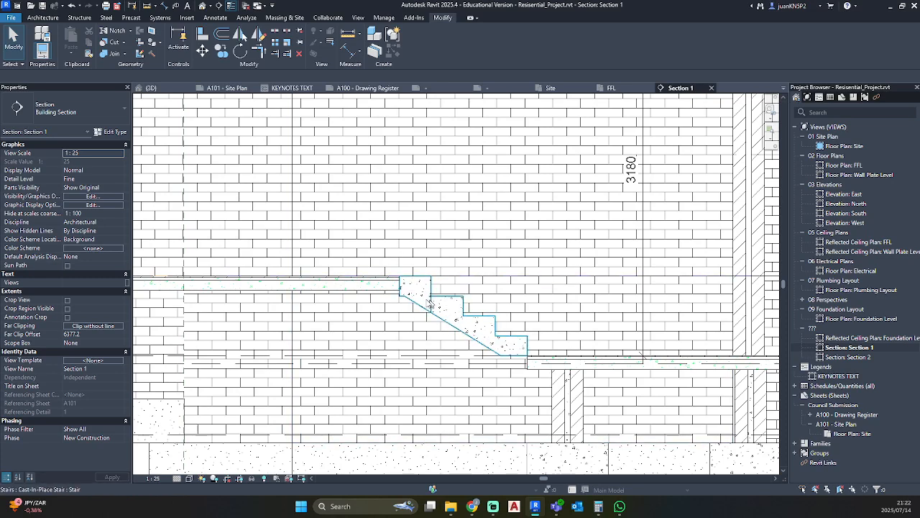
left_click(431, 298)
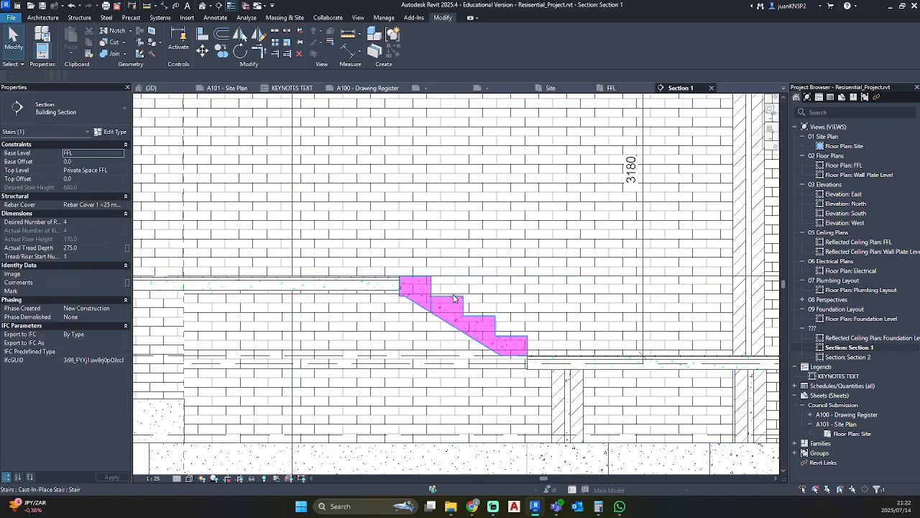
key("Escape")
left_click(202, 6)
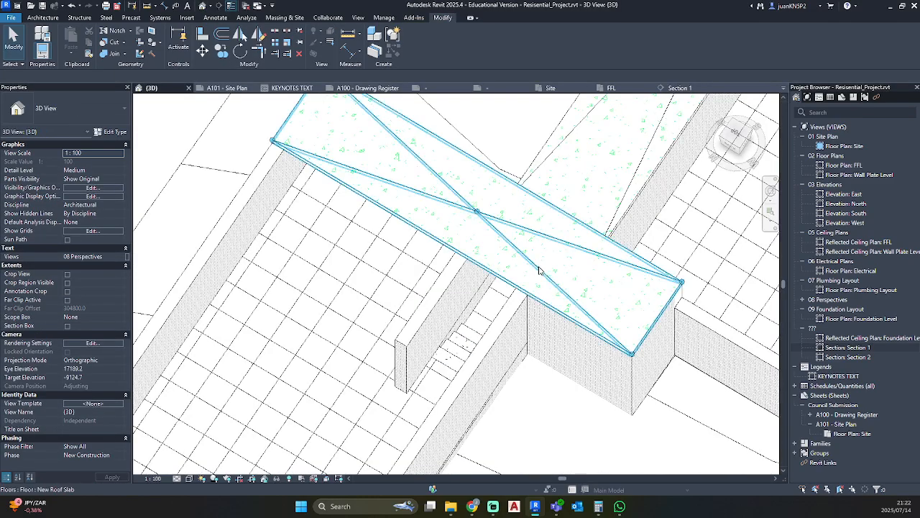
middle_click_drag(597, 269, 640, 223, "shift")
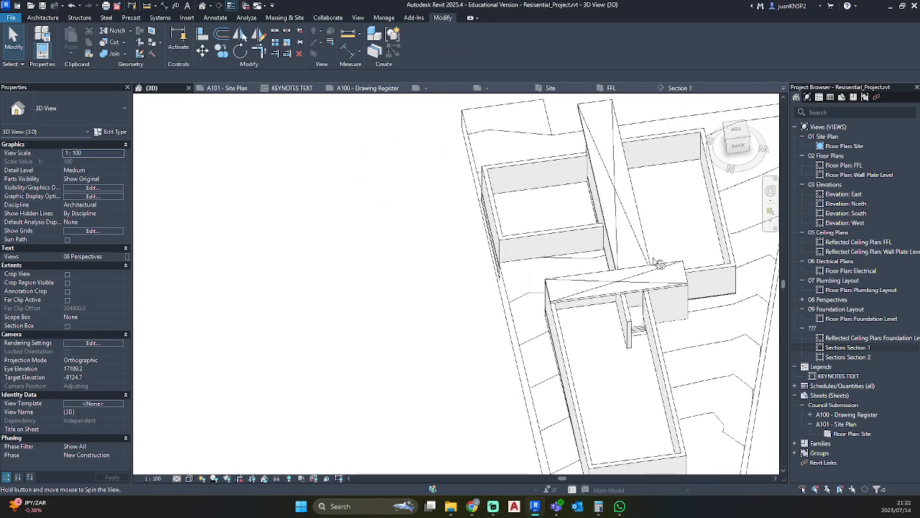
Open the FFL floor plan and delete the spare stair standing in the Passage, left of the room name.
double_click(845, 165)
scroll(469, 298, "down", 6)
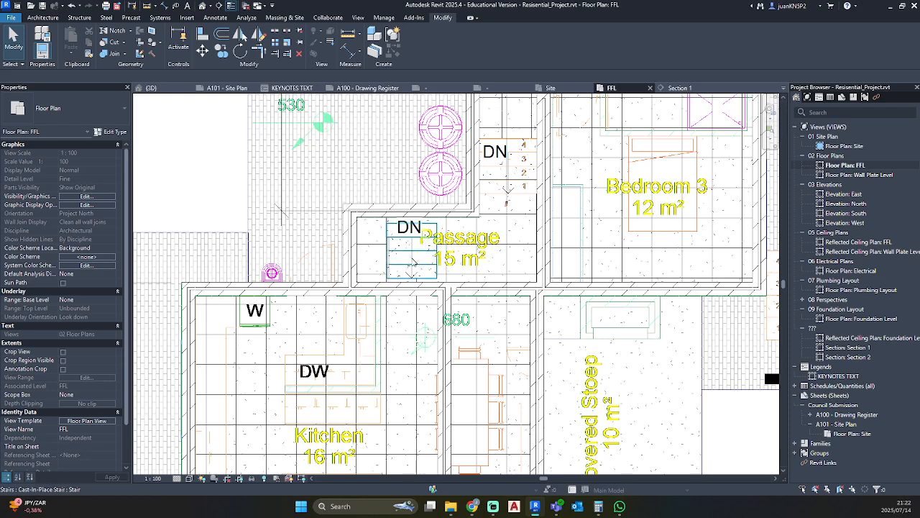
left_click(417, 262)
key("Delete")
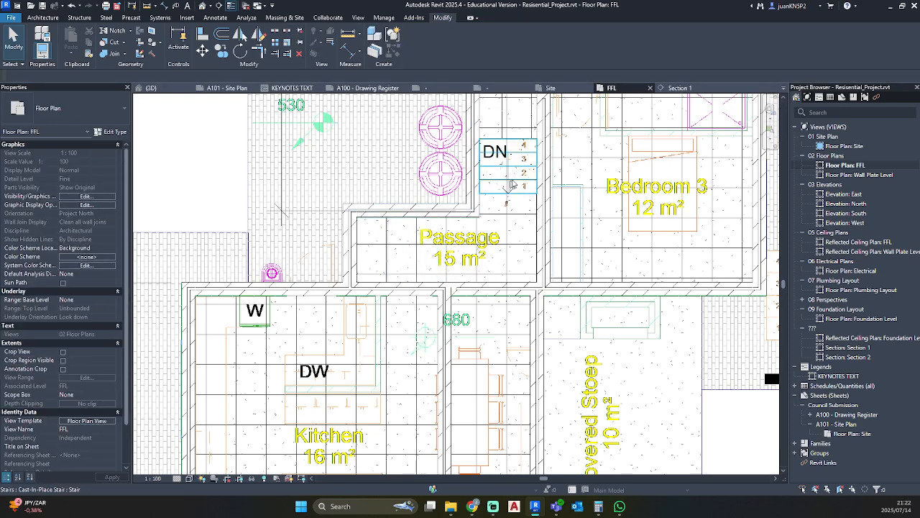
Move the remaining stair's DN label above tread 4, centred over the direction arrow.
middle_click_drag(509, 187, 475, 255)
scroll(474, 255, "up", 3)
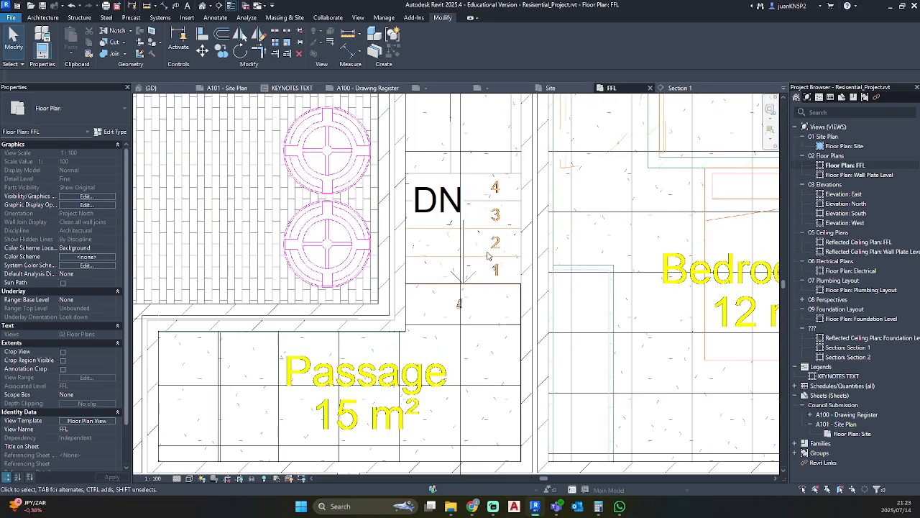
left_click(425, 193)
left_click_drag(414, 181, 438, 137)
key("Escape")
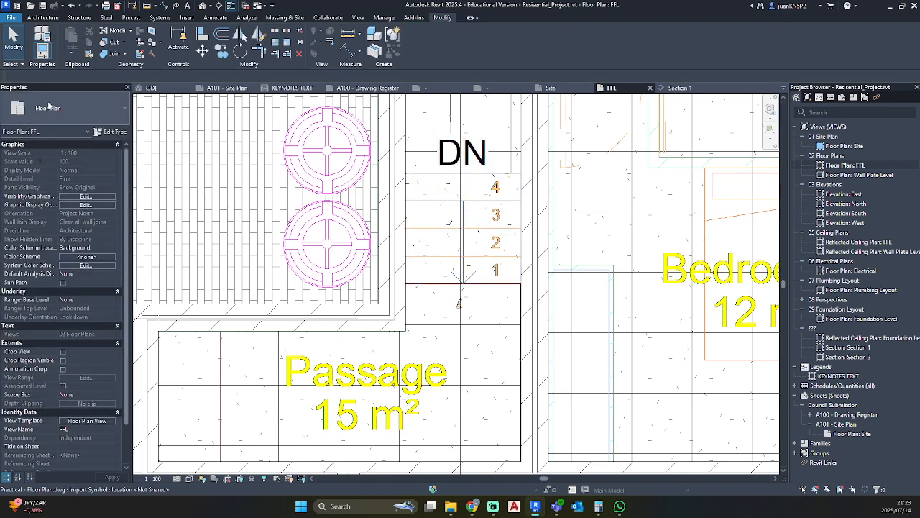
Change the stair path to the Fixed Up Direction Standard type and centre its UP label below the first riser.
left_click(442, 144)
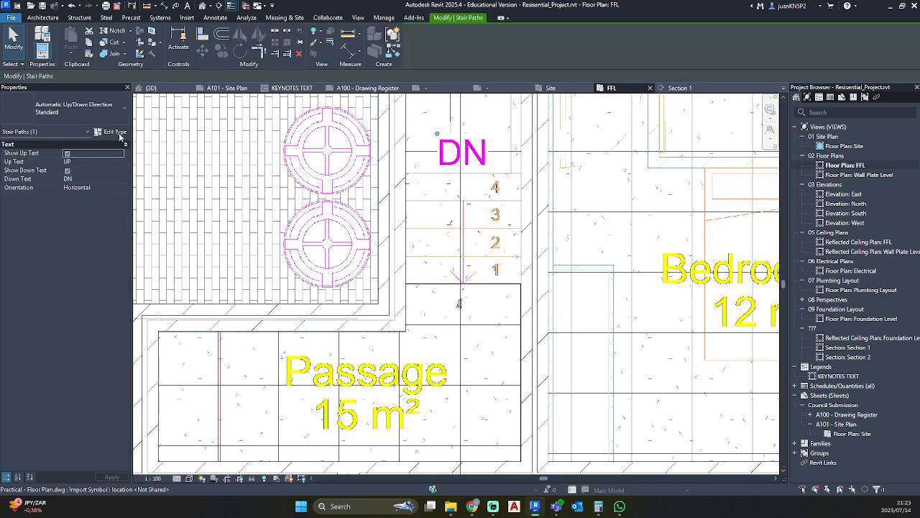
left_click(101, 122)
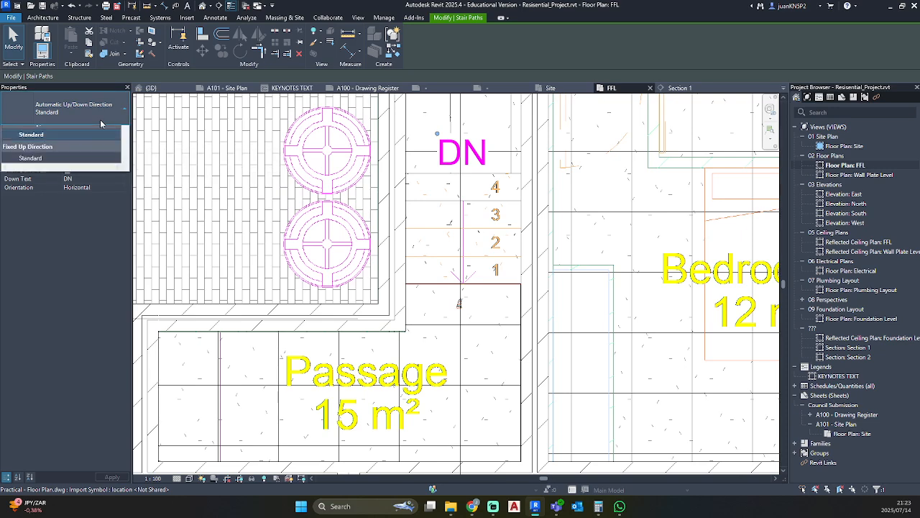
left_click(30, 183)
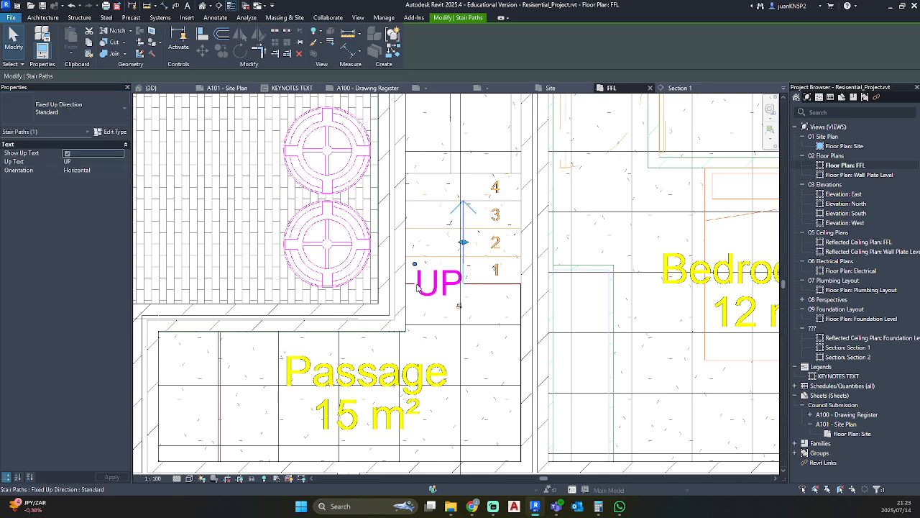
left_click_drag(416, 268, 443, 301)
key("Escape")
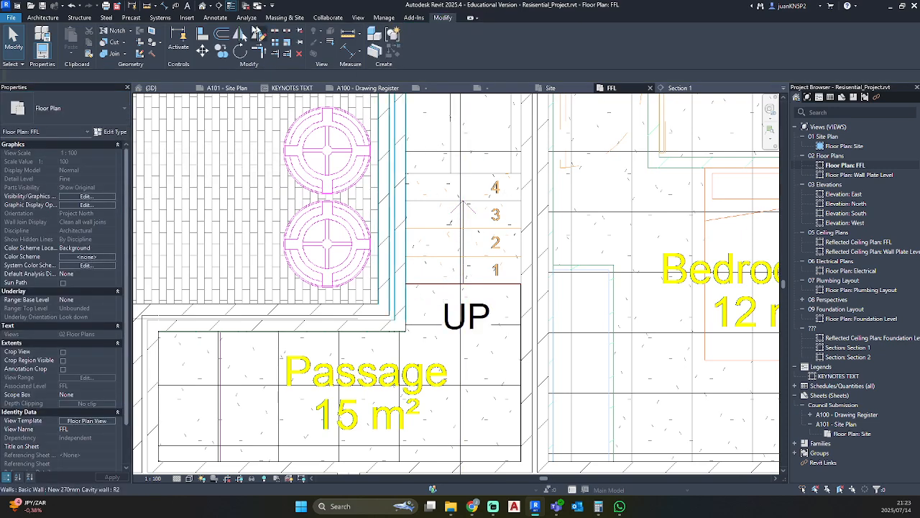
Place riser numbers on all four steps of the stair, beside the numbers of the imported floor plan.
left_click(216, 17)
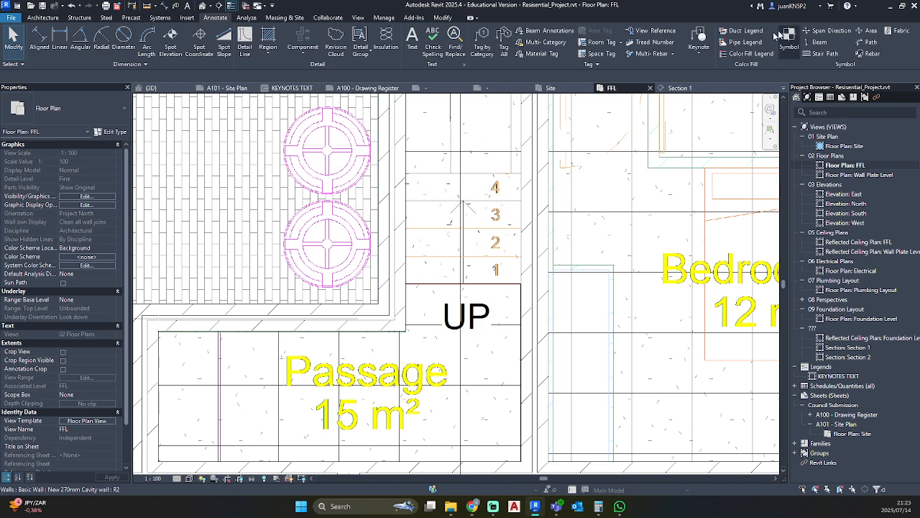
left_click(644, 43)
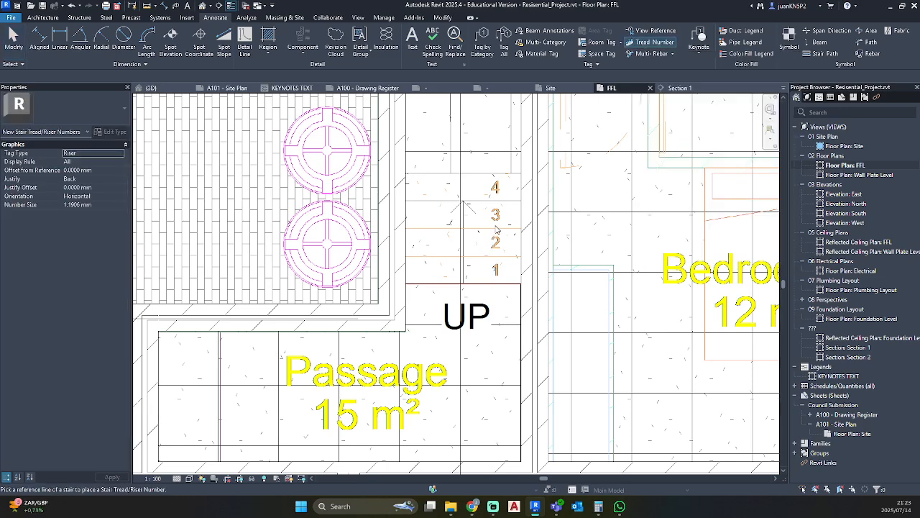
key("Escape")
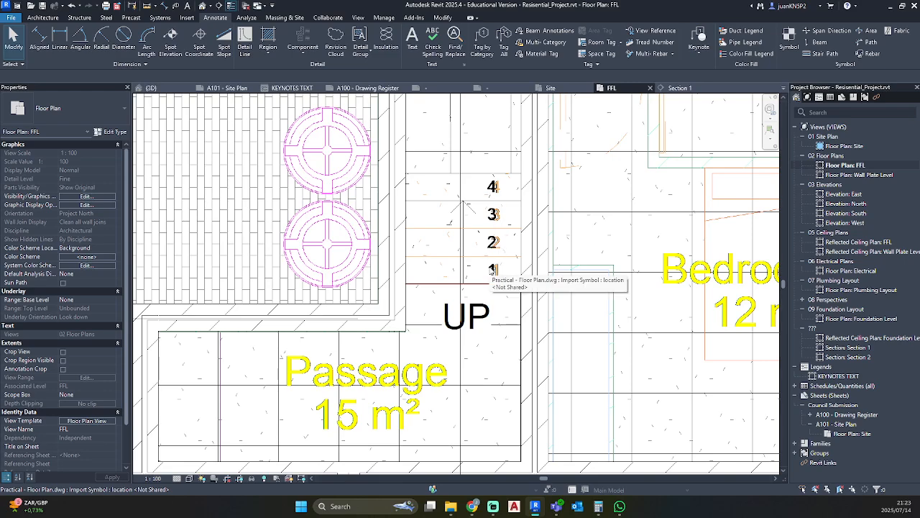
Stretch the left end of the cavity wall at the foyer entrance until it meets the adjoining side wall.
scroll(461, 220, "down", 10)
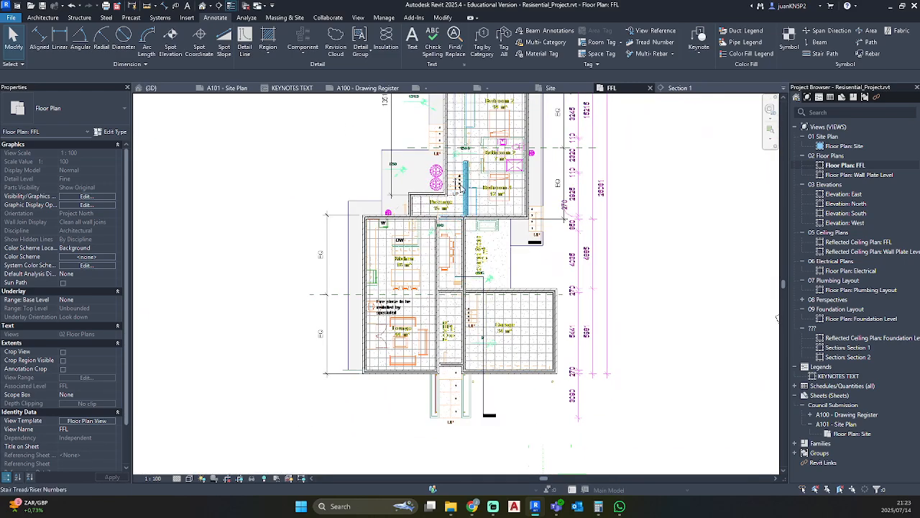
middle_click_drag(456, 421, 465, 351)
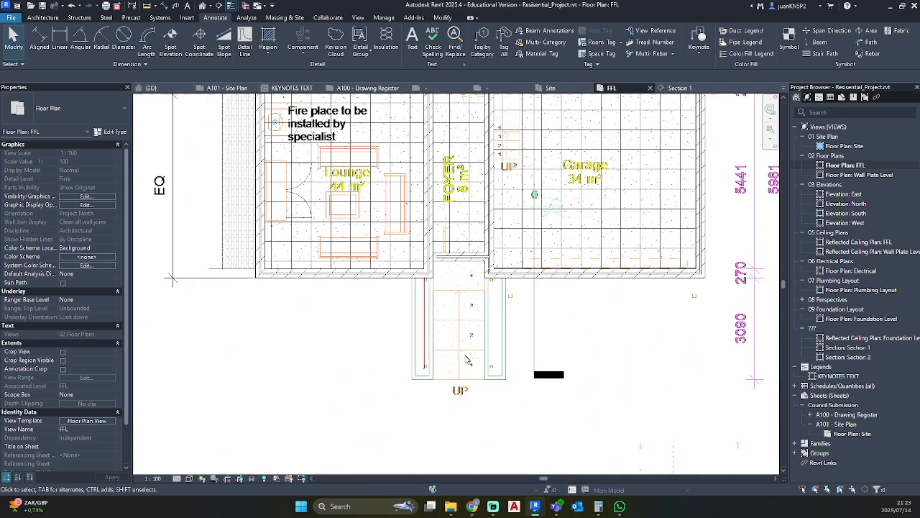
scroll(446, 267, "up", 3)
left_click(448, 257)
scroll(424, 256, "up", 4)
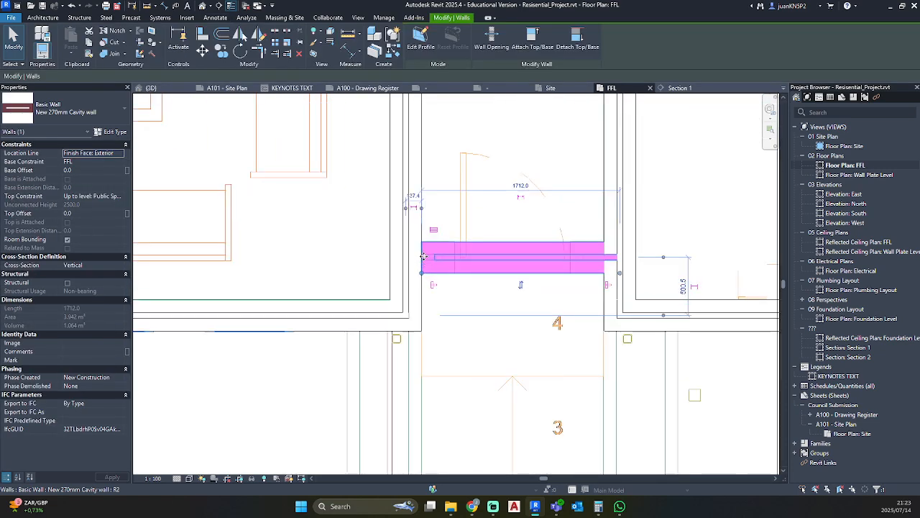
left_click_drag(421, 289, 397, 288)
left_click(397, 289)
left_click(460, 306)
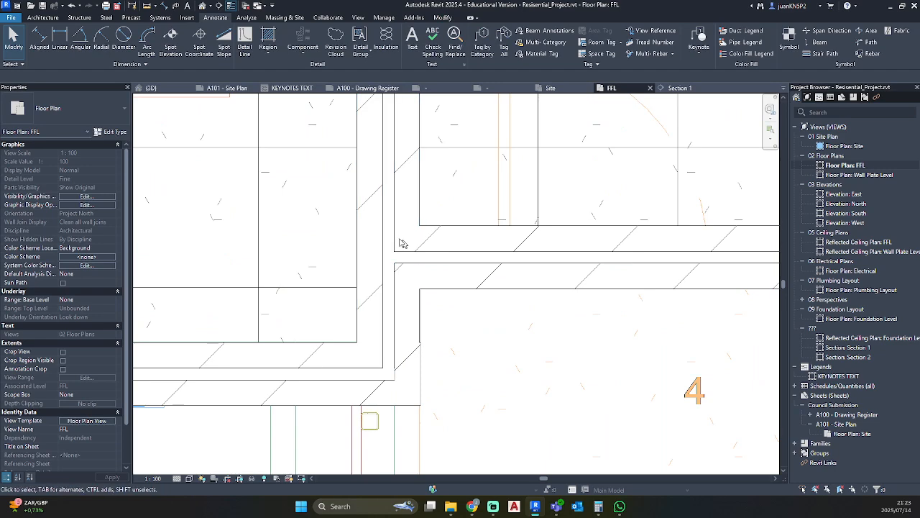
scroll(403, 273, "down", 4)
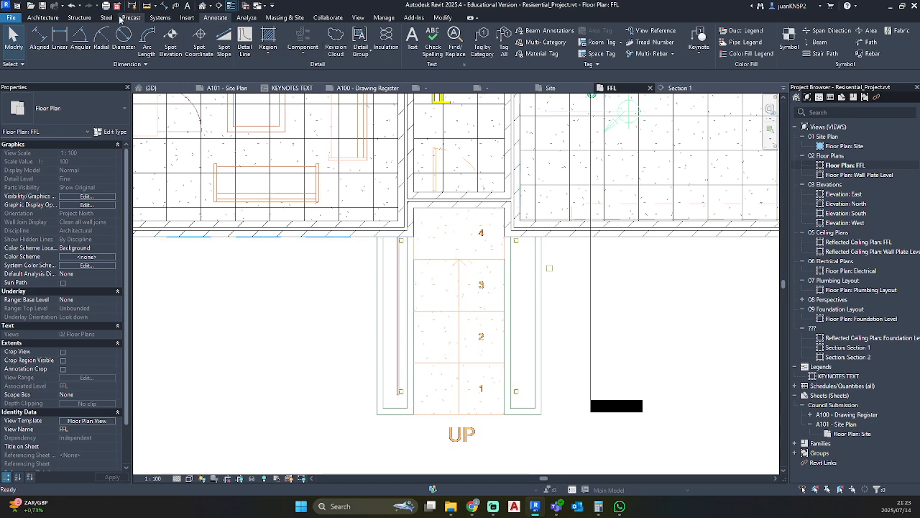
Start a new stair and duplicate the cast-in-place Monolithic Stair type as Entrance Staircase.
left_click(44, 18)
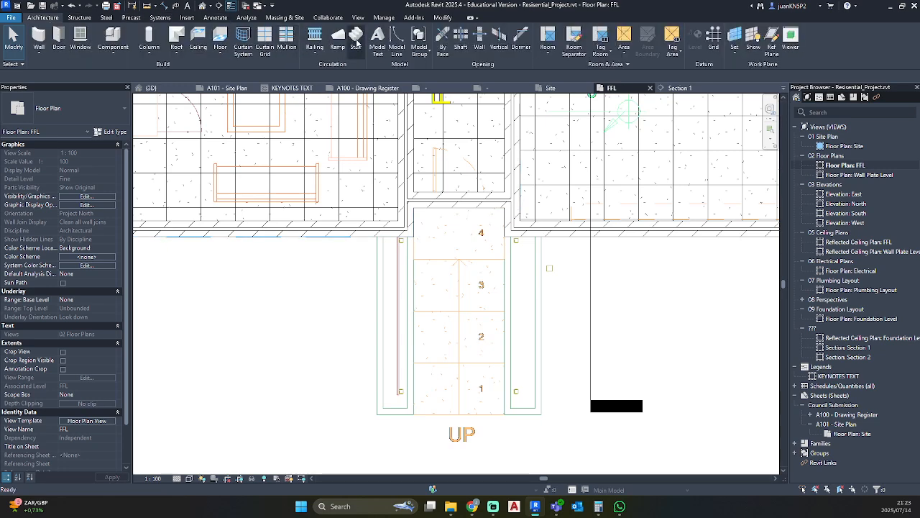
left_click(356, 37)
left_click(110, 132)
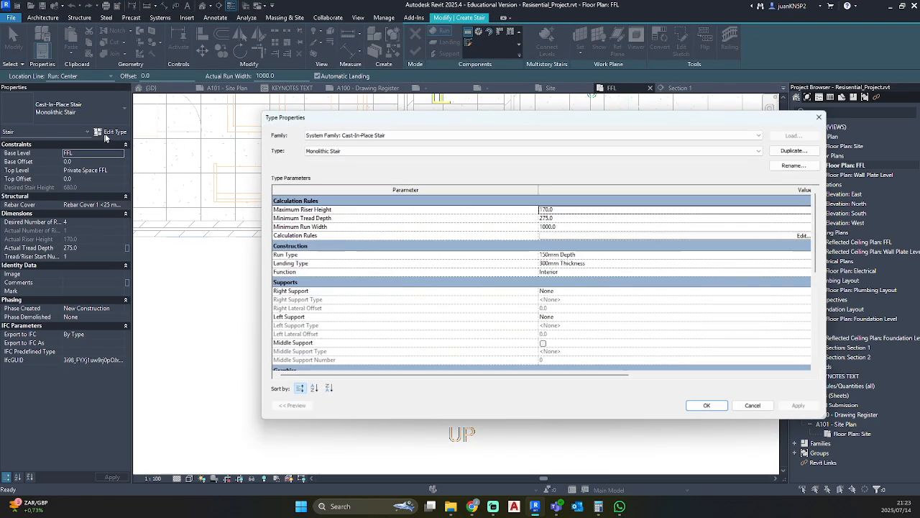
left_click(793, 151)
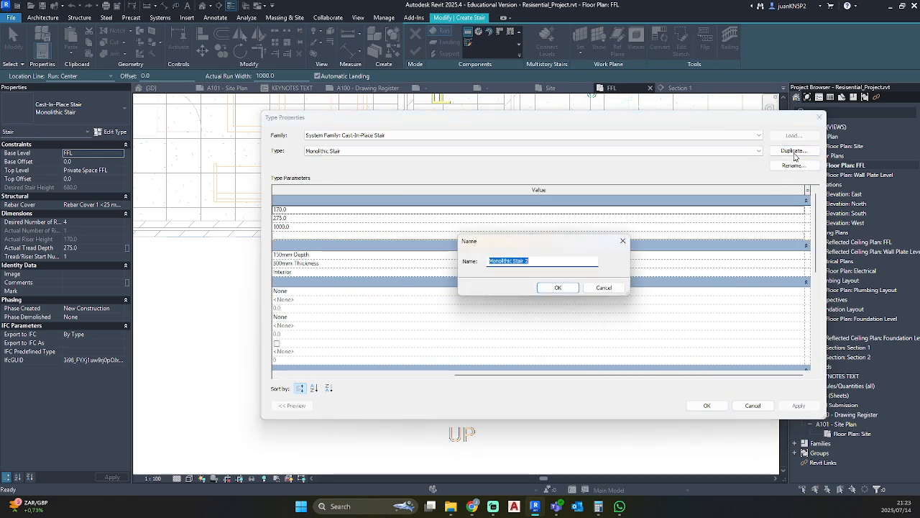
type("Entrance")
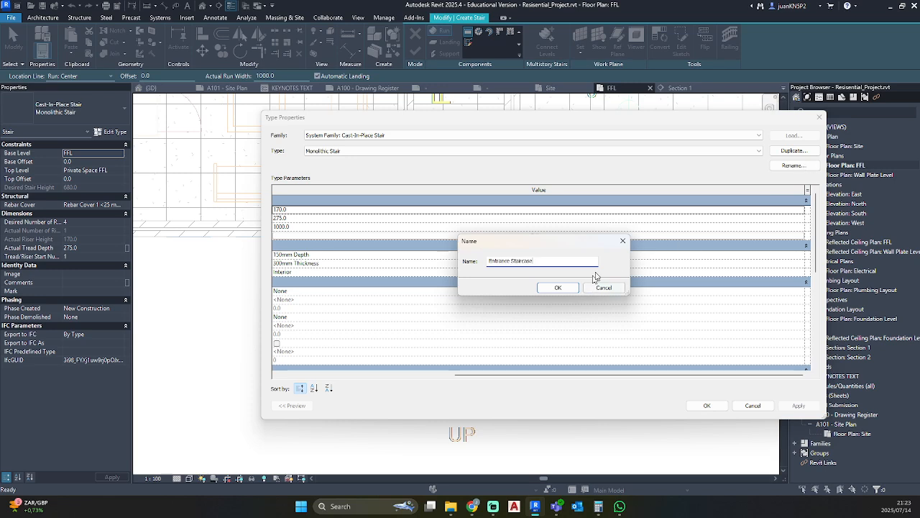
left_click(559, 288)
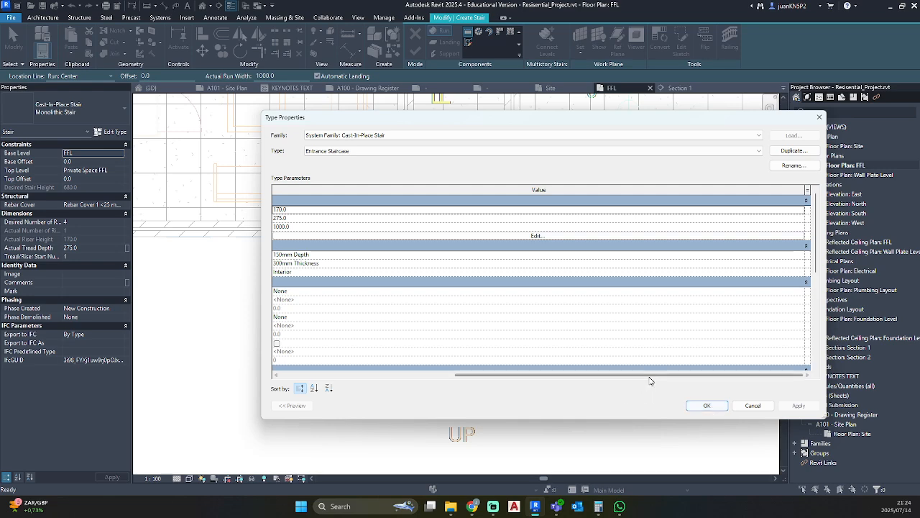
left_click(705, 406)
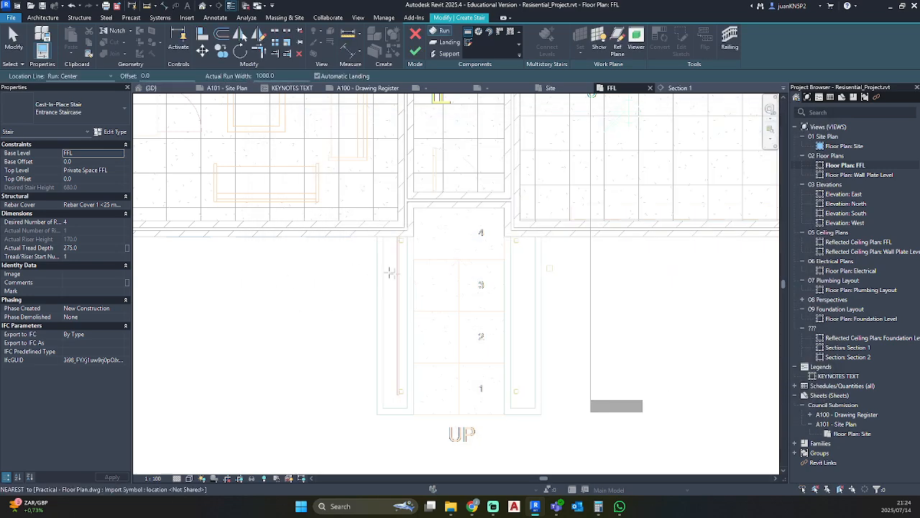
Dimension the depths of treads 1 and 2 of the imported entrance stair, placing the dimension string beside the steps.
scroll(482, 407, "up", 2)
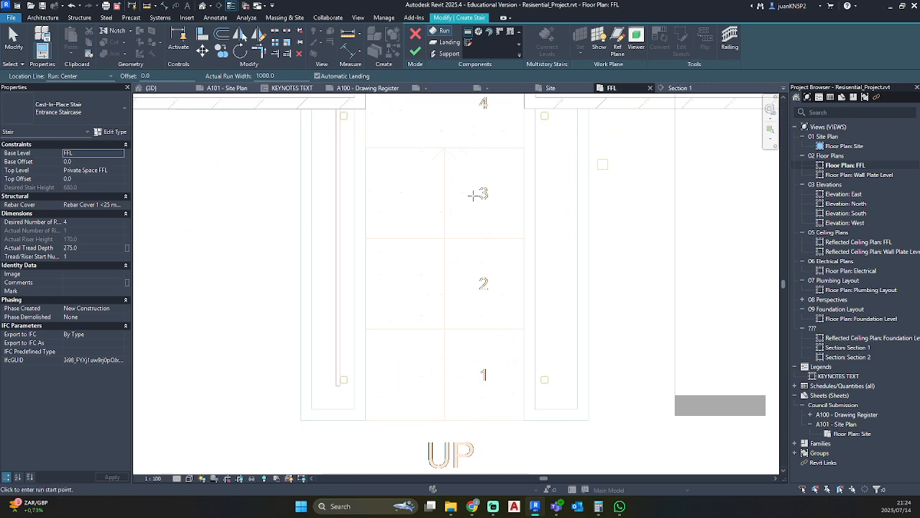
key("i")
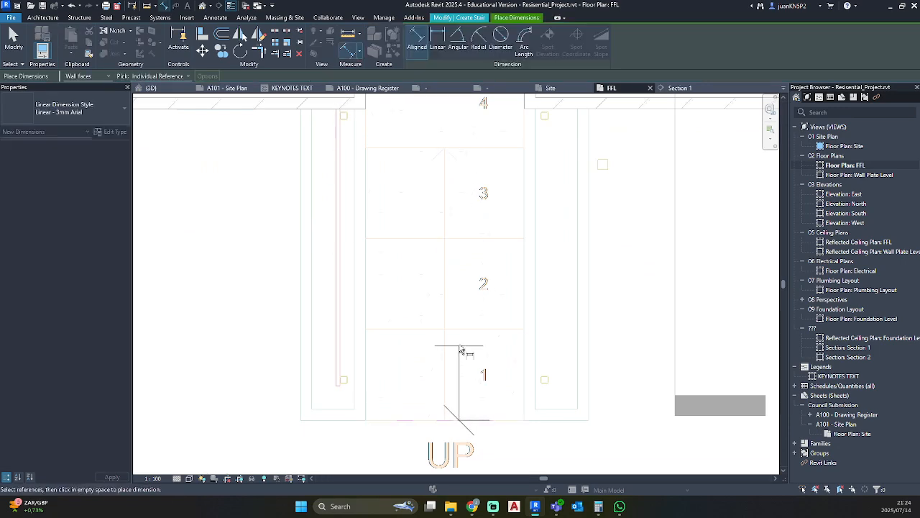
left_click(466, 332)
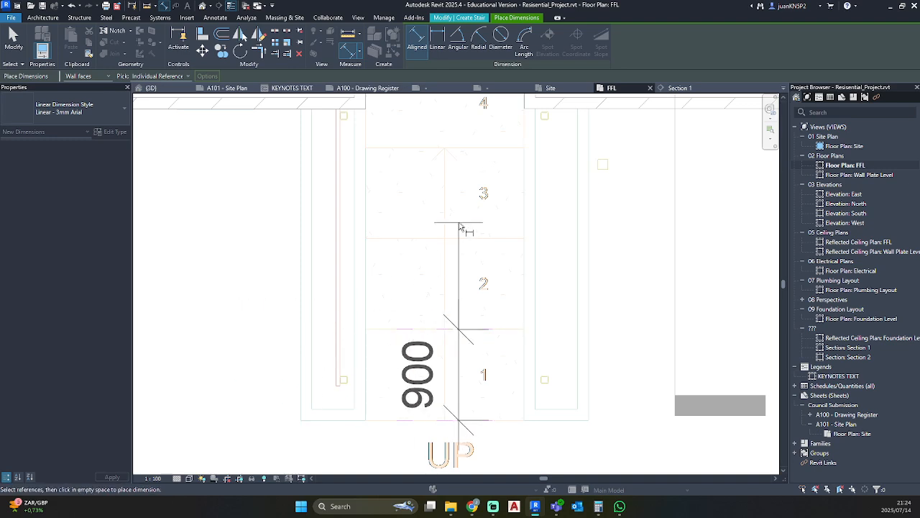
left_click(435, 241)
left_click(237, 240)
key("Escape")
key("Escape")
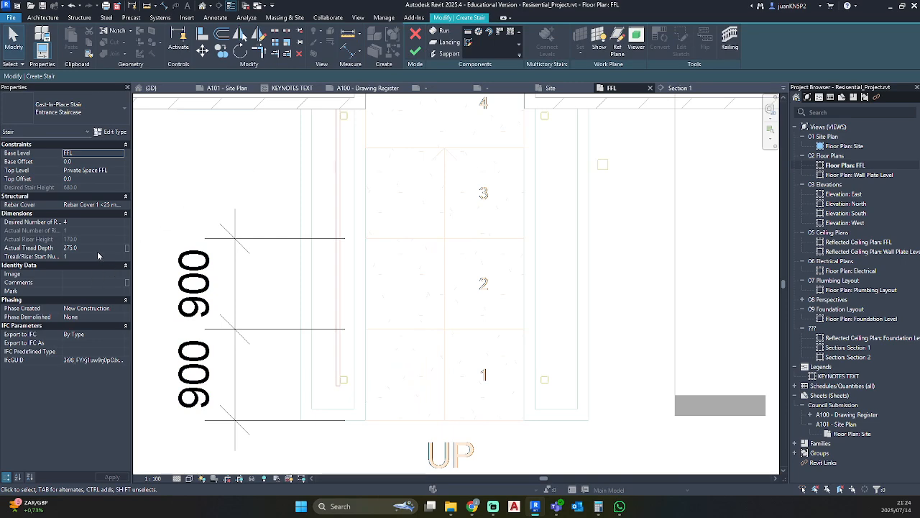
Set the stair's actual tread depth to 900, its base level to Garage FFL and its top level to FFL.
left_click(99, 249)
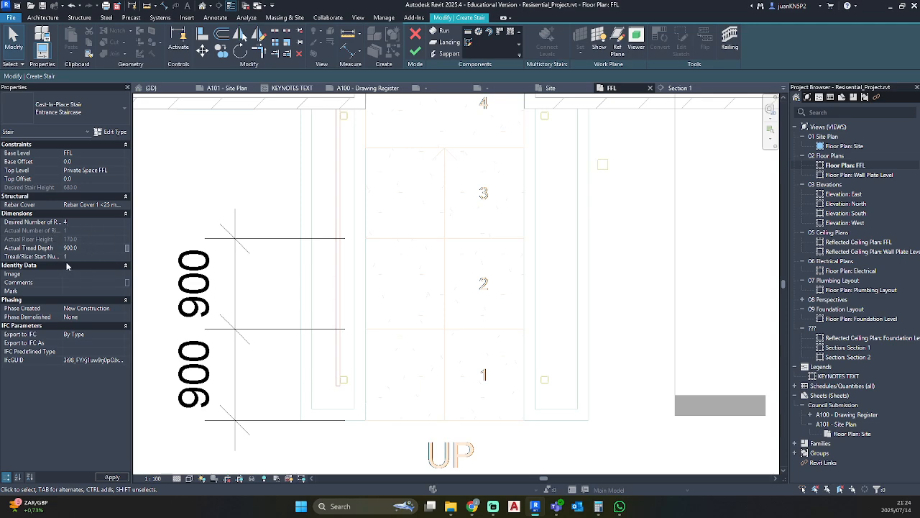
left_click(119, 154)
left_click(79, 176)
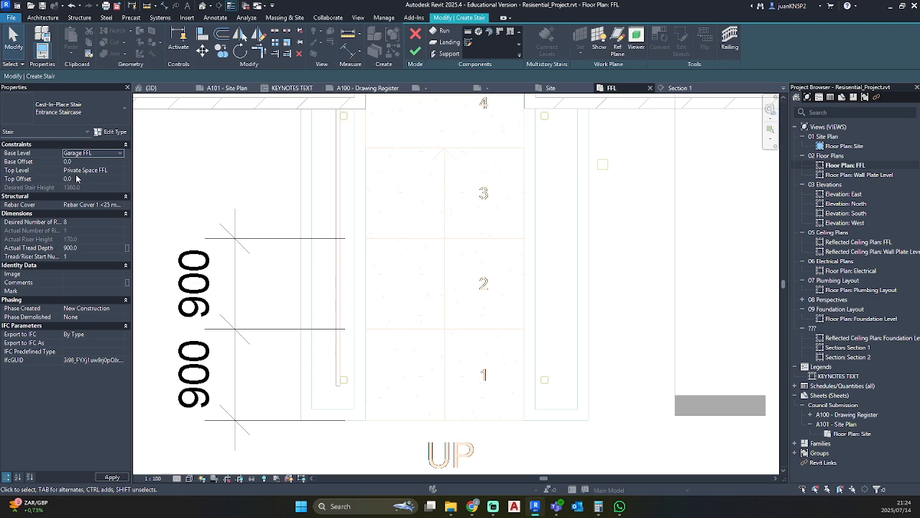
left_click(120, 171)
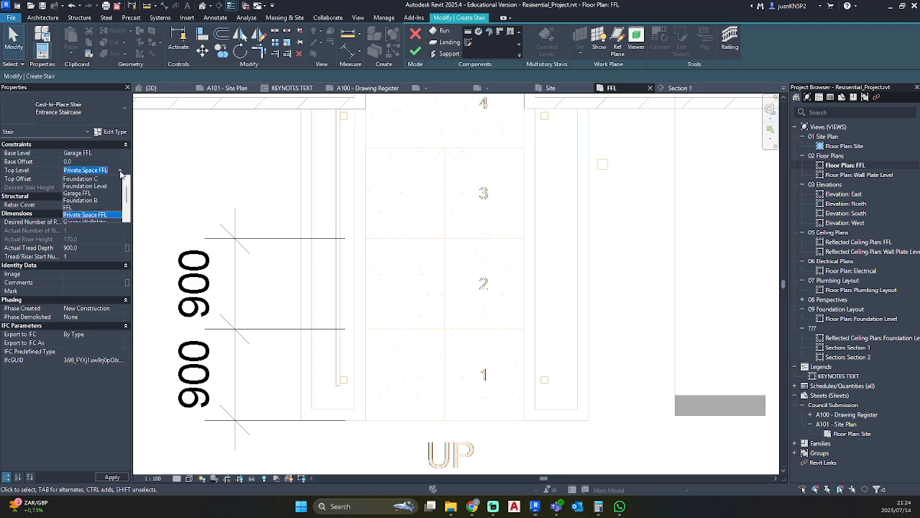
left_click(70, 208)
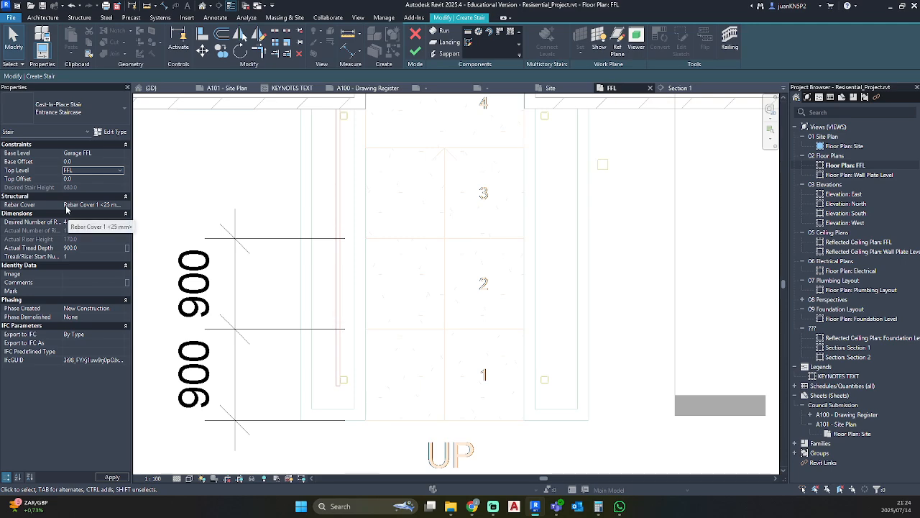
Draw a centred 1000 mm wide, 2700 mm long straight run along the imported UP arrow, from the first riser to riser 4.
scroll(471, 302, "down", 2)
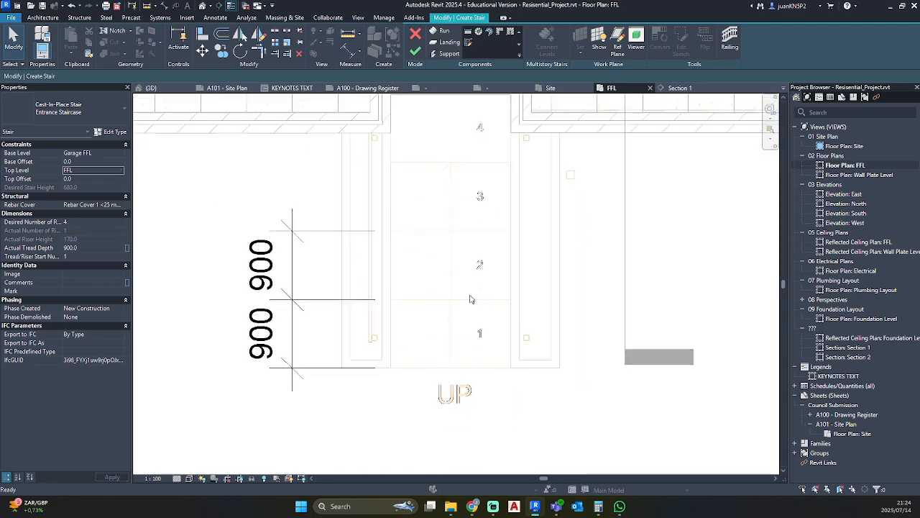
left_click(444, 32)
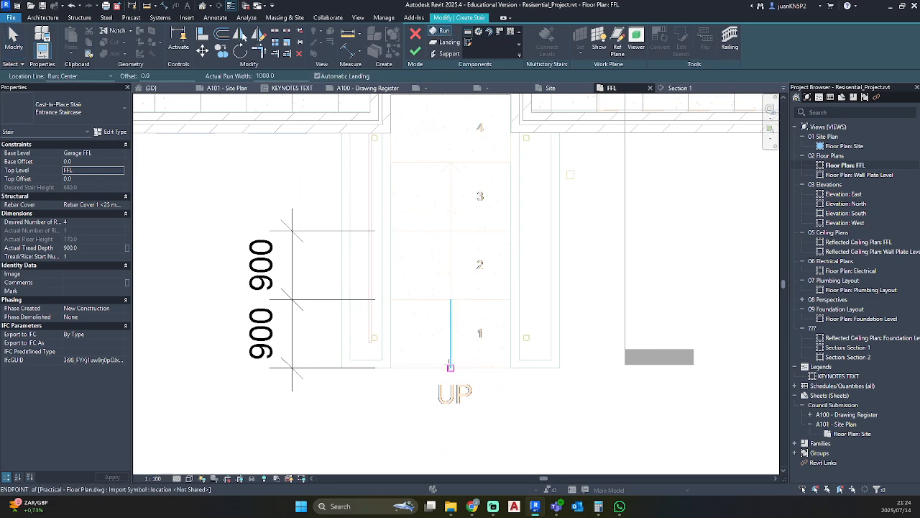
left_click(450, 368)
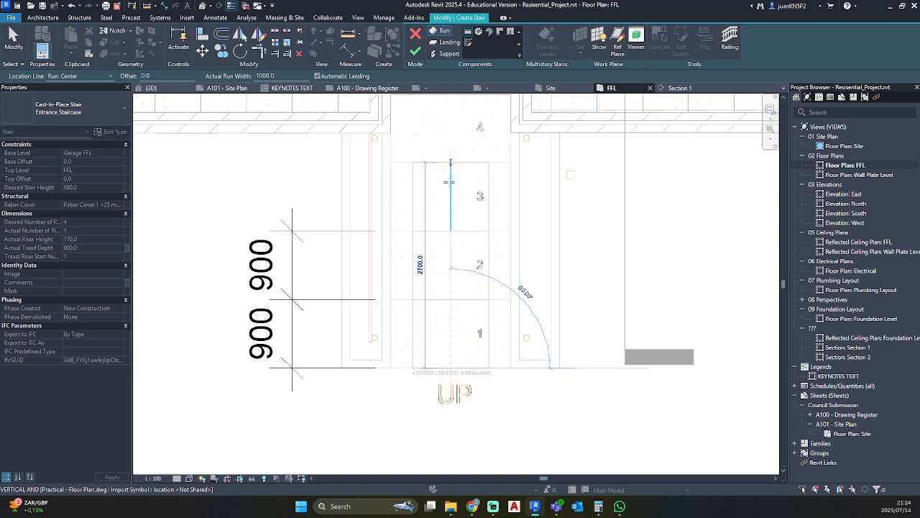
left_click(451, 161)
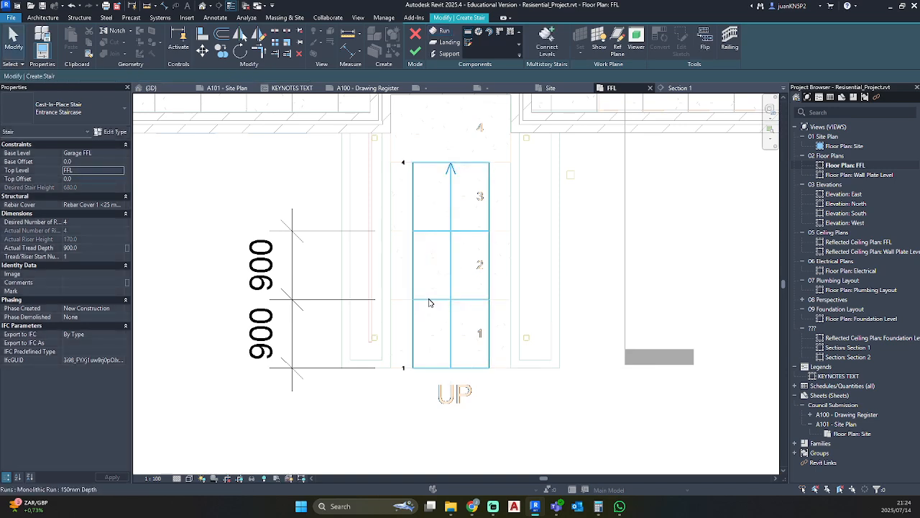
Sketch the landing's two sides and far edge at tread 4, from the ends of the last riser to the entrance wall.
left_click(451, 43)
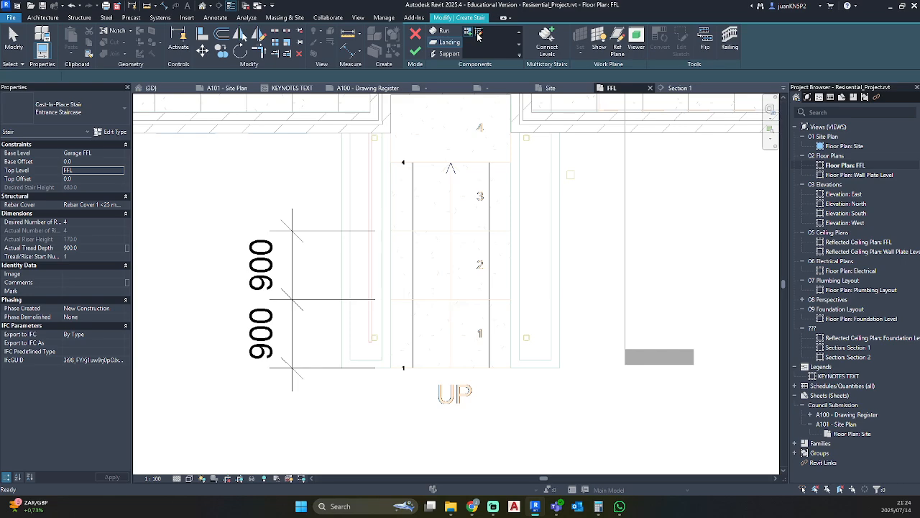
left_click(478, 34)
scroll(429, 154, "up", 2)
middle_click_drag(429, 154, 442, 258)
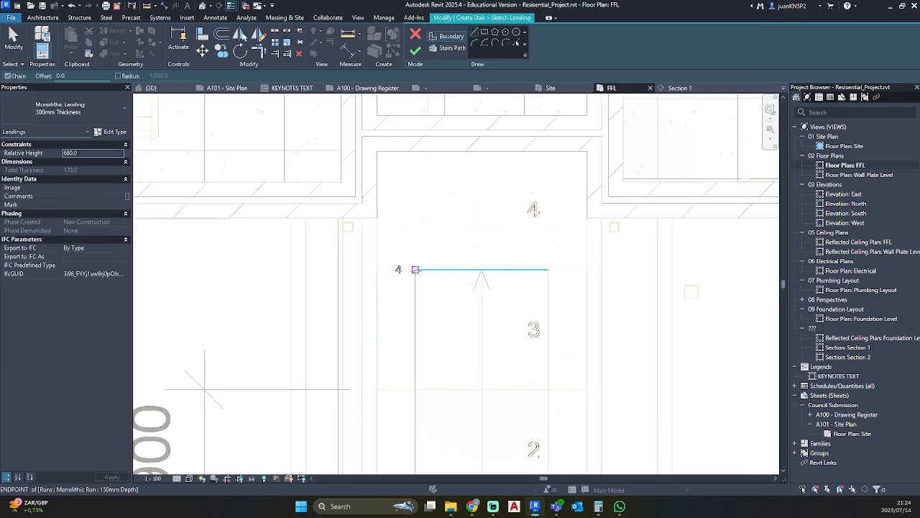
left_click(415, 269)
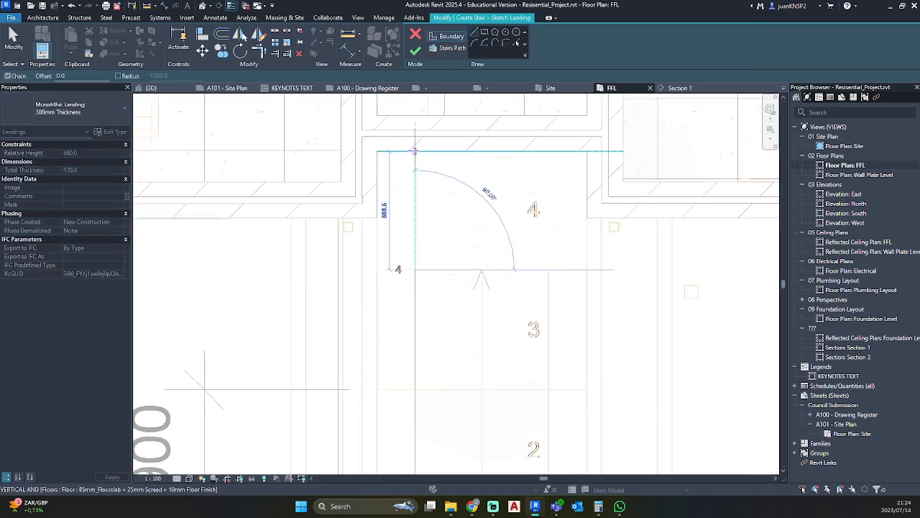
left_click(414, 150)
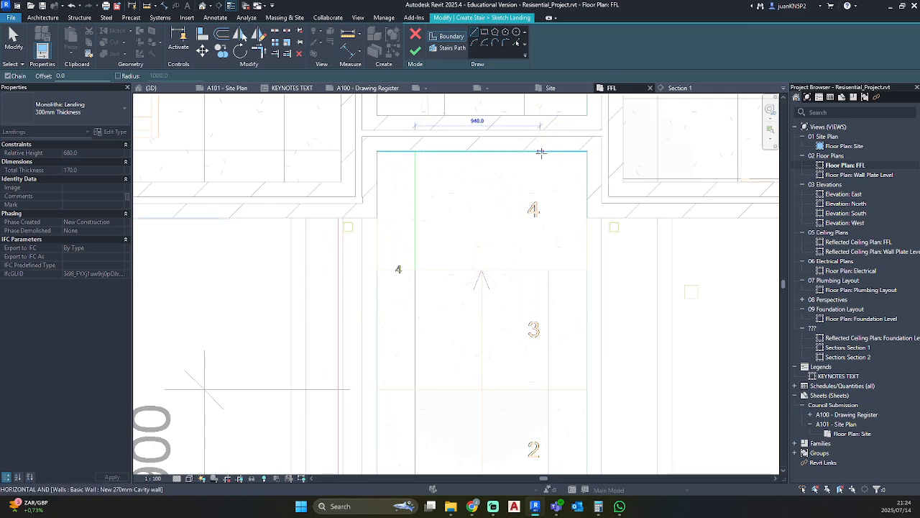
key("Escape")
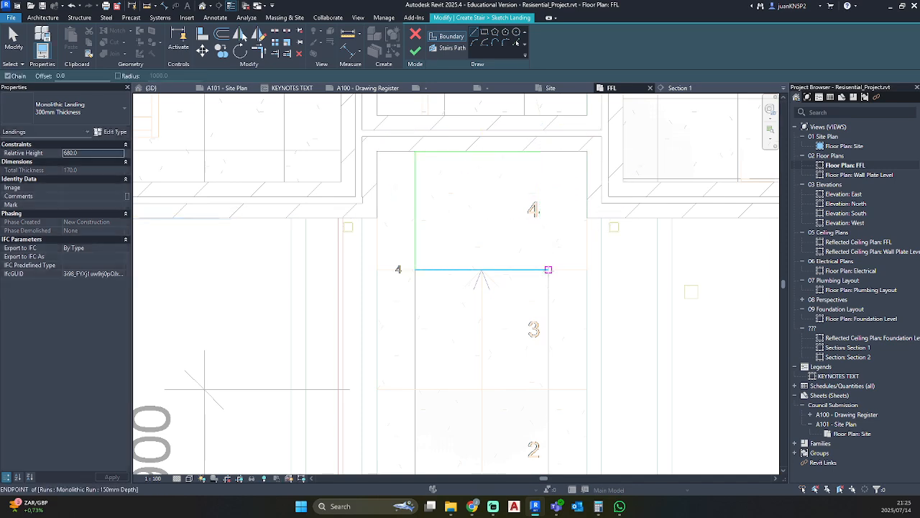
left_click(549, 269)
left_click(548, 151)
key("Escape")
key("Escape")
Close the landing boundary with a line along the last riser, and finish the landing and the stair.
key("t")
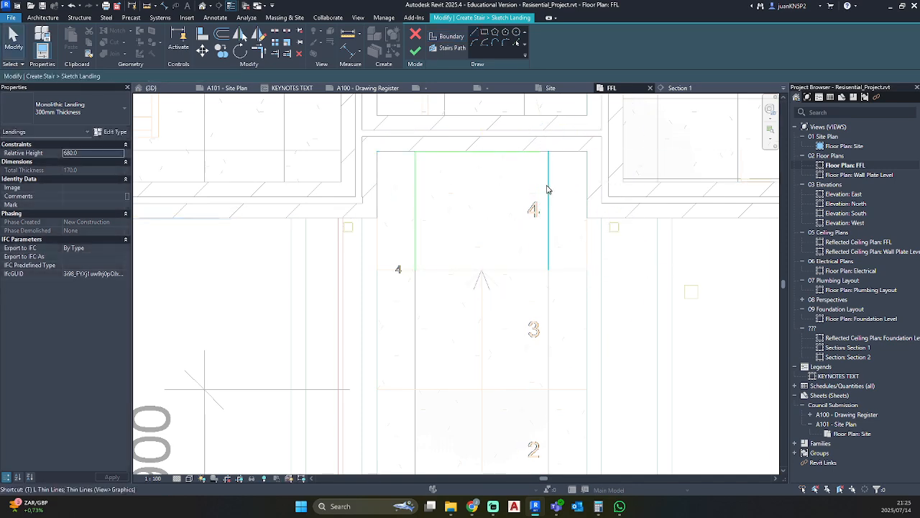
key("r")
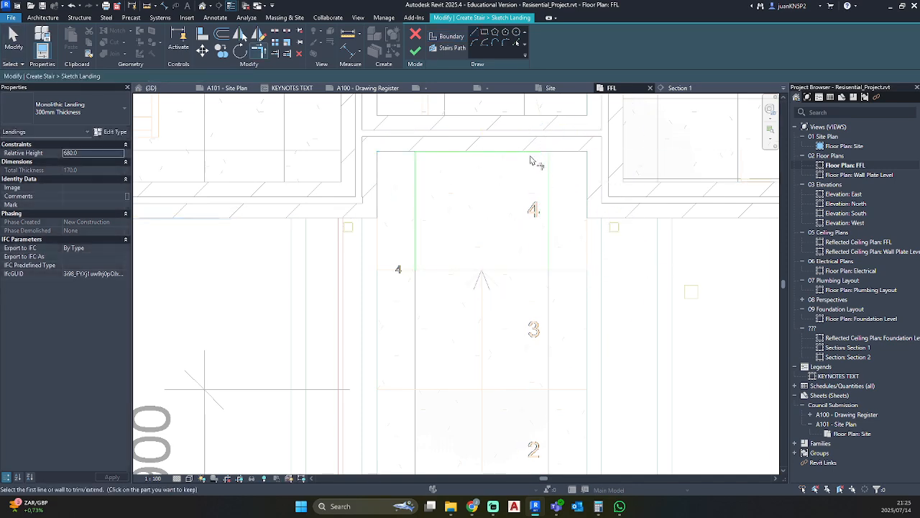
left_click(474, 32)
left_click(415, 269)
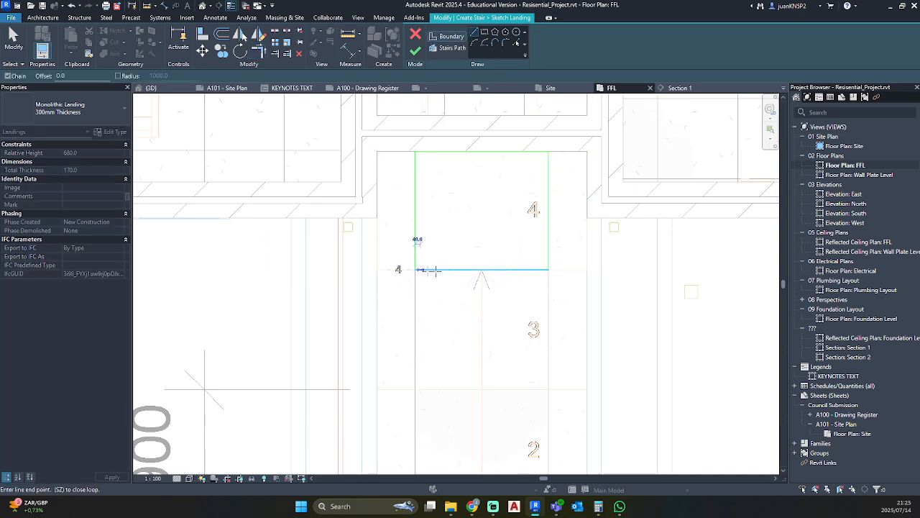
left_click(548, 270)
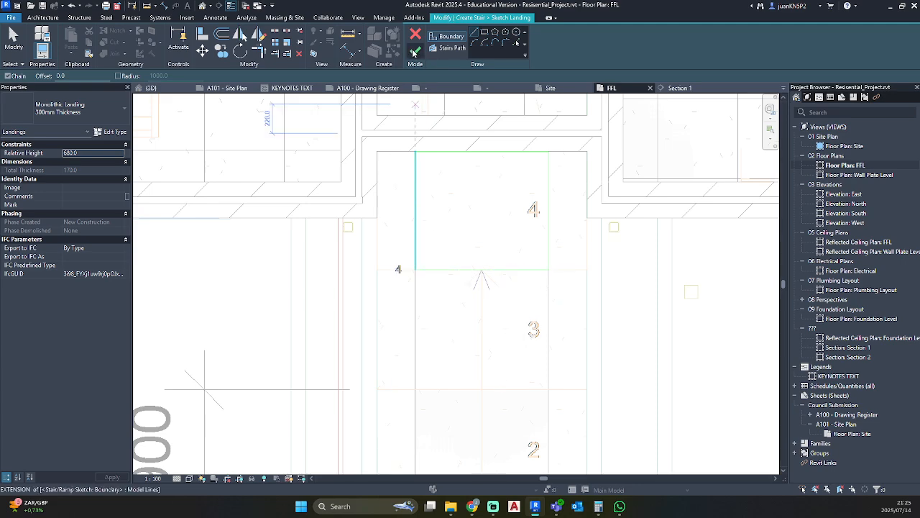
left_click(414, 52)
left_click(416, 54)
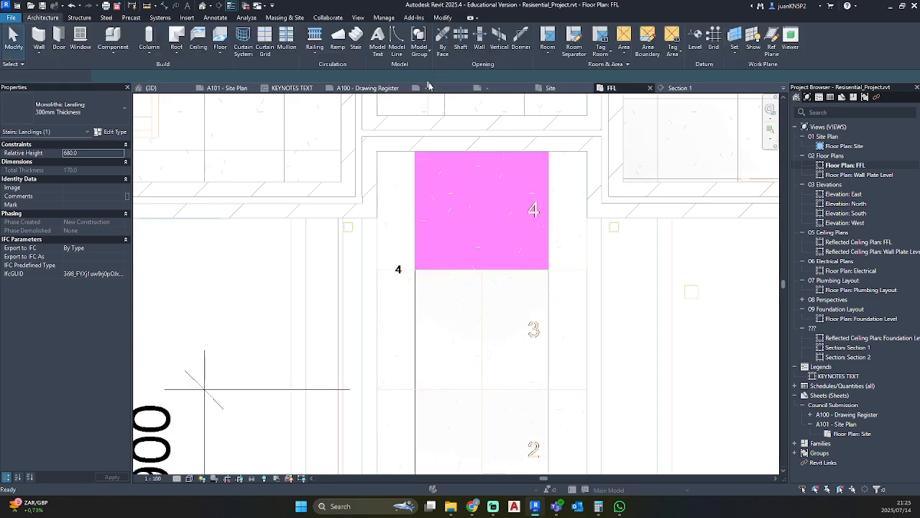
Delete the 900mm Pipe railing running around the new entrance stair and its landing.
left_click(546, 246)
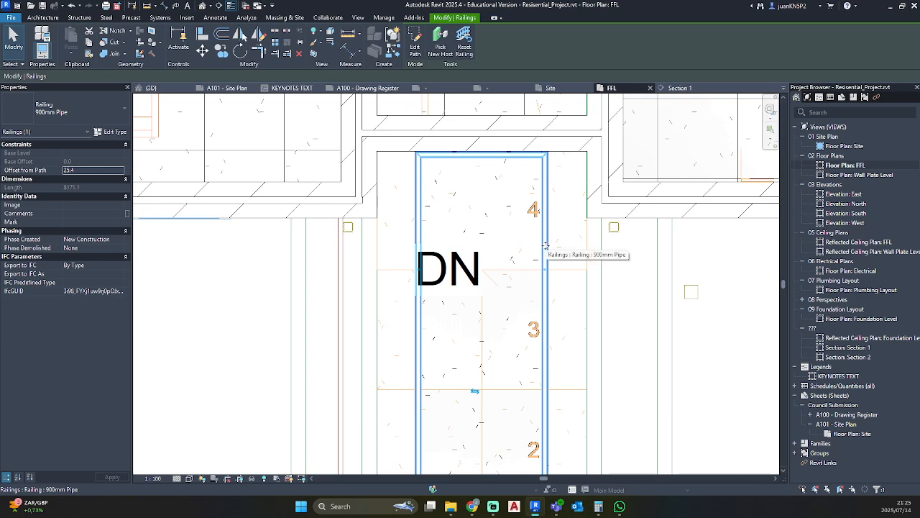
left_click(660, 246)
scroll(612, 255, "down", 3)
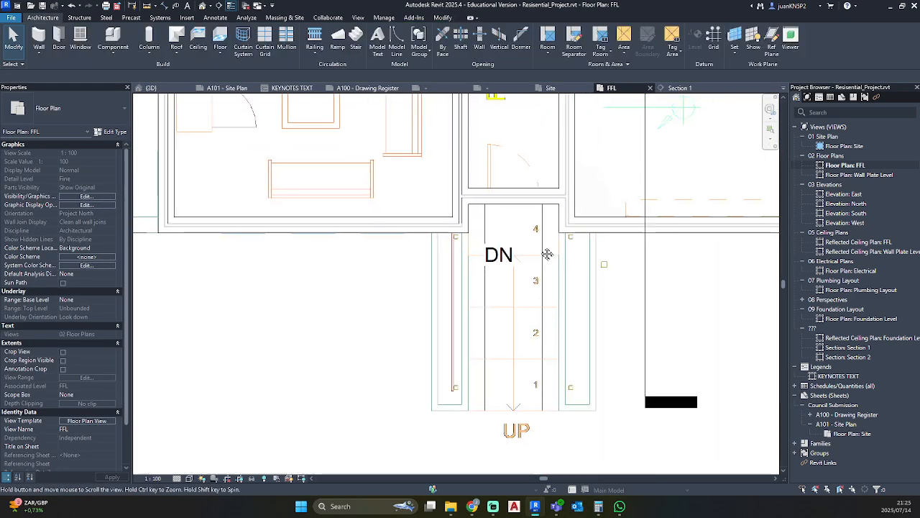
Draw a vertical building section through the entrance stair, from inside the foyer to beyond the imported UP label.
left_click(221, 7)
left_click(481, 148)
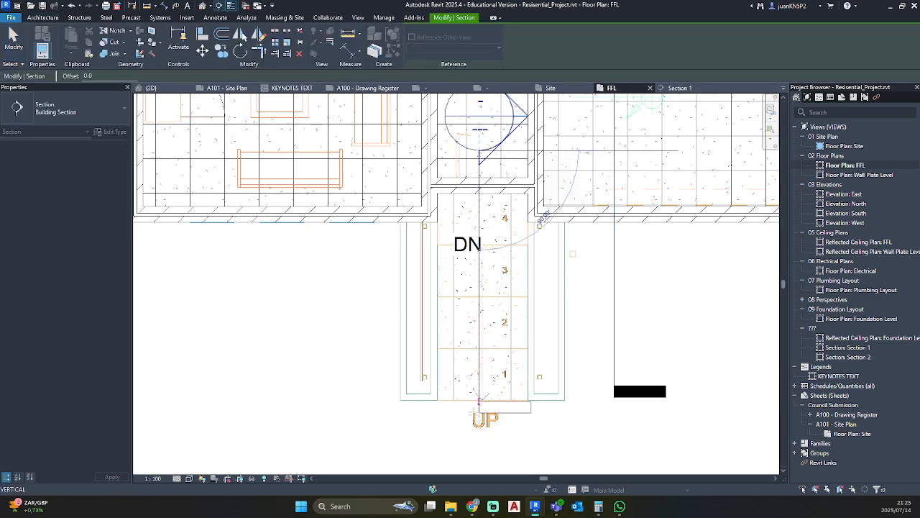
left_click(480, 444)
key("Escape")
key("Escape")
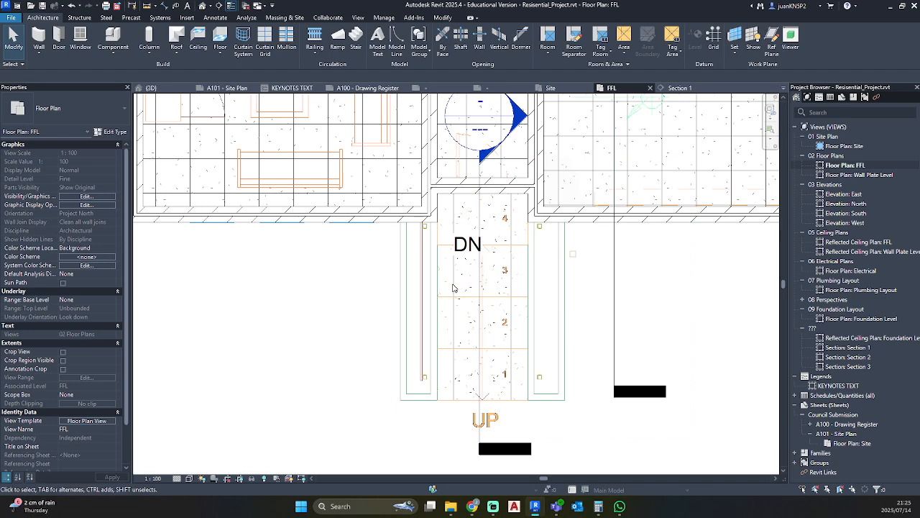
scroll(453, 289, "up", 3)
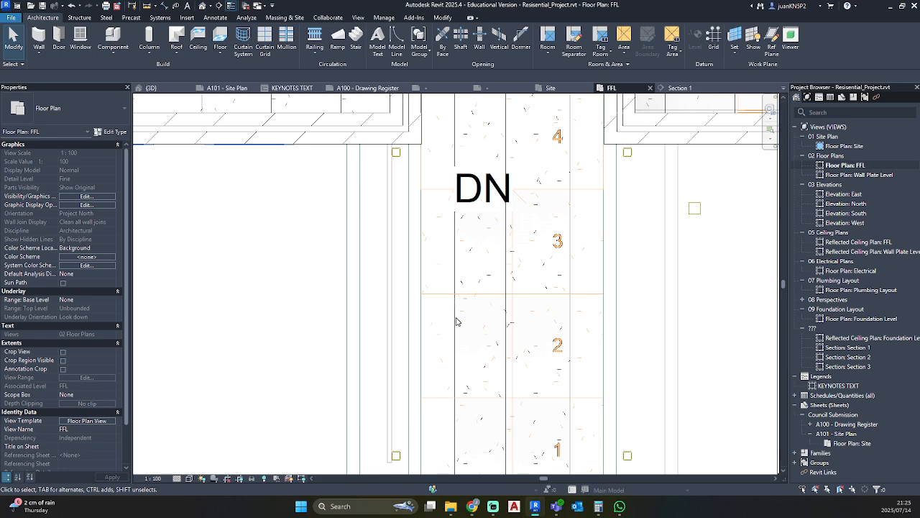
left_click(567, 329)
scroll(567, 329, "down", 2)
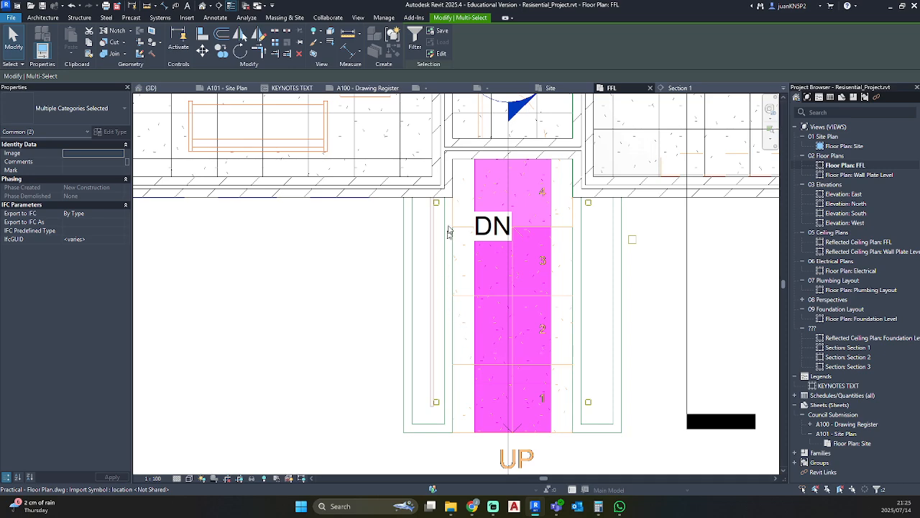
key("Escape")
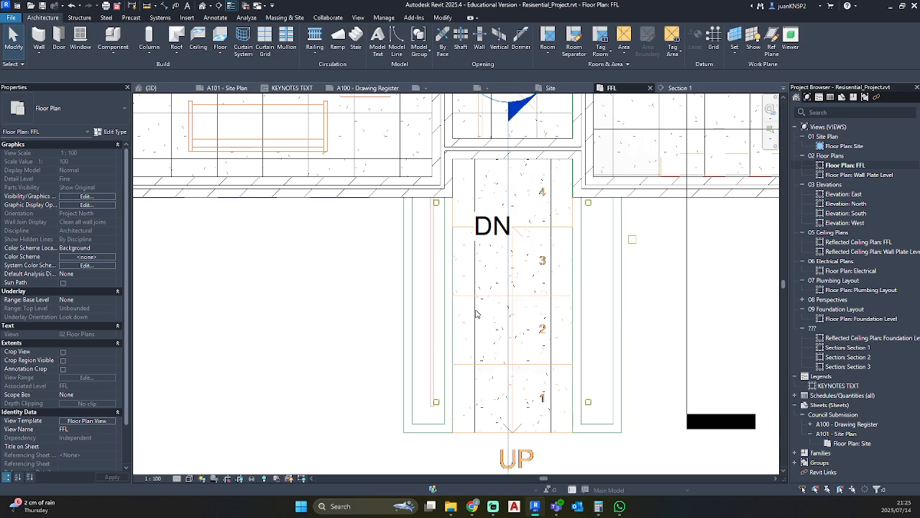
Edit the entrance stair, widen its run on both sides to the imported tread edges, and finish the stair.
left_click(483, 426)
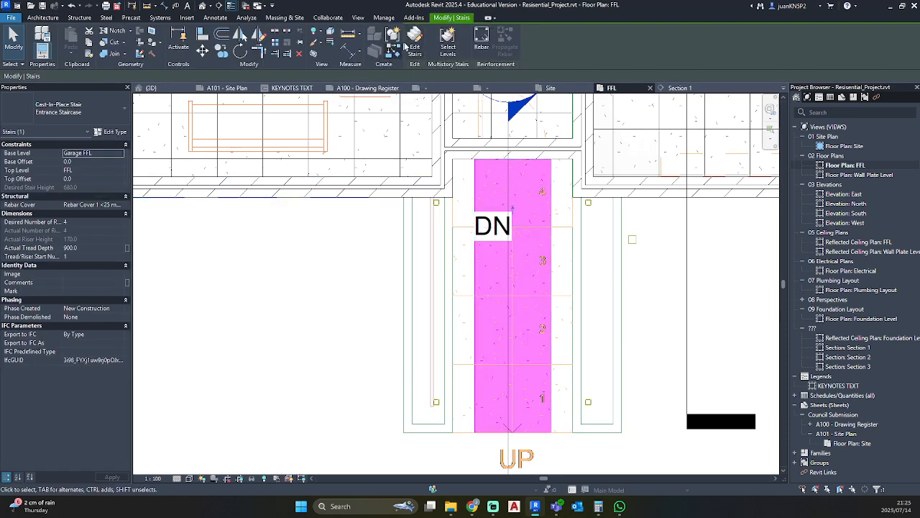
left_click(415, 48)
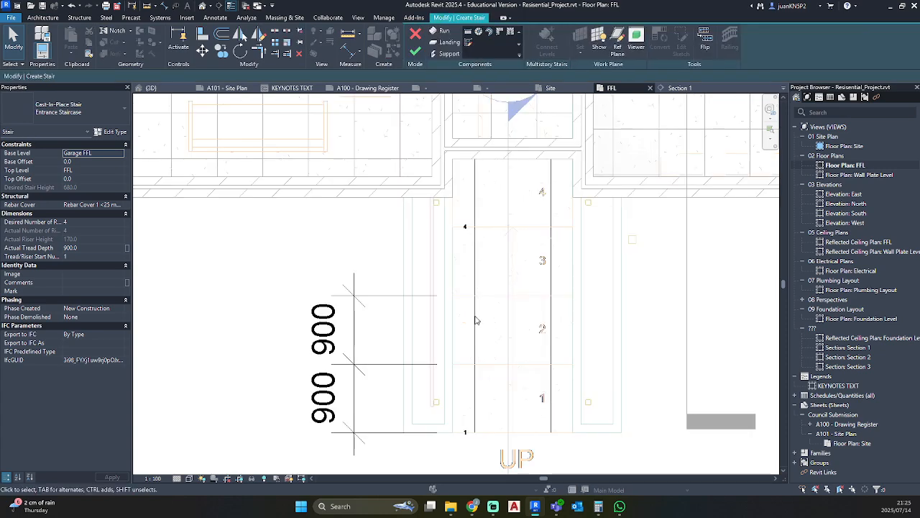
scroll(477, 434, "up", 3)
left_click(484, 417)
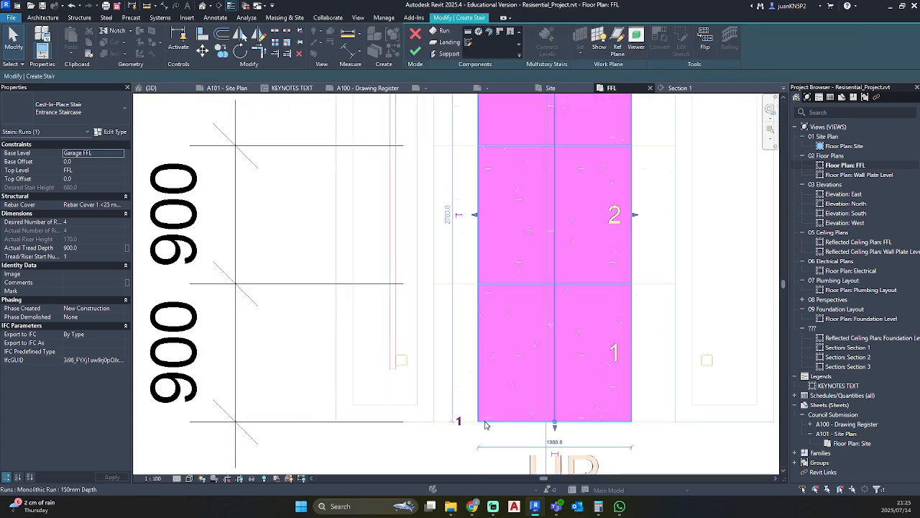
middle_click_drag(475, 218, 447, 294)
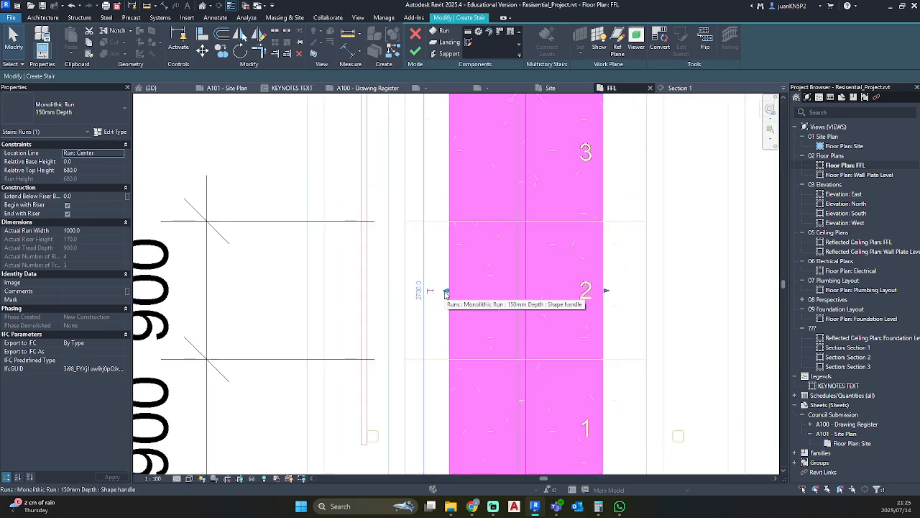
left_click_drag(446, 292, 405, 287)
scroll(443, 281, "down", 3)
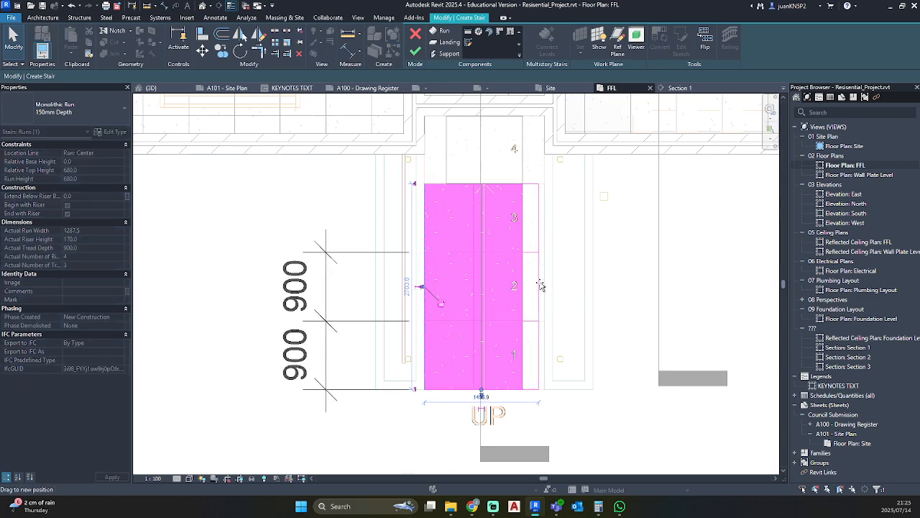
left_click(535, 175)
scroll(526, 150, "up", 3)
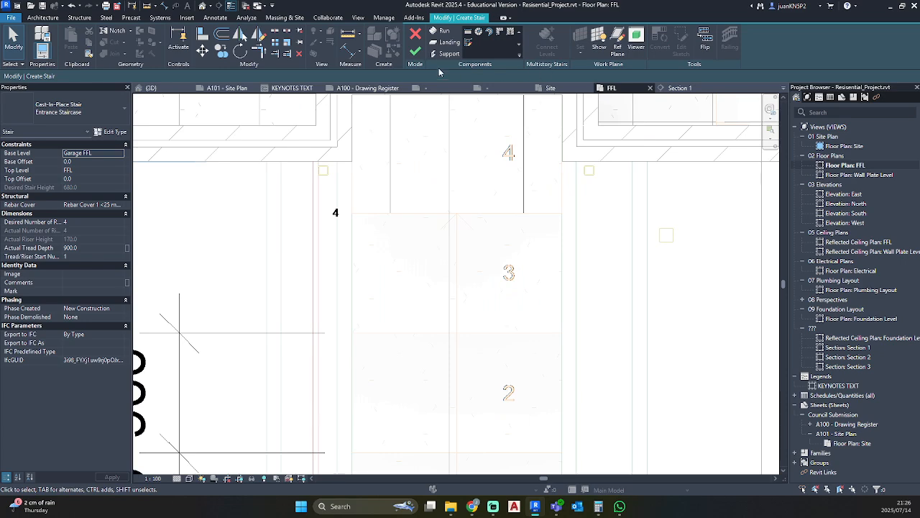
left_click(415, 52)
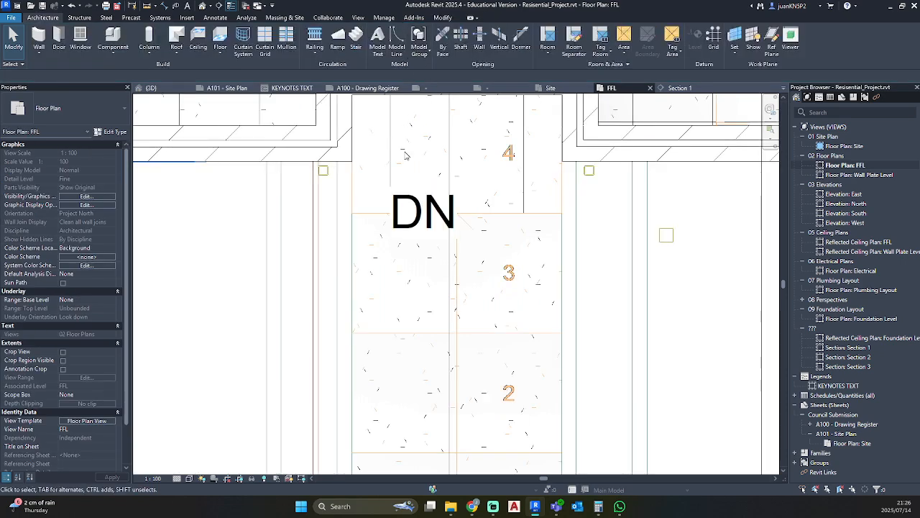
Widen the entrance stair's landing sketch on both sides to match the widened run, and finish the landing and the stair.
scroll(441, 227, "down", 2)
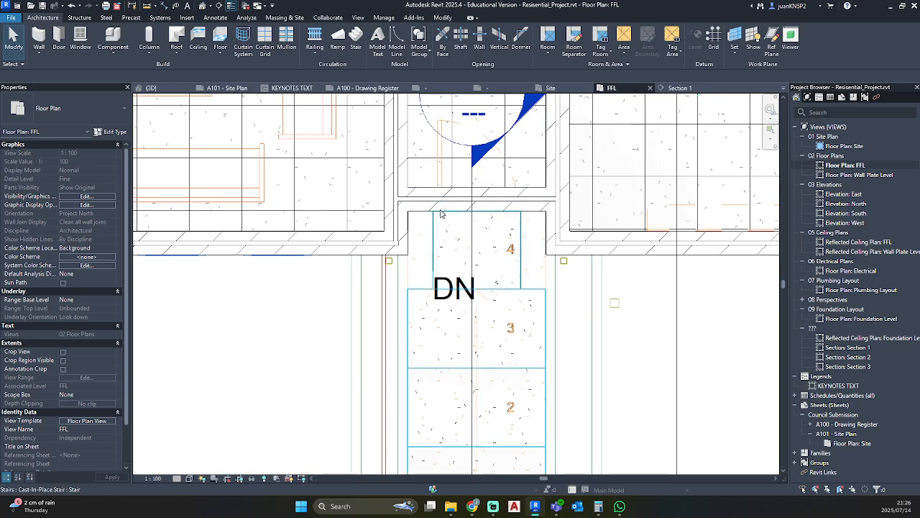
left_click(435, 219)
left_click(415, 43)
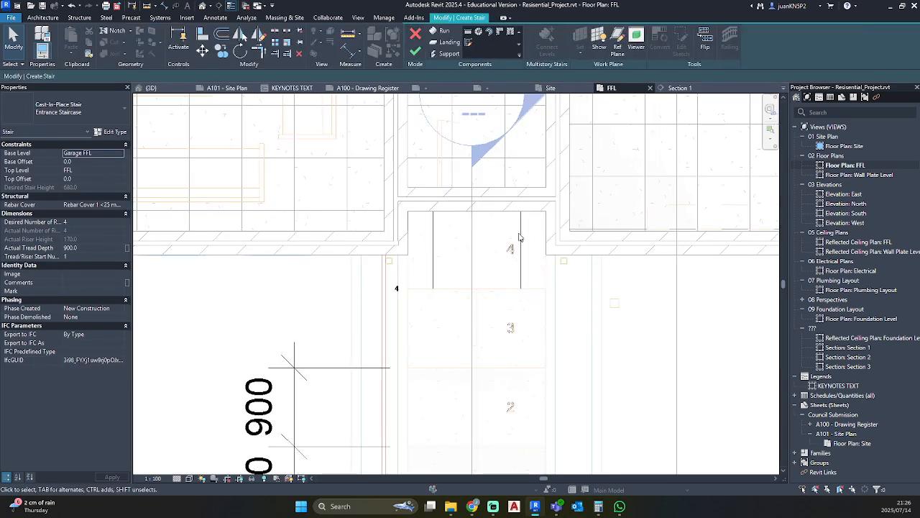
left_click(509, 214)
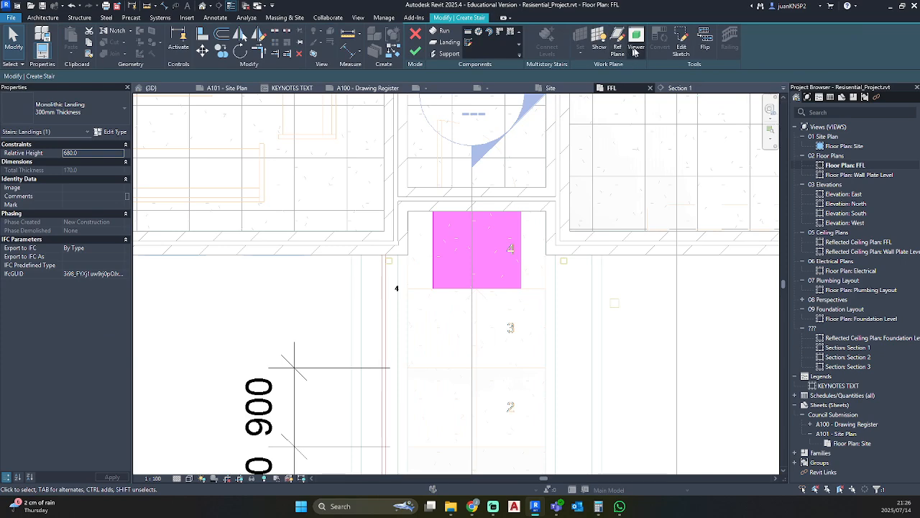
left_click(681, 42)
left_click_drag(521, 248, 547, 245)
left_click_drag(434, 259, 409, 255)
key("Escape")
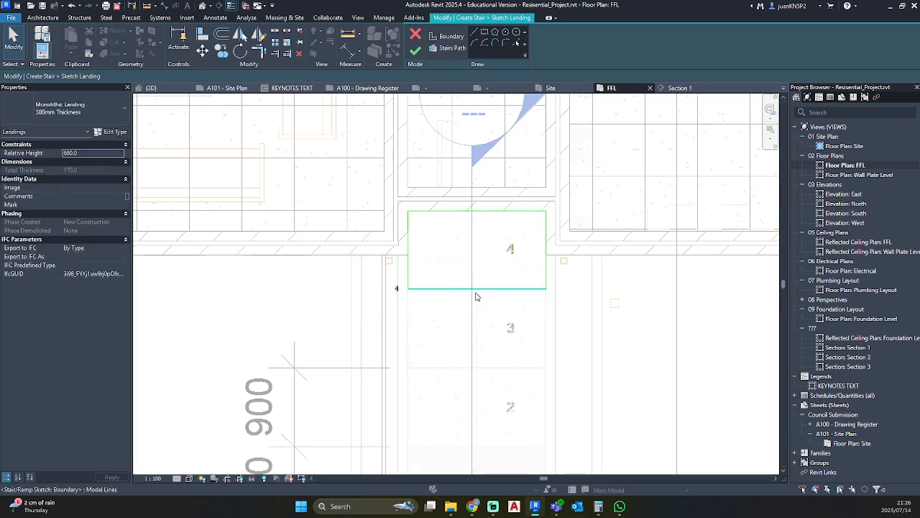
left_click(416, 52)
left_click(415, 52)
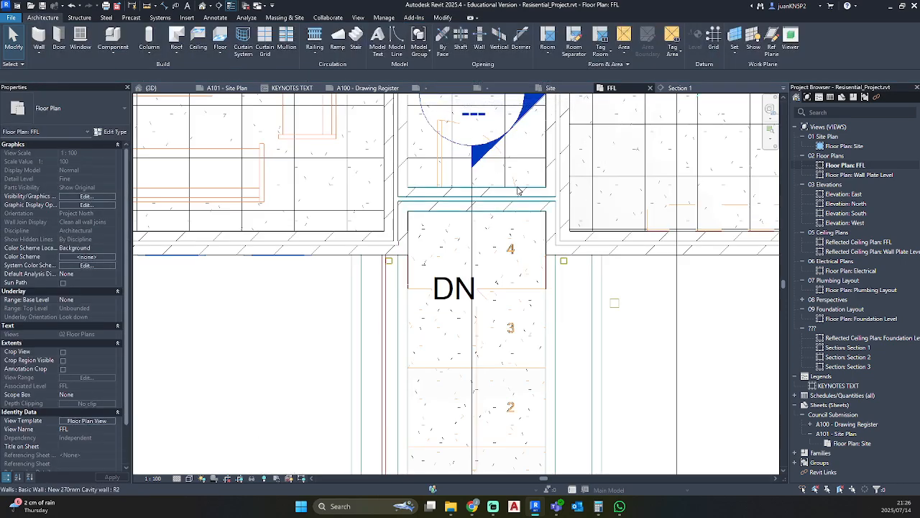
Examine the widened entrance stair against the house in the 3D view and in the FFL floor plan.
left_click(202, 8)
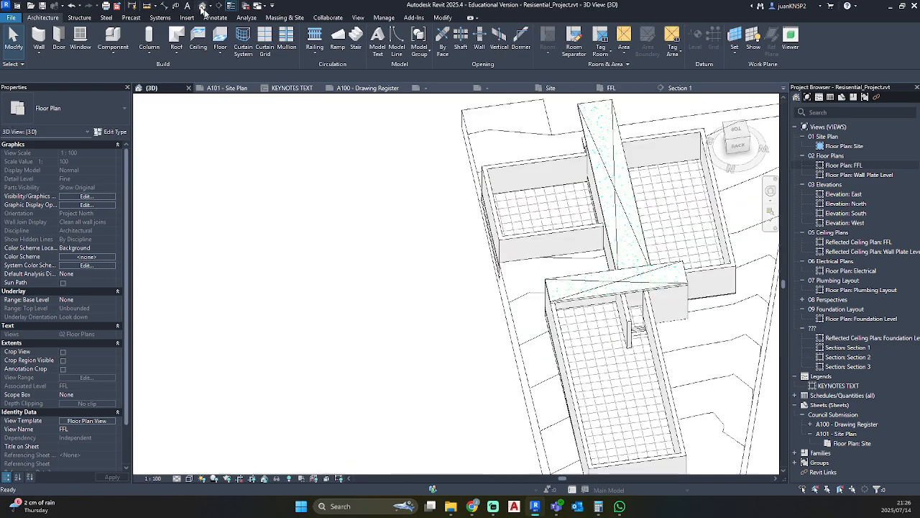
middle_click_drag(460, 274, 605, 337, "shift")
scroll(617, 246, "up", 6)
scroll(489, 328, "down", 3)
mouse_move(488, 328)
middle_mouse_down("shift")
mouse_move(594, 364)
mouse_move(717, 362)
mouse_move(260, 377)
mouse_move(420, 405)
middle_mouse_up("shift")
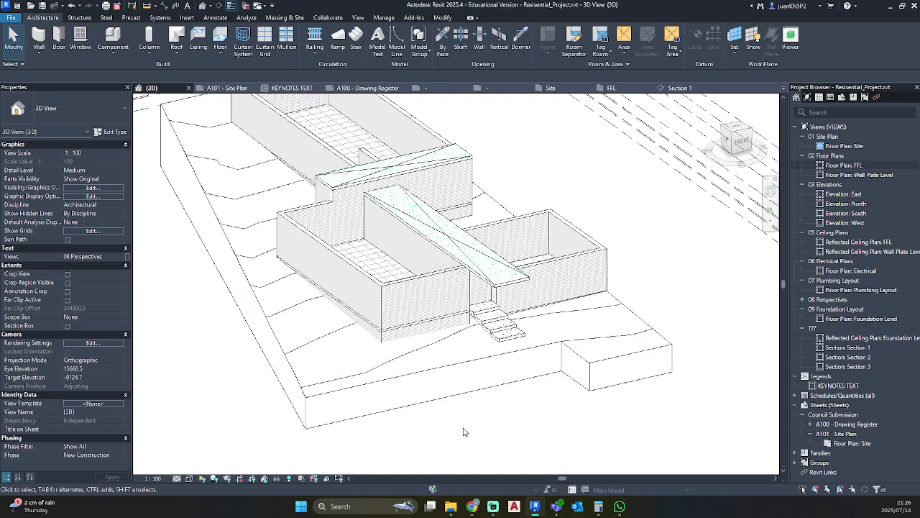
double_click(838, 165)
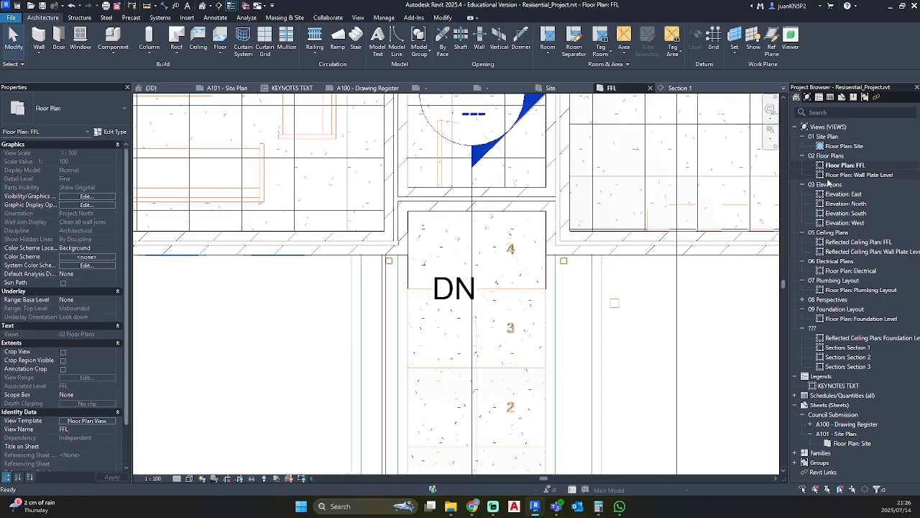
scroll(374, 237, "down", 5)
scroll(402, 182, "down", 3)
middle_click_drag(402, 183, 405, 263)
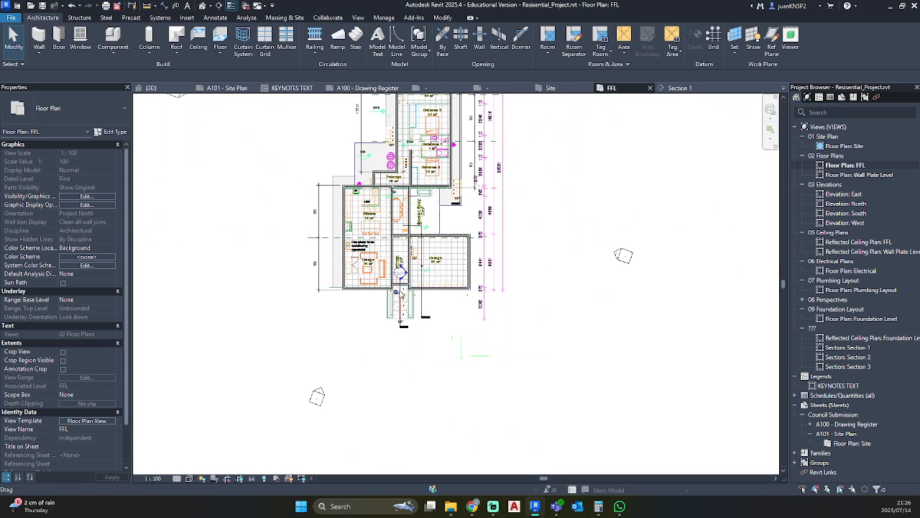
scroll(396, 334, "up", 2)
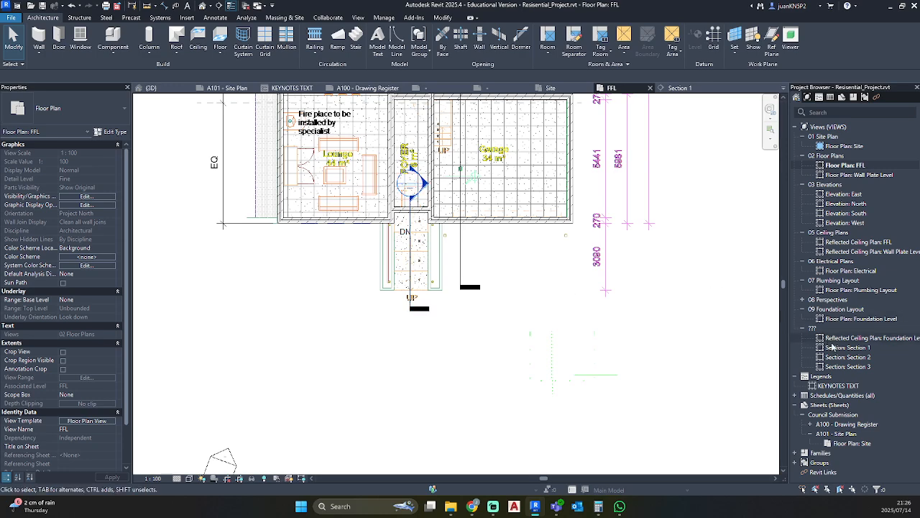
Open Section 3, move the level heads clear of the section crop, and examine the entrance stair's profile.
double_click(855, 368)
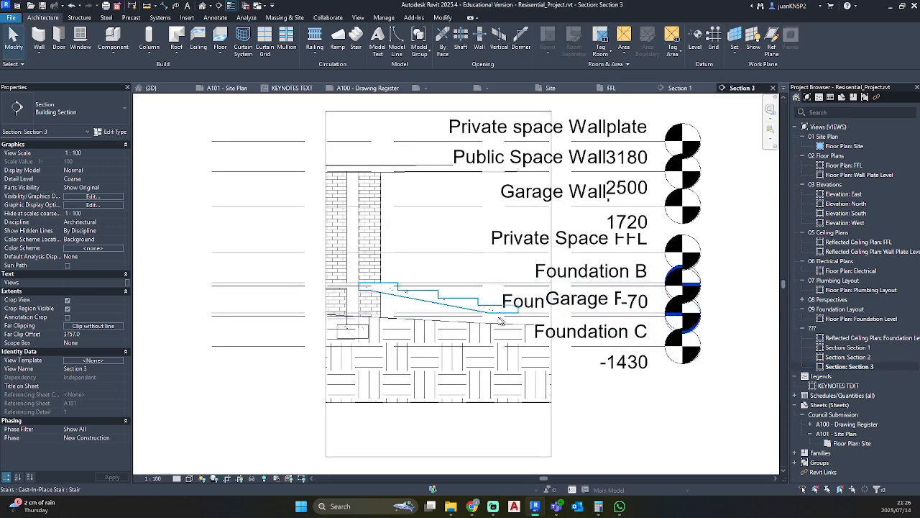
scroll(548, 222, "down", 3)
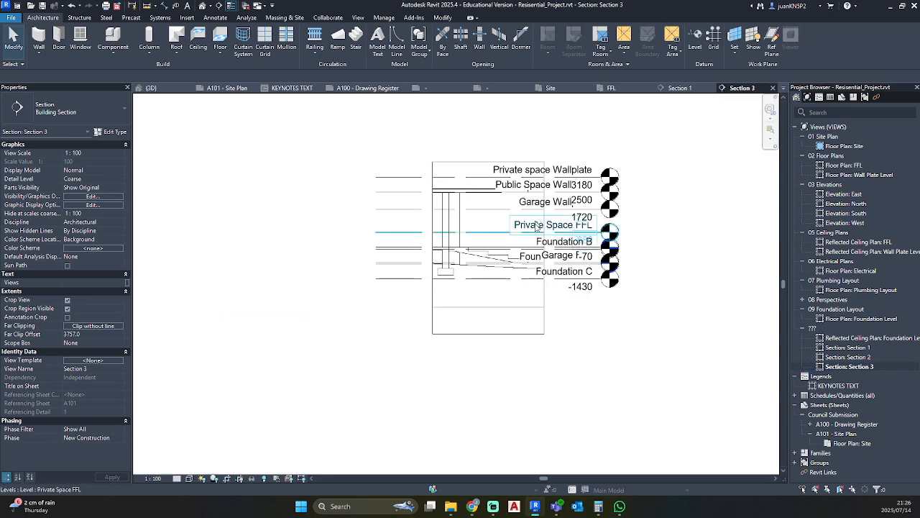
left_click(590, 177)
left_click_drag(601, 176, 754, 175)
left_click(668, 333)
scroll(501, 265, "up", 3)
scroll(501, 266, "up", 3)
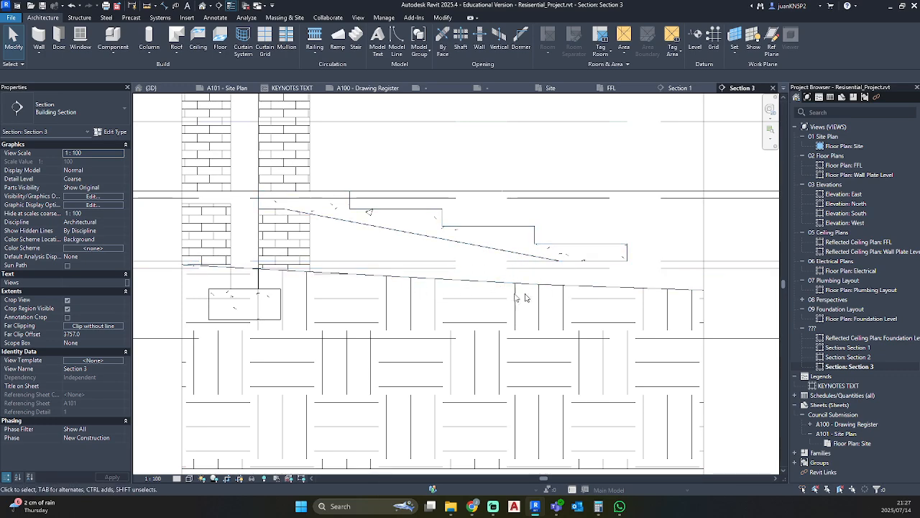
scroll(521, 299, "down", 2)
scroll(521, 300, "down", 2)
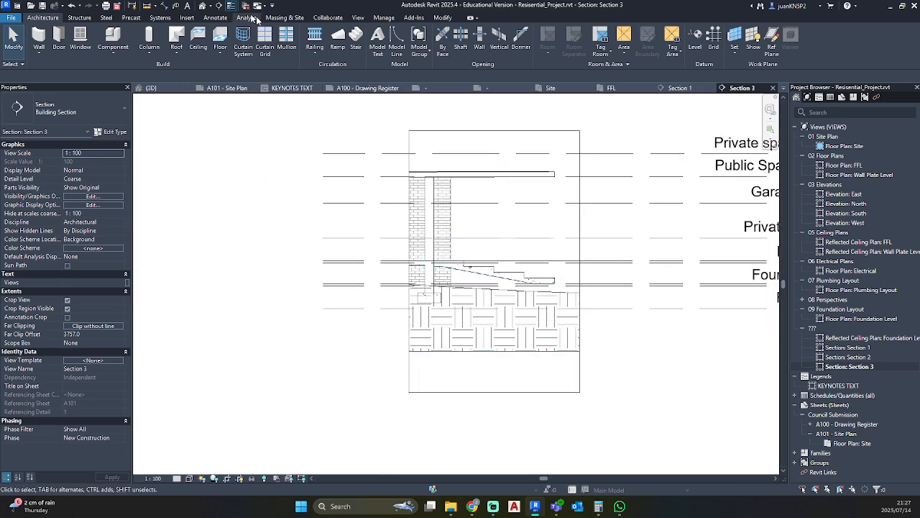
Examine the entrance stair and the Monolithic Stair between FFL and Private Space FFL from both ends of the 3D model.
left_click(202, 7)
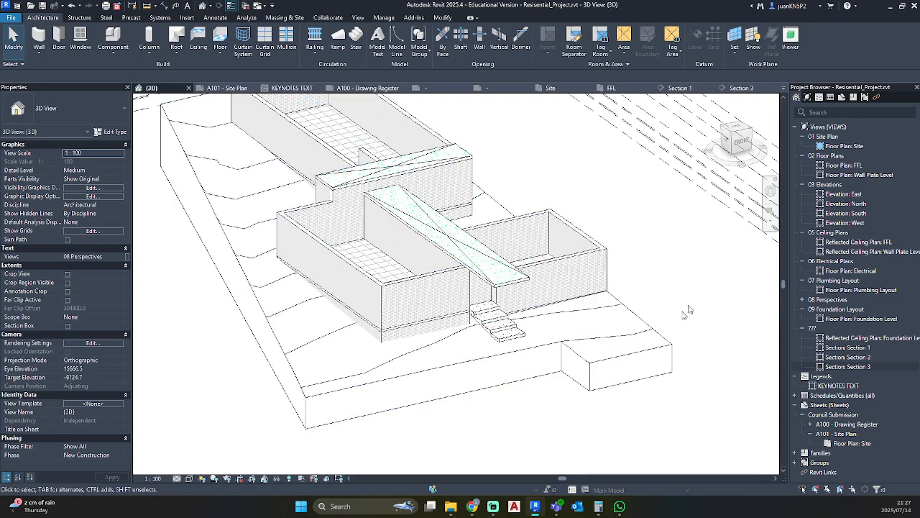
mouse_move(696, 302)
middle_mouse_down("shift")
mouse_move(643, 288)
mouse_move(304, 263)
mouse_move(402, 281)
mouse_move(477, 323)
mouse_move(653, 323)
mouse_move(660, 267)
mouse_move(734, 263)
middle_mouse_up("shift")
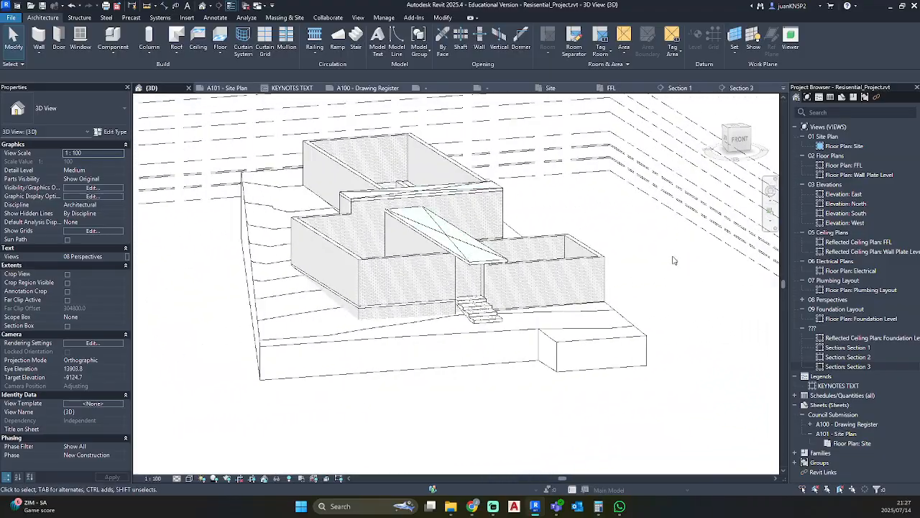
left_click(506, 259)
middle_click_drag(712, 321, 307, 457, "shift")
left_click(461, 398)
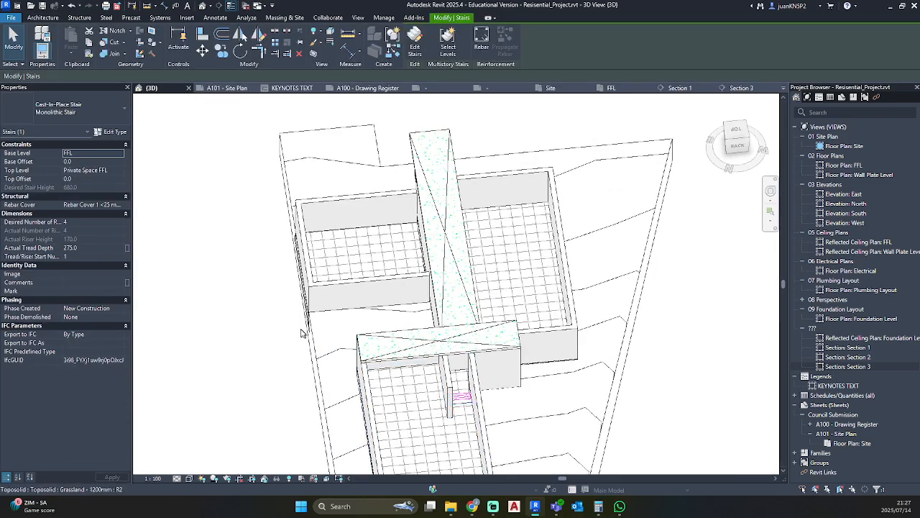
middle_click_drag(461, 398, 446, 288, "shift")
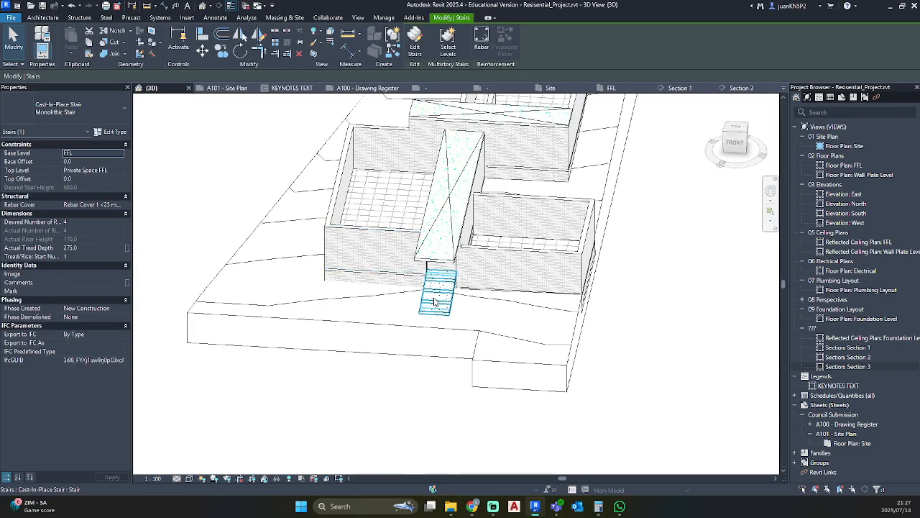
In the FFL floor plan, start a garage stair with base level Garage FFL and top level FFL.
double_click(849, 165)
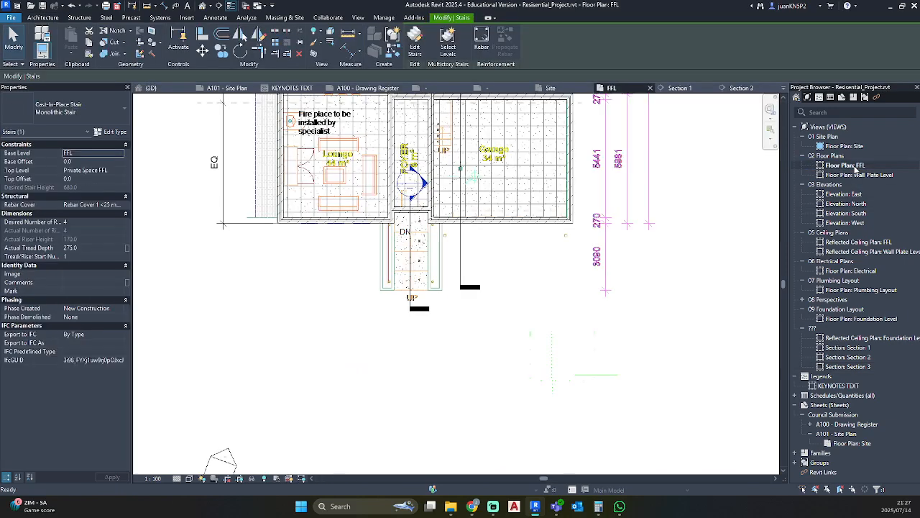
middle_click_drag(496, 173, 519, 264)
scroll(460, 201, "up", 5)
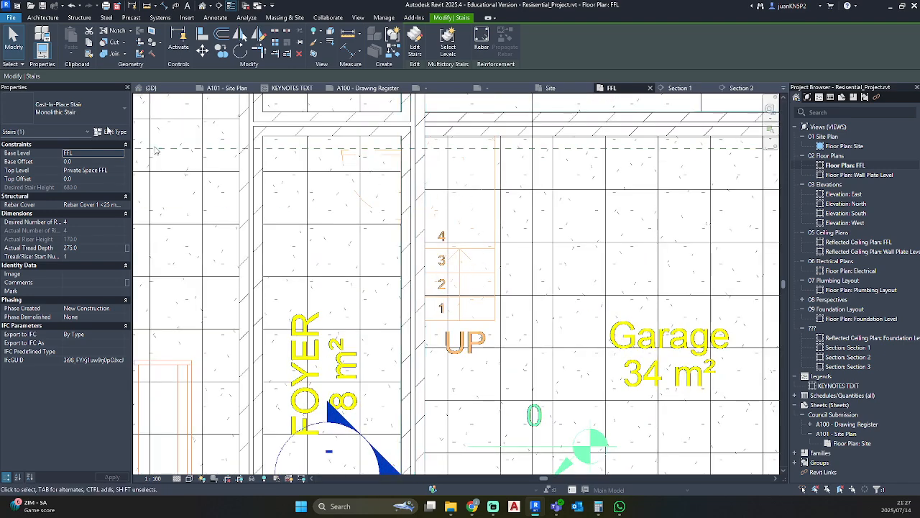
left_click(44, 18)
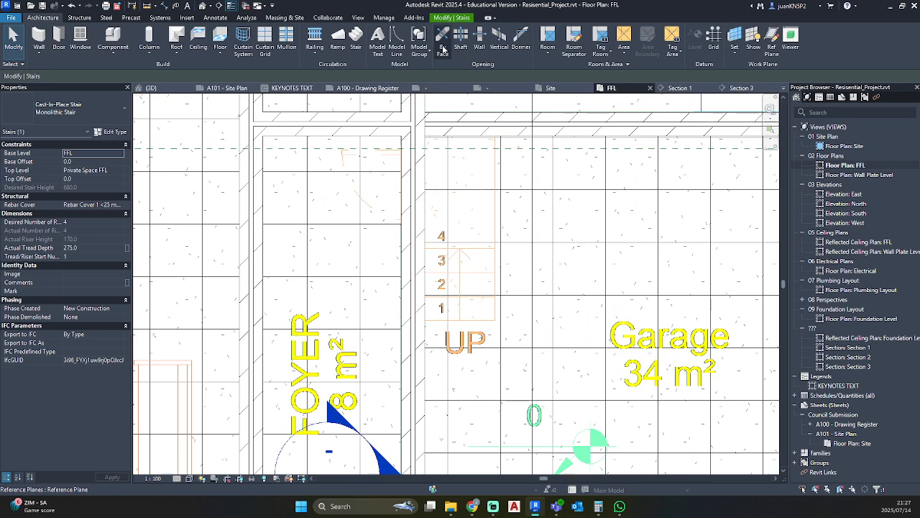
left_click(356, 37)
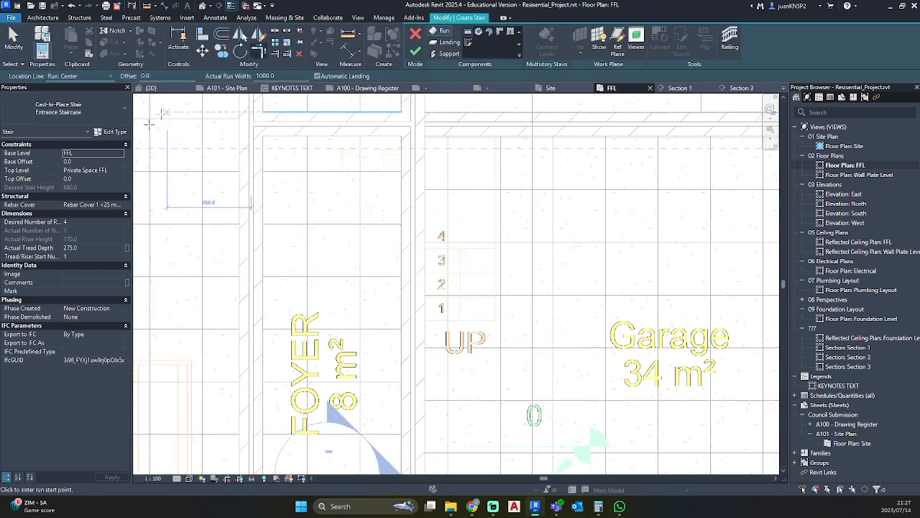
left_click(120, 154)
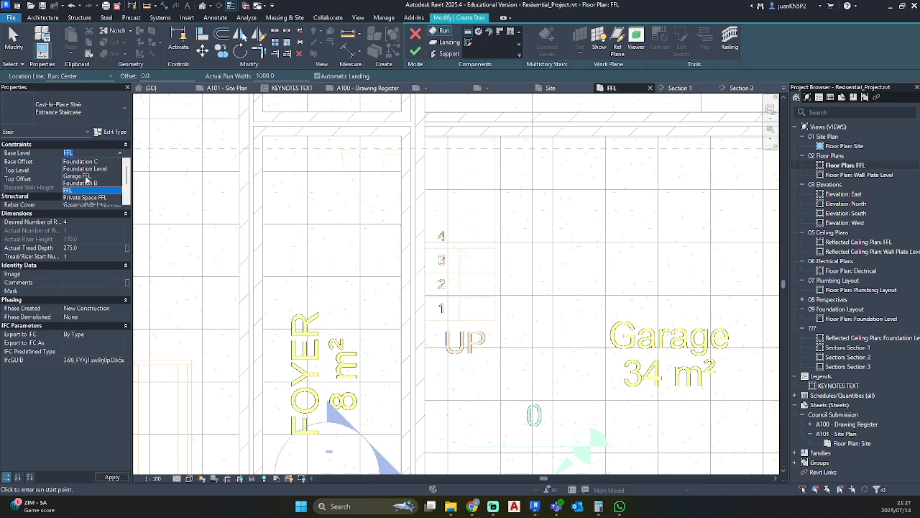
left_click(85, 176)
left_click(120, 171)
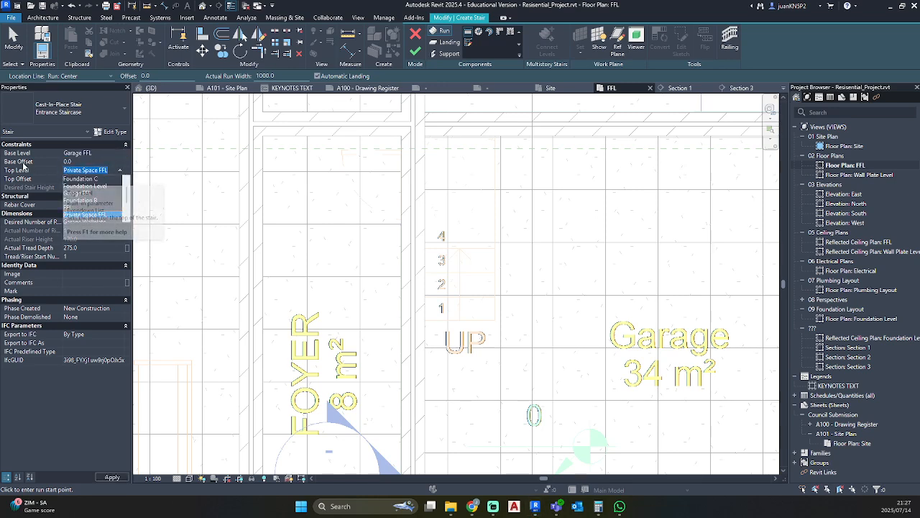
scroll(87, 195, "down", 1)
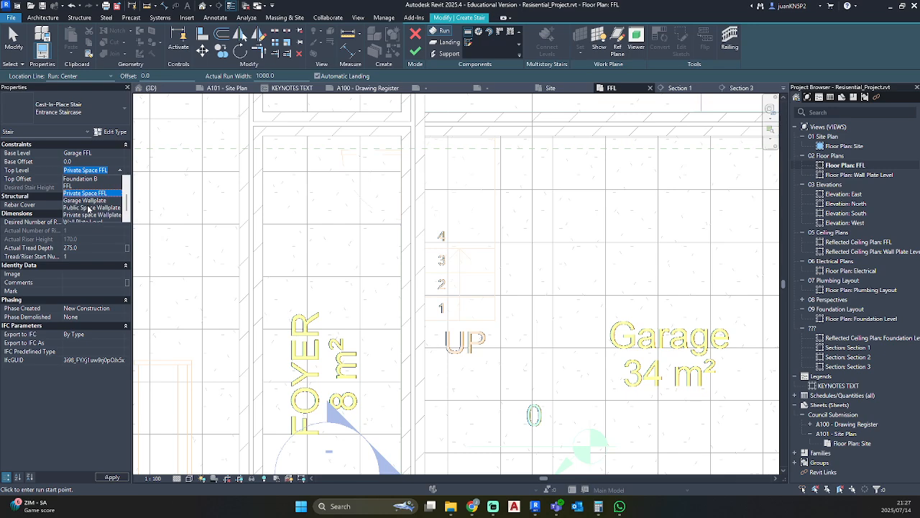
scroll(87, 208, "up", 1)
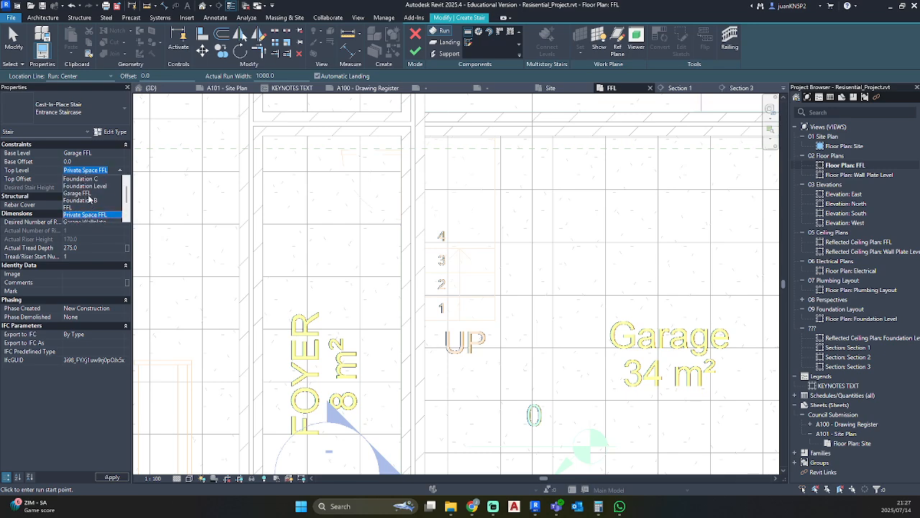
left_click(79, 207)
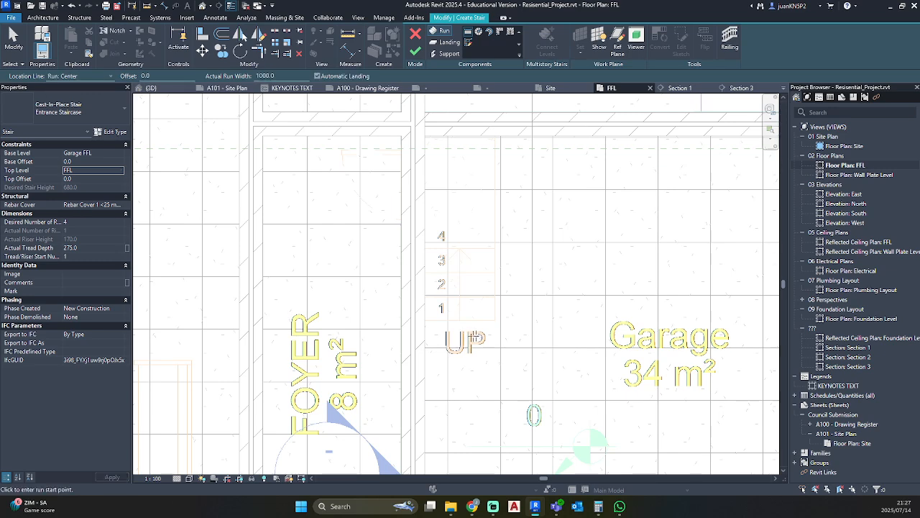
Draw a straight four-riser run up along the garage's foyer-side wall, following the steps on the imported plan.
scroll(475, 338, "up", 2)
left_click(436, 309)
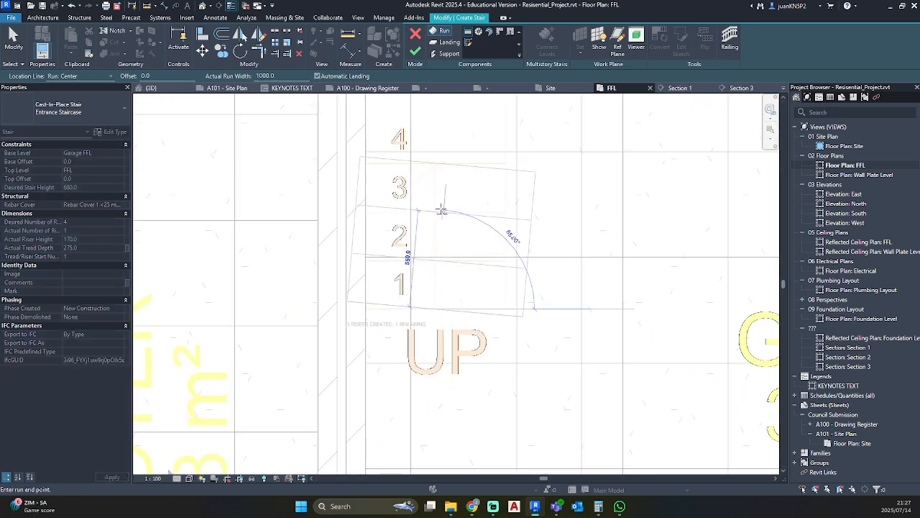
scroll(444, 188, "down", 1)
middle_click_drag(446, 191, 440, 301)
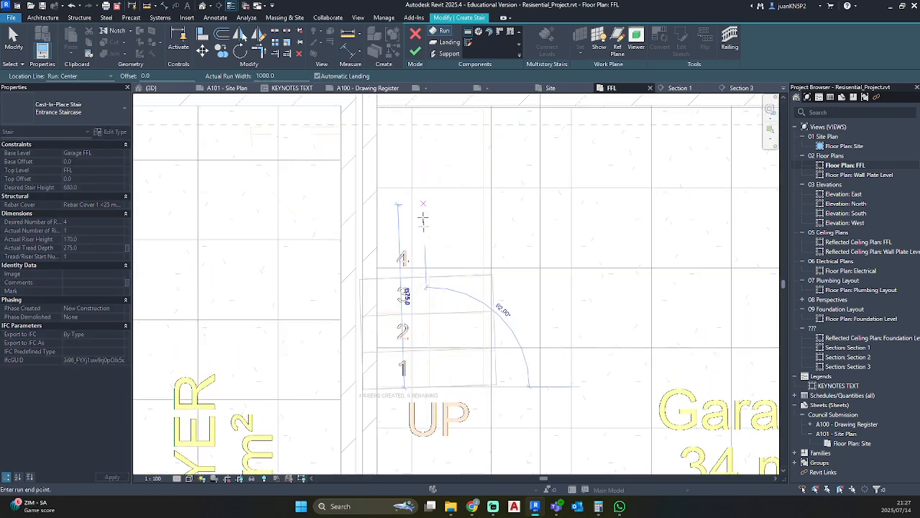
left_click(428, 243)
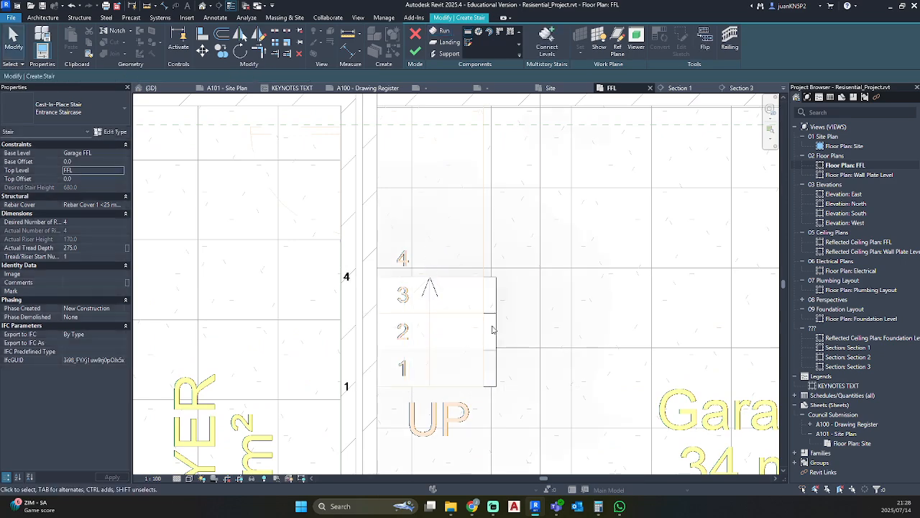
Narrow the garage stair run to 800 mm, fitting its sides to the wall face and the imported stair outline.
scroll(496, 328, "down", 3)
scroll(495, 352, "up", 2)
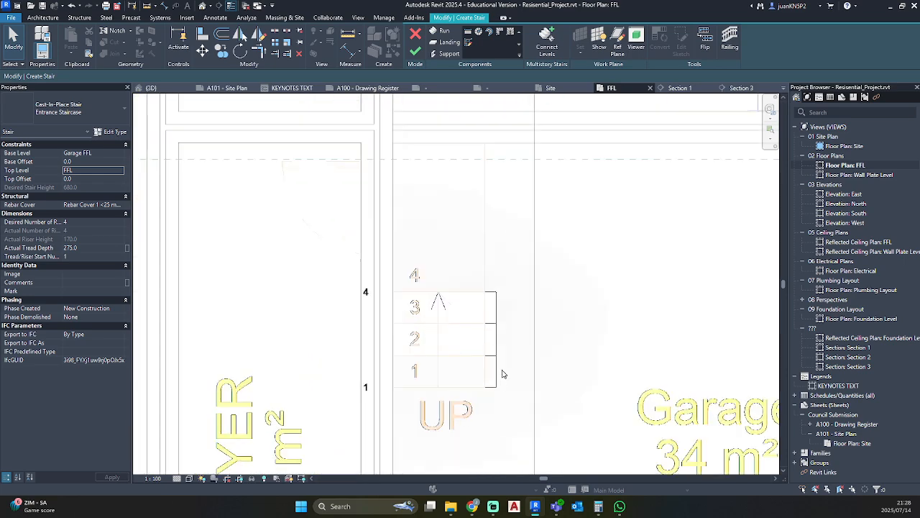
left_click(489, 345)
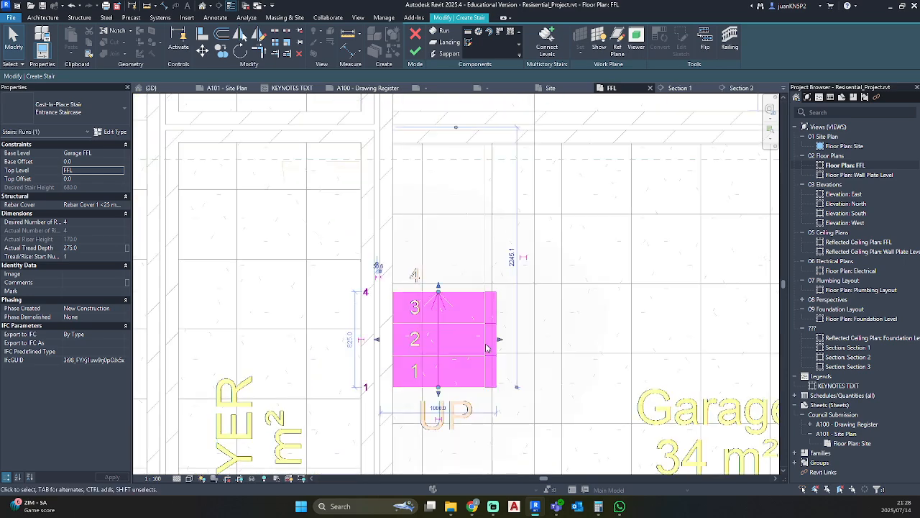
scroll(382, 348, "up", 2)
left_click_drag(393, 339, 415, 340)
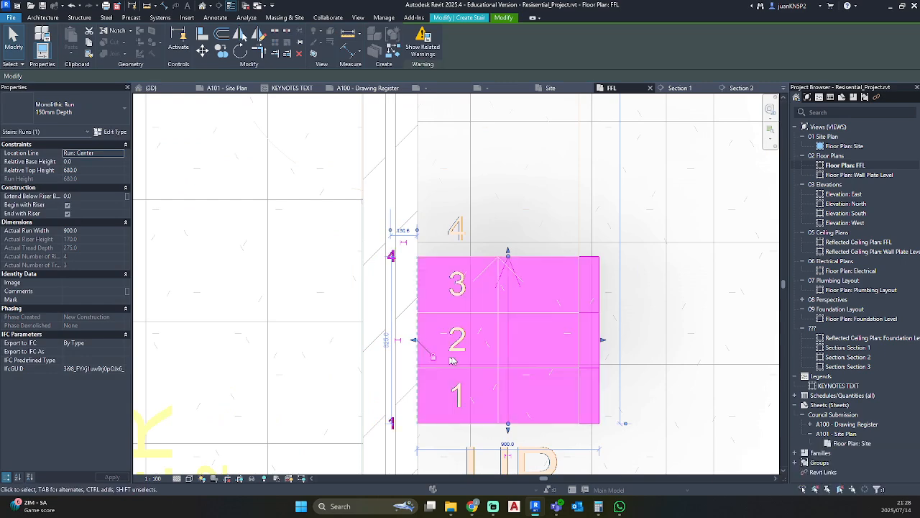
left_click_drag(604, 342, 582, 340)
scroll(583, 340, "down", 2)
middle_click_drag(585, 341, 534, 343)
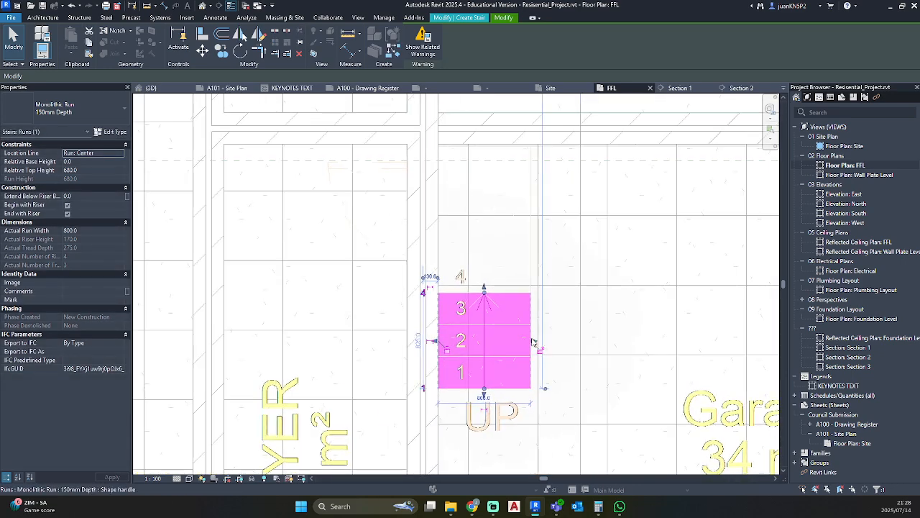
key("Escape")
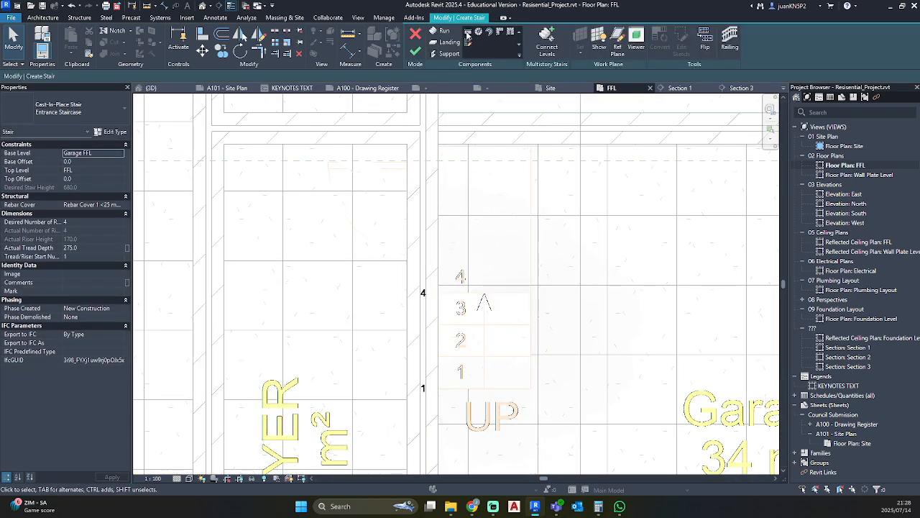
Sketch a rectangular landing about 800 by 1284 mm from the run's top riser to the garage wall, and finish the landing.
left_click(436, 43)
left_click(479, 32)
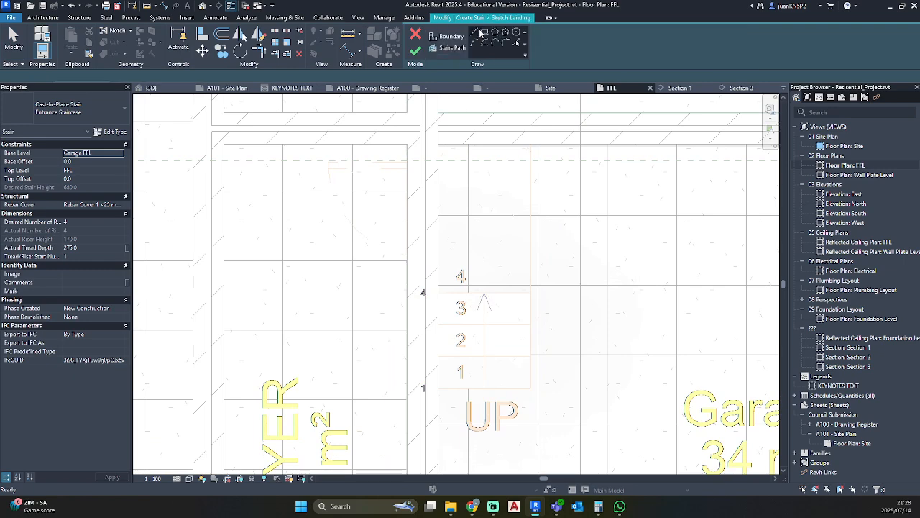
left_click(440, 292)
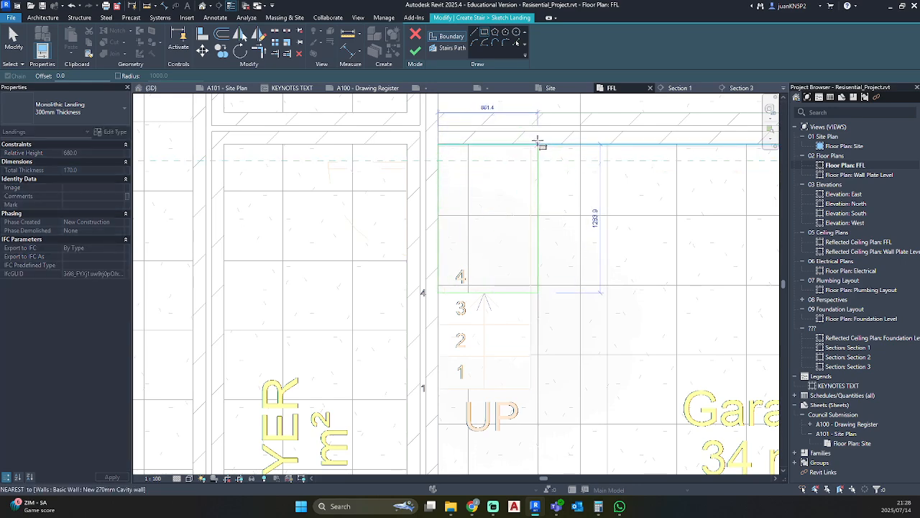
left_click(532, 146)
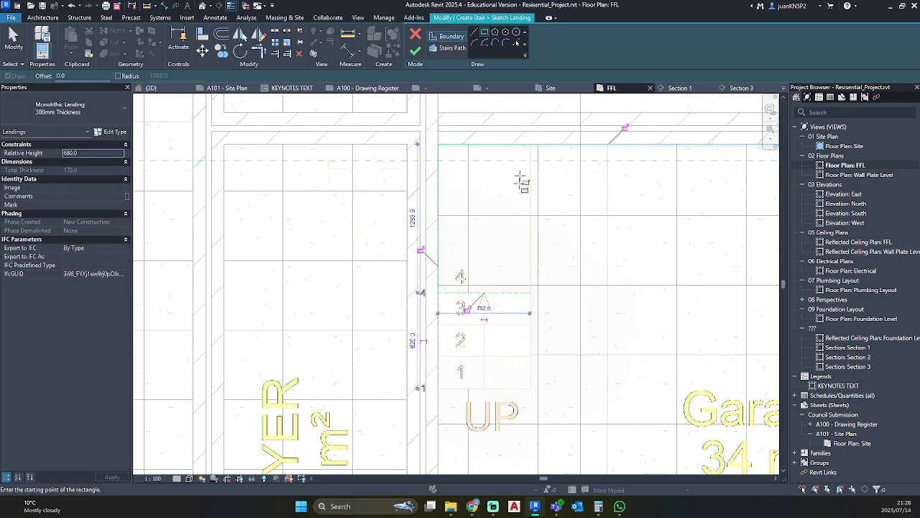
scroll(540, 247, "up", 2)
left_click(541, 245)
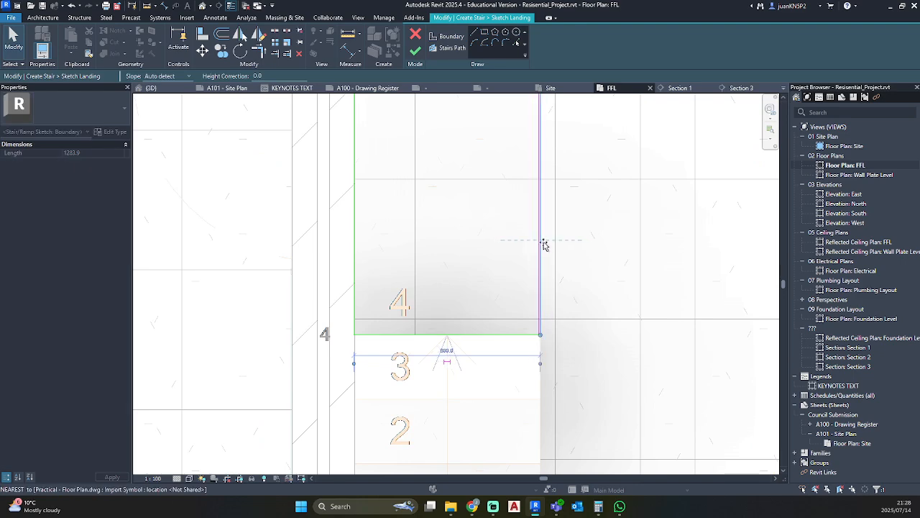
key("Escape")
scroll(580, 334, "down", 5)
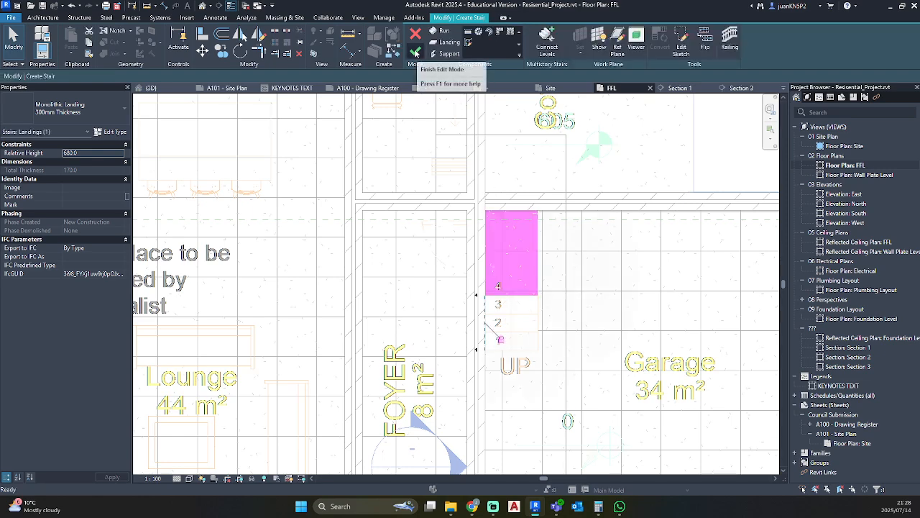
Finish the garage stair and delete the 900mm Pipe railing around it.
left_click(415, 52)
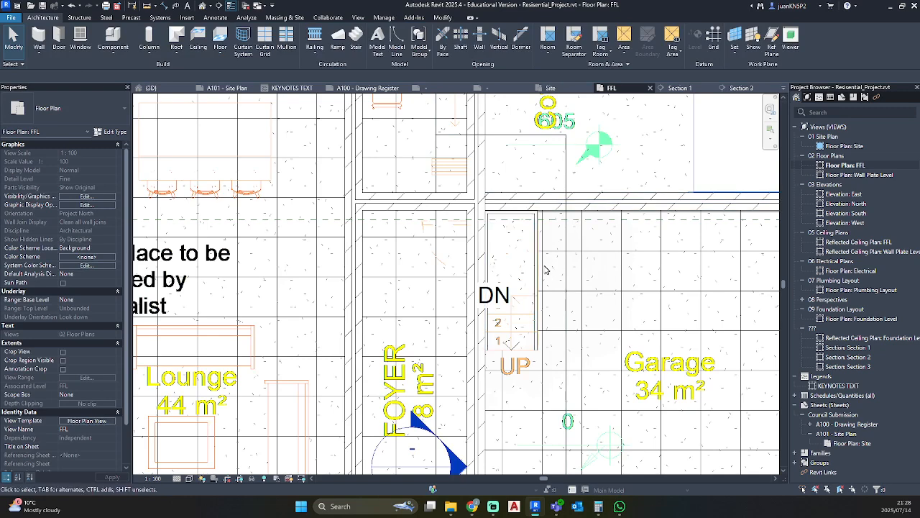
left_click(539, 265)
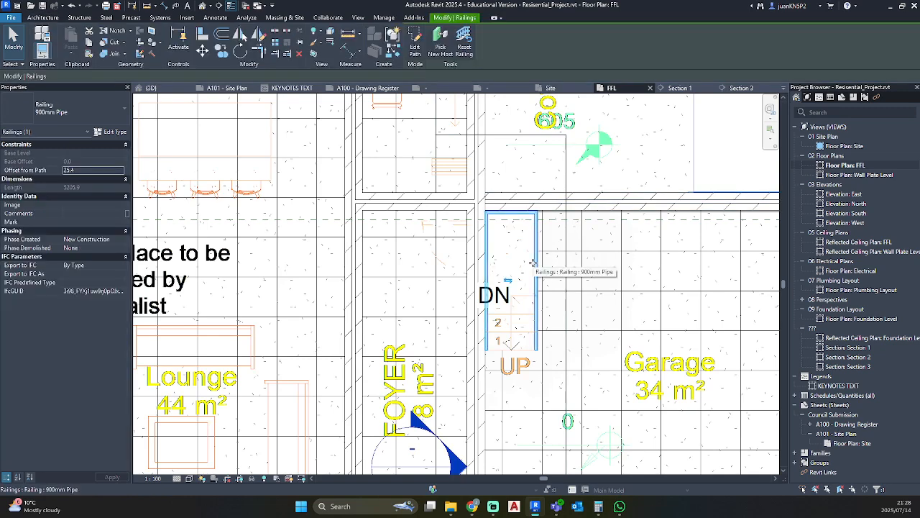
key("Delete")
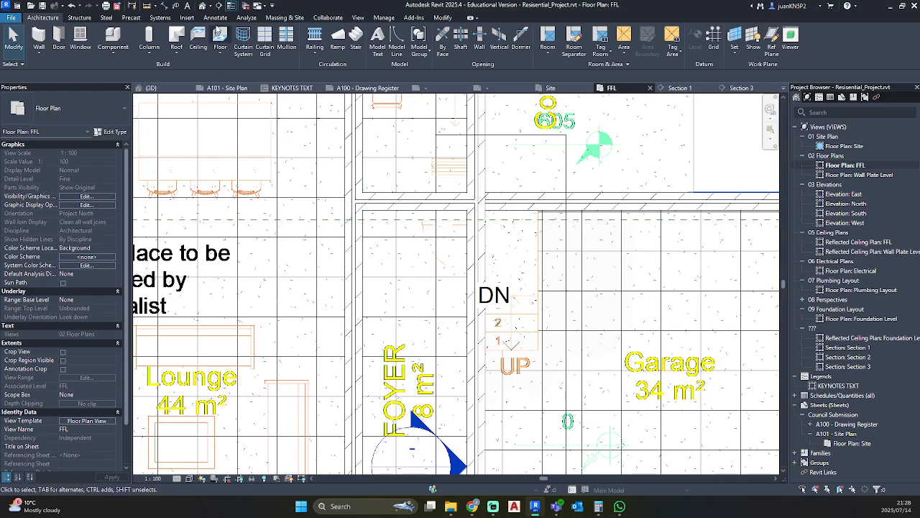
Examine the garage stair and its landing in the 3D view, and compare them with the entrance stair.
left_click(202, 6)
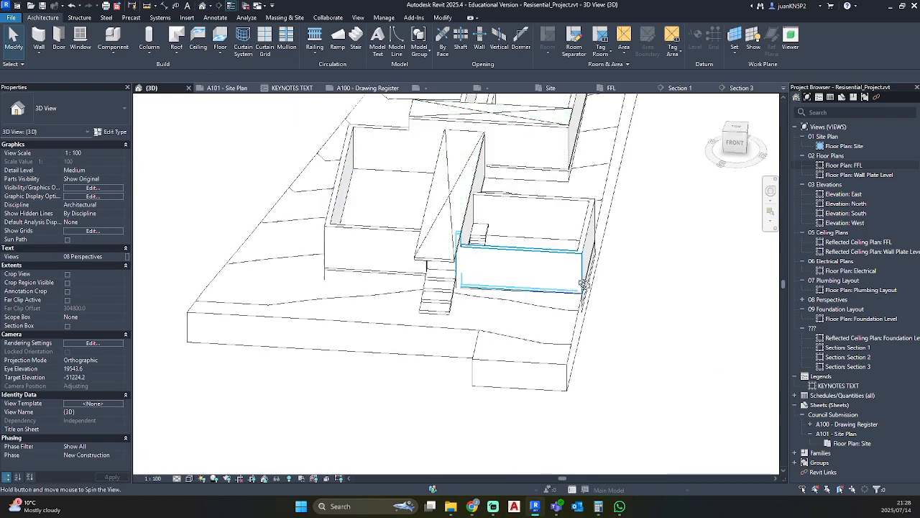
mouse_move(573, 283)
middle_mouse_down("shift")
mouse_move(520, 308)
mouse_move(463, 264)
middle_mouse_up("shift")
scroll(466, 325, "up", 6)
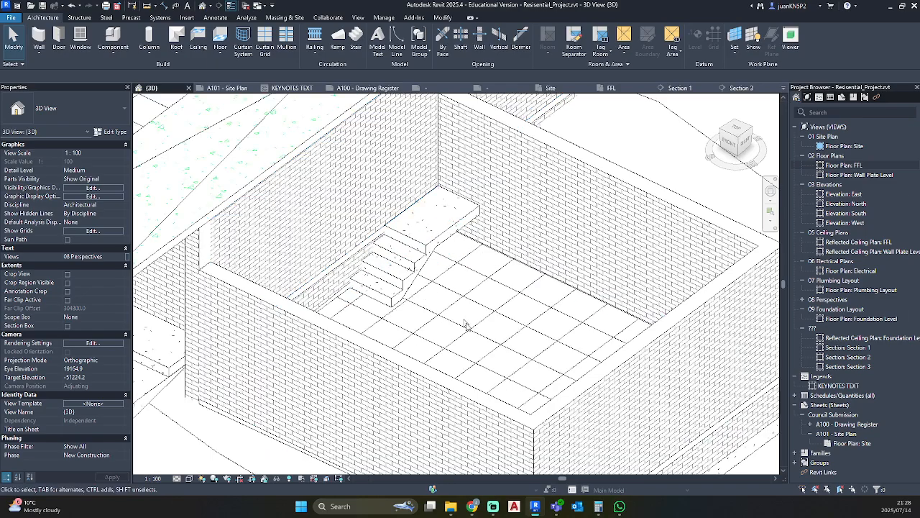
scroll(471, 344, "up", 5)
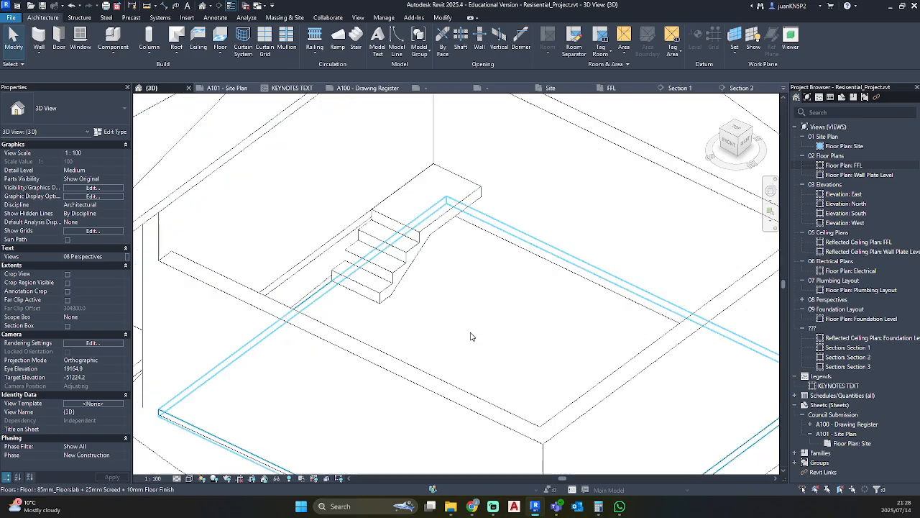
left_click(374, 247)
scroll(481, 371, "down", 5)
key("Escape")
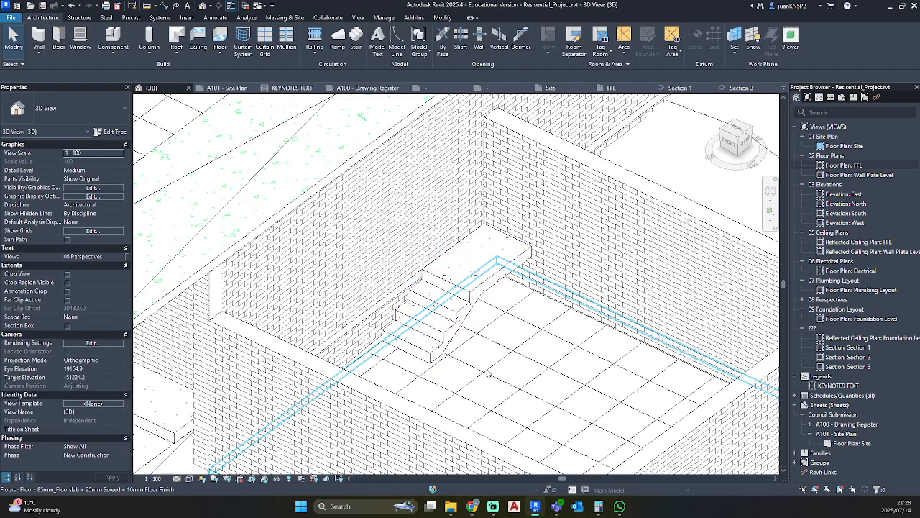
scroll(506, 404, "down", 1)
middle_click_drag(507, 404, 542, 331, "shift")
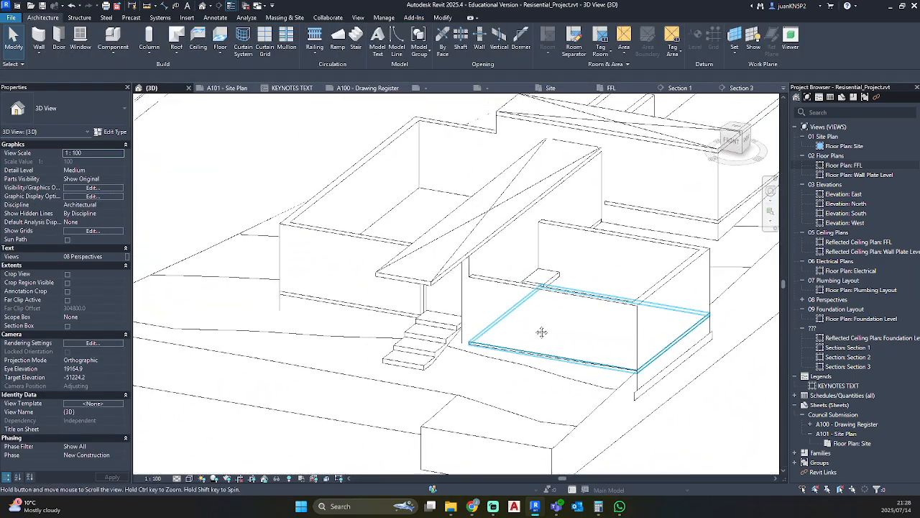
scroll(474, 367, "up", 2)
scroll(471, 368, "up", 4)
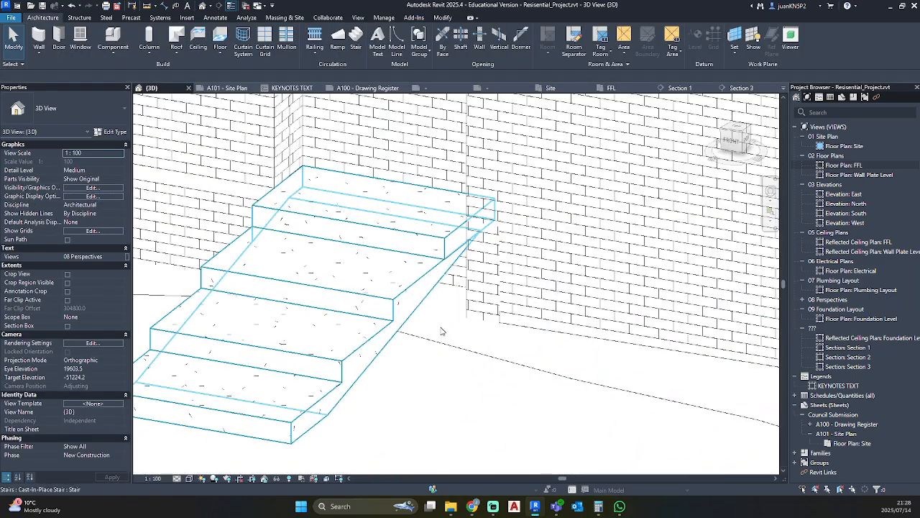
scroll(466, 357, "down", 8)
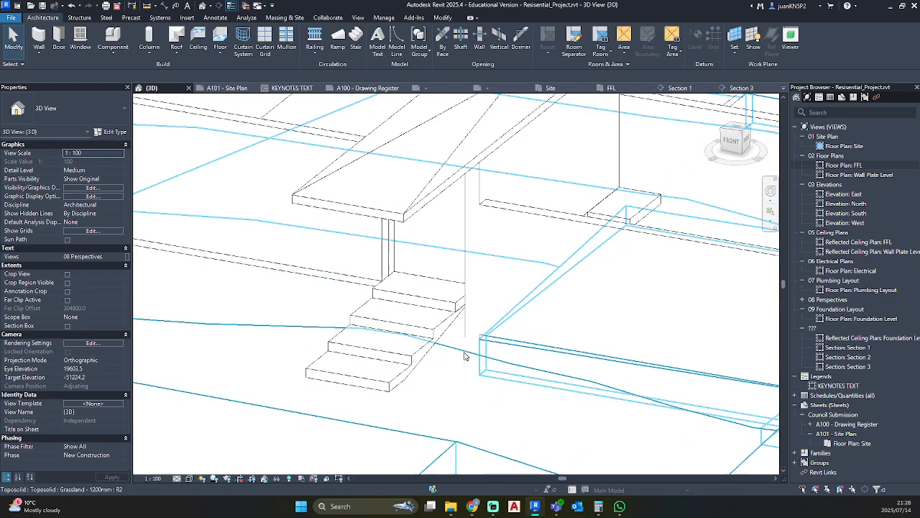
Show the whole house on its site in the 3D view and save the project.
middle_click_drag(623, 284, 456, 312, "shift")
scroll(596, 370, "down", 2)
middle_click_drag(623, 392, 532, 368, "shift")
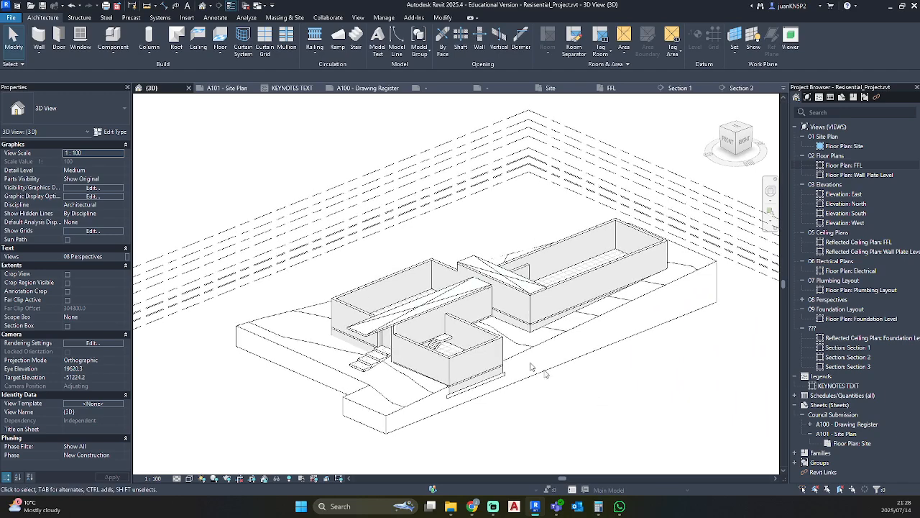
left_click(42, 6)
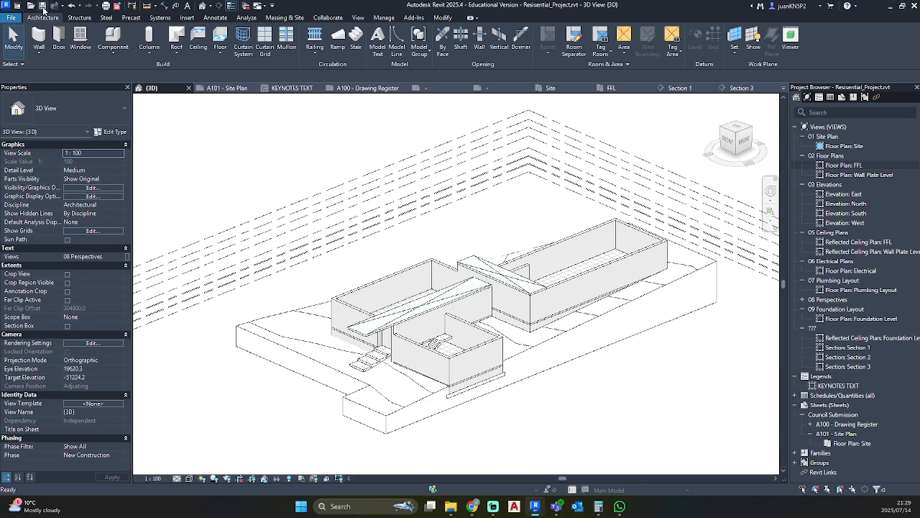